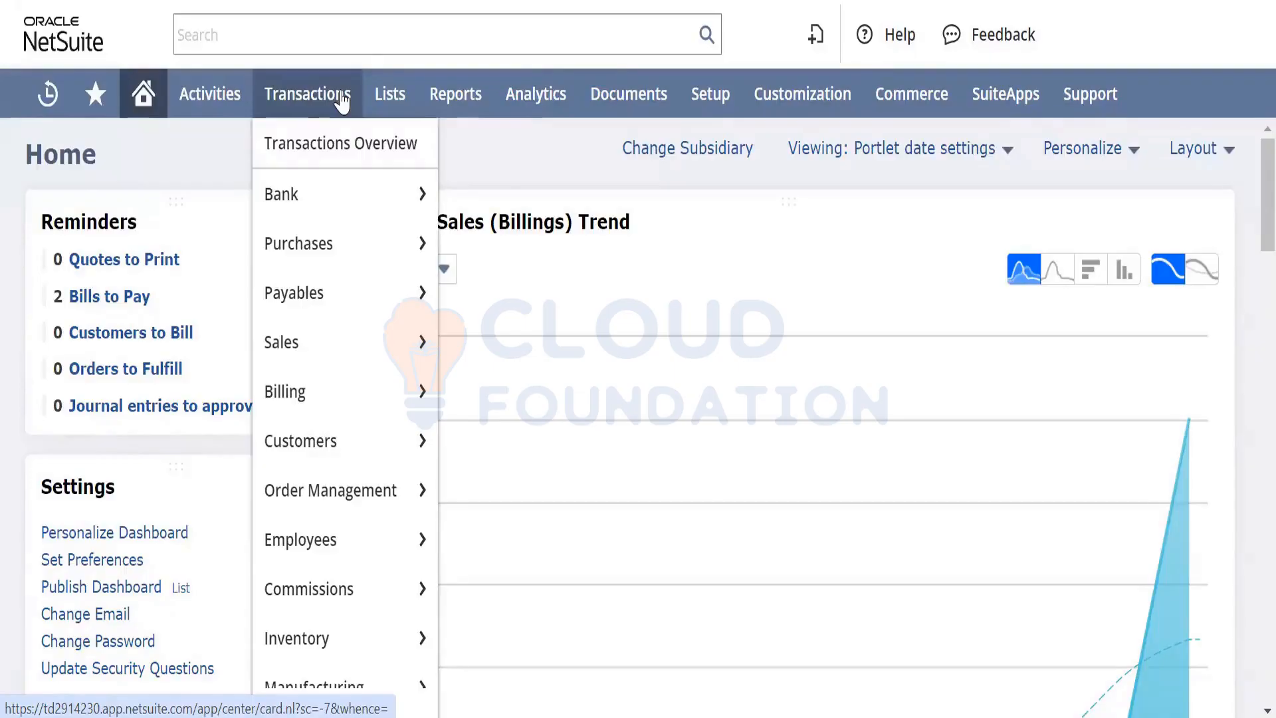
Open the Workflows list via Customization > Workflow > Workflows, which shows 0 workflows
mouse_move(787, 109)
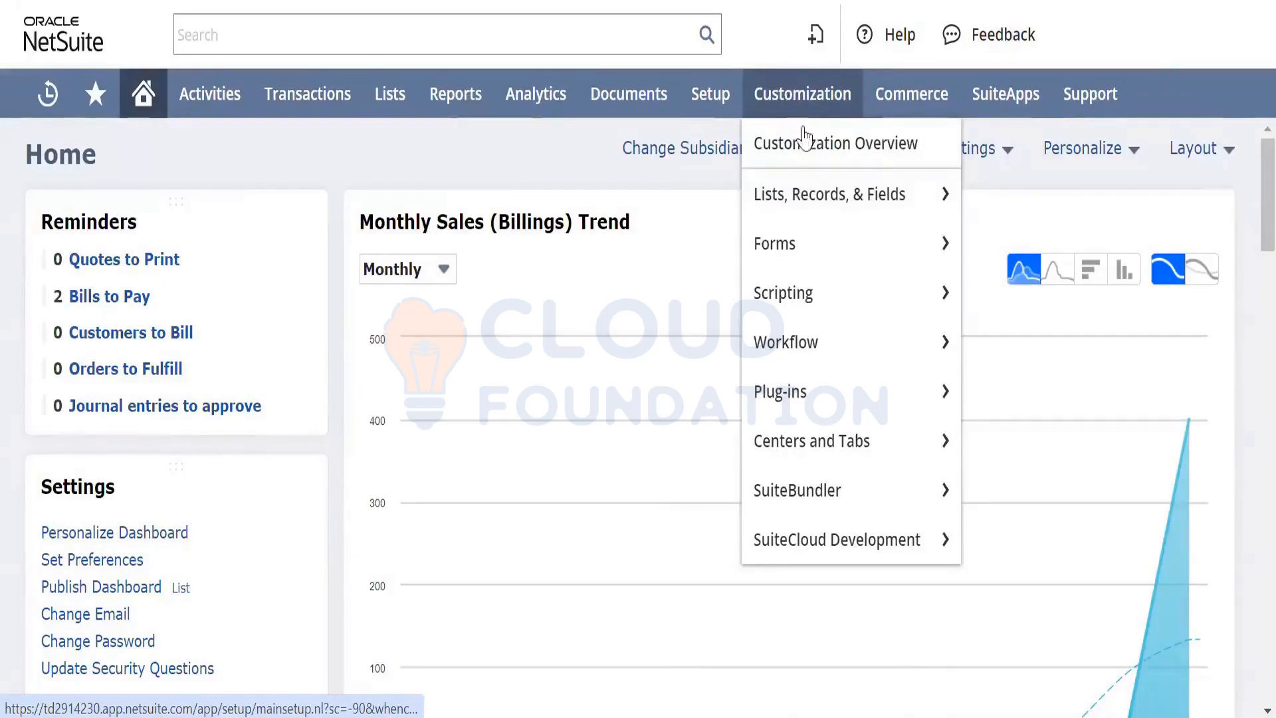
mouse_move(823, 342)
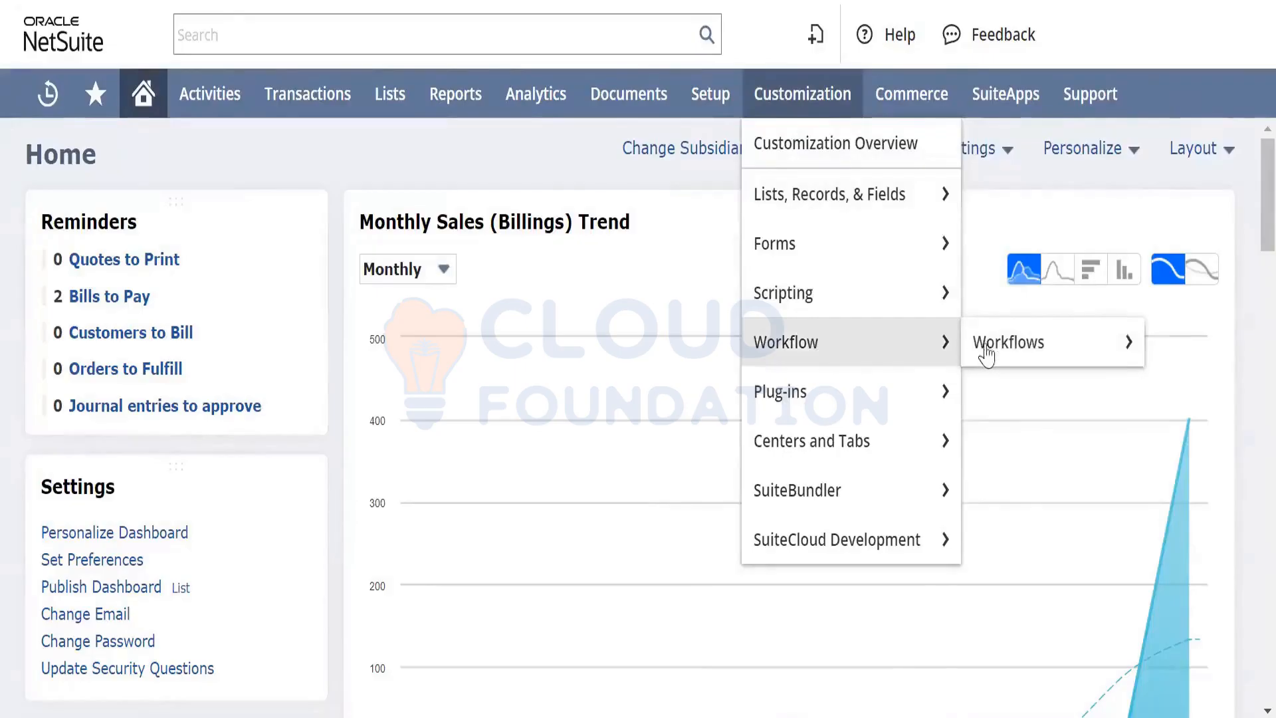
mouse_move(992, 355)
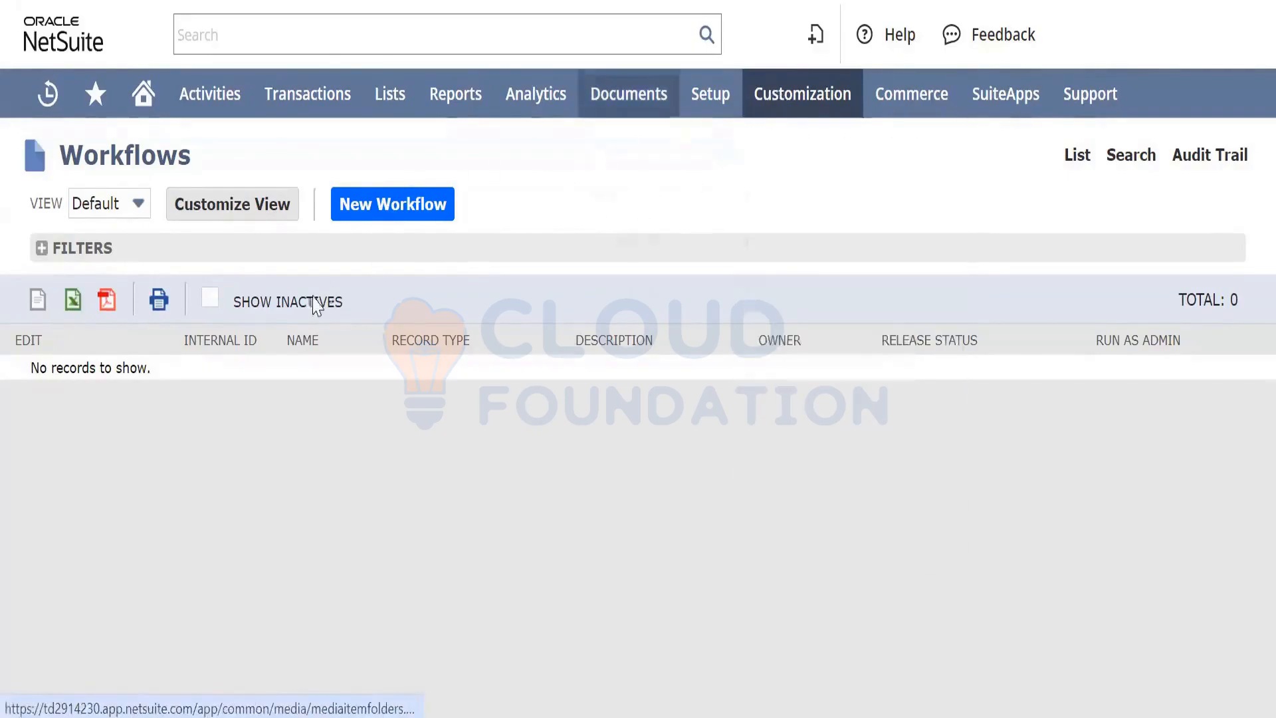
Start a new workflow named 'Test Workflow'
left_click(410, 205)
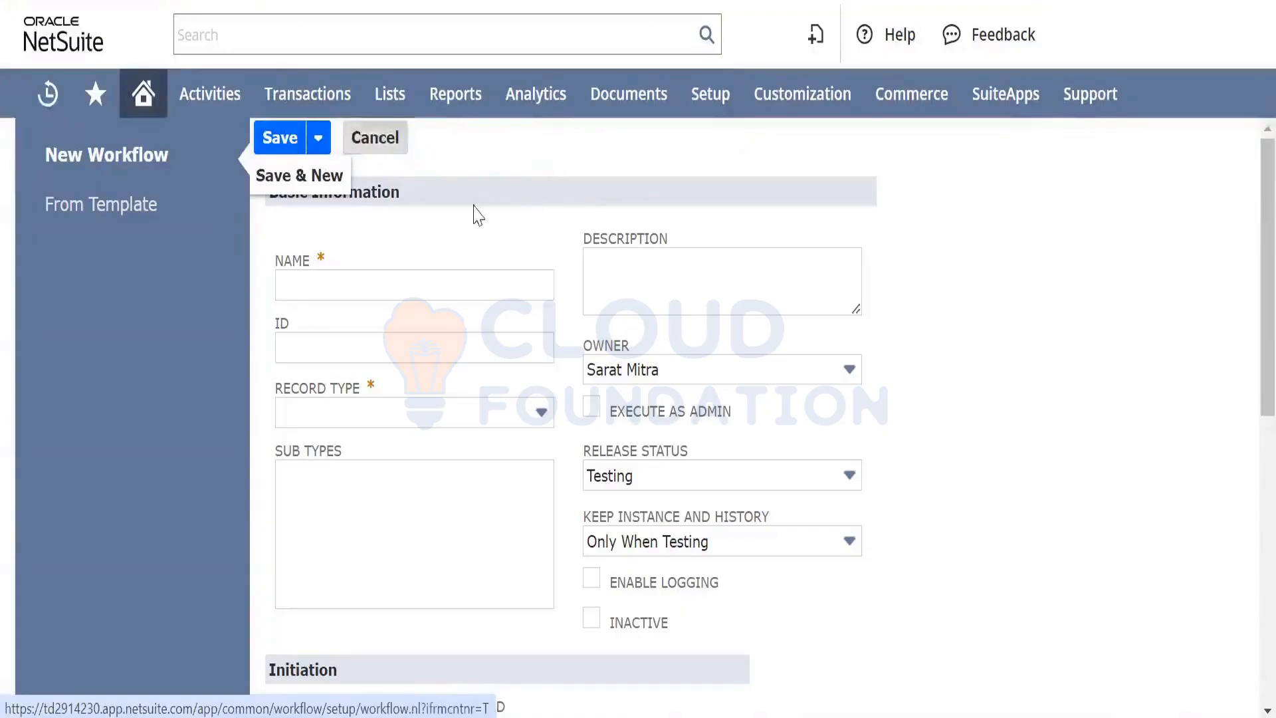
left_click(357, 284)
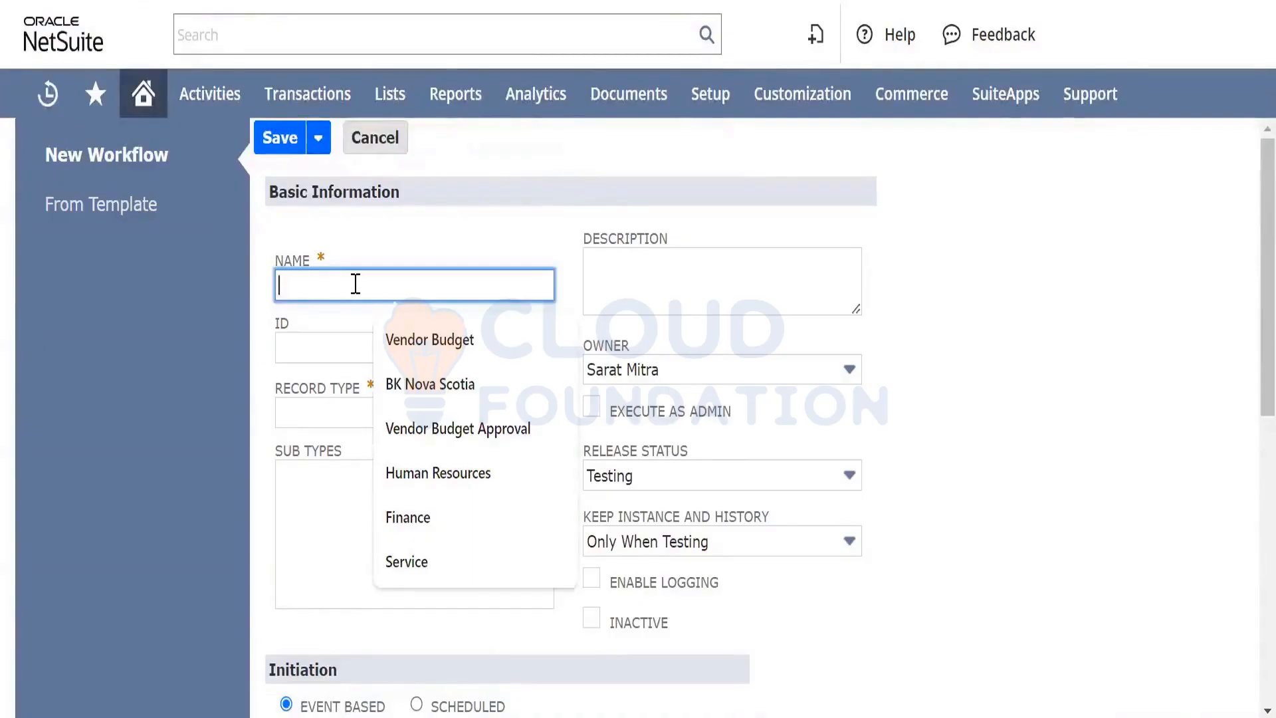
type("Test")
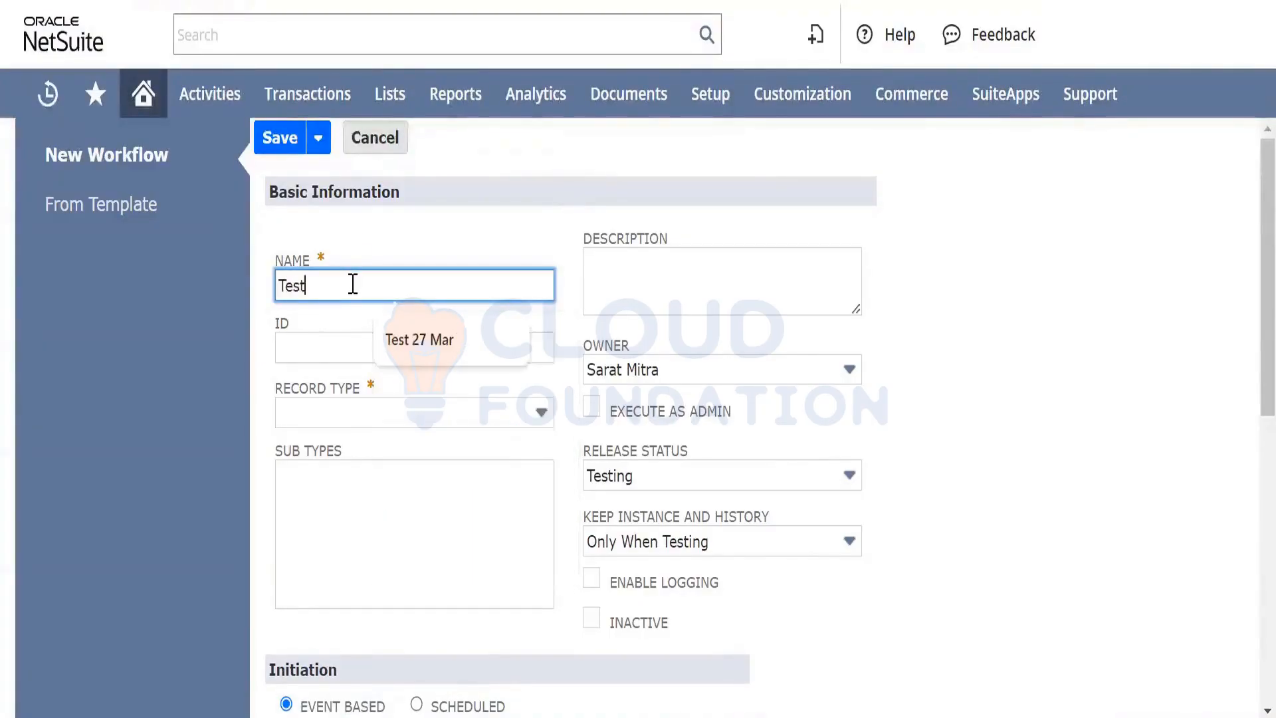
type(" Work")
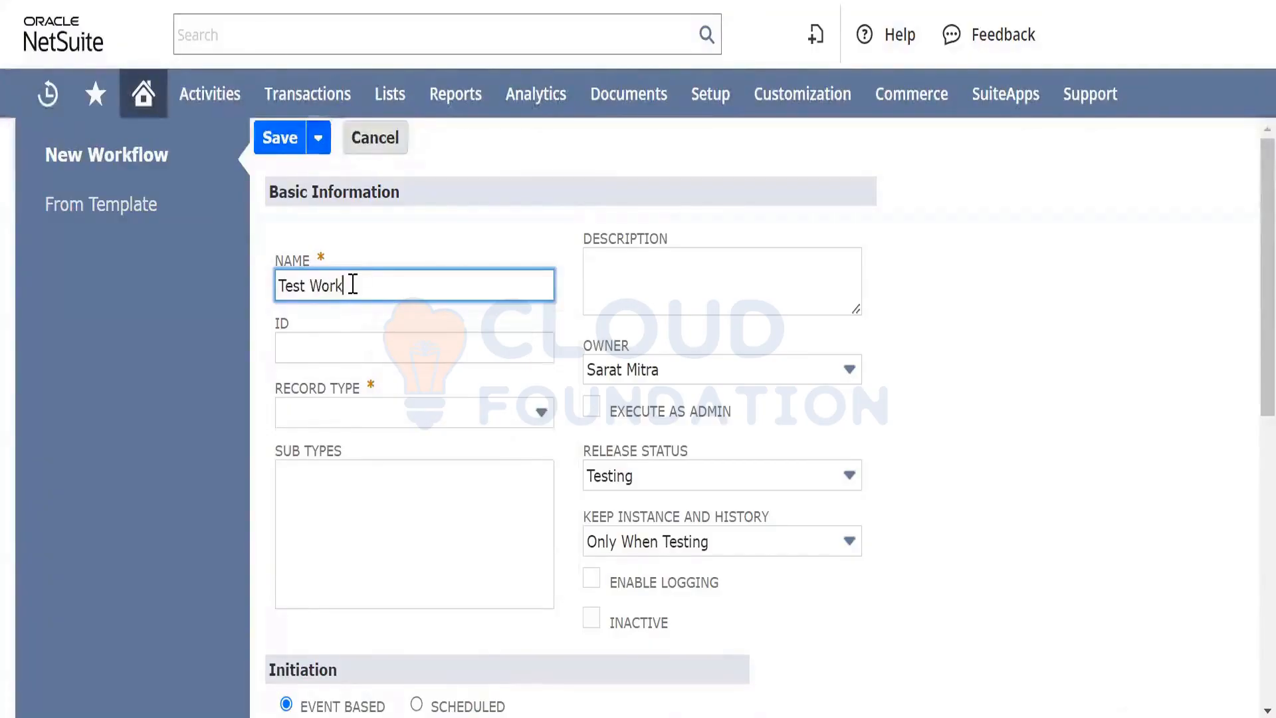
type("flow")
key("Tab")
key("Tab")
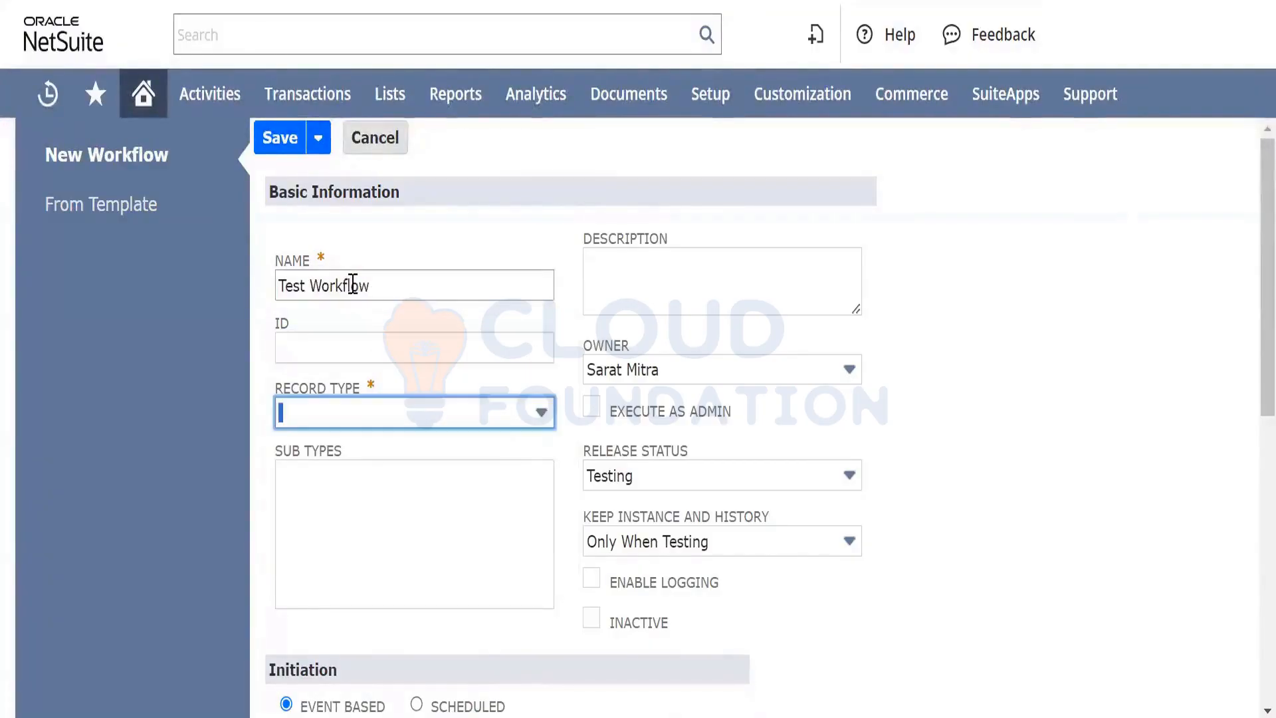
Set the workflow's record type to Transaction
left_click(455, 417)
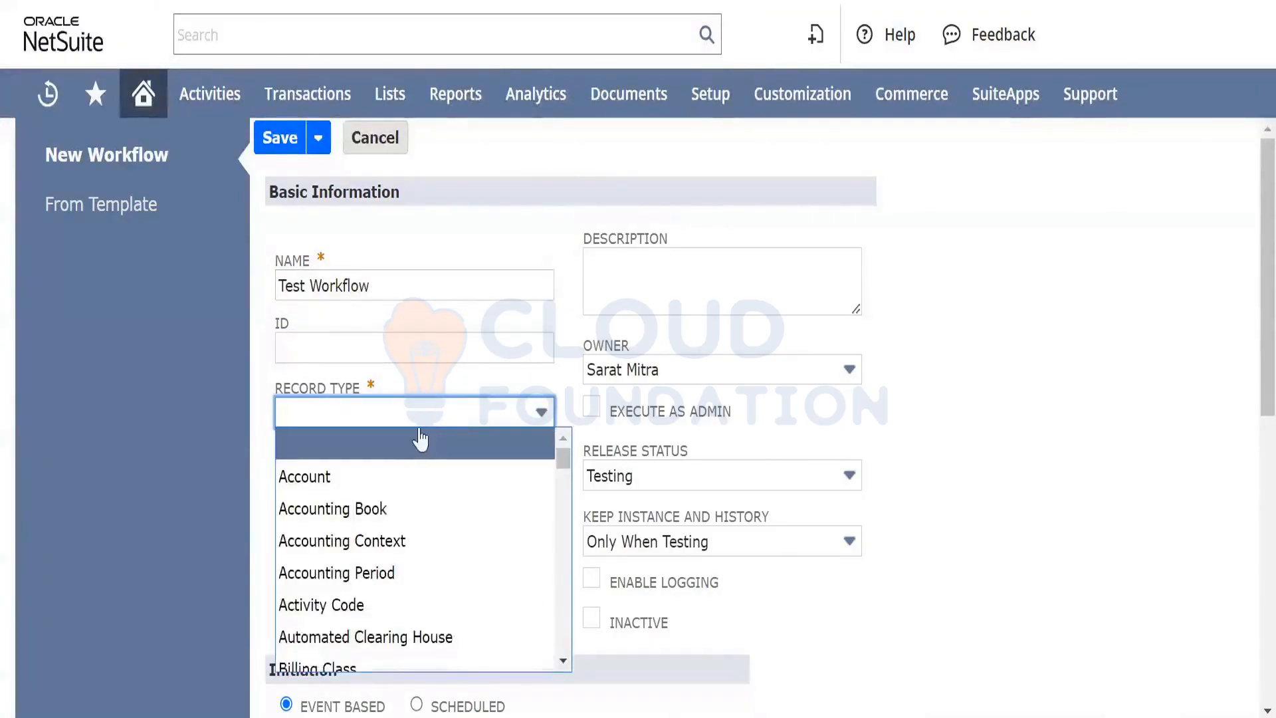
scroll(402, 493, "down", 1)
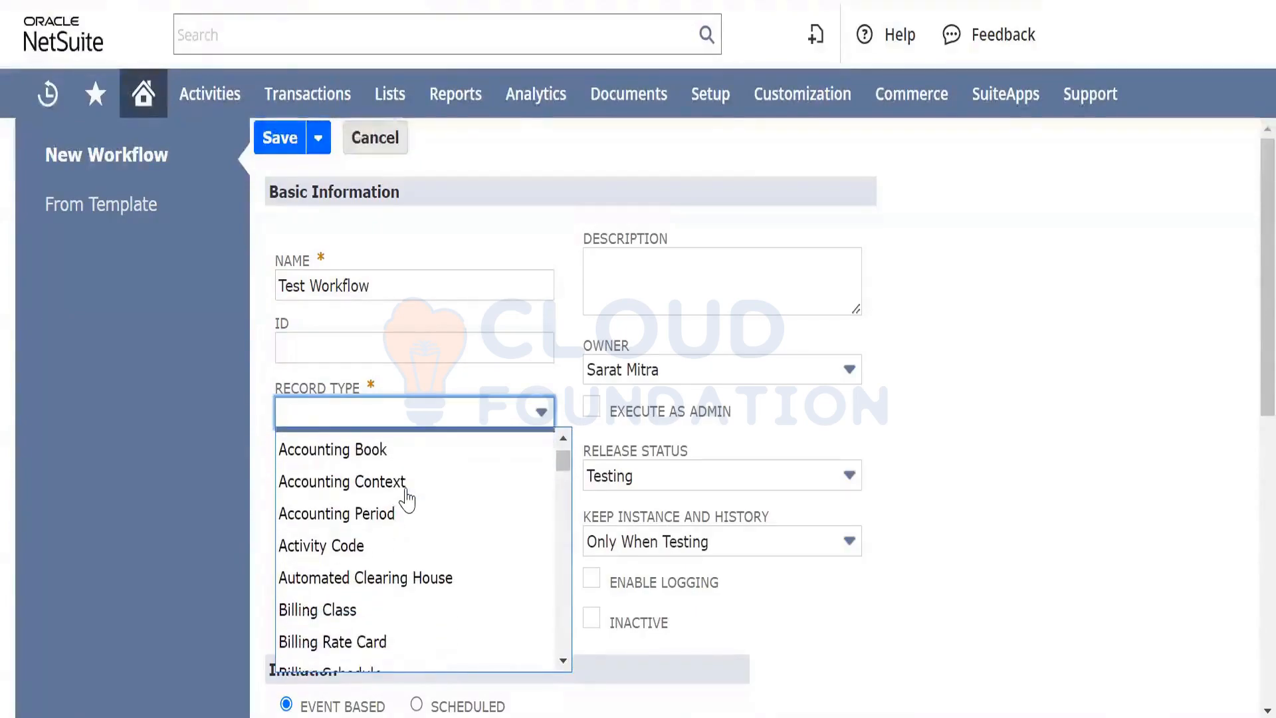
scroll(406, 499, "up", 1)
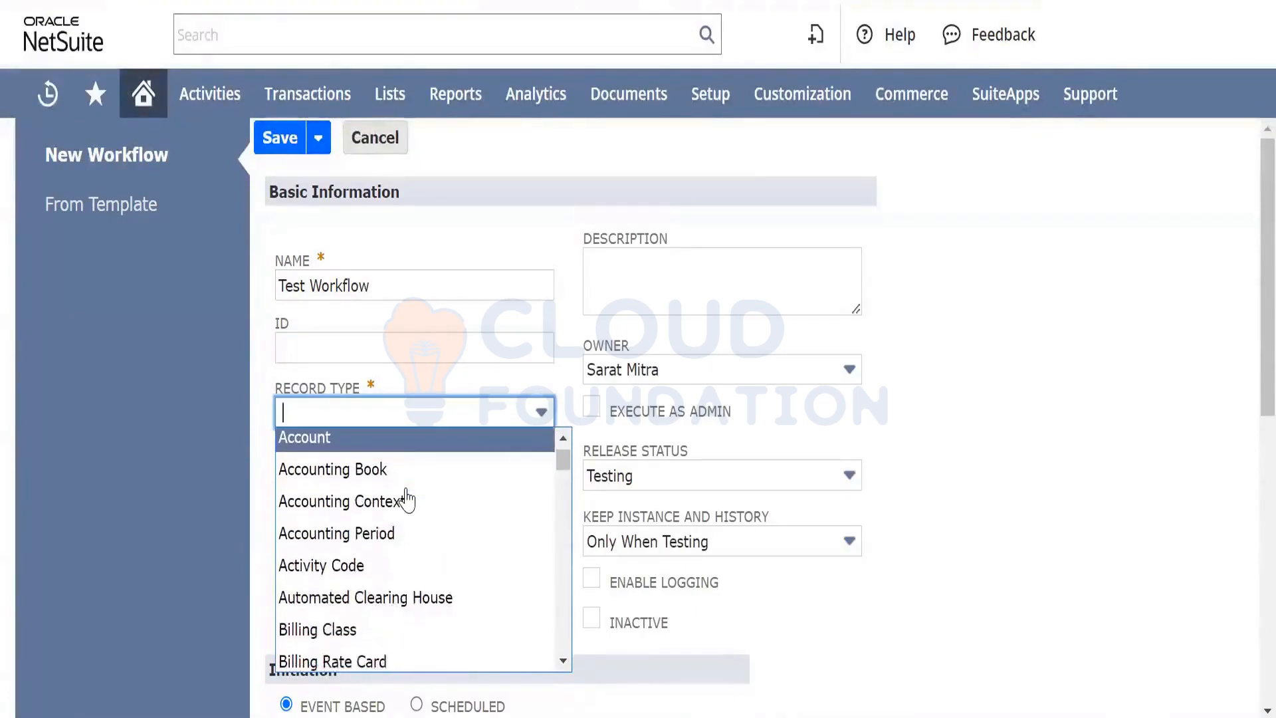
scroll(407, 500, "down", 5)
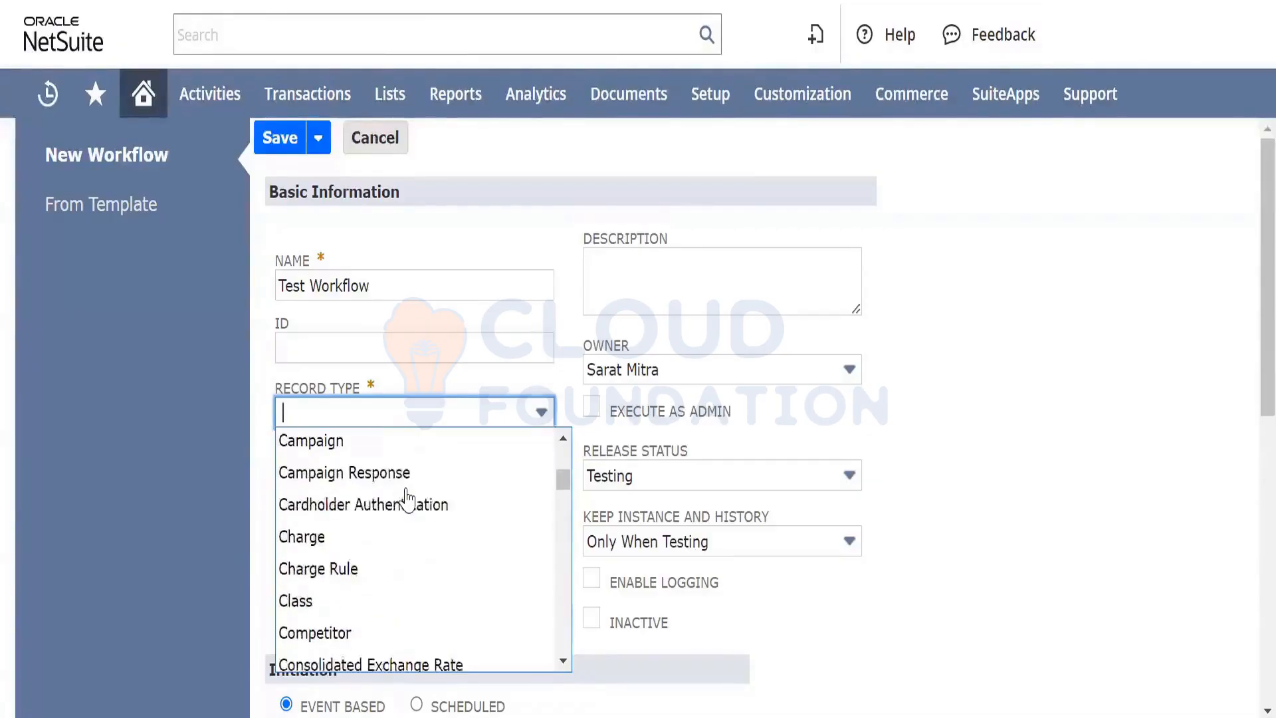
scroll(407, 500, "down", 1)
scroll(407, 500, "up", 5)
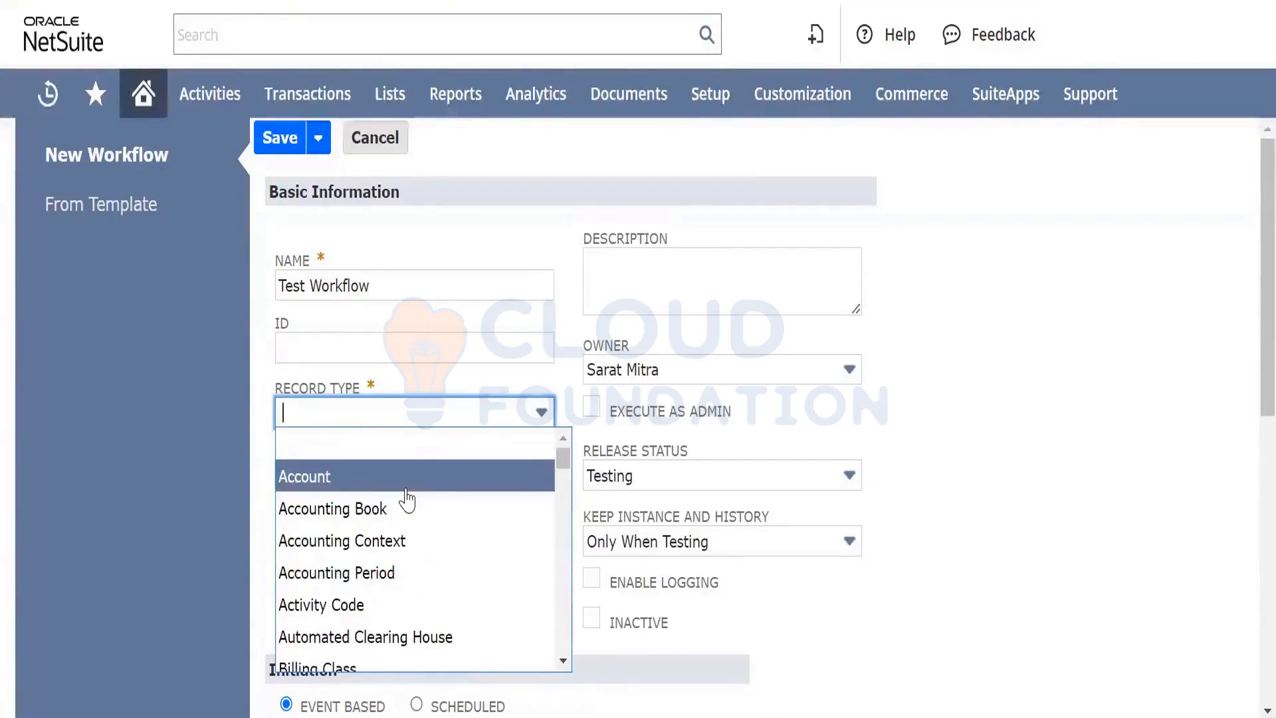
type("Transaction")
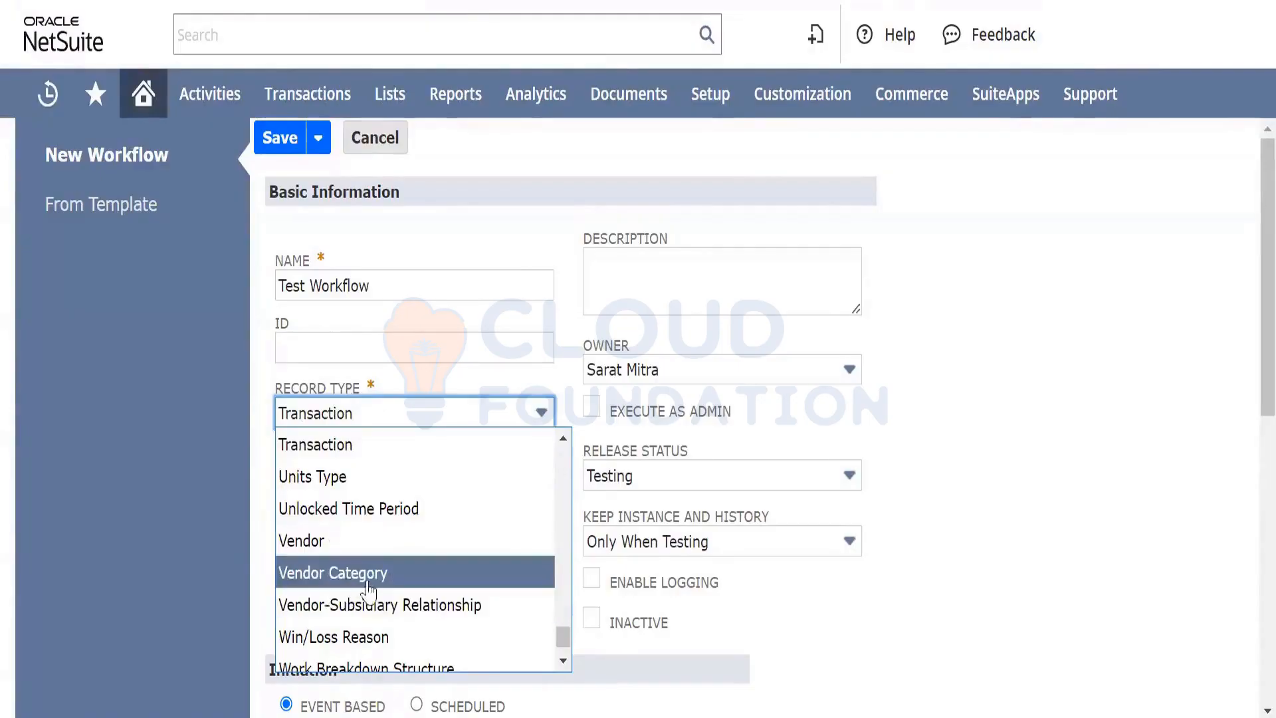
scroll(391, 546, "down", 3)
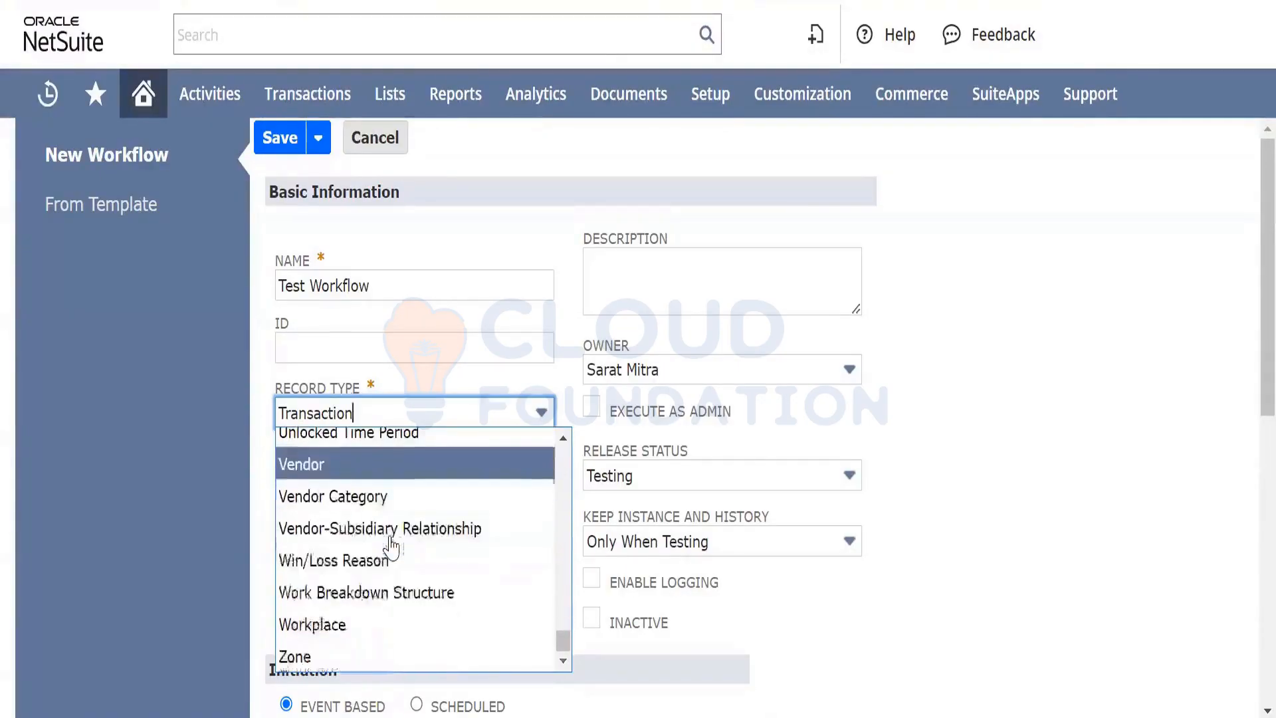
scroll(390, 546, "down", 1)
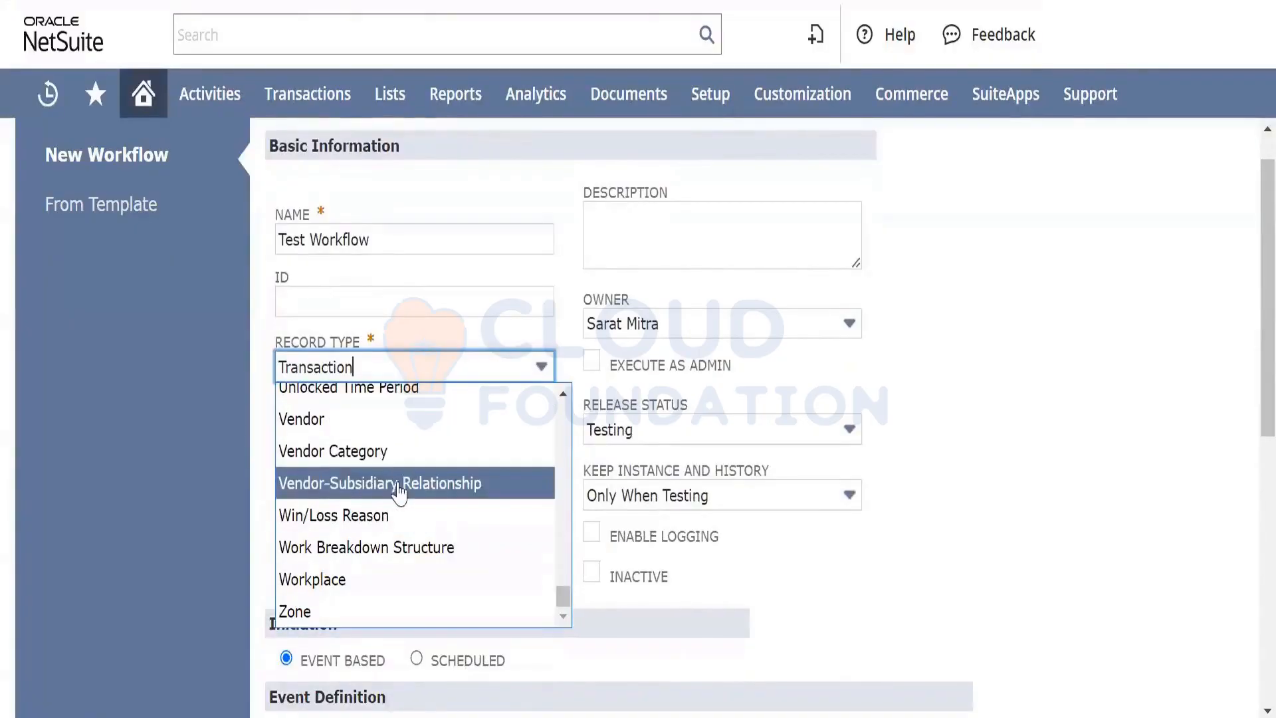
scroll(404, 492, "up", 3)
scroll(404, 492, "up", 6)
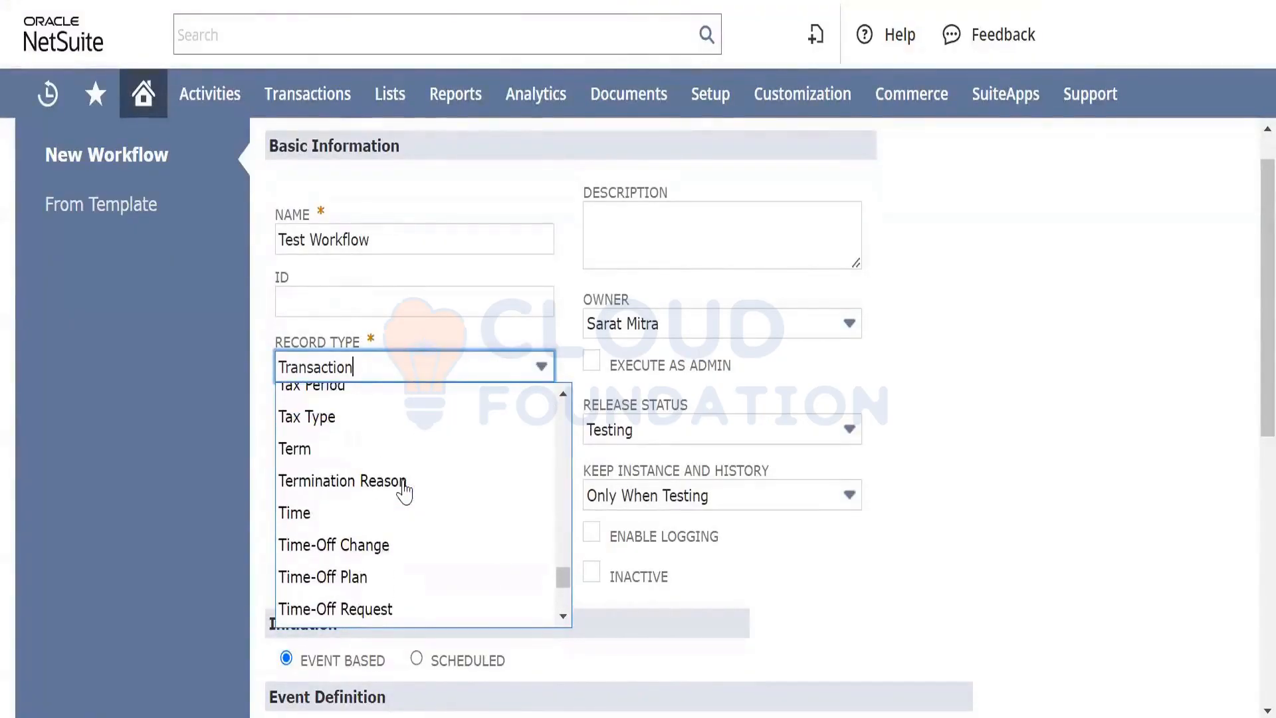
scroll(404, 492, "down", 6)
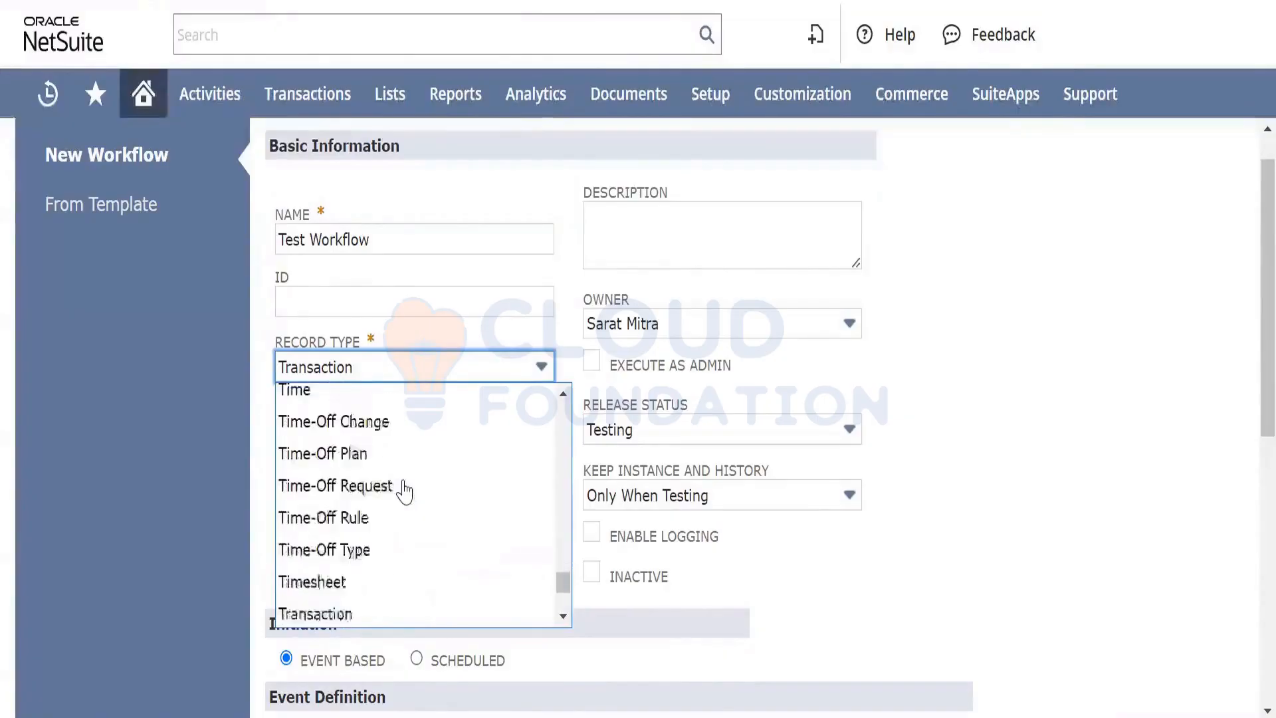
scroll(404, 492, "up", 3)
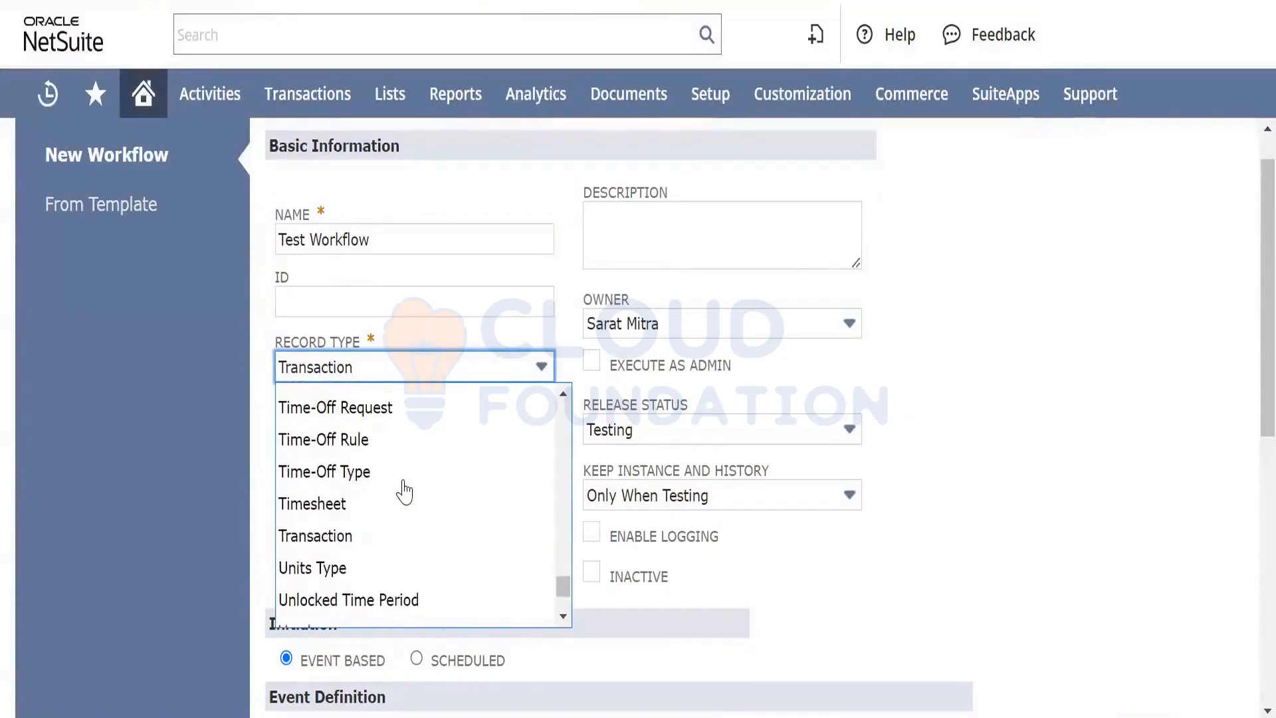
scroll(404, 491, "down", 3)
scroll(404, 491, "up", 5)
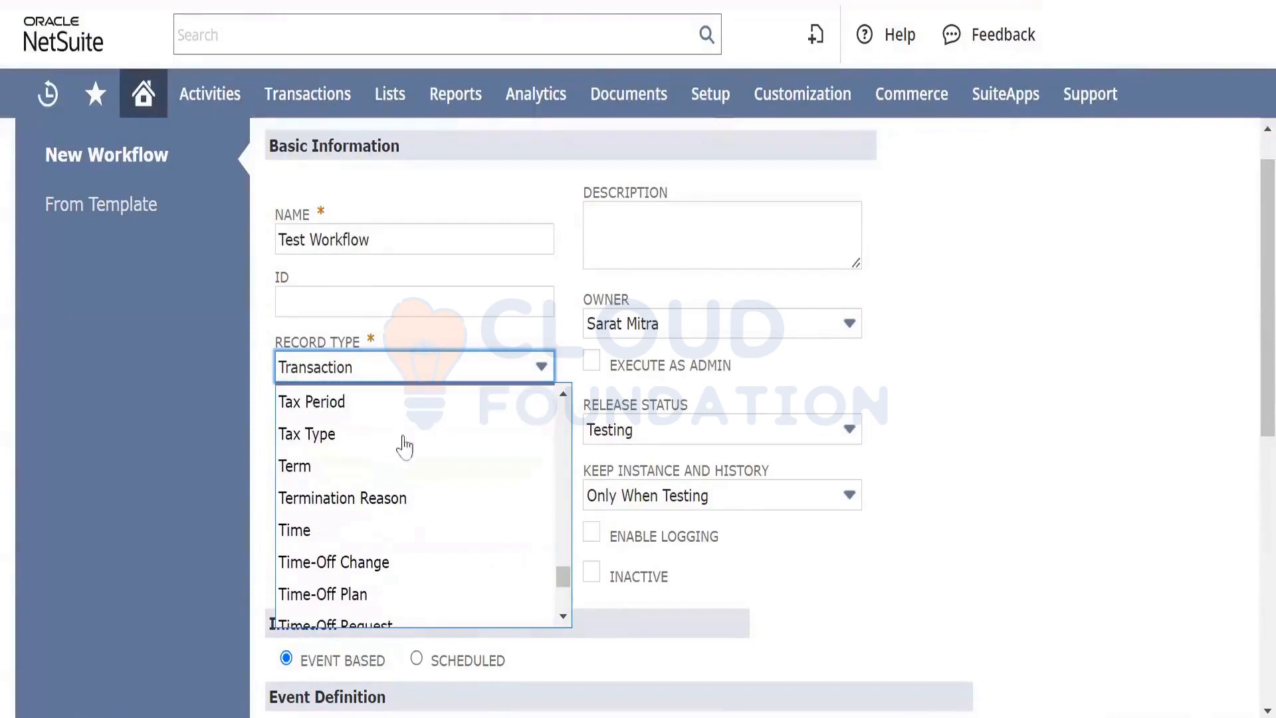
key("Tab")
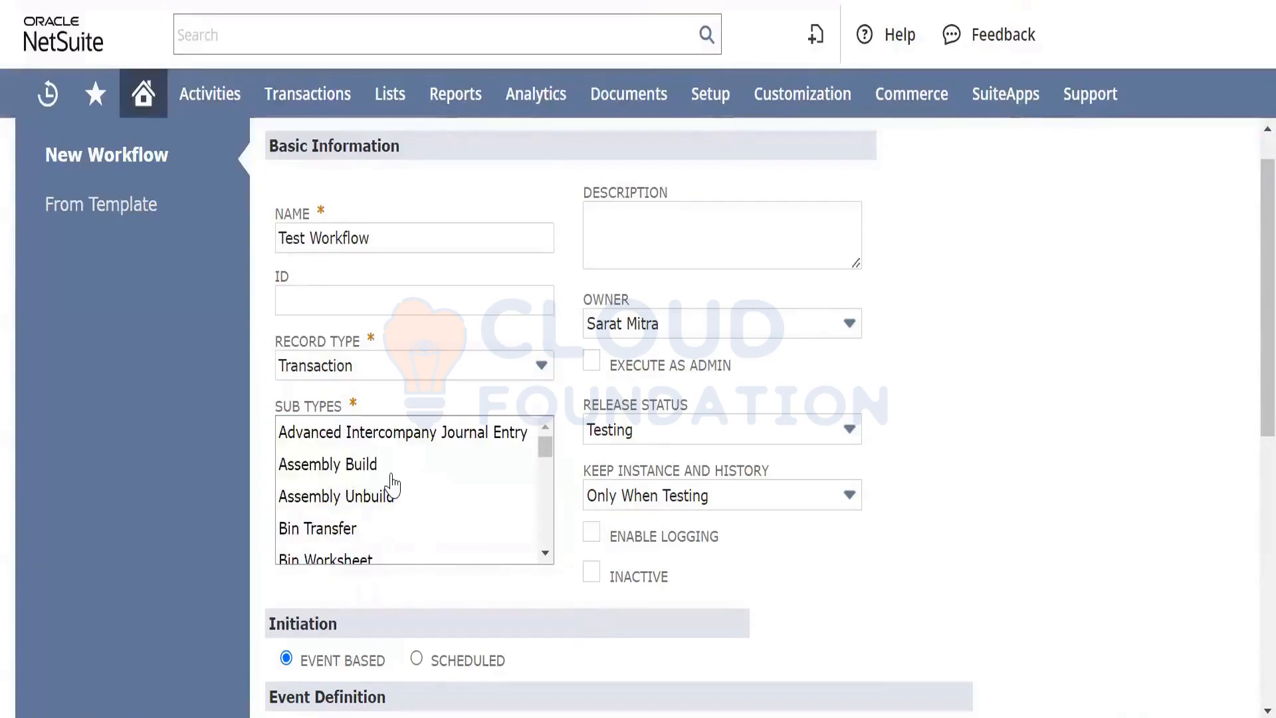
Choose Purchase Order from the Sub Types list as the workflow's transaction type
right_click(392, 473)
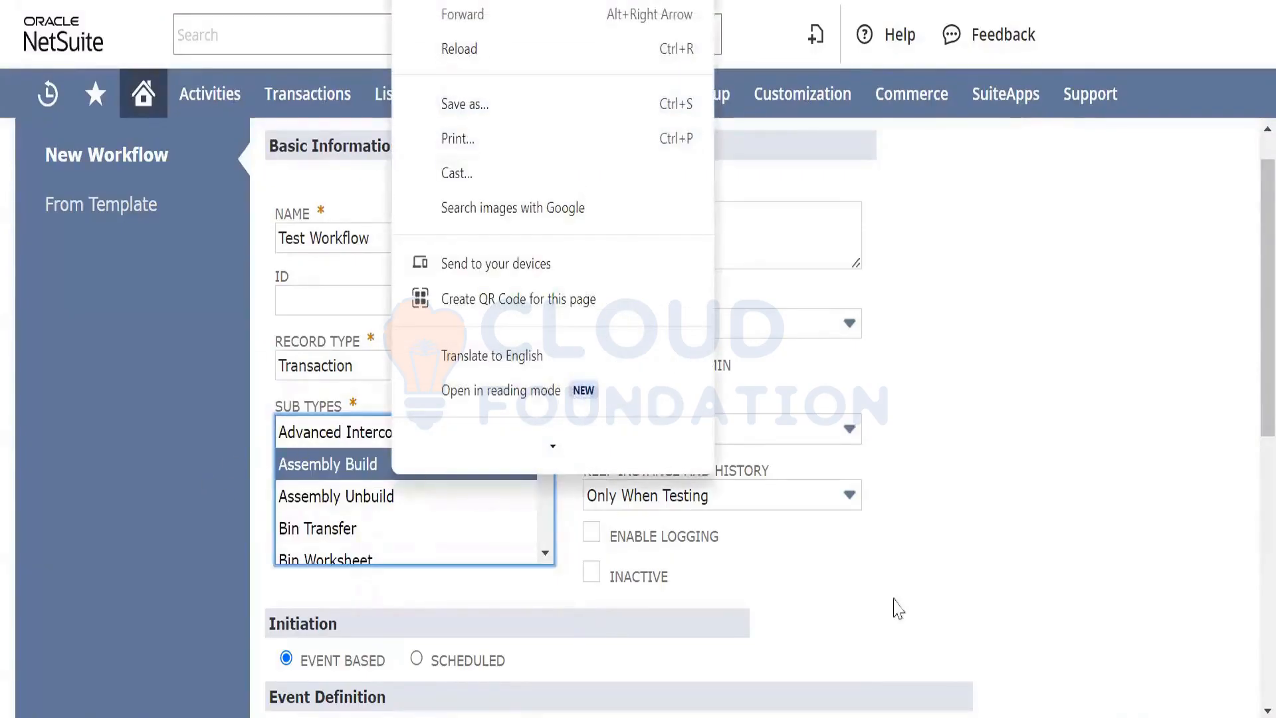
left_click(1013, 563)
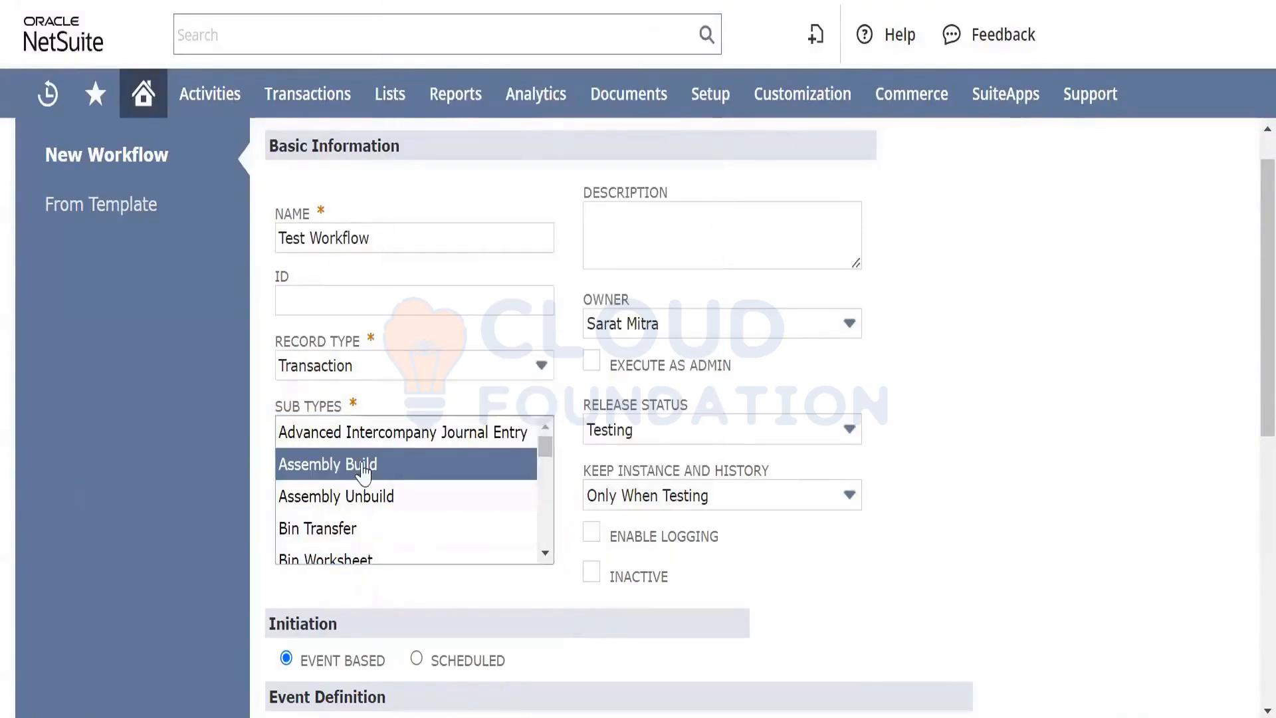
scroll(362, 472, "up", 1)
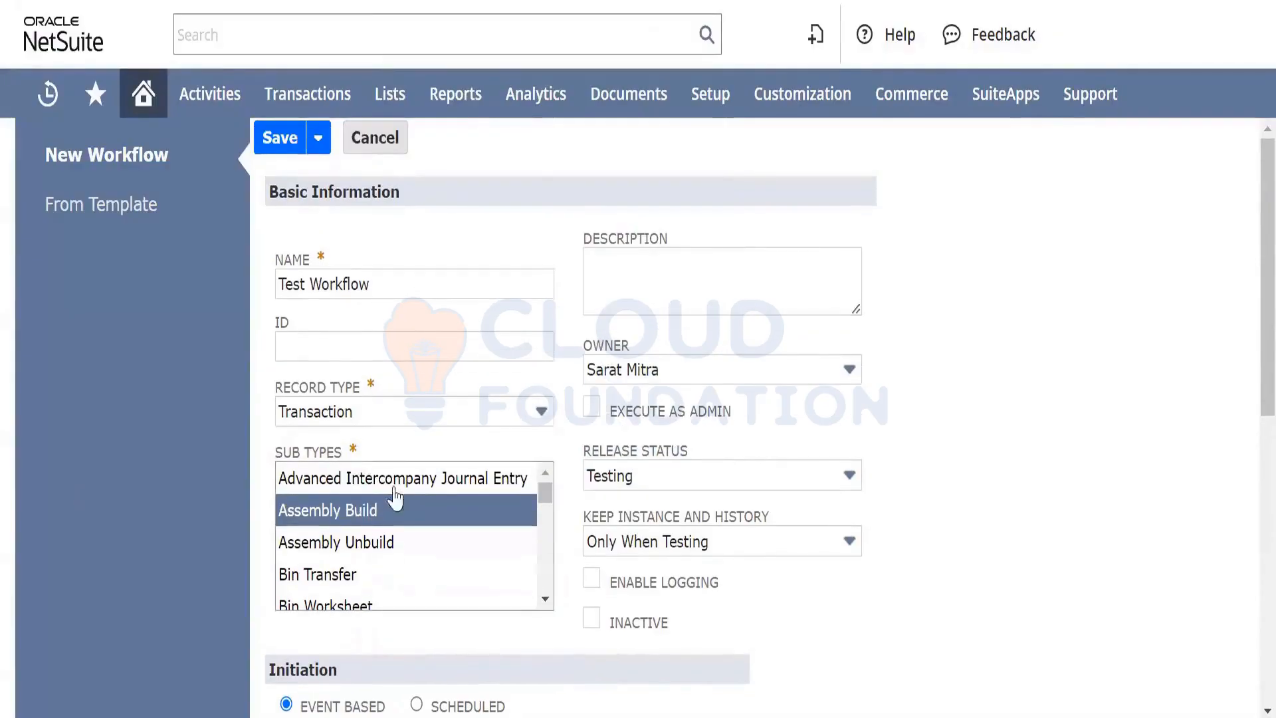
scroll(413, 543, "down", 3)
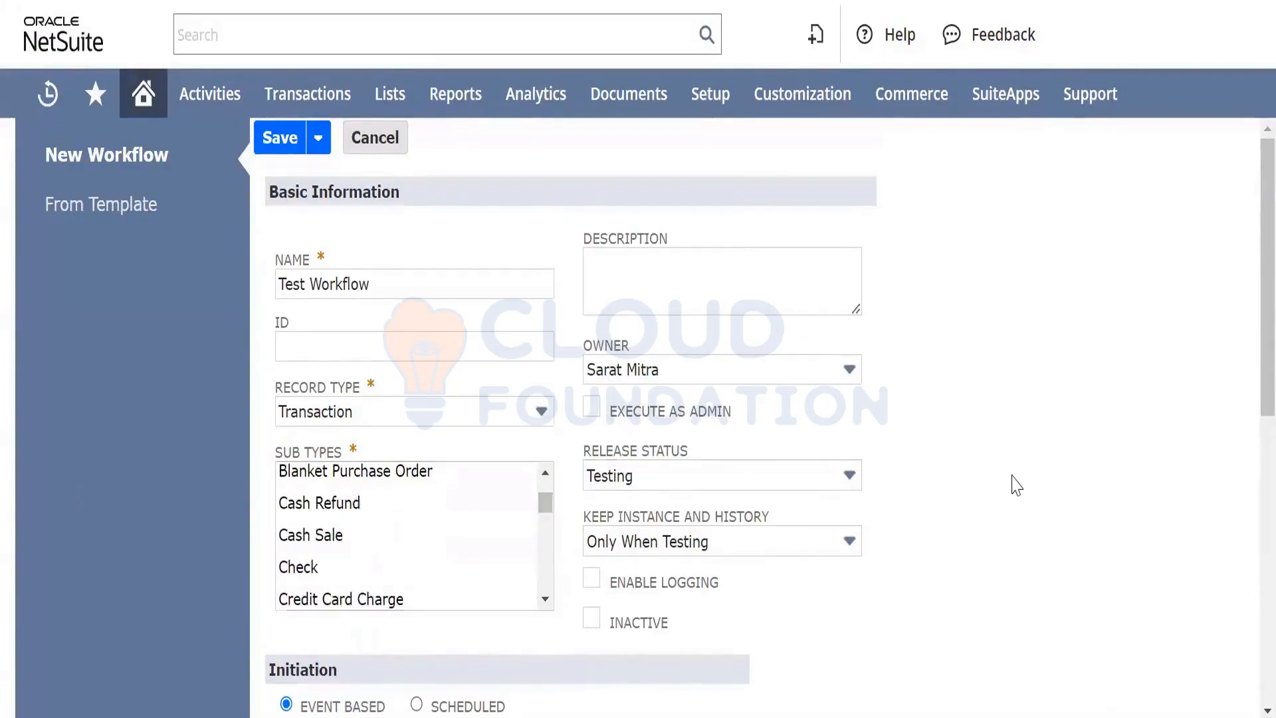
scroll(1014, 484, "down", 3)
scroll(399, 297, "up", 1)
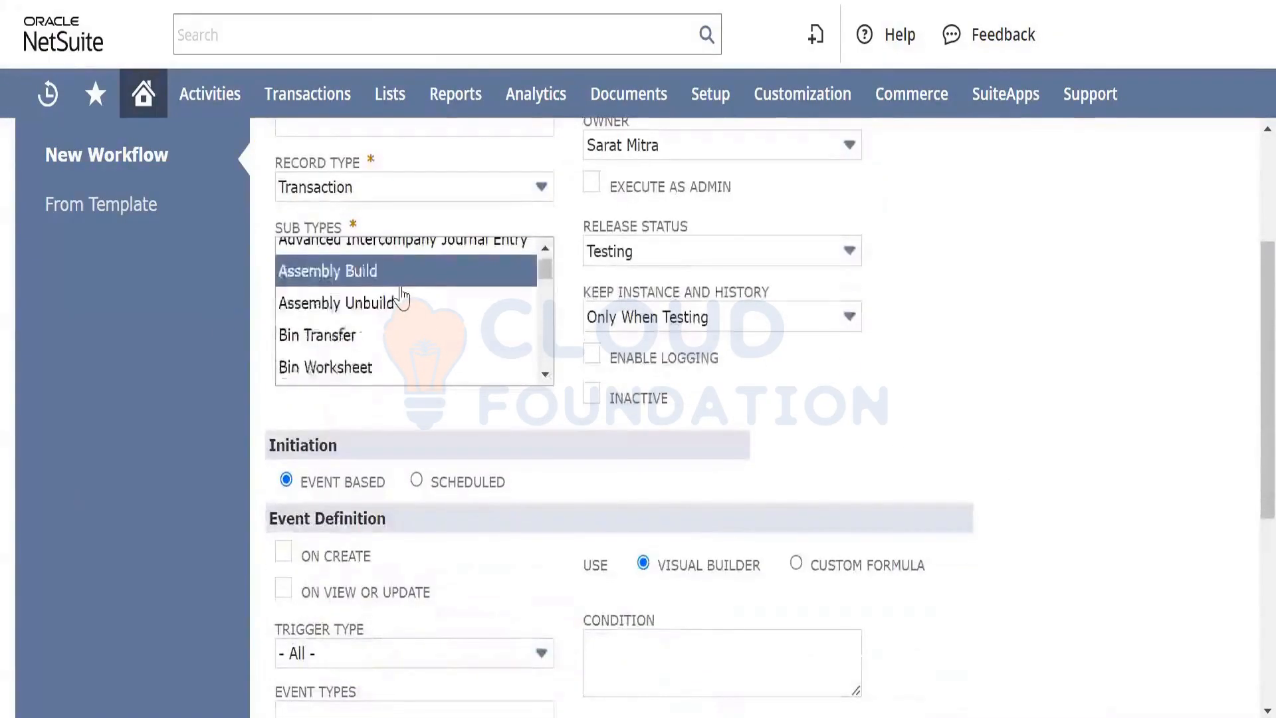
scroll(400, 297, "down", 3)
scroll(402, 297, "down", 3)
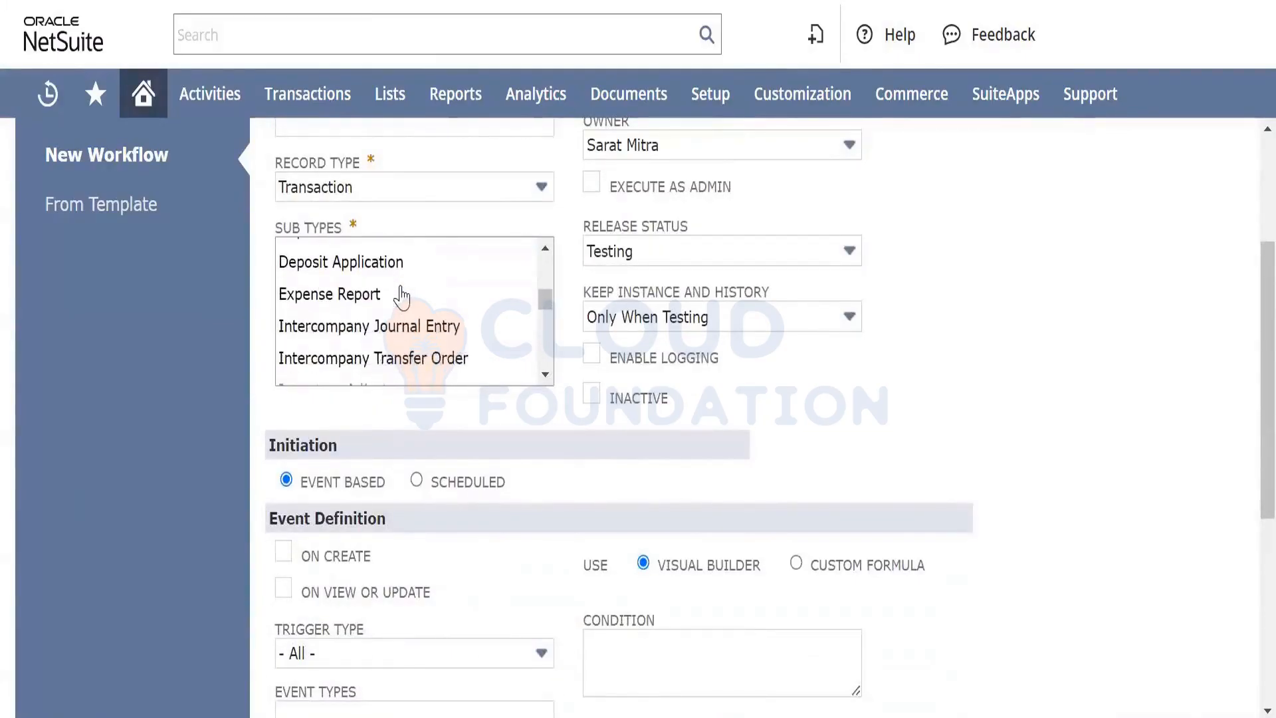
scroll(401, 296, "down", 5)
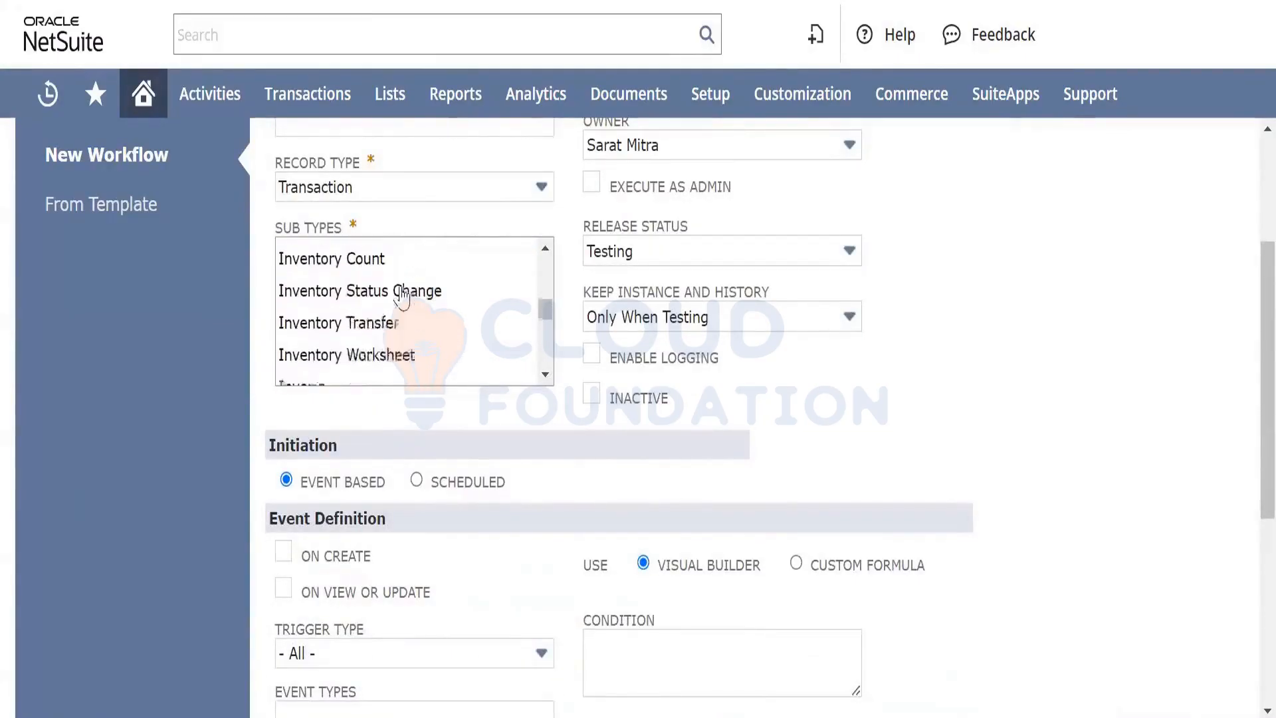
scroll(401, 296, "down", 6)
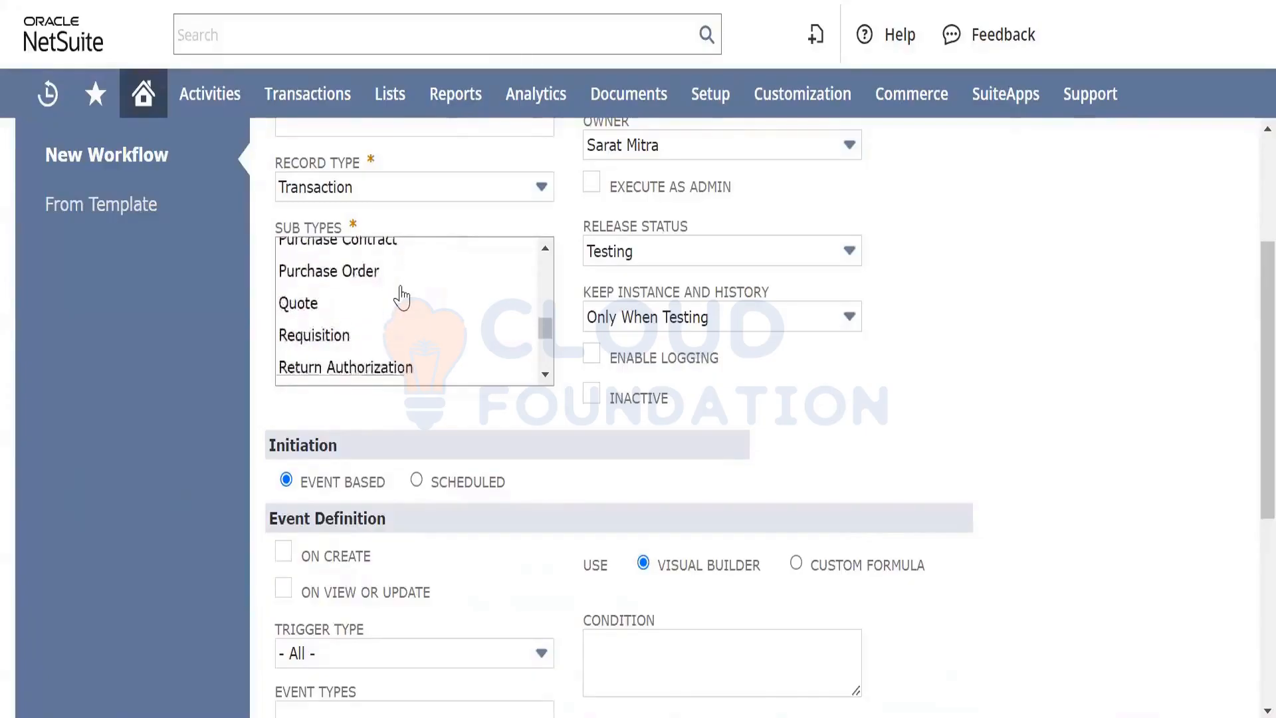
scroll(401, 296, "up", 5)
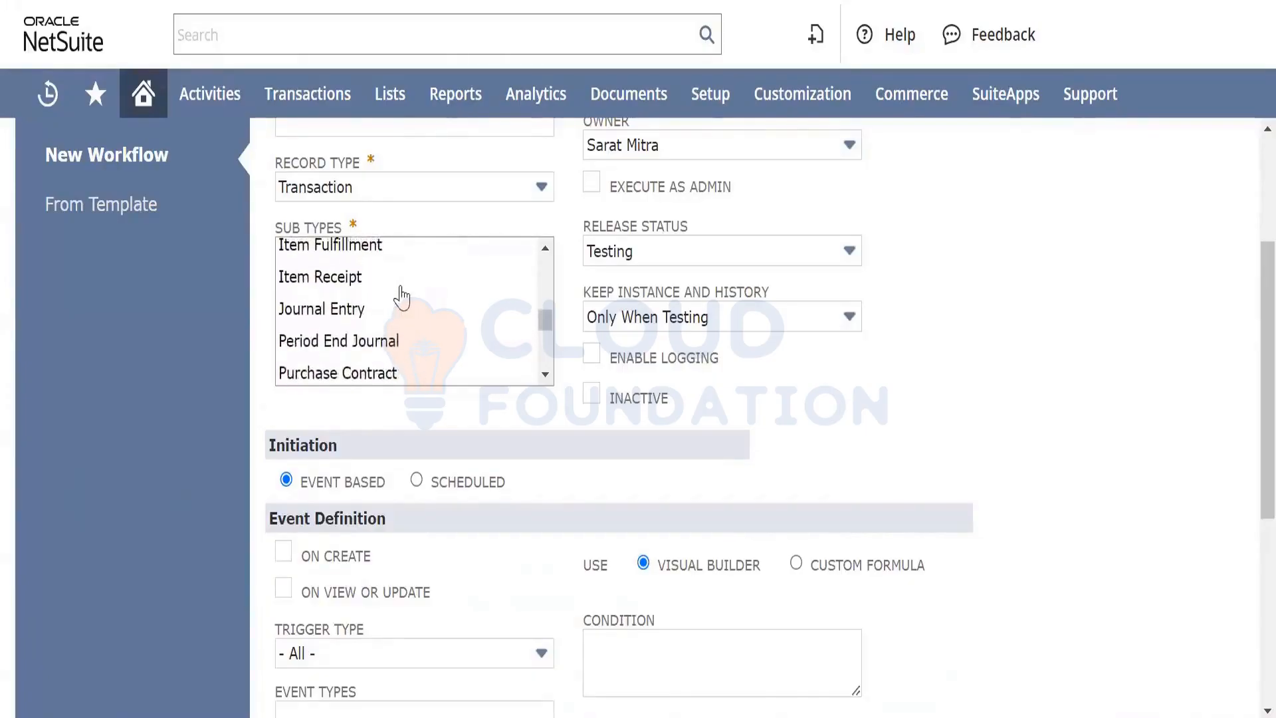
scroll(401, 297, "down", 2)
scroll(401, 296, "down", 2)
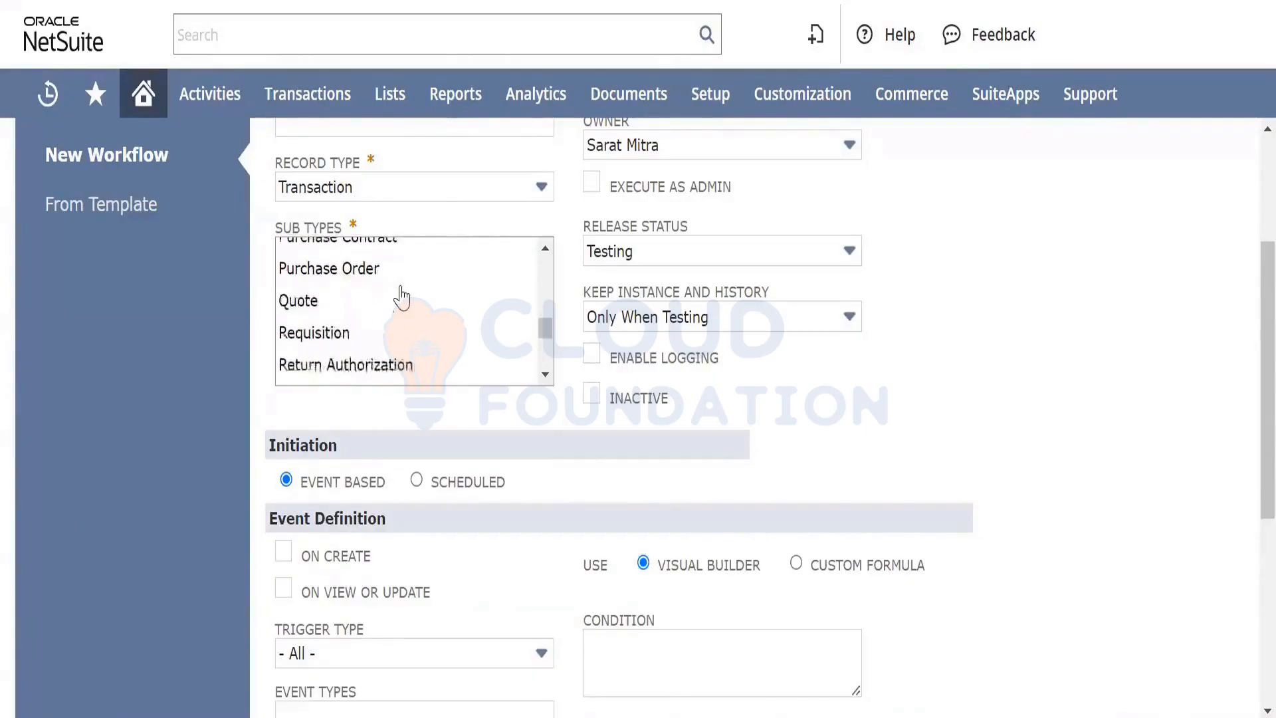
scroll(402, 296, "up", 3)
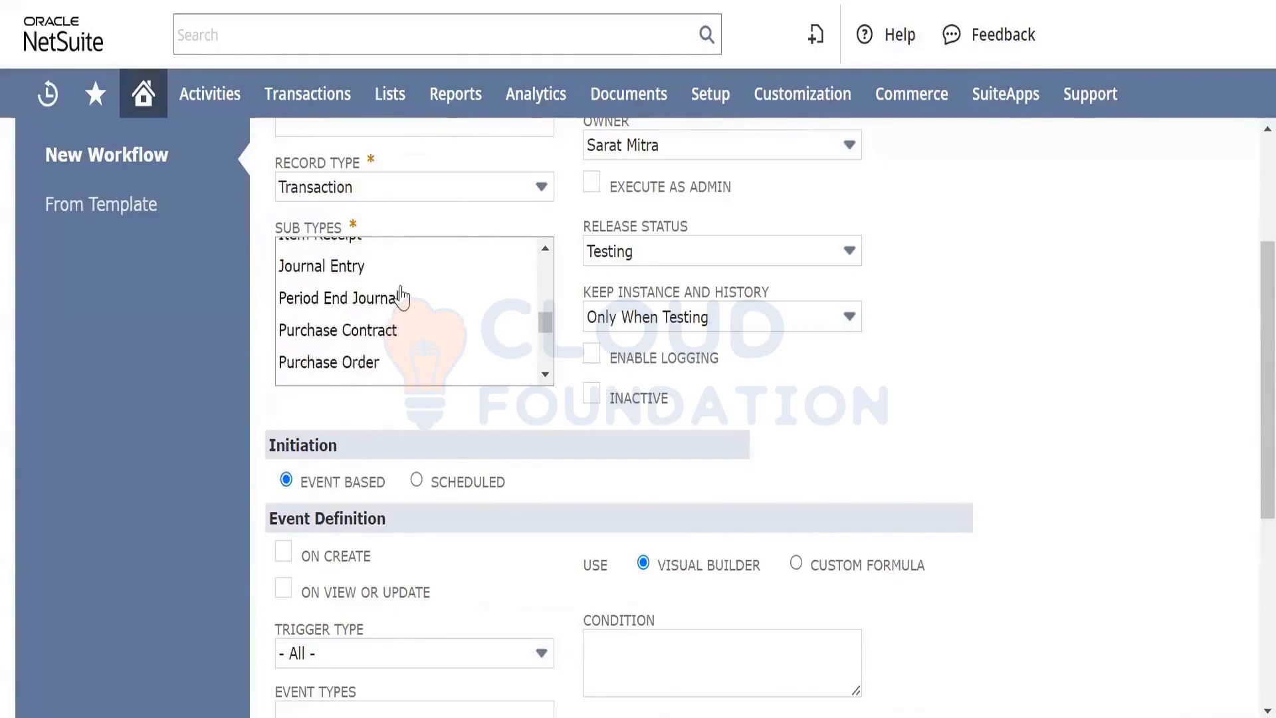
scroll(402, 296, "up", 3)
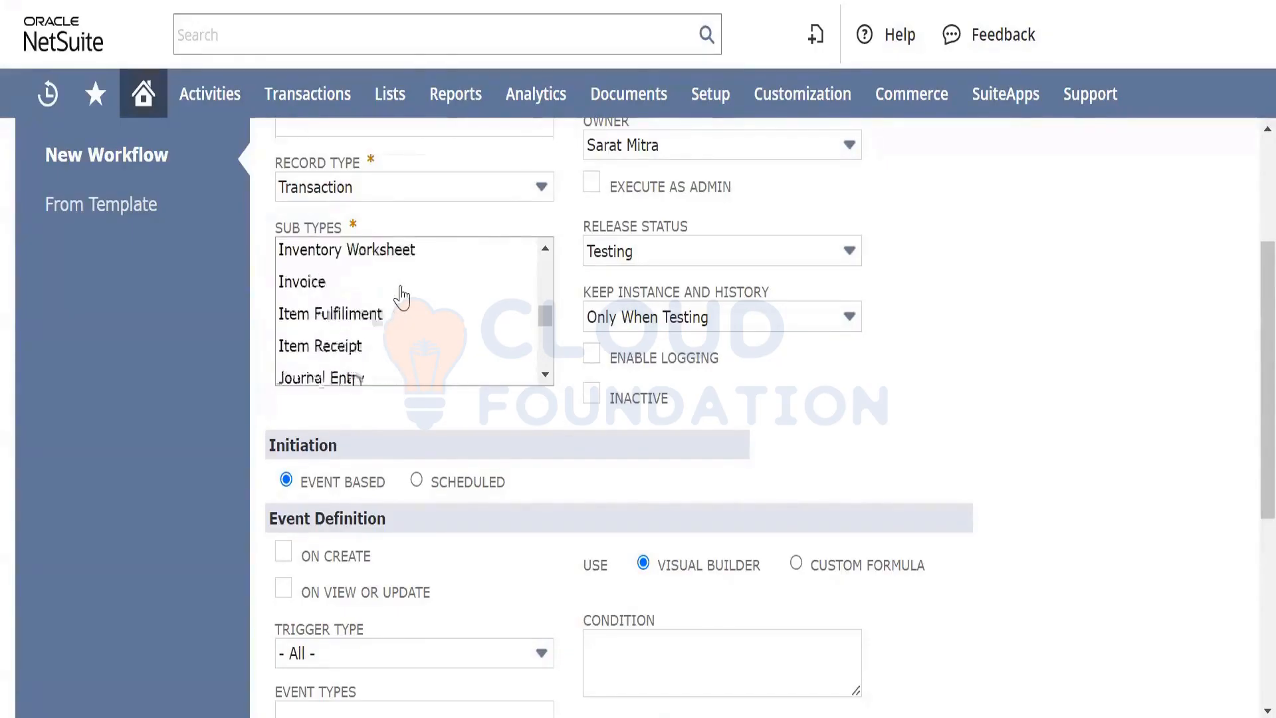
scroll(401, 296, "down", 5)
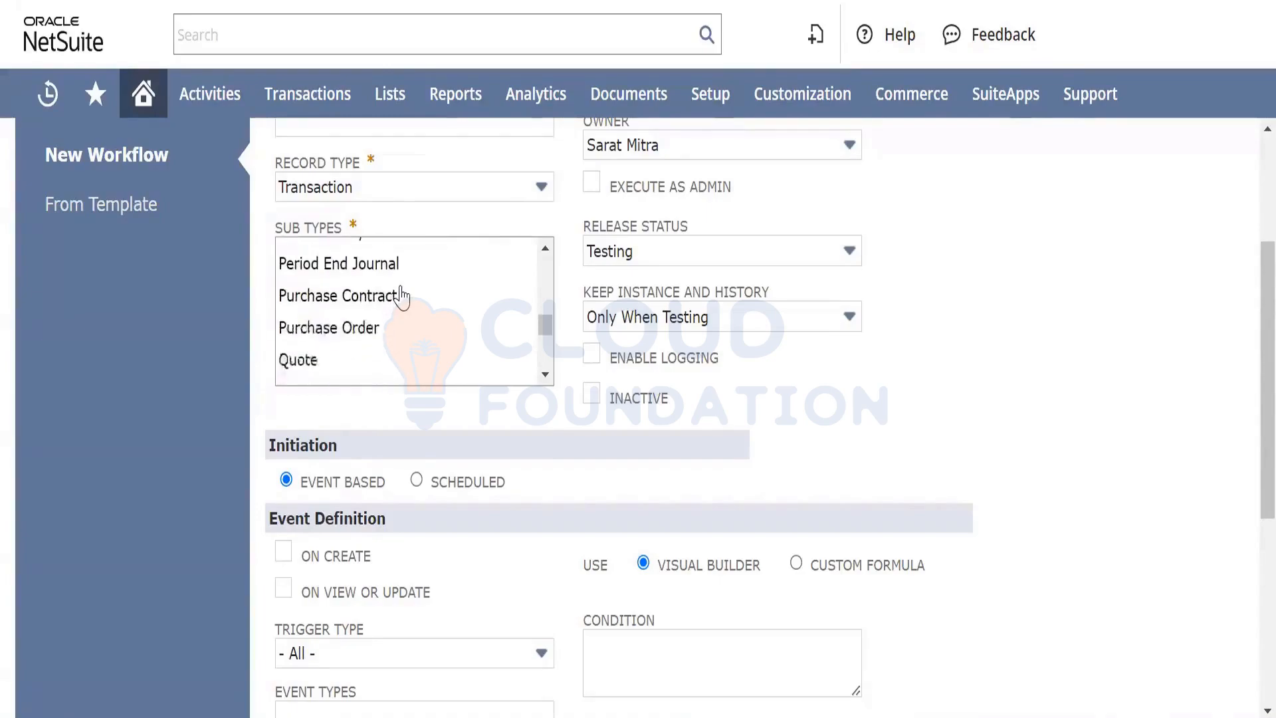
scroll(402, 296, "down", 1)
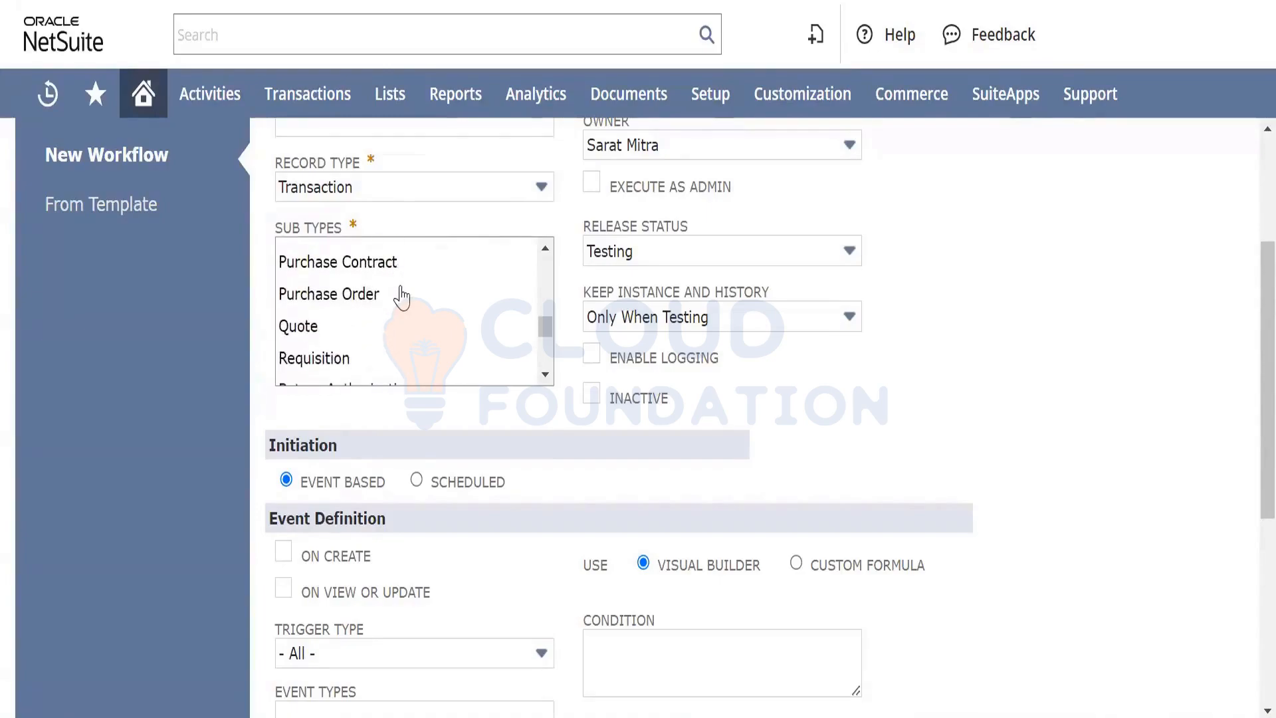
left_click(369, 296)
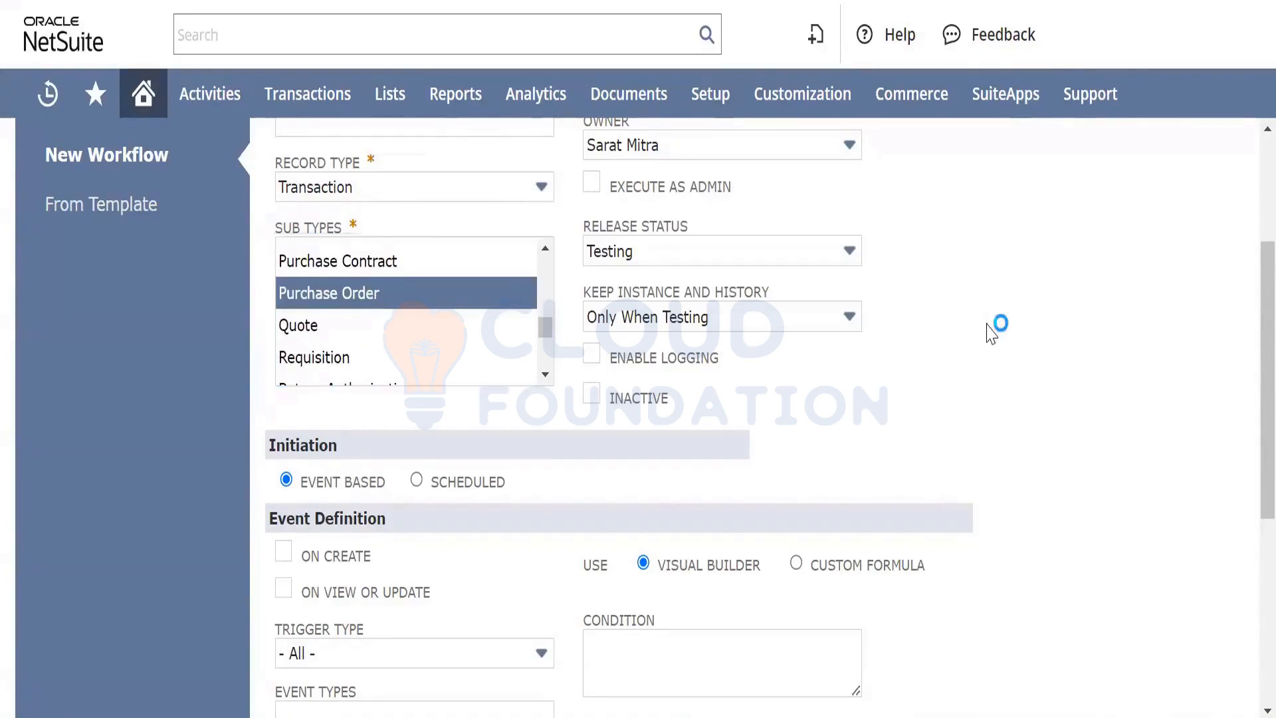
scroll(376, 348, "down", 1)
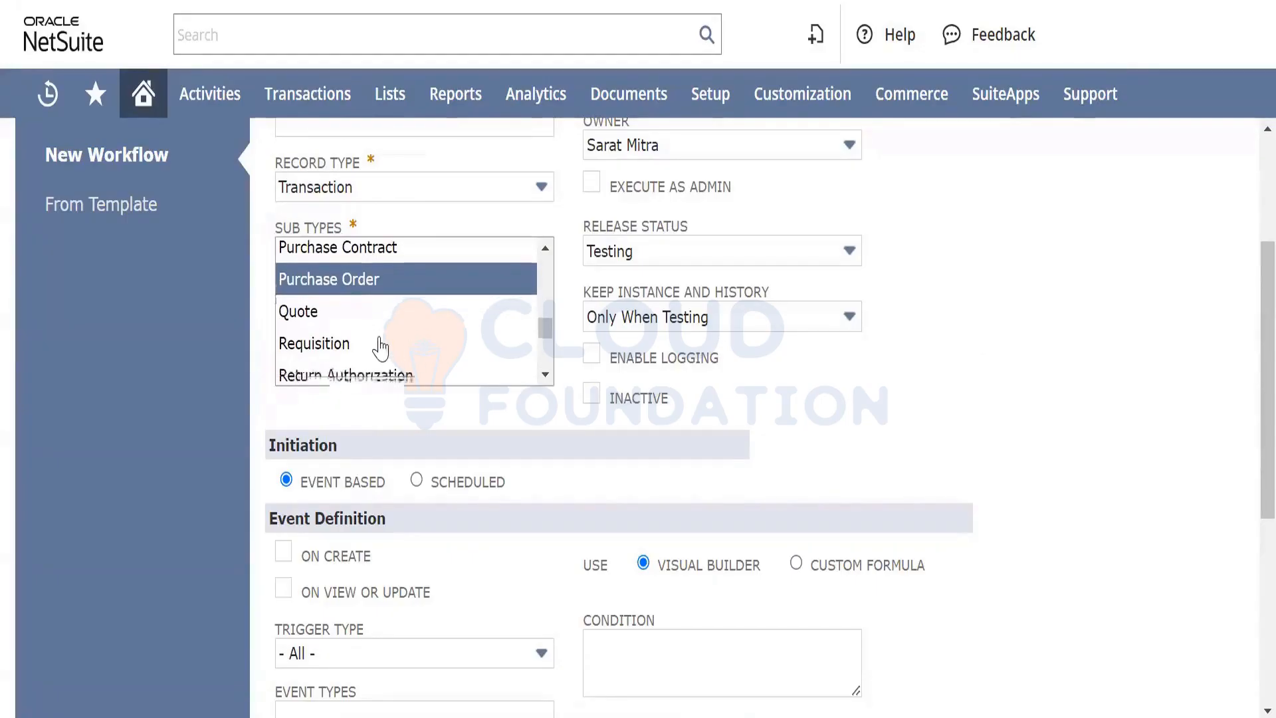
scroll(384, 339, "down", 1)
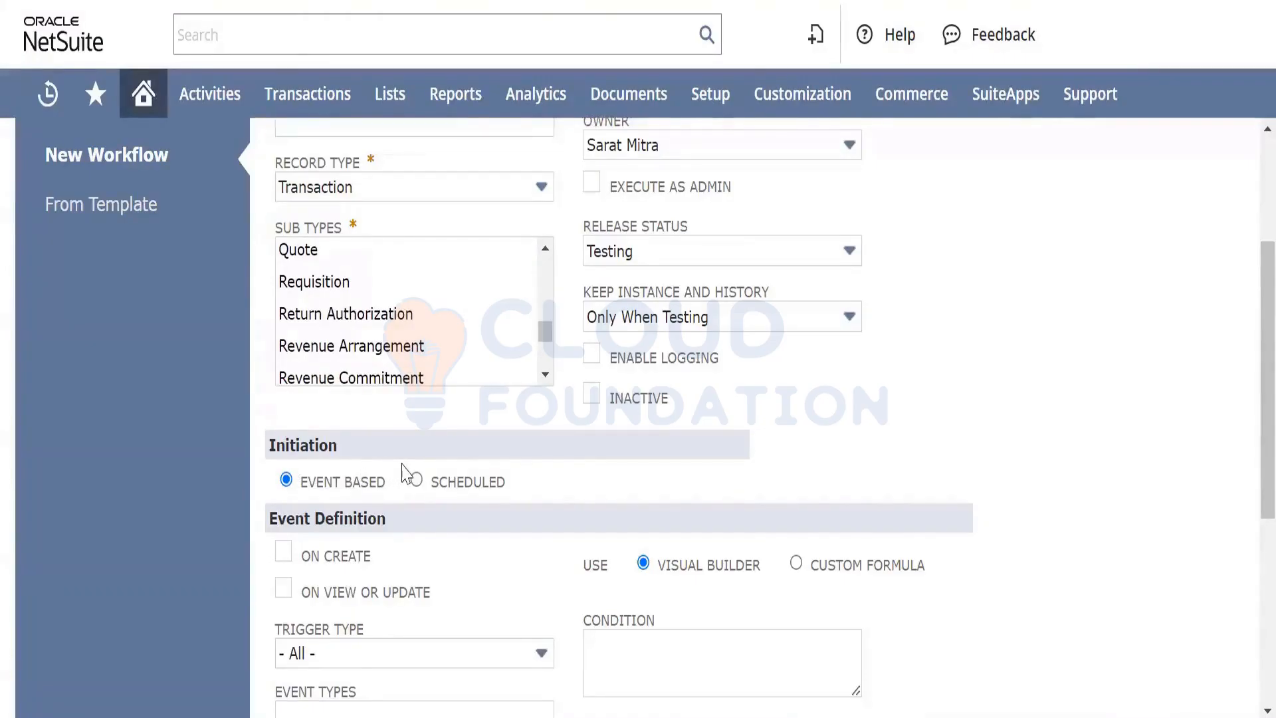
left_click(383, 457)
left_click(383, 456)
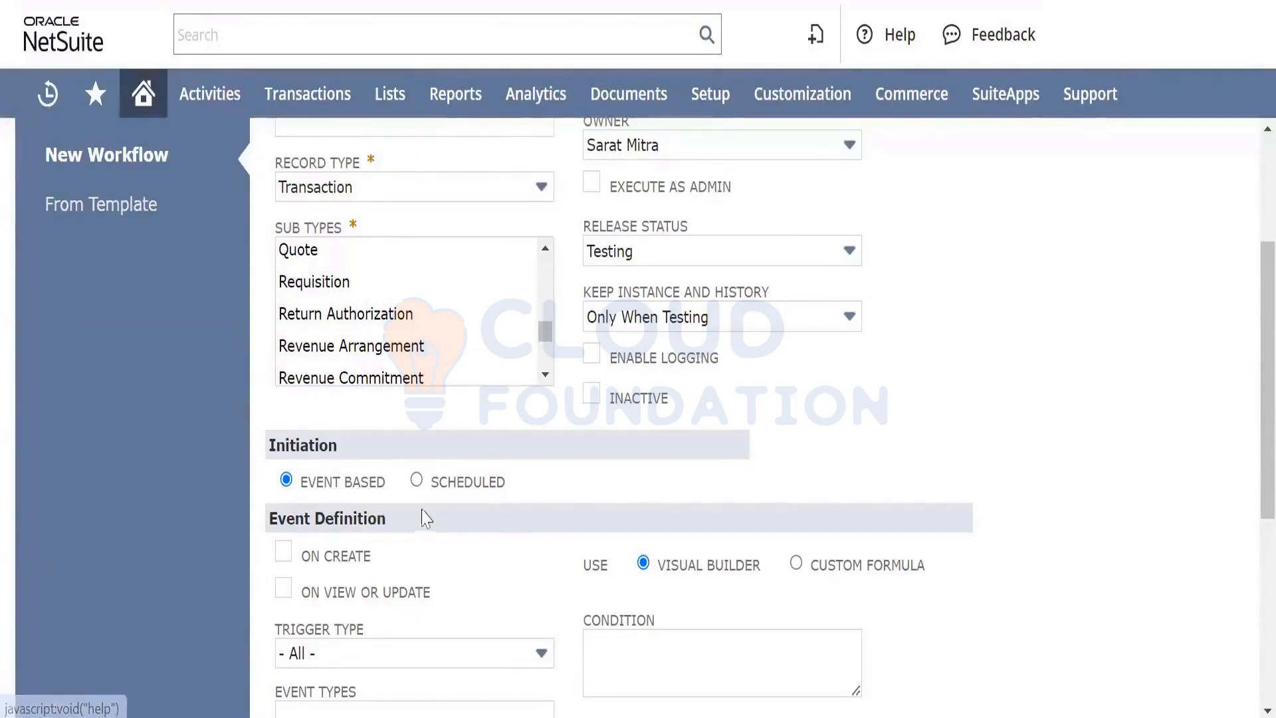
Switch initiation to Scheduled and review the Saved Search Filter options without choosing one
left_click(416, 481)
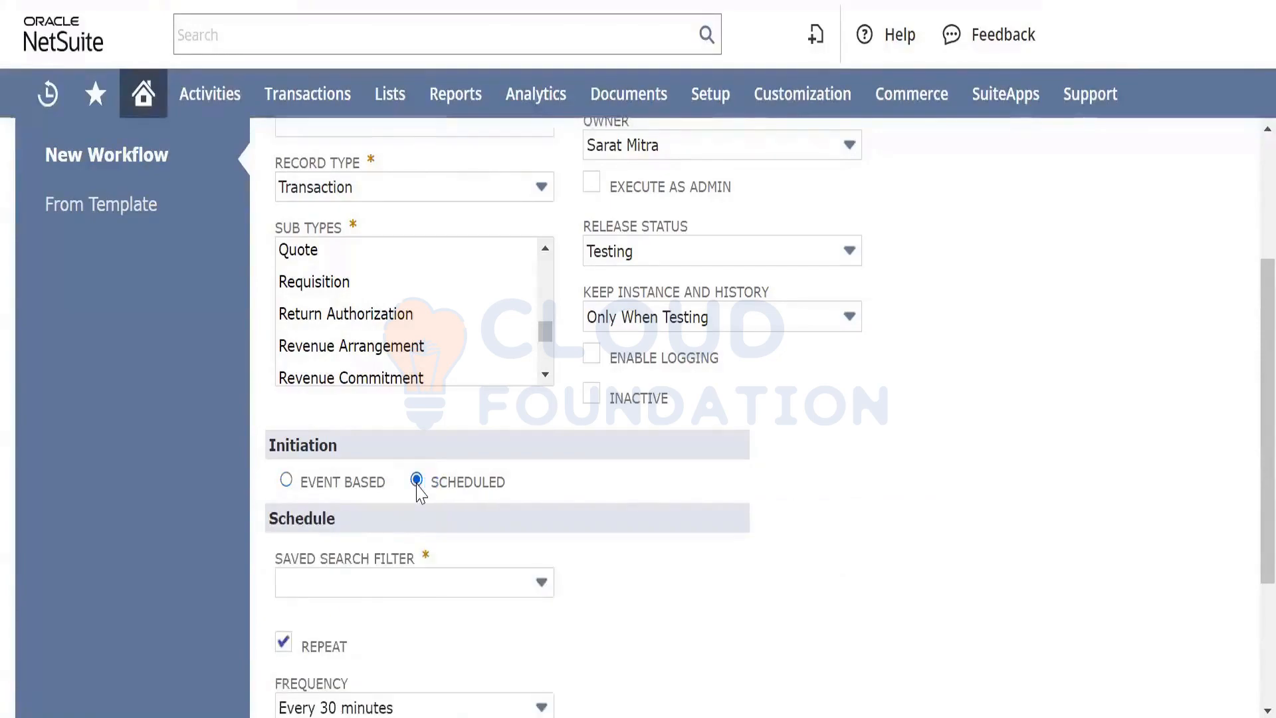
left_click(465, 583)
left_click(465, 584)
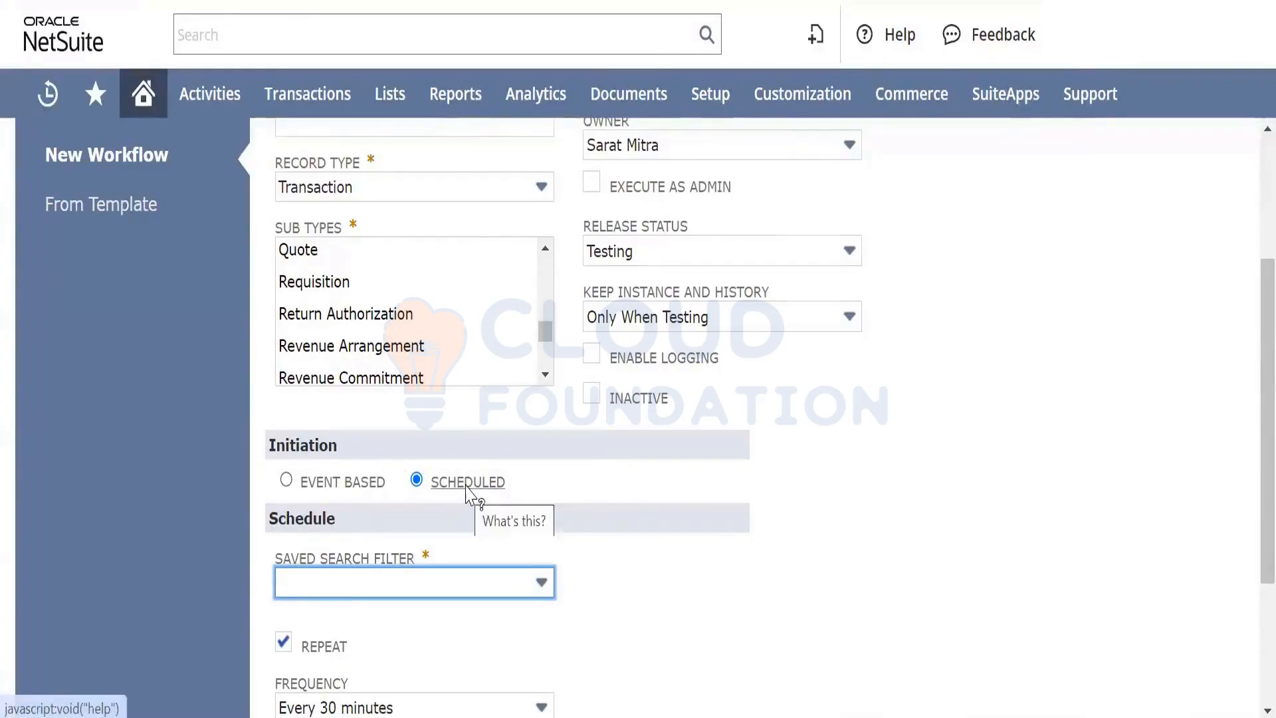
scroll(475, 505, "down", 2)
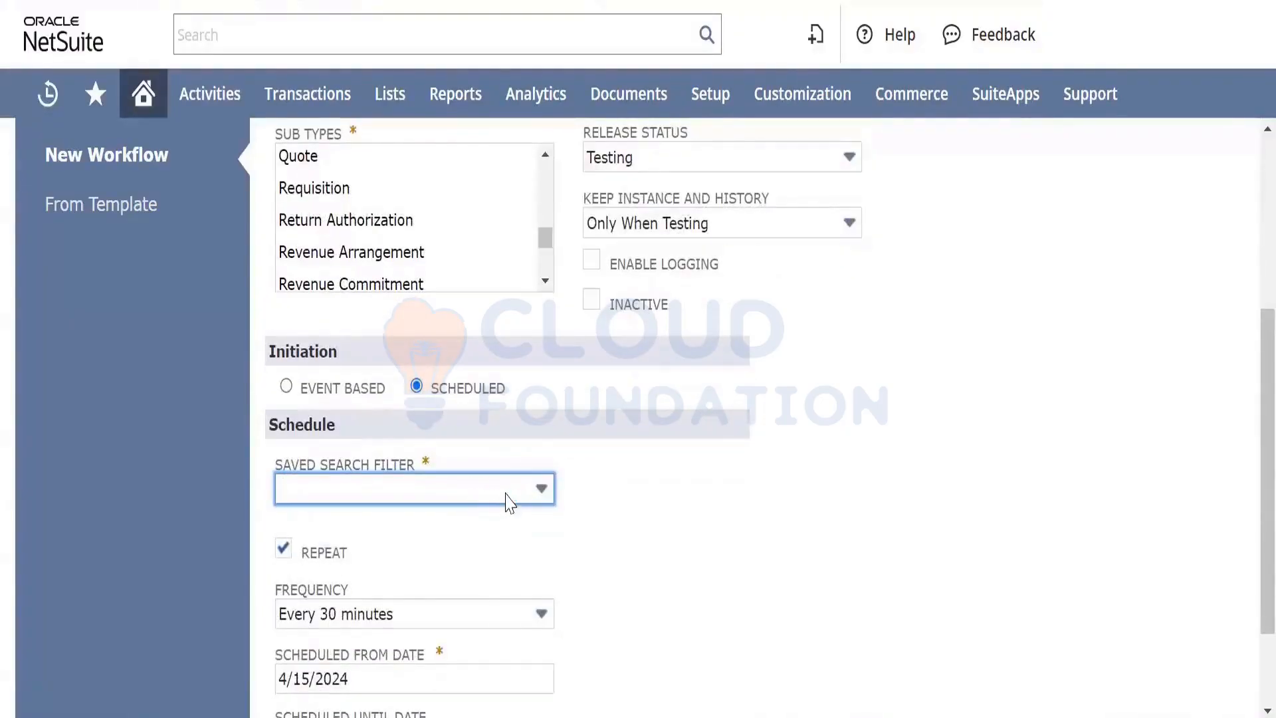
left_click(508, 500)
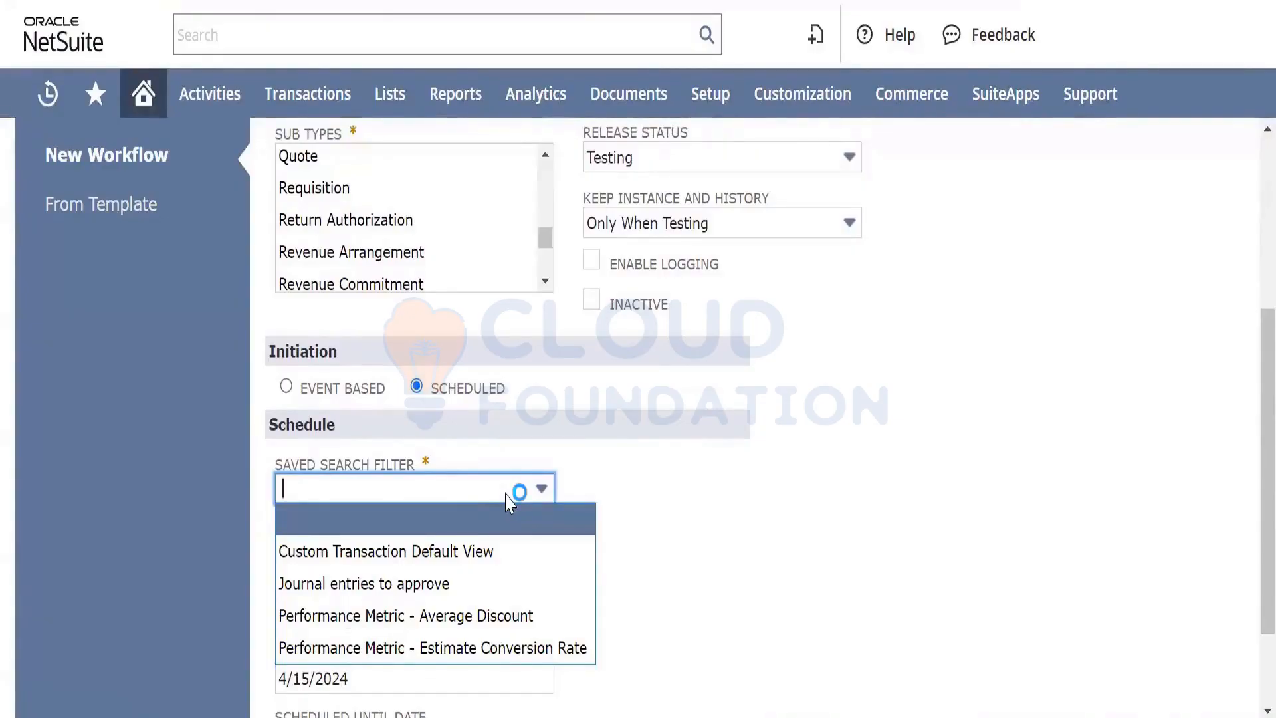
left_click(709, 536)
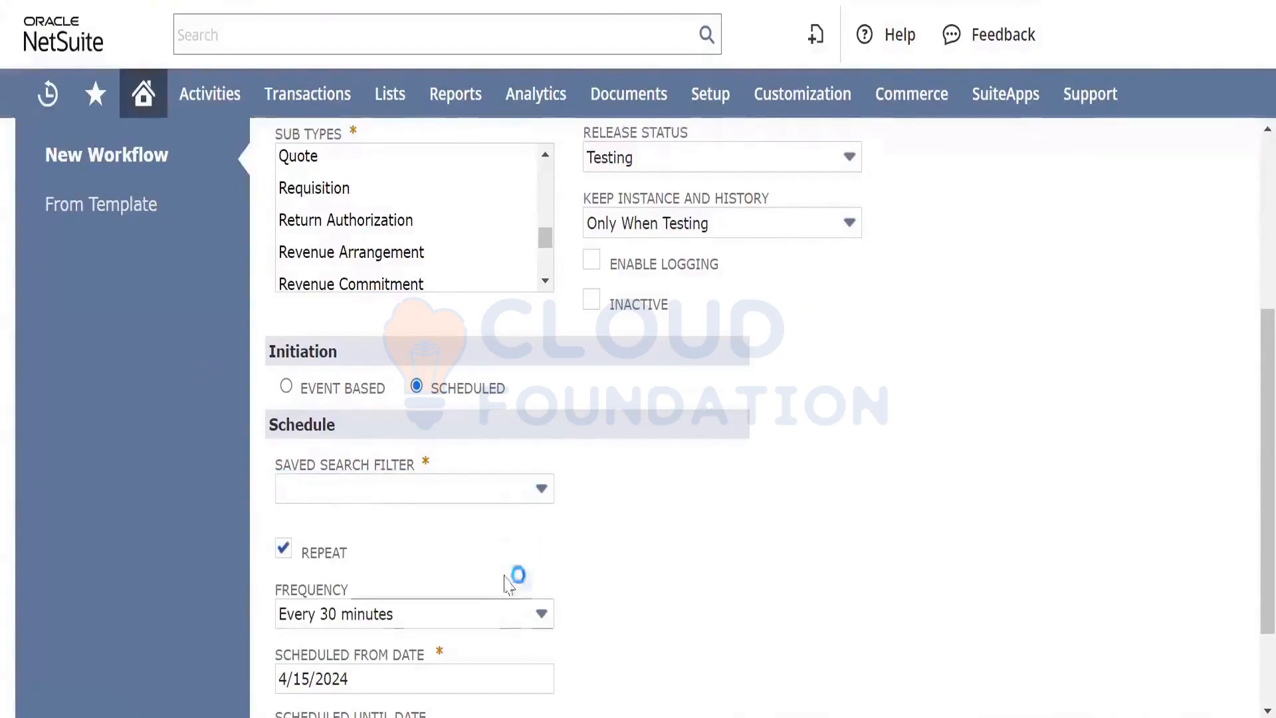
scroll(491, 550, "down", 2)
scroll(491, 550, "up", 3)
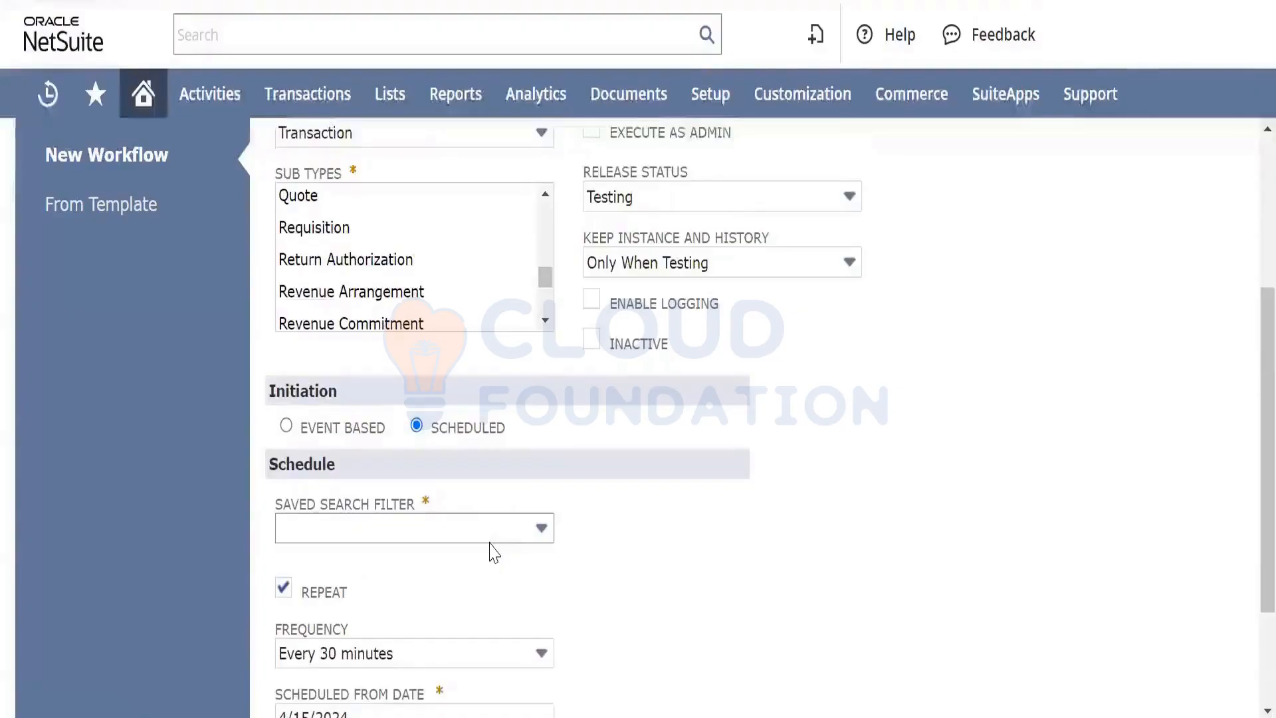
Switch to Event Based initiation, triggering On Create and On View or Update
left_click(286, 426)
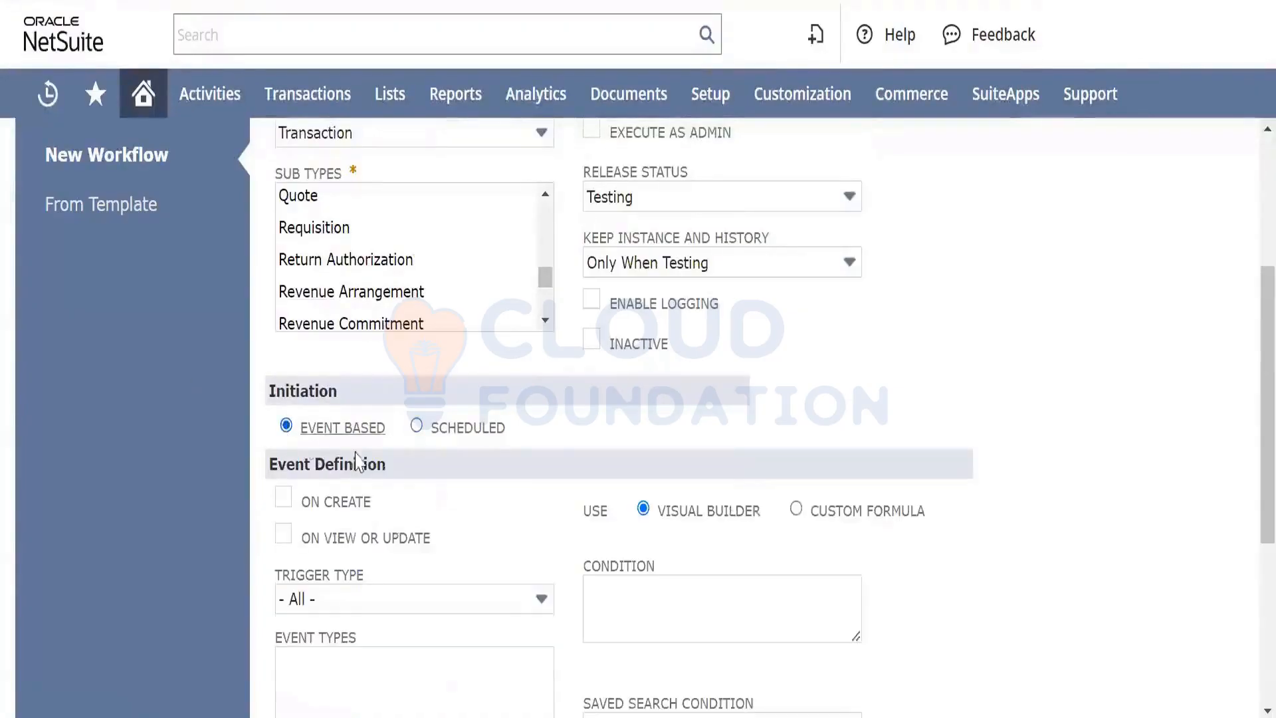
scroll(391, 468, "down", 3)
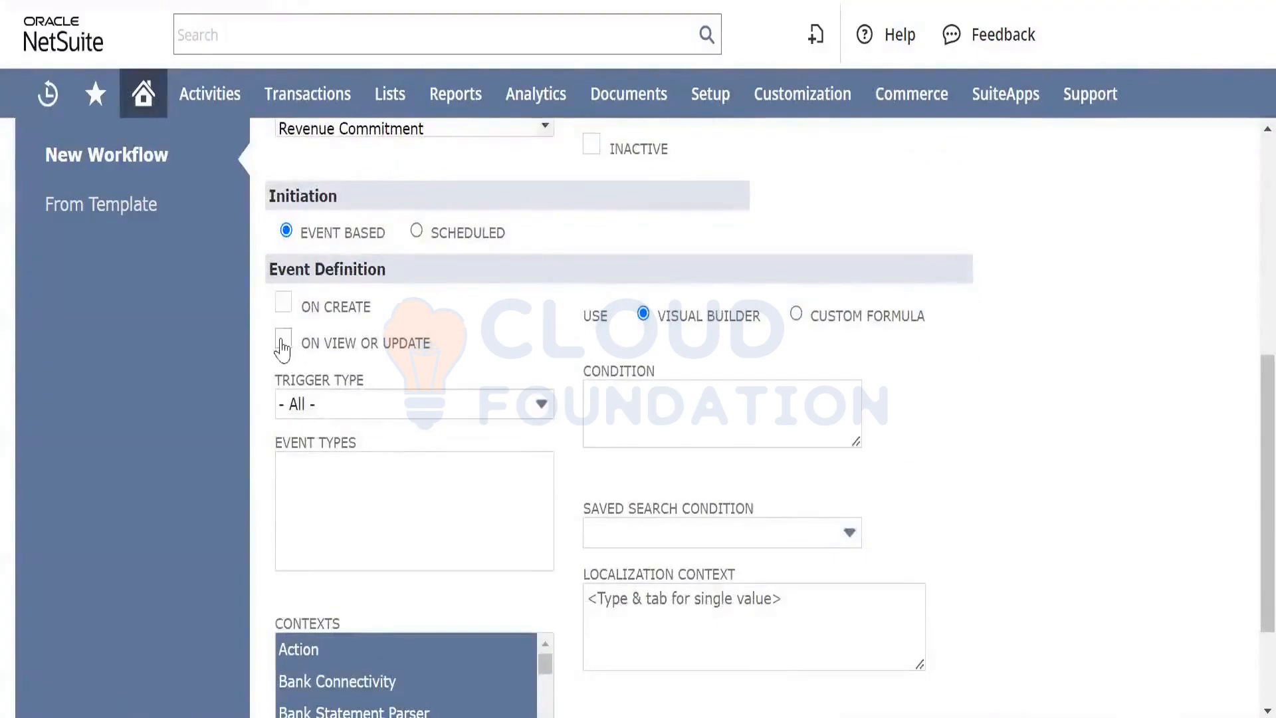
left_click(288, 317)
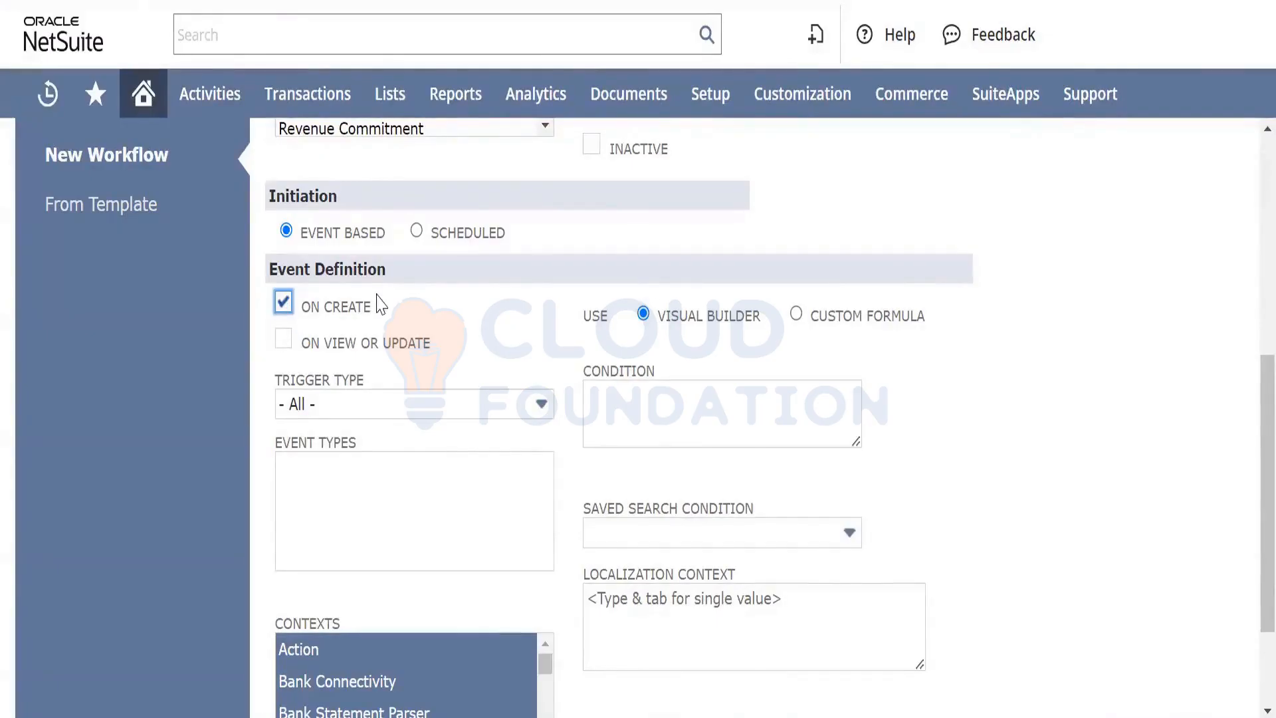
scroll(343, 314, "up", 4)
scroll(328, 318, "down", 5)
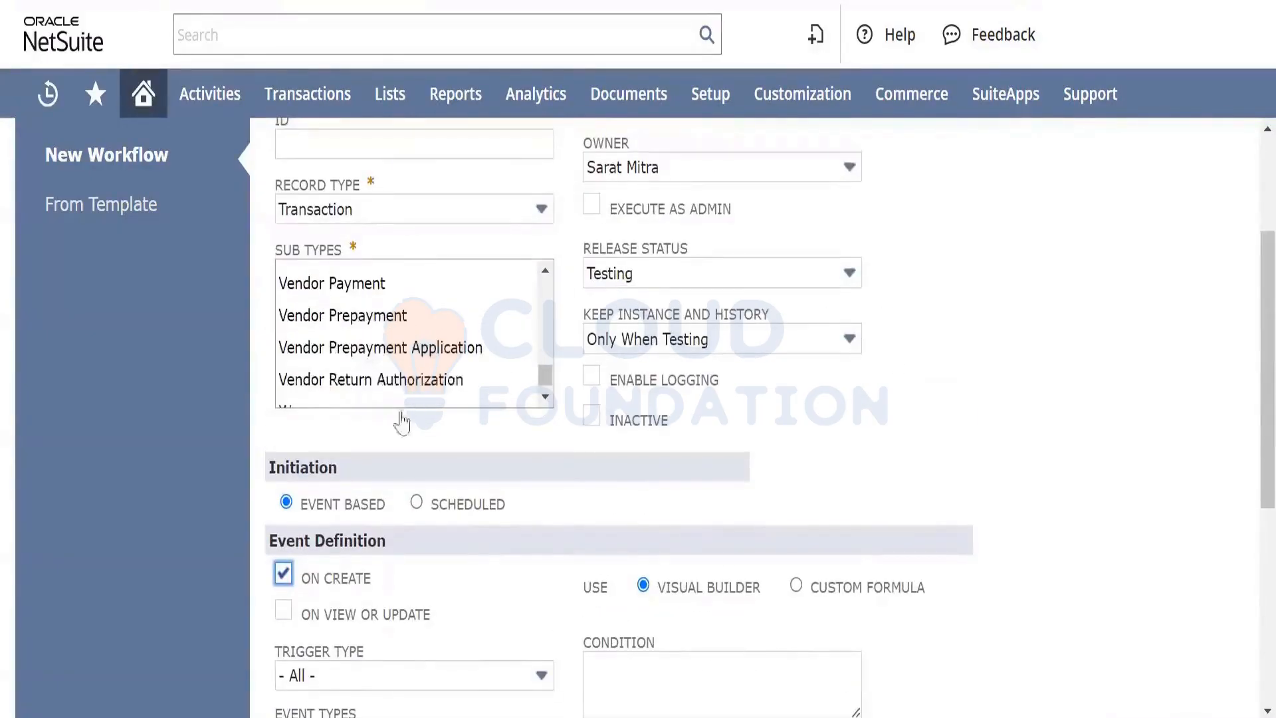
scroll(490, 584, "down", 3)
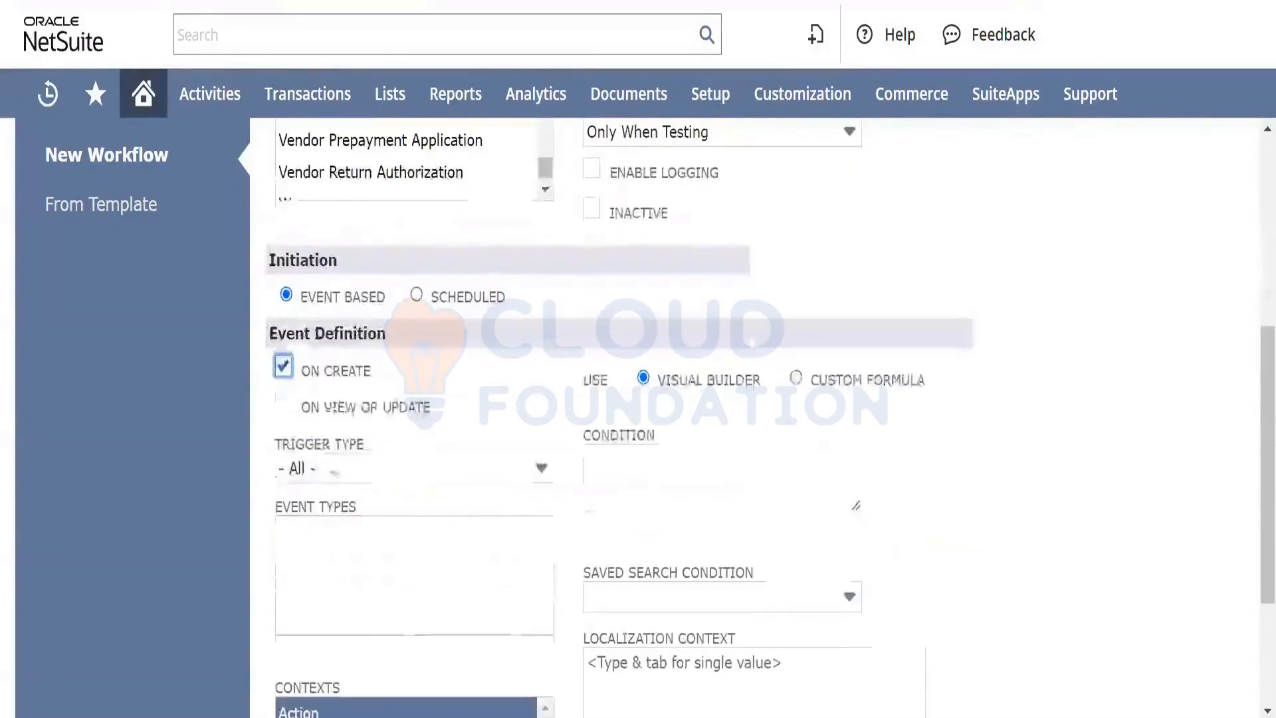
left_click(285, 407)
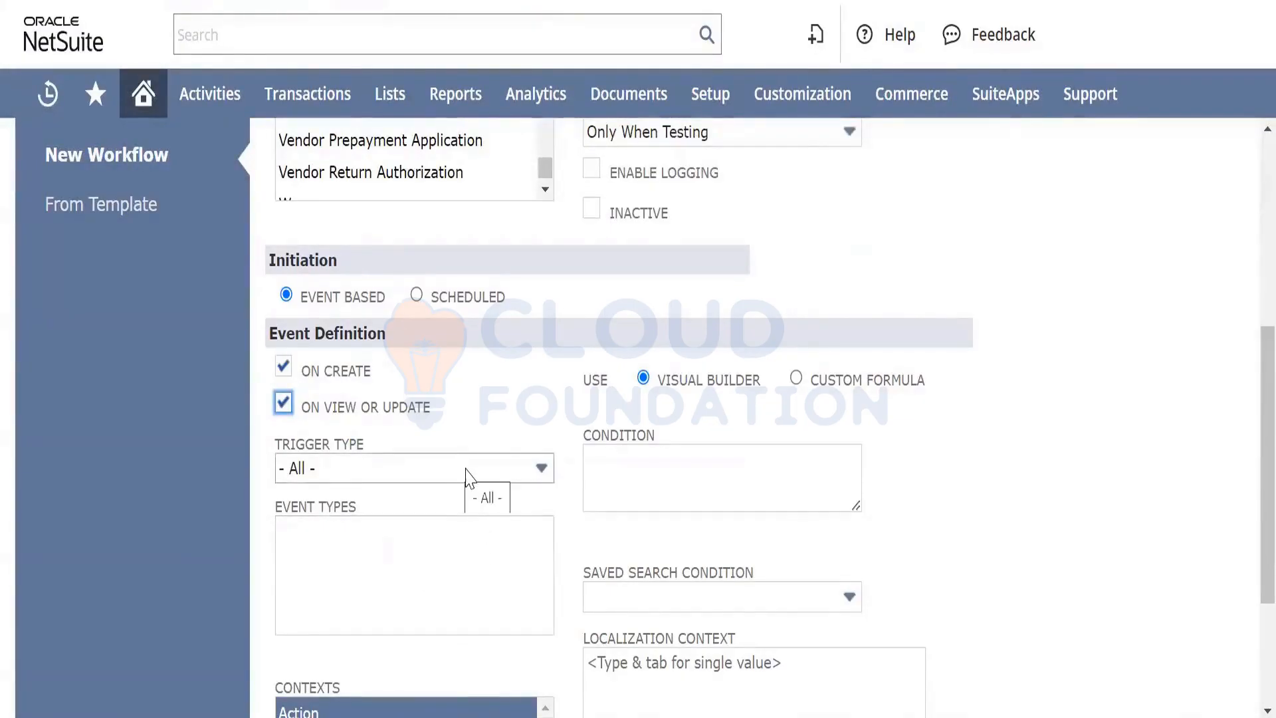
Keep Trigger Type at - All - and check the Event Types and Contexts choices
left_click(488, 468)
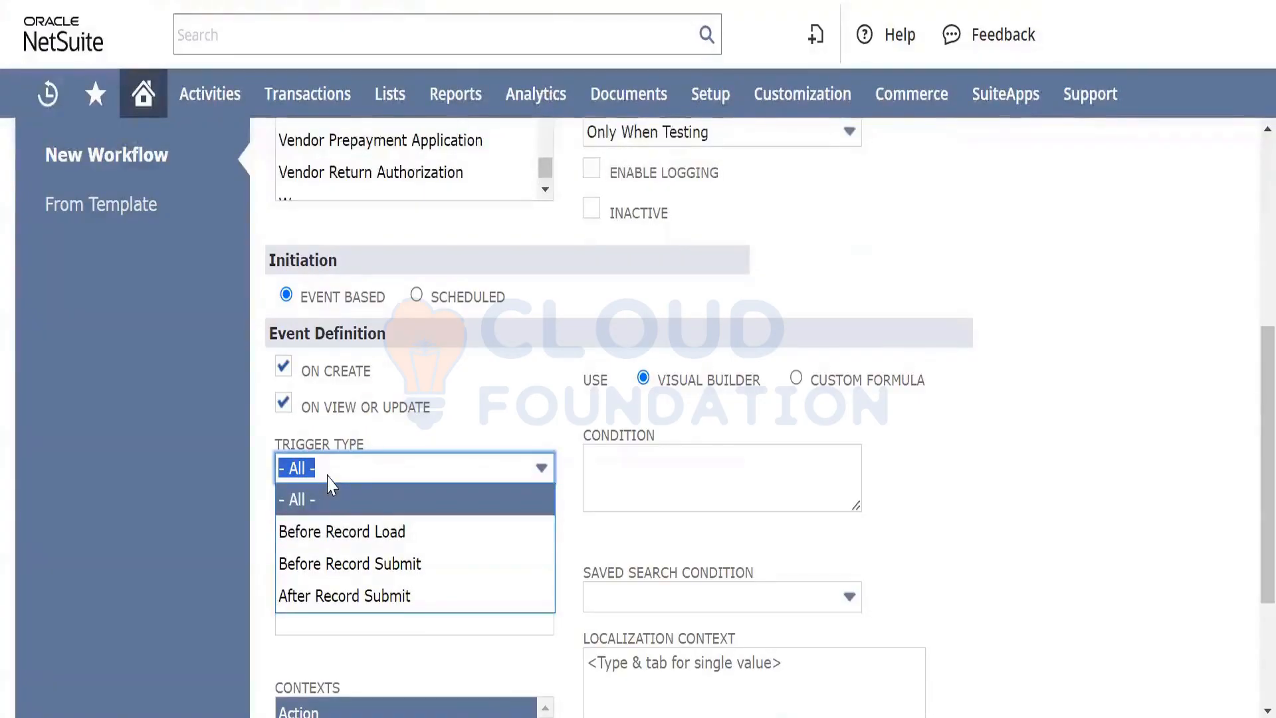
left_click(352, 510)
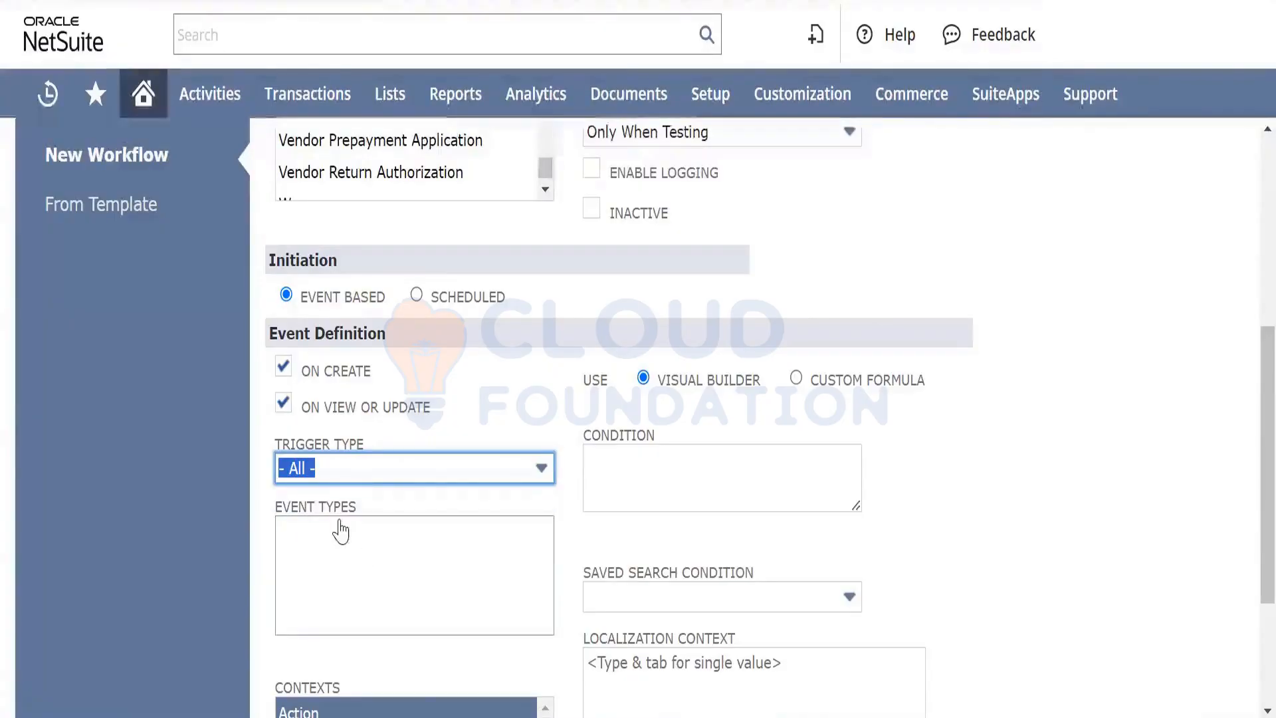
left_click(373, 551)
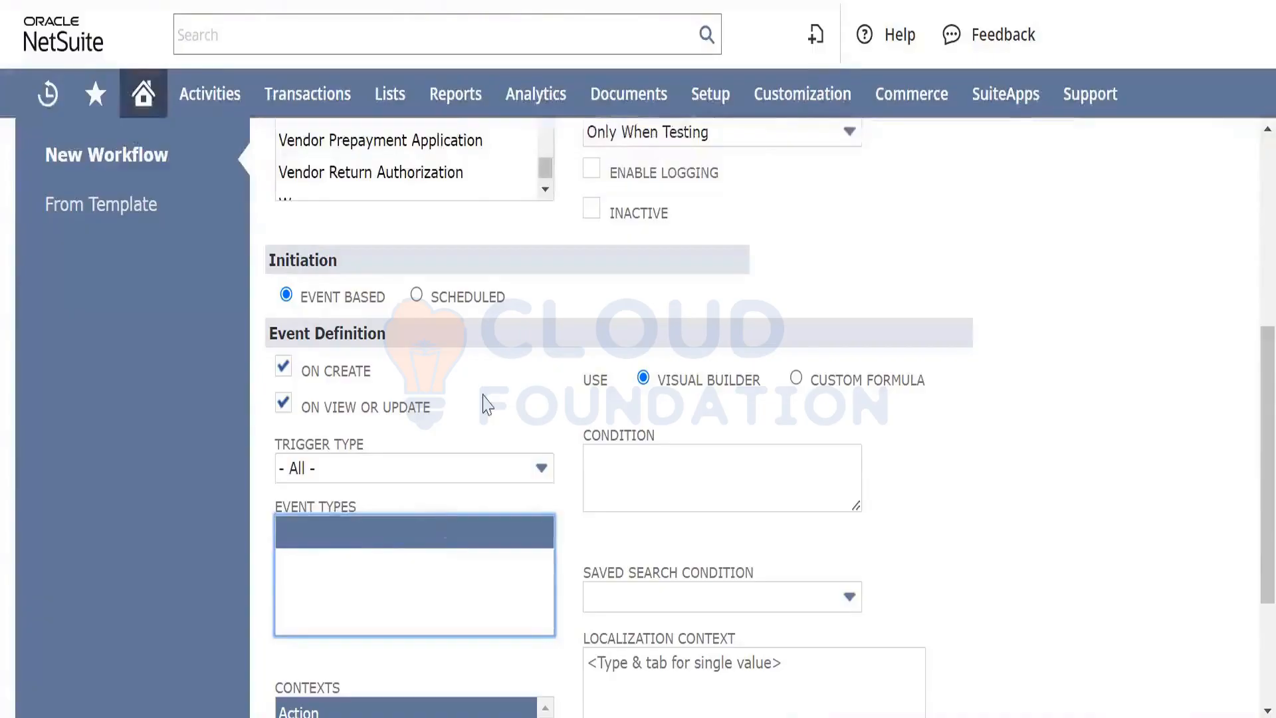
left_click(520, 392)
scroll(420, 530, "down", 3)
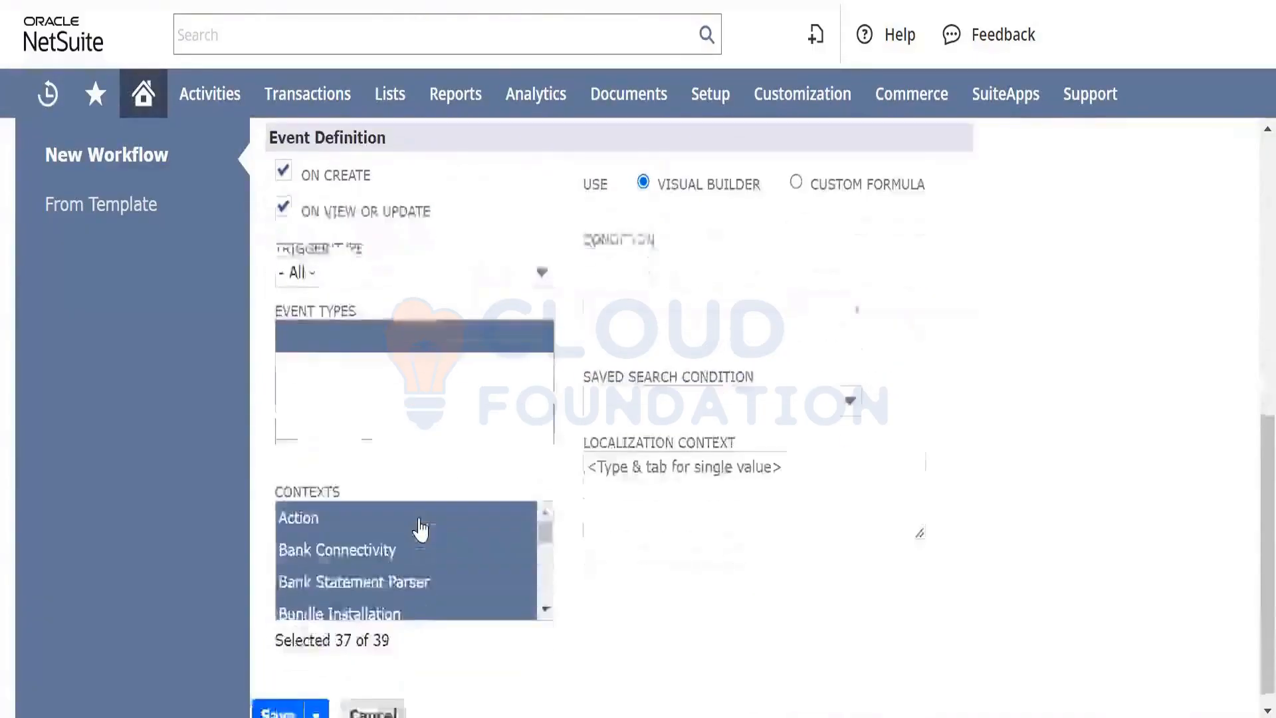
scroll(420, 529, "down", 2)
scroll(420, 530, "down", 7)
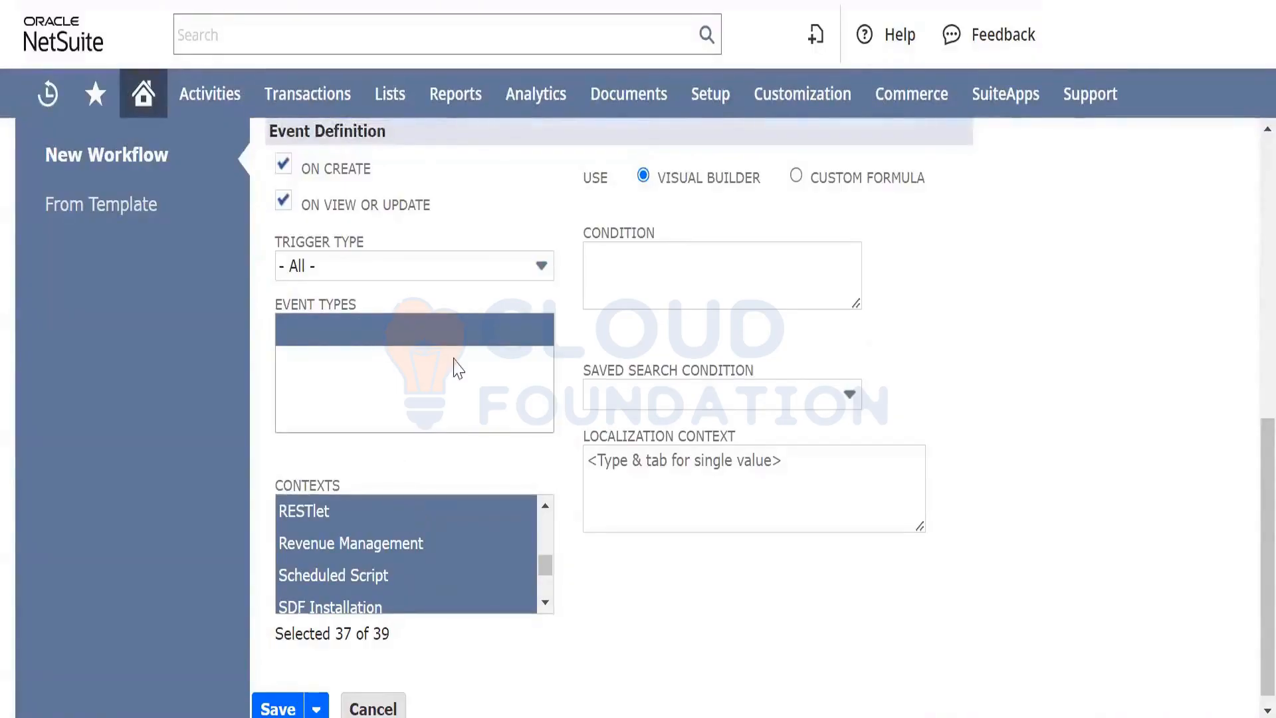
scroll(470, 358, "up", 3)
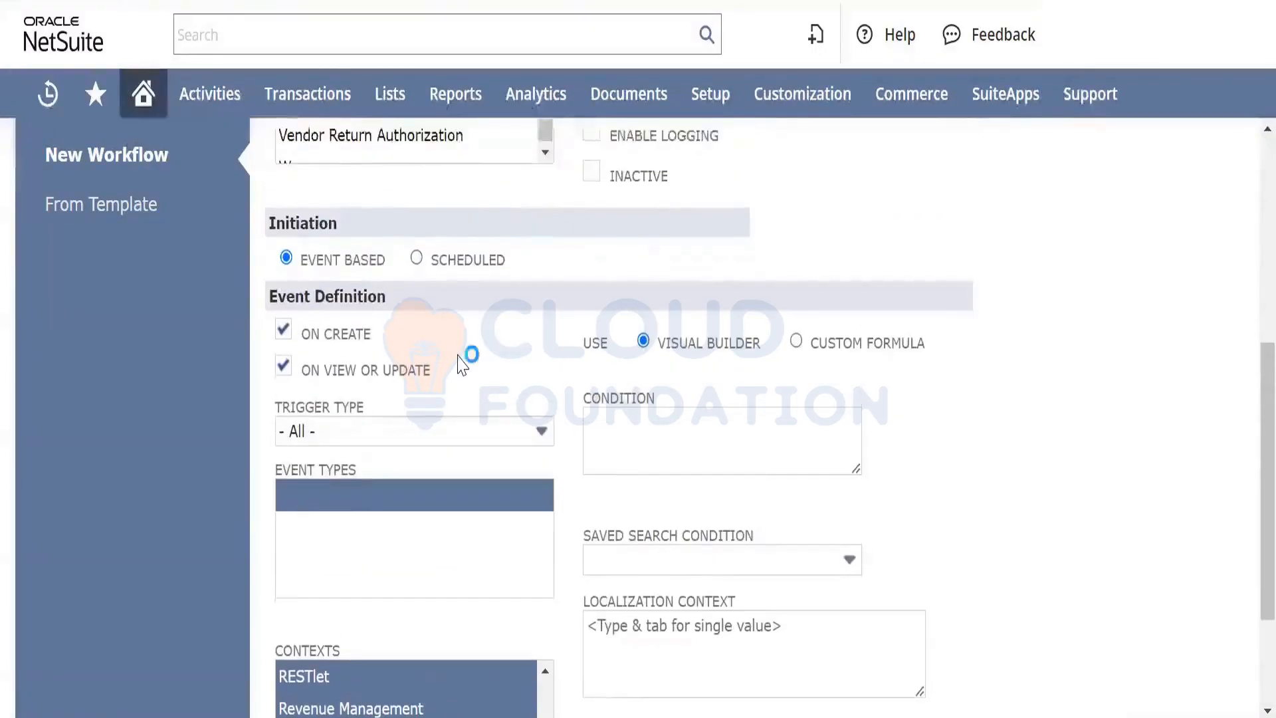
left_click(415, 257)
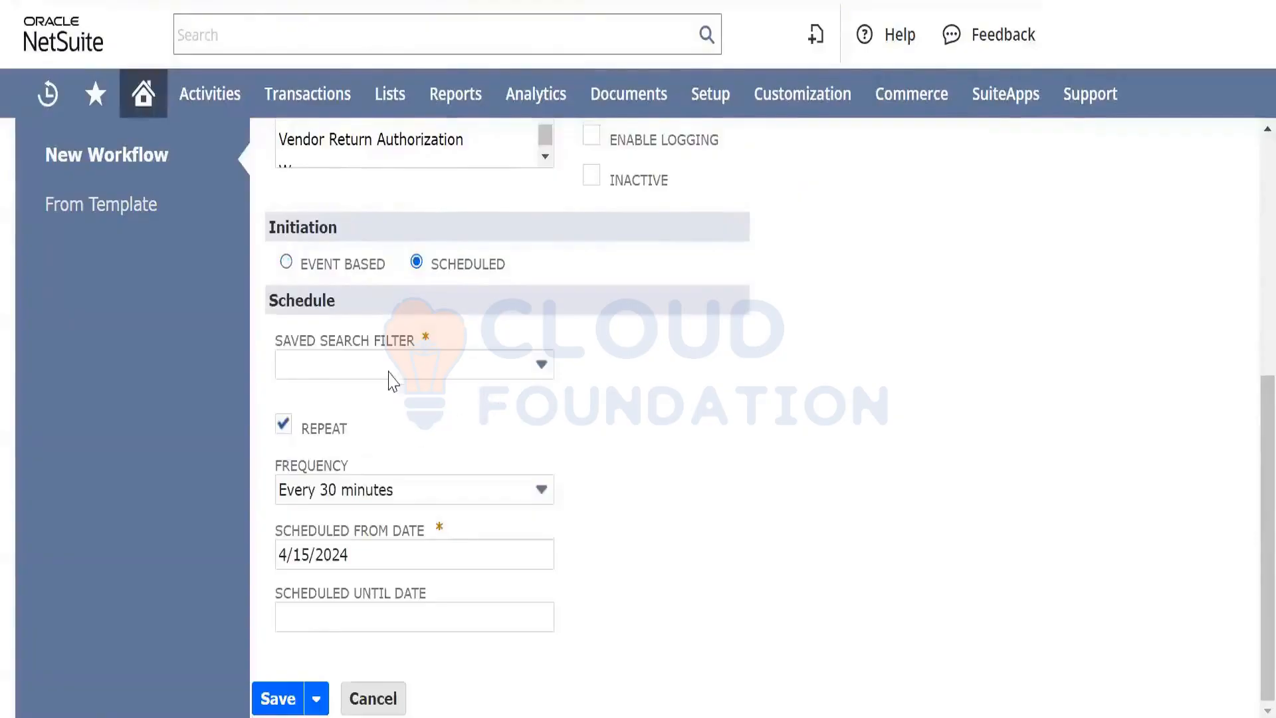
left_click(370, 343)
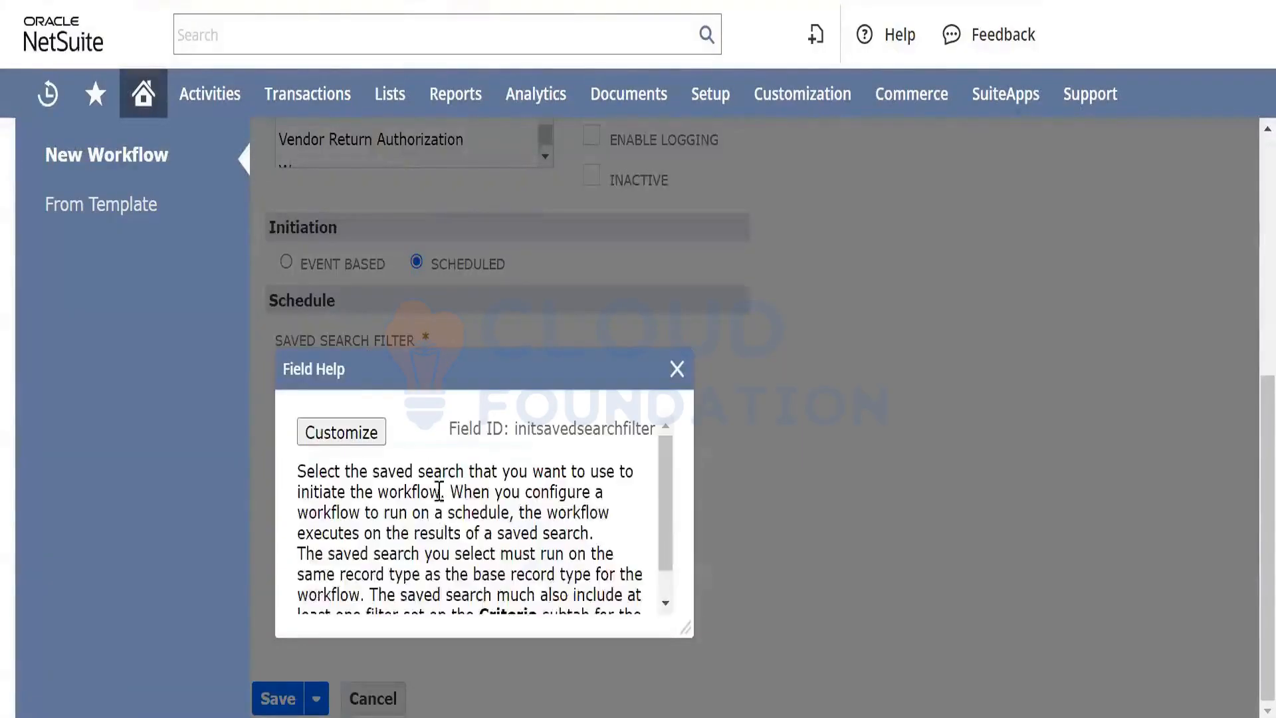
scroll(532, 525, "down", 1)
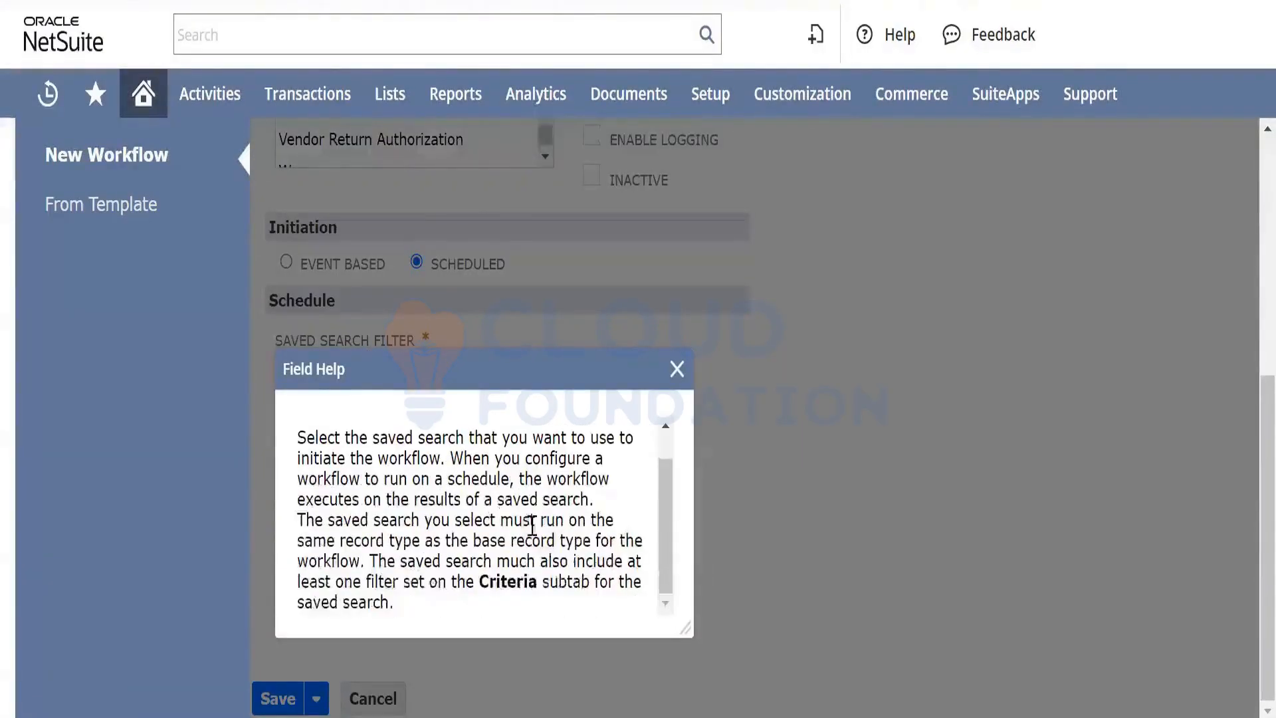
left_click(680, 384)
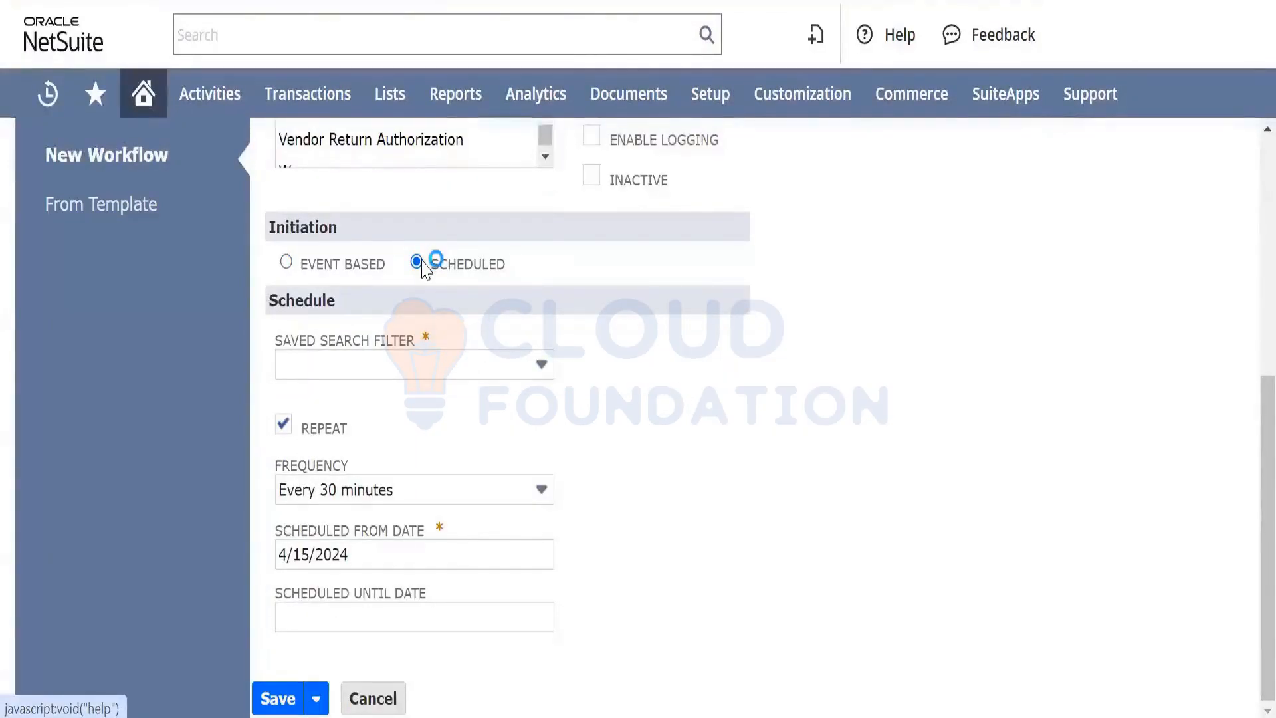
left_click(577, 520)
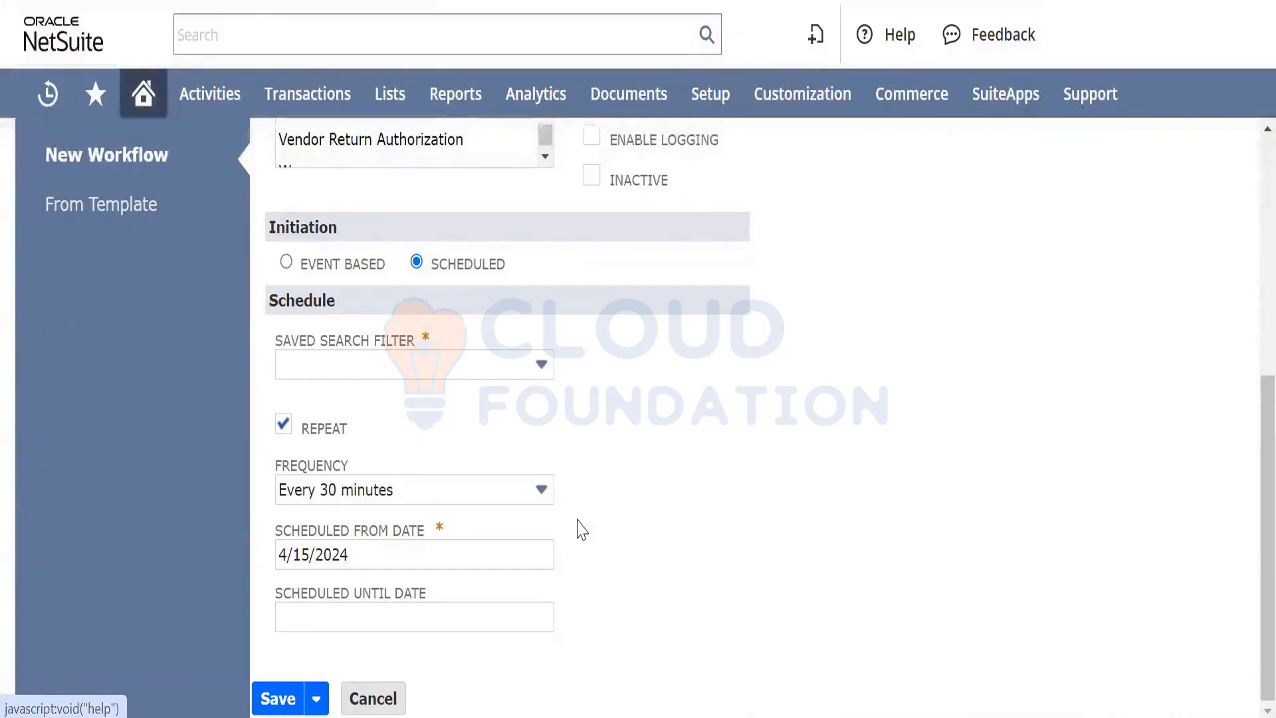
left_click(369, 344)
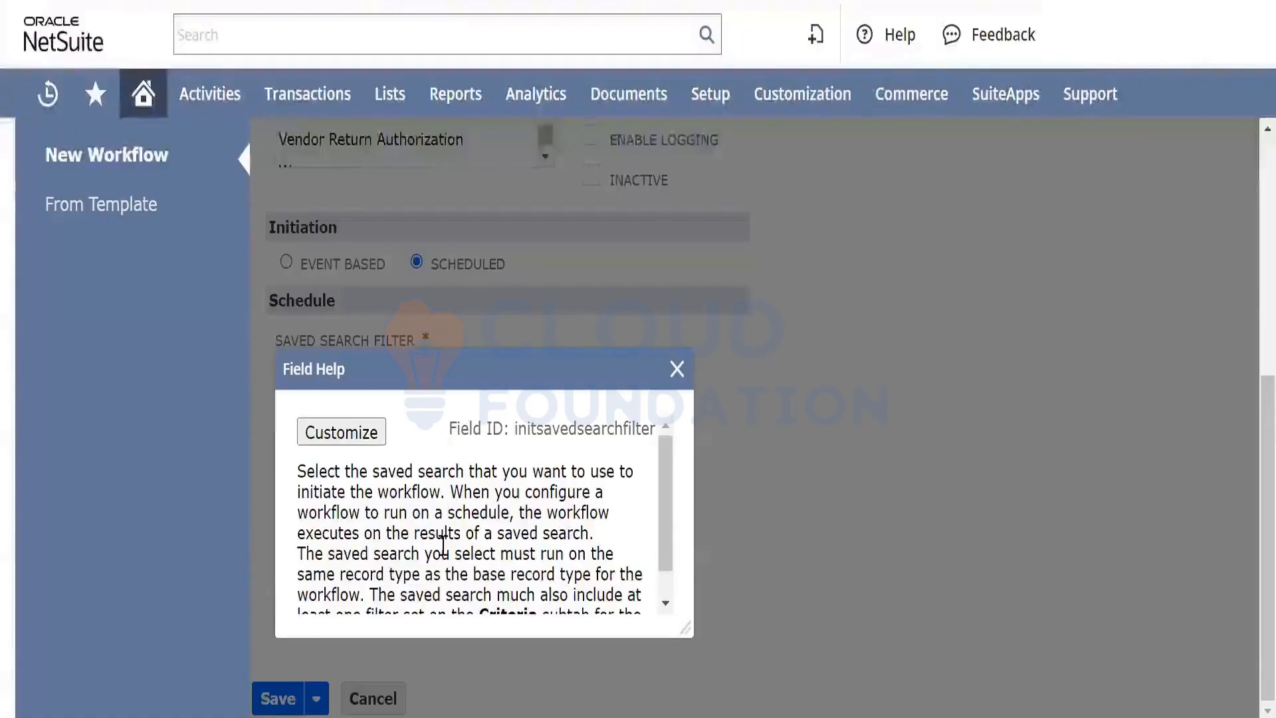
scroll(442, 537, "down", 1)
scroll(442, 535, "up", 1)
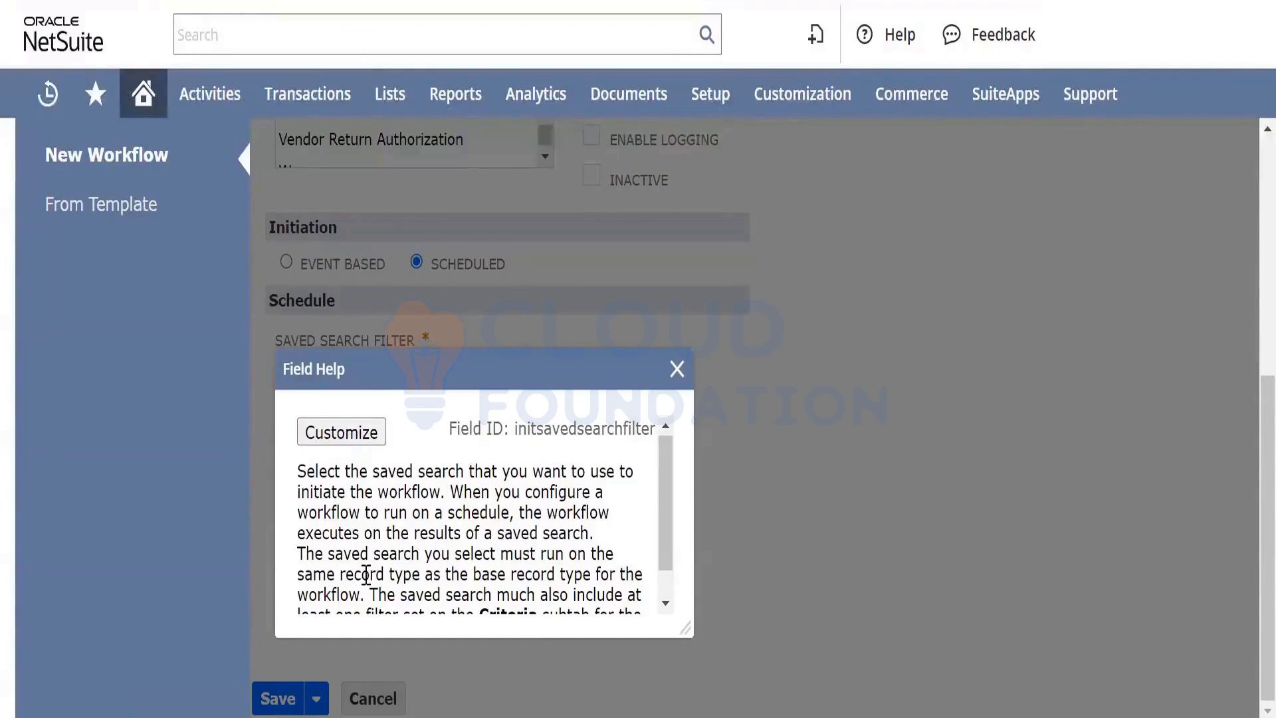
scroll(456, 551, "down", 1)
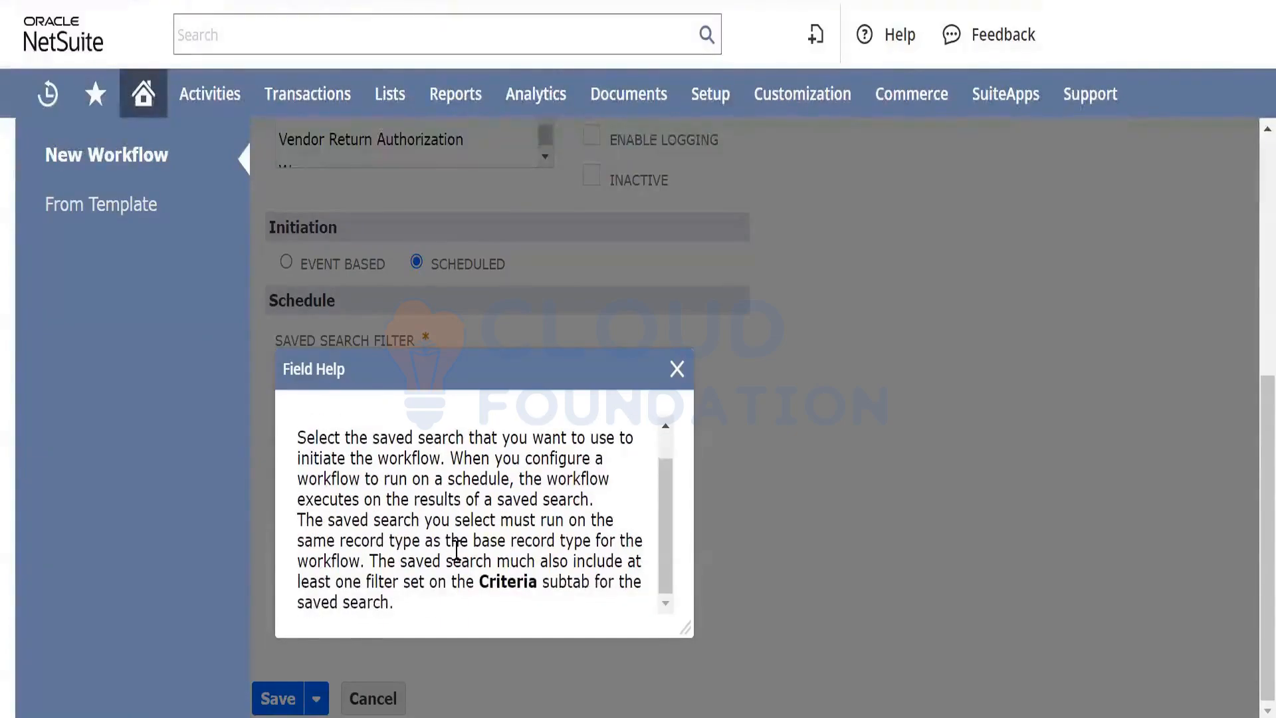
scroll(456, 551, "up", 1)
left_click(676, 368)
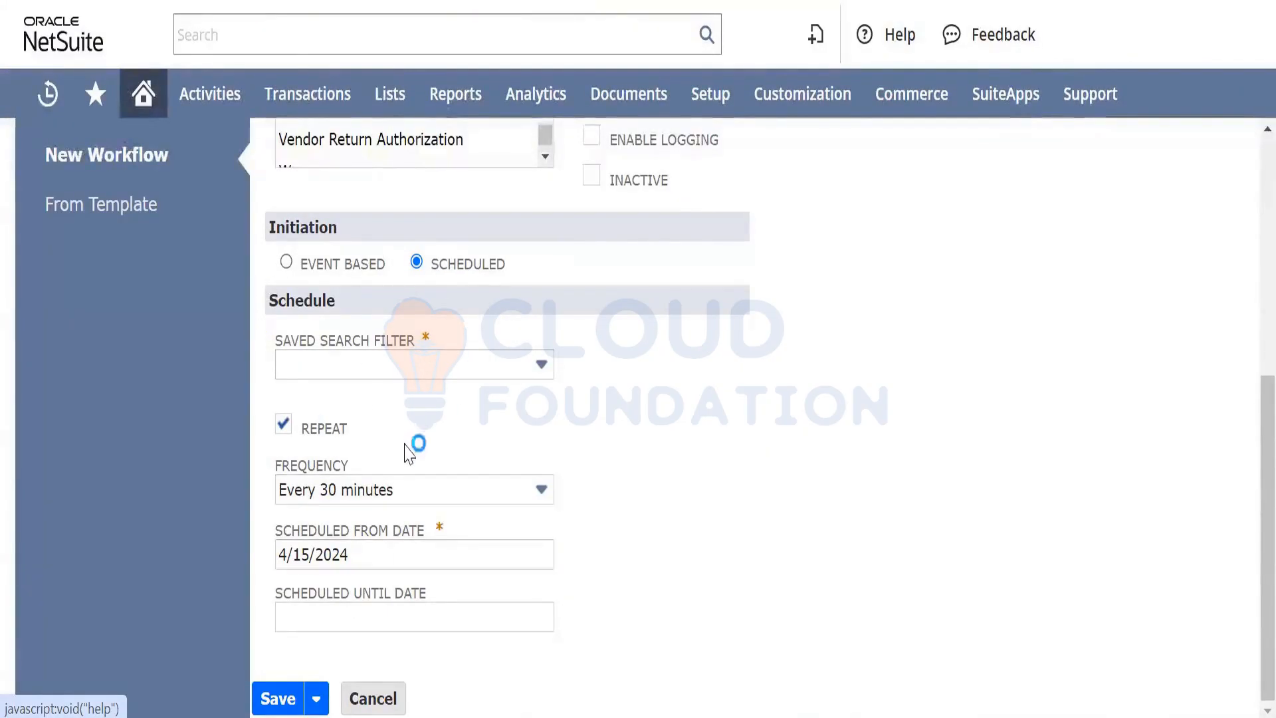
scroll(438, 424, "up", 1)
scroll(433, 428, "up", 2)
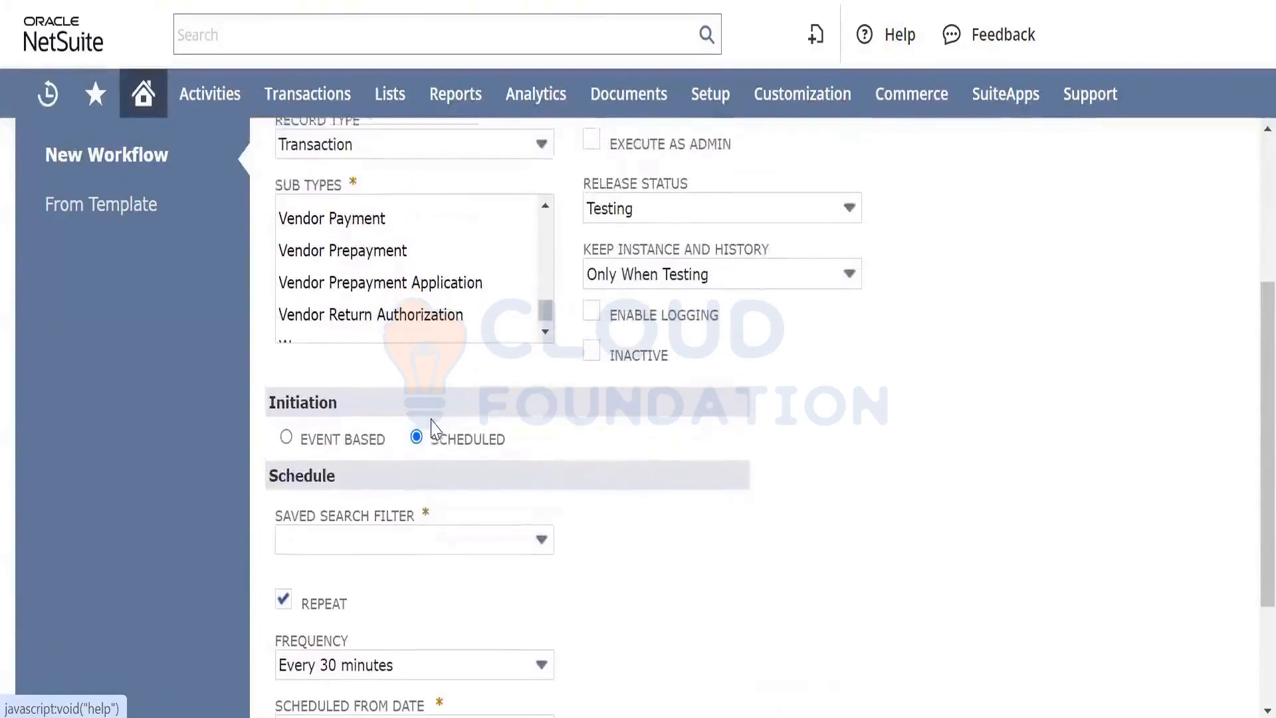
scroll(433, 428, "down", 2)
Set initiation back to Event Based and place the cursor in the Description box
left_click(287, 266)
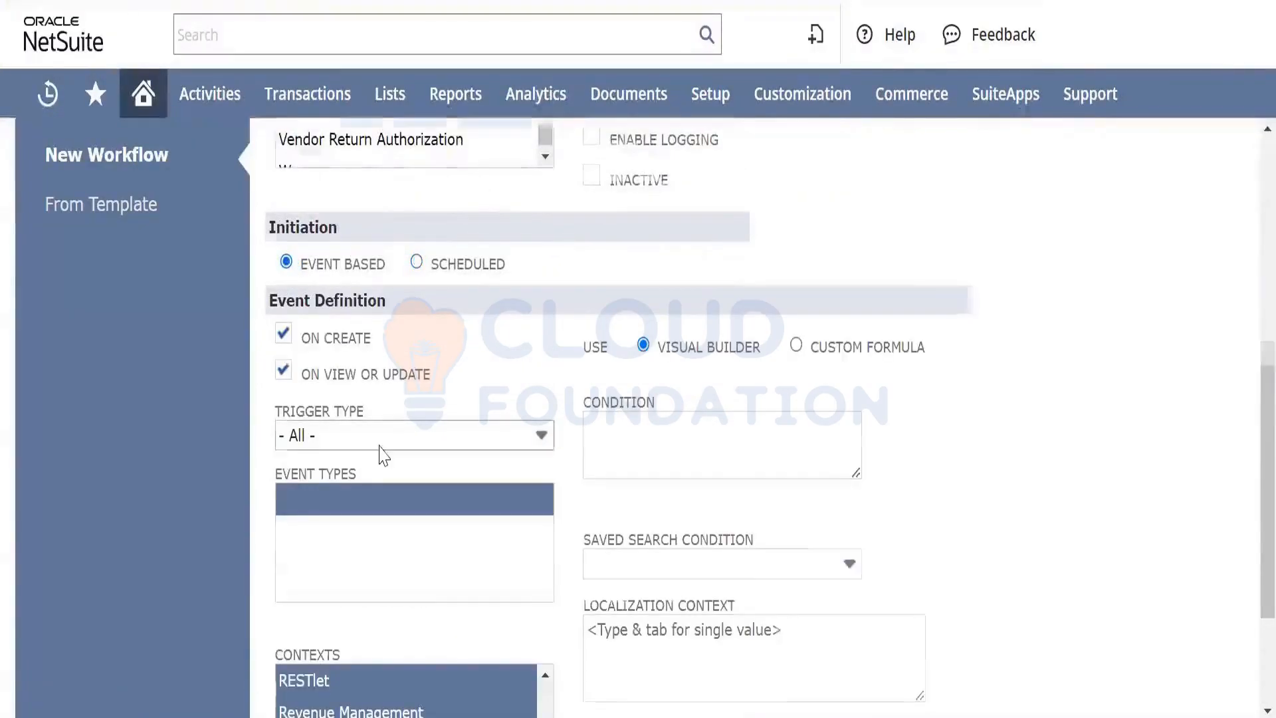
scroll(379, 450, "down", 2)
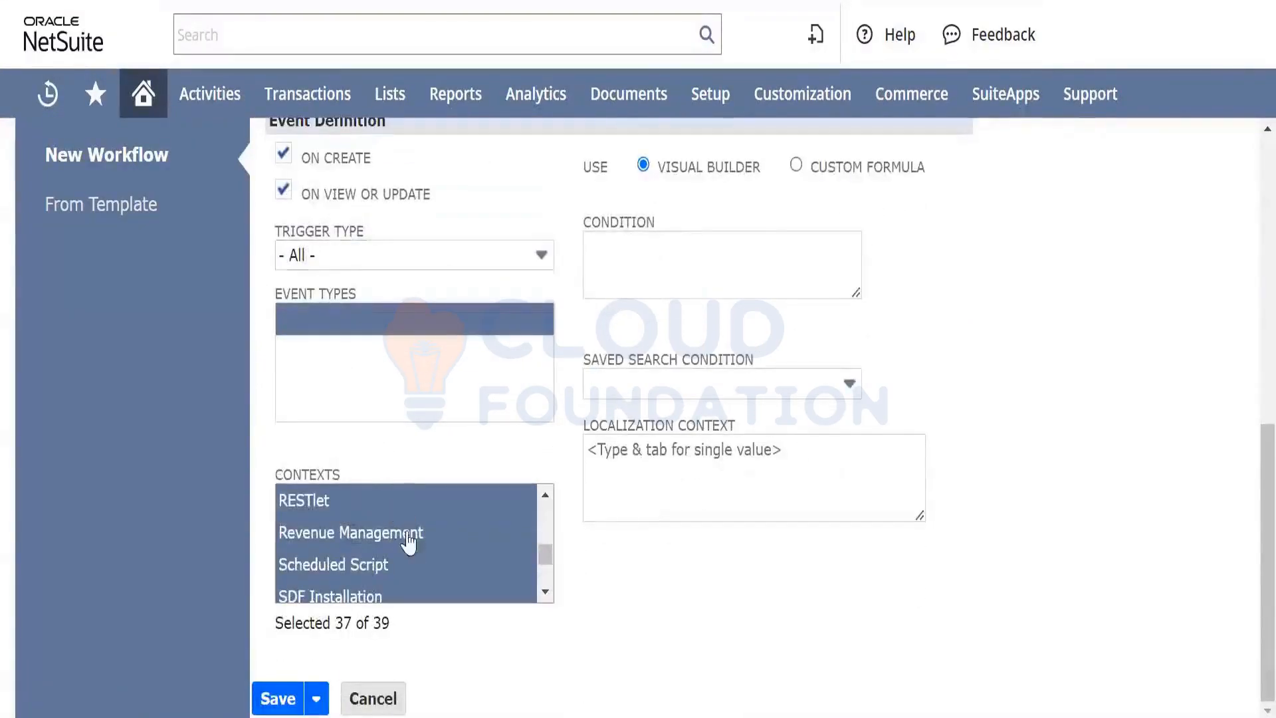
scroll(664, 395, "up", 8)
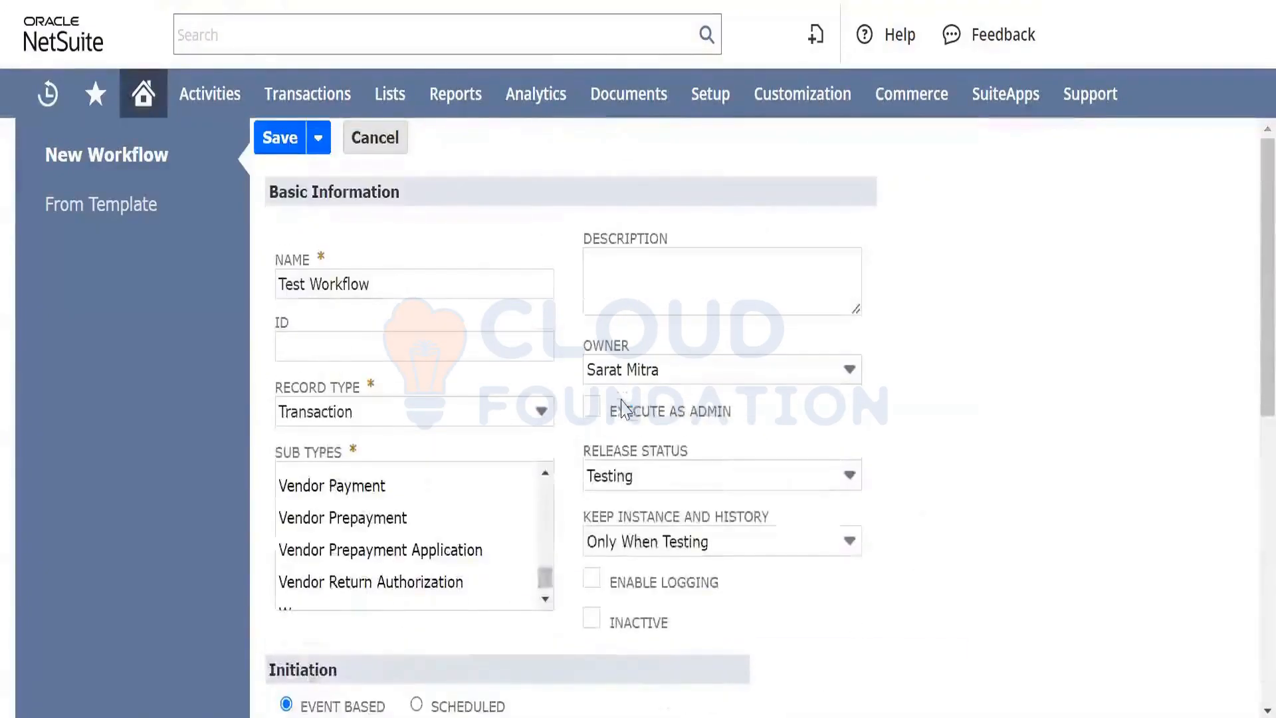
left_click(638, 272)
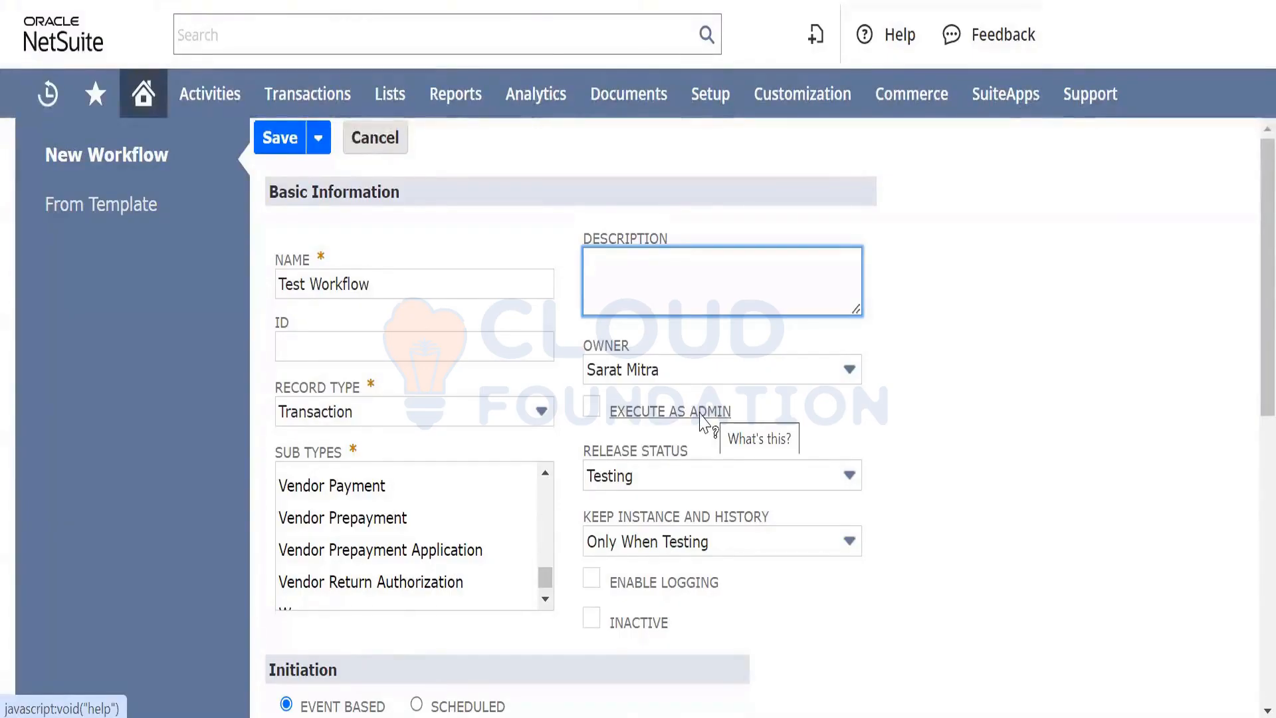
Toggle Execute as Admin, set Release Status to Released and Keep Instance and History to Always
left_click(590, 411)
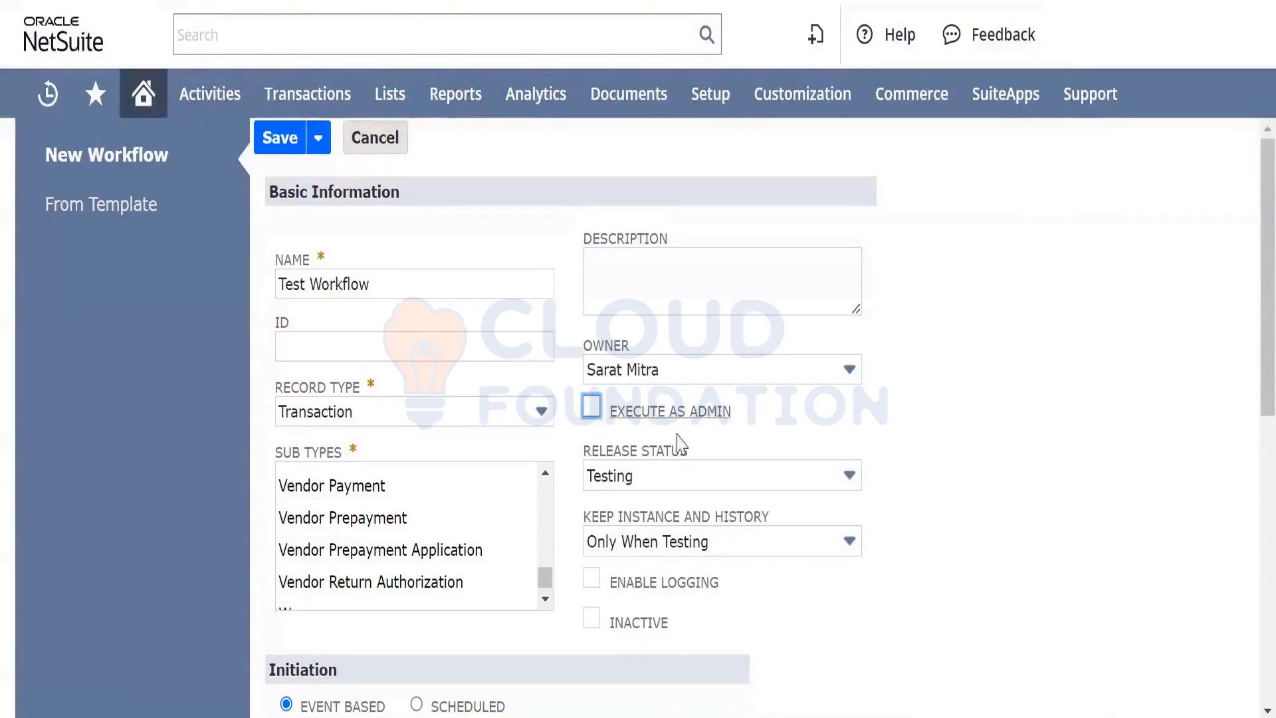
scroll(692, 445, "down", 2)
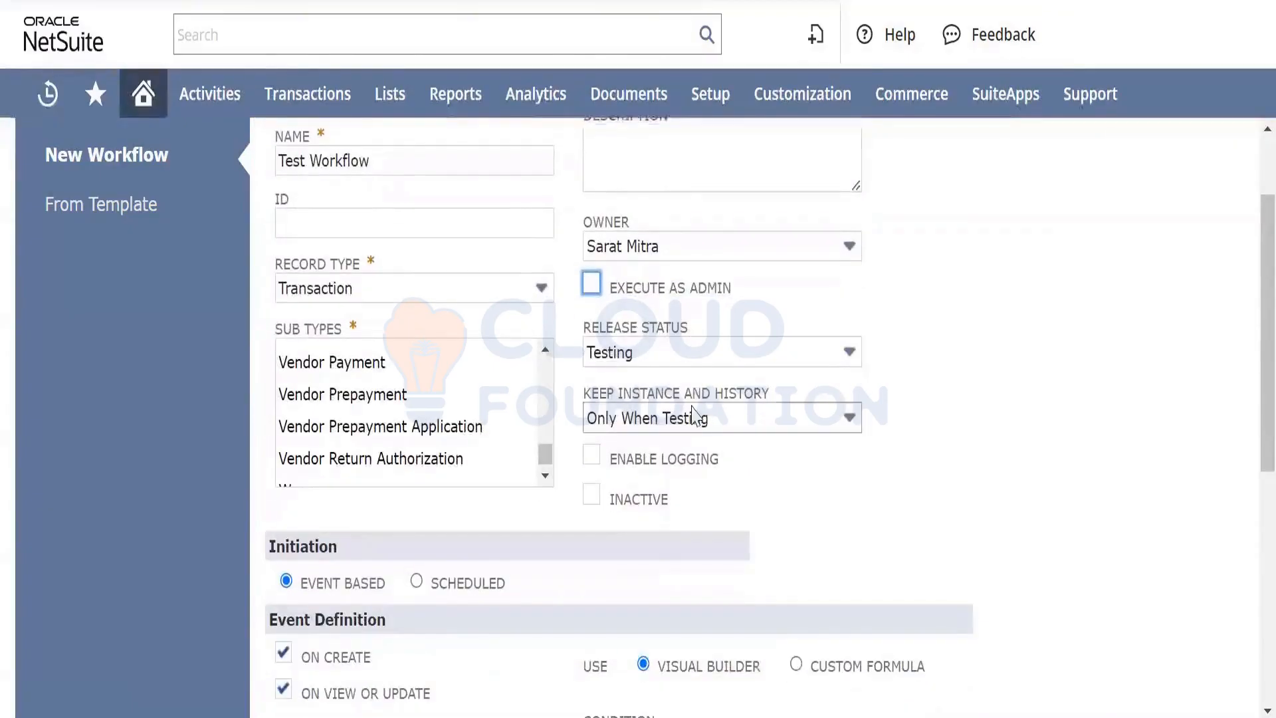
left_click(741, 362)
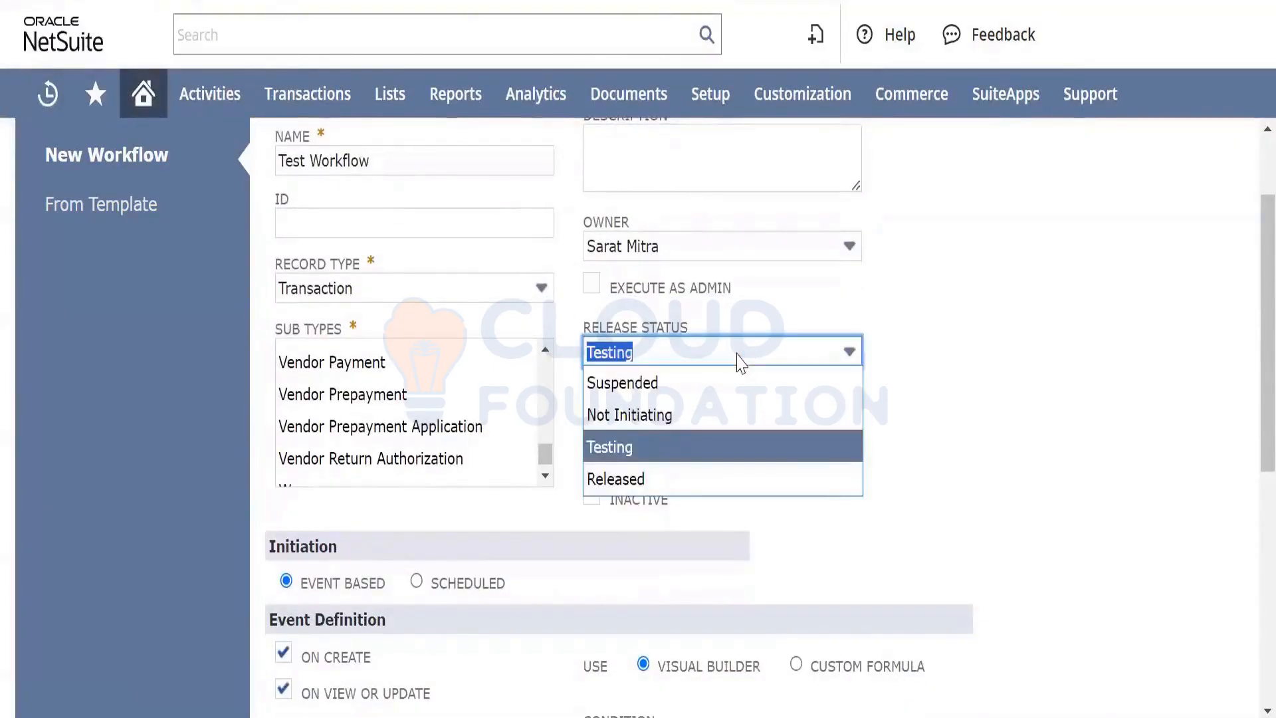
left_click(741, 362)
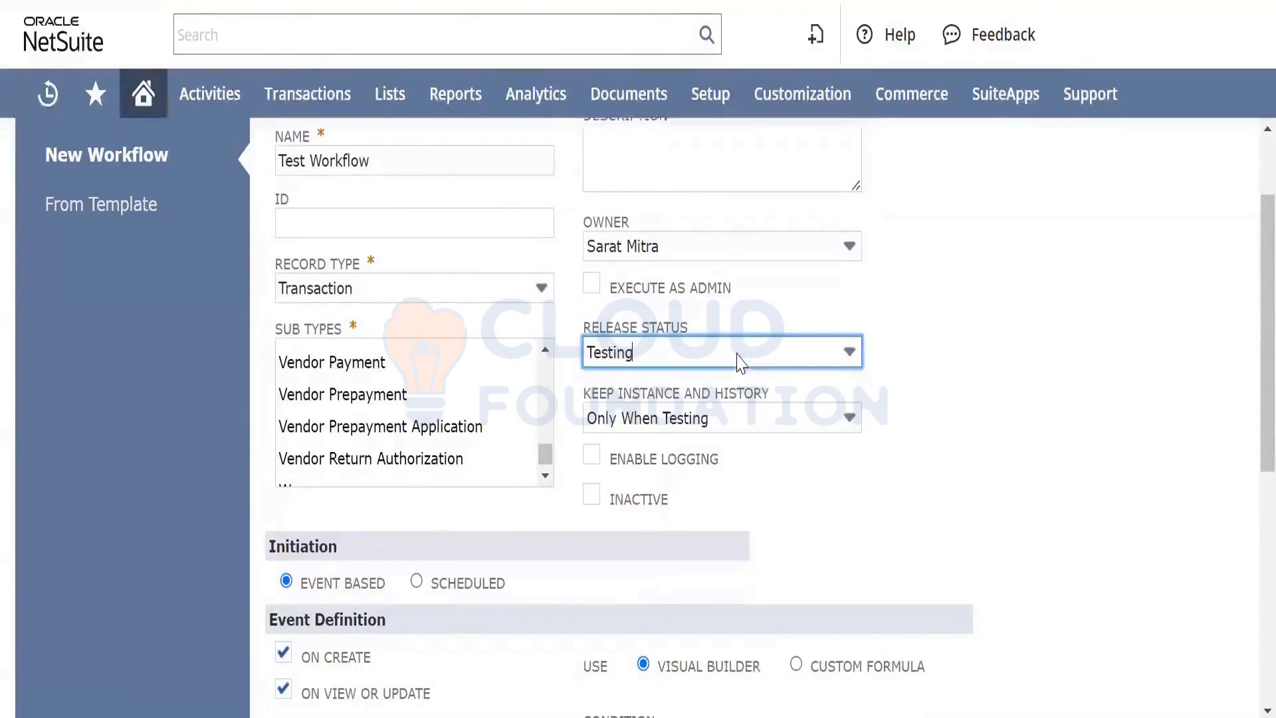
left_click(673, 359)
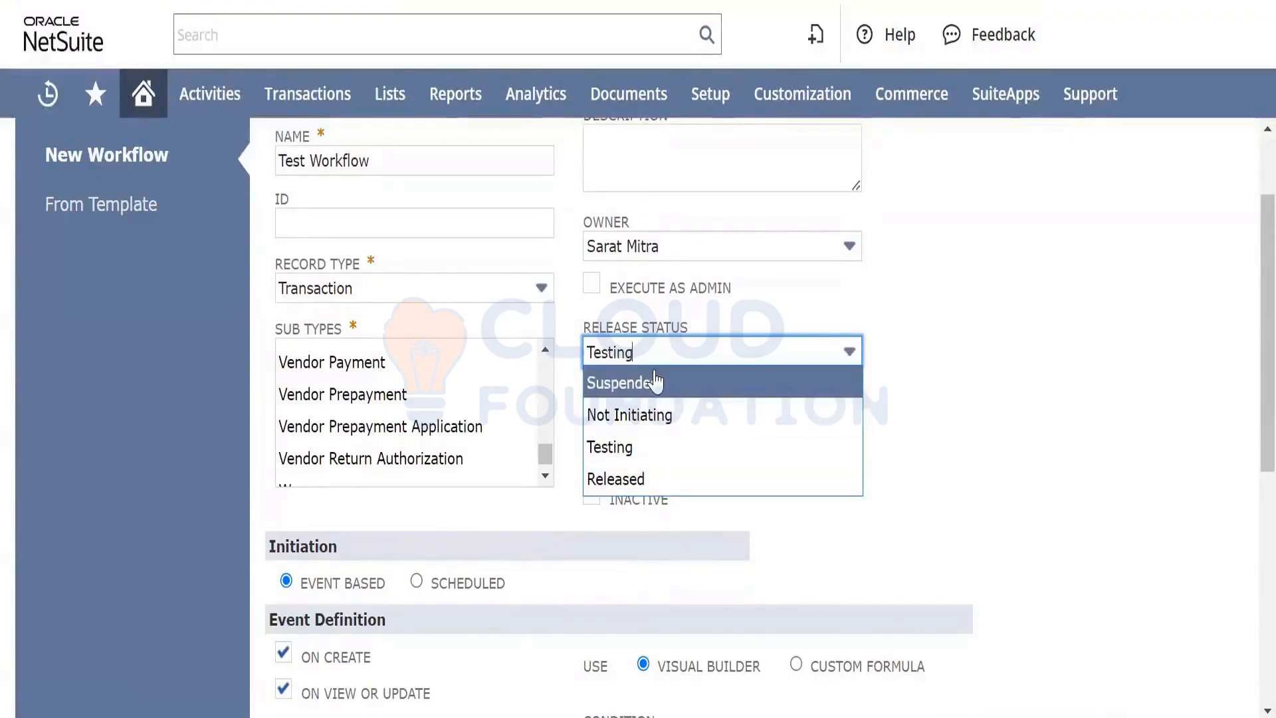
left_click(653, 481)
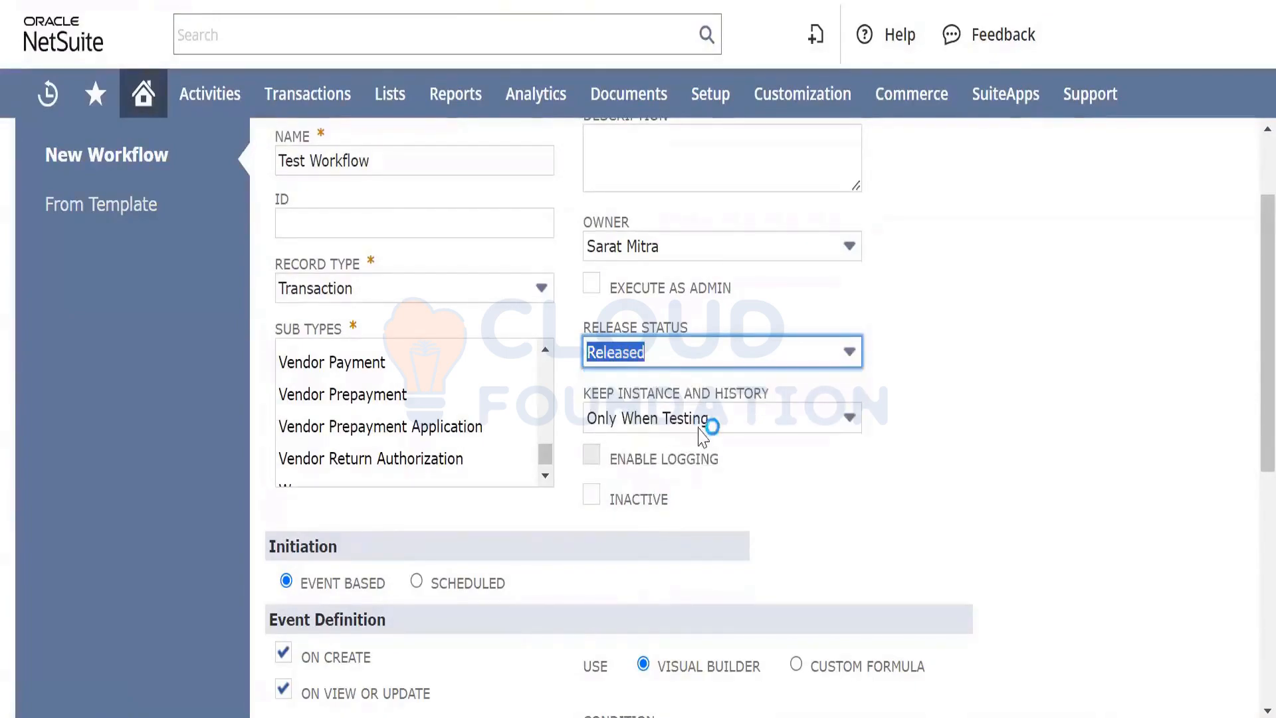
left_click(723, 421)
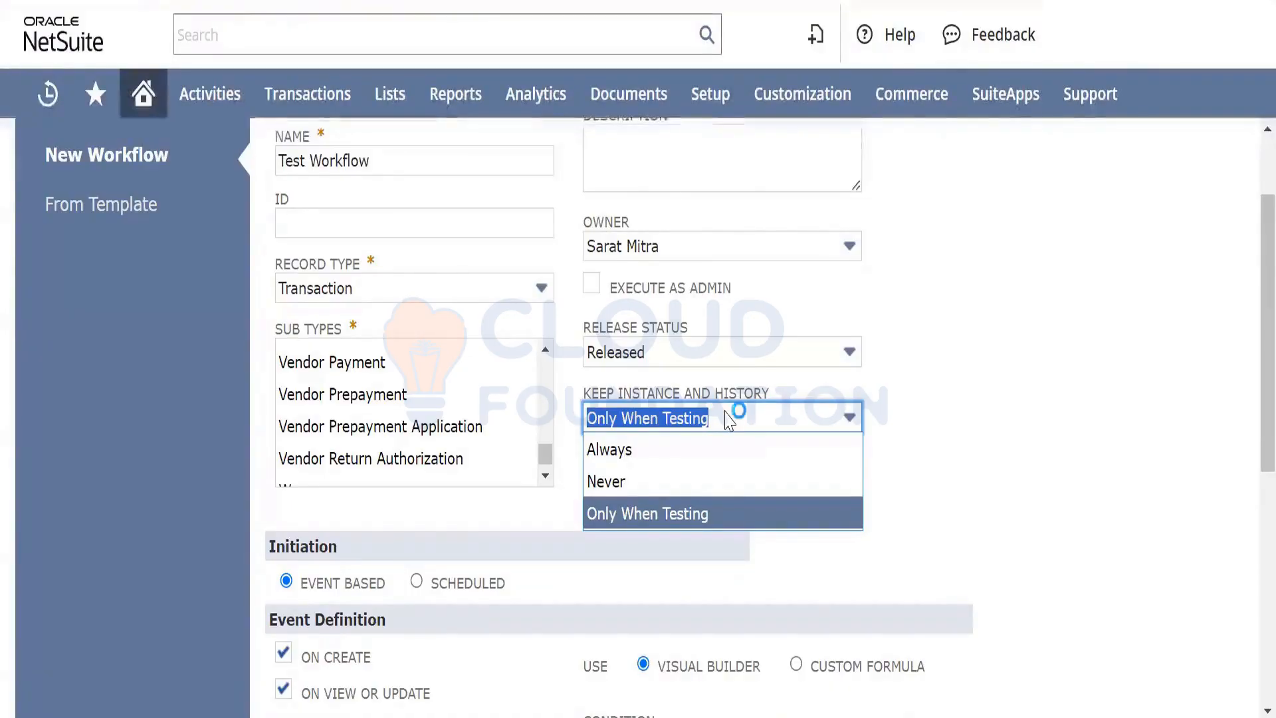
left_click(680, 450)
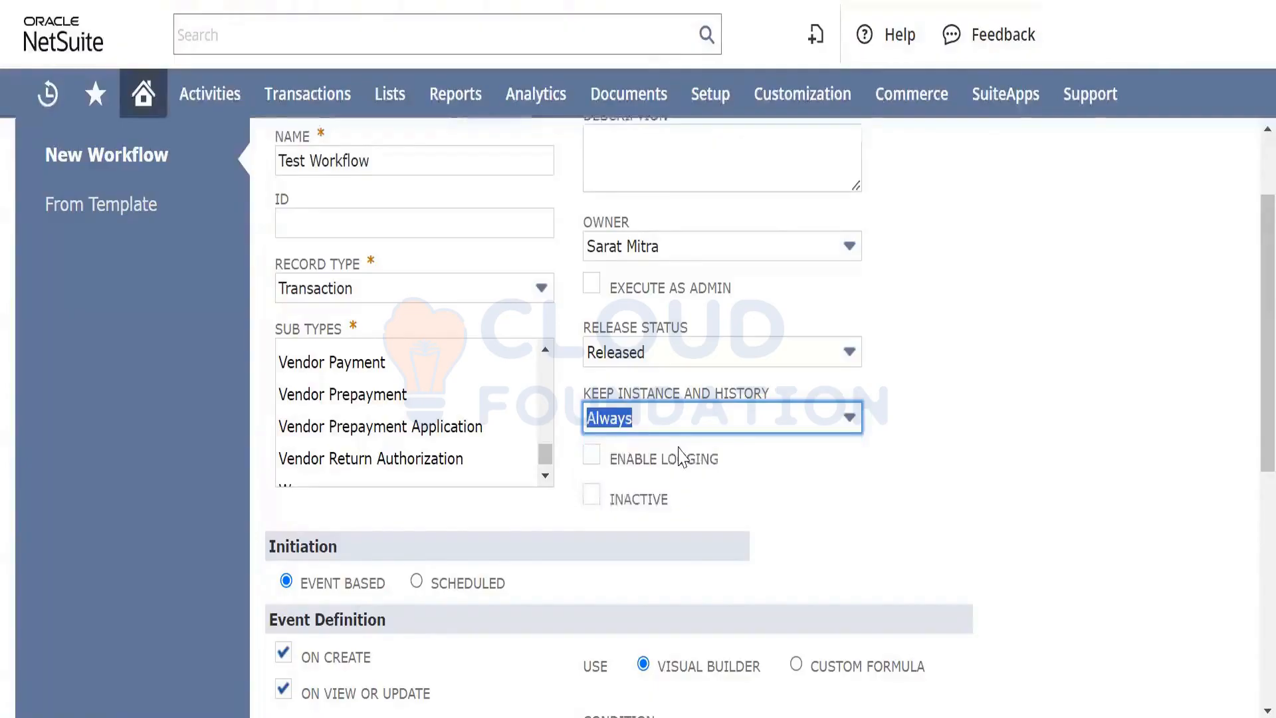
Enable logging and save the workflow
left_click(591, 454)
scroll(742, 450, "down", 3)
scroll(744, 454, "down", 3)
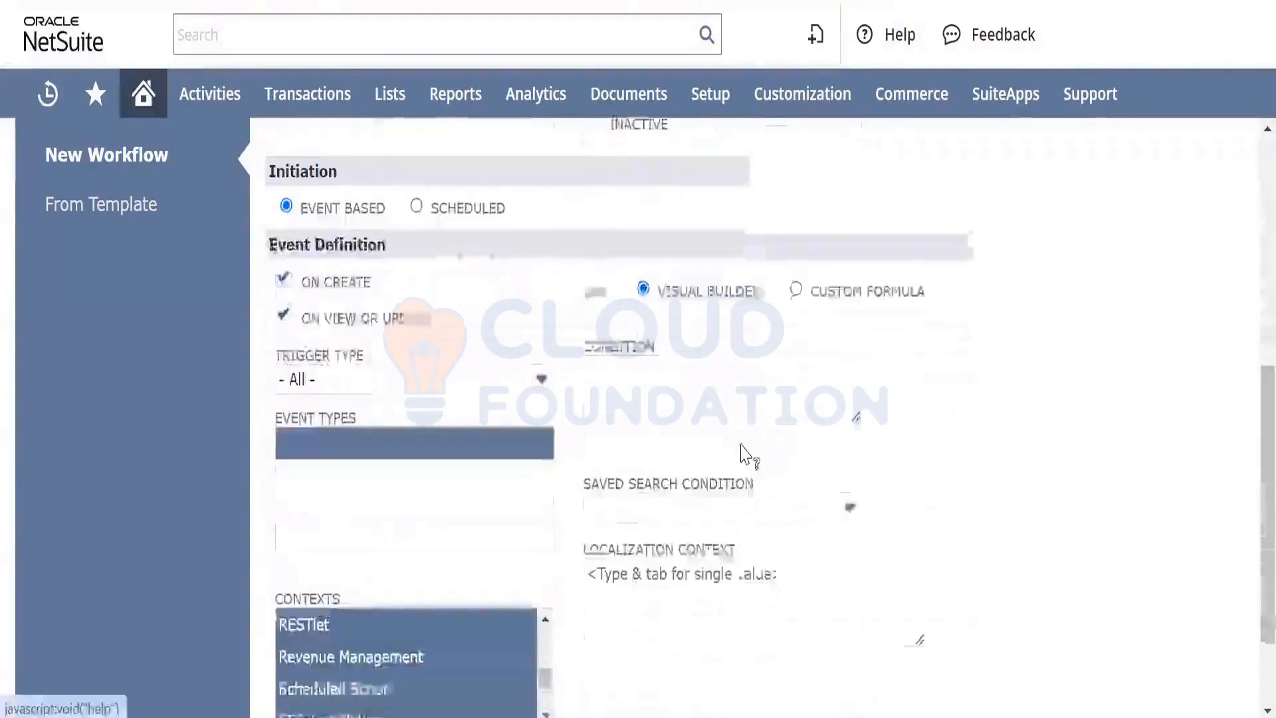
left_click(668, 366)
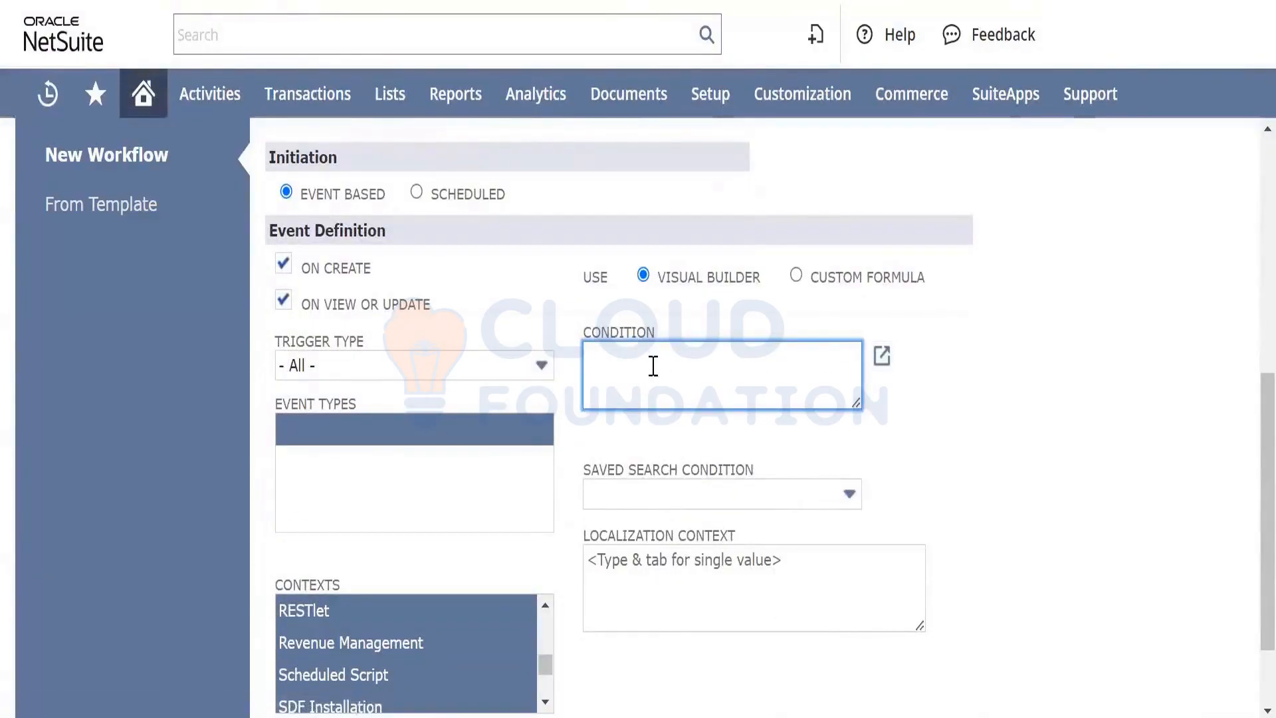
scroll(653, 365, "up", 1)
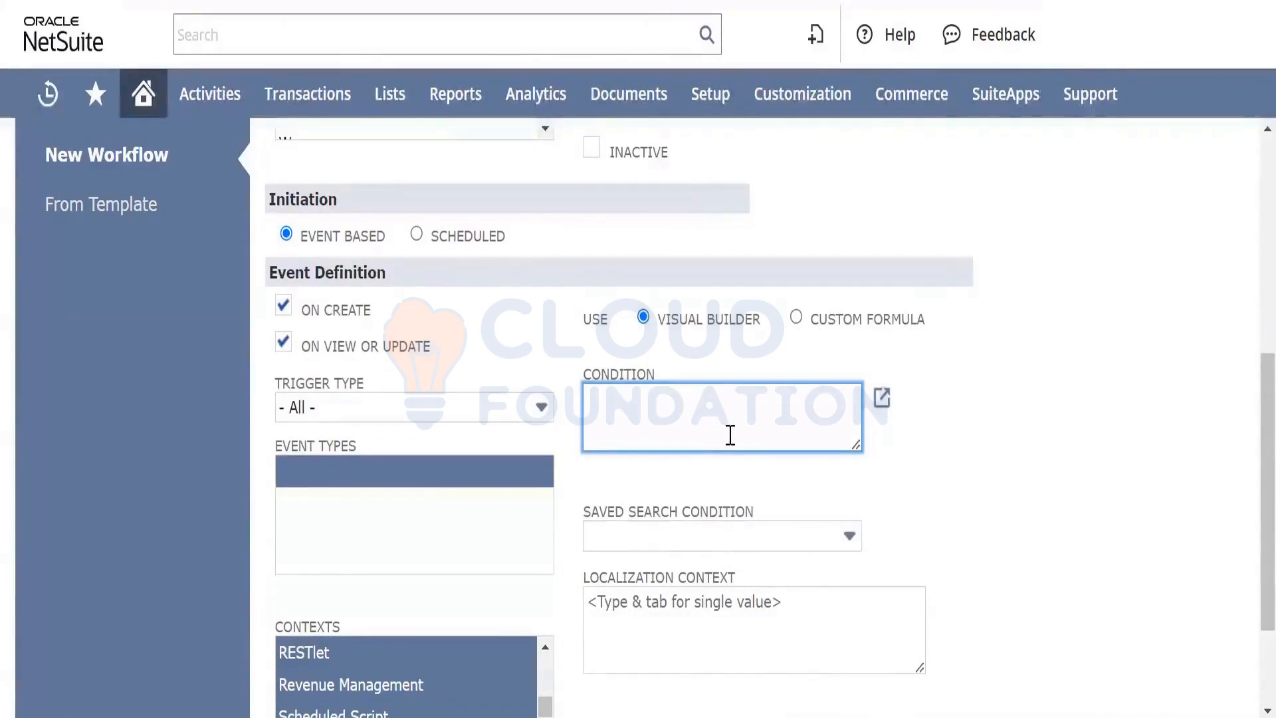
scroll(731, 428, "down", 2)
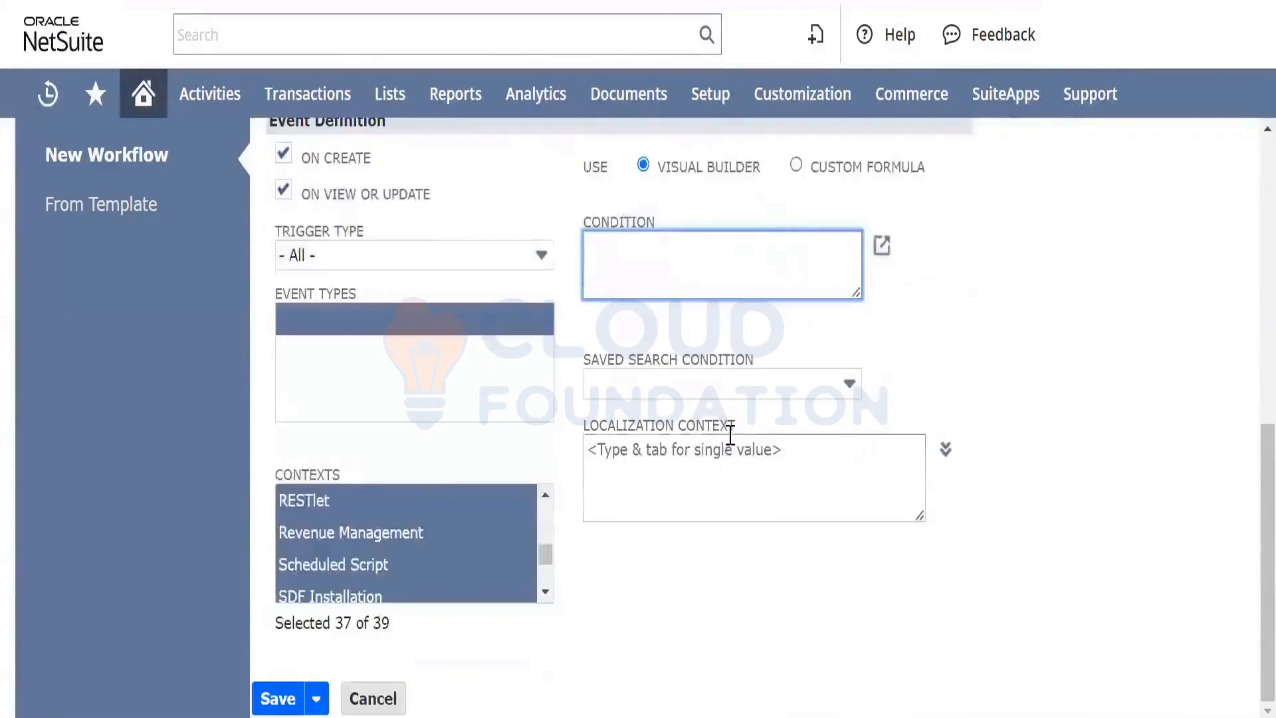
left_click(279, 702)
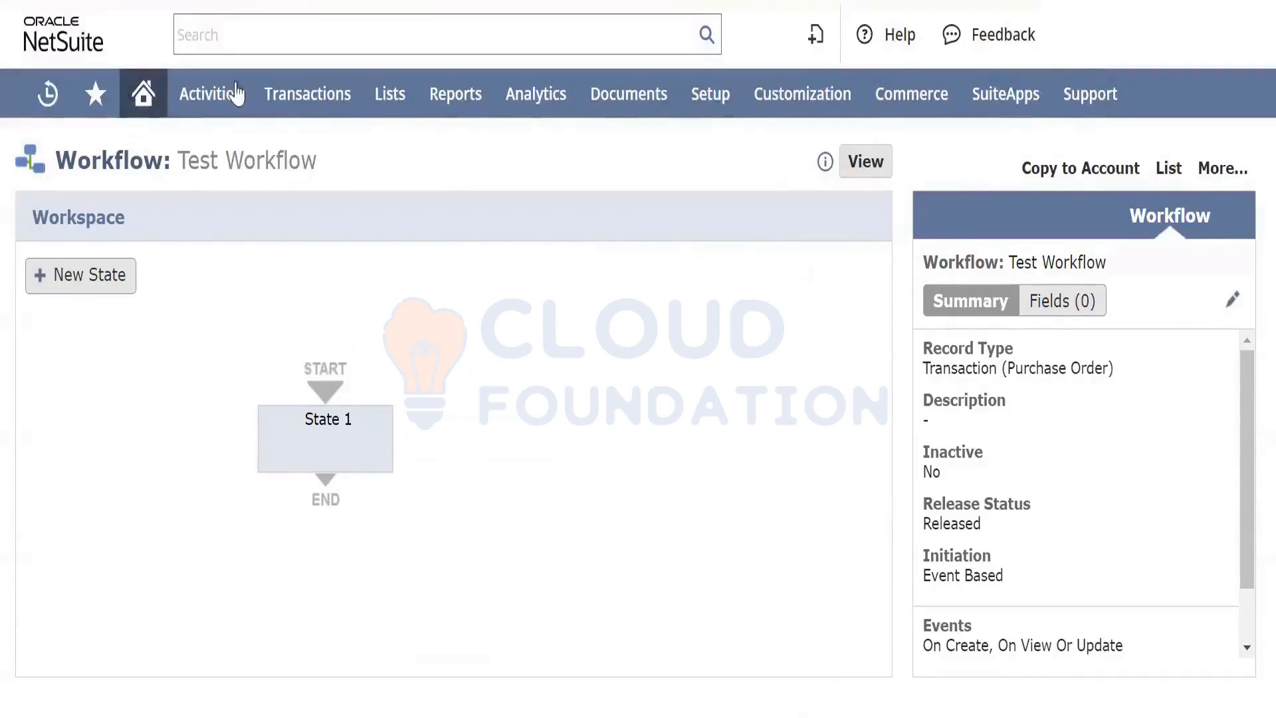
Bring up Transactions > Purchases > Enter Purchase Orders in the top navigation menu
mouse_move(302, 96)
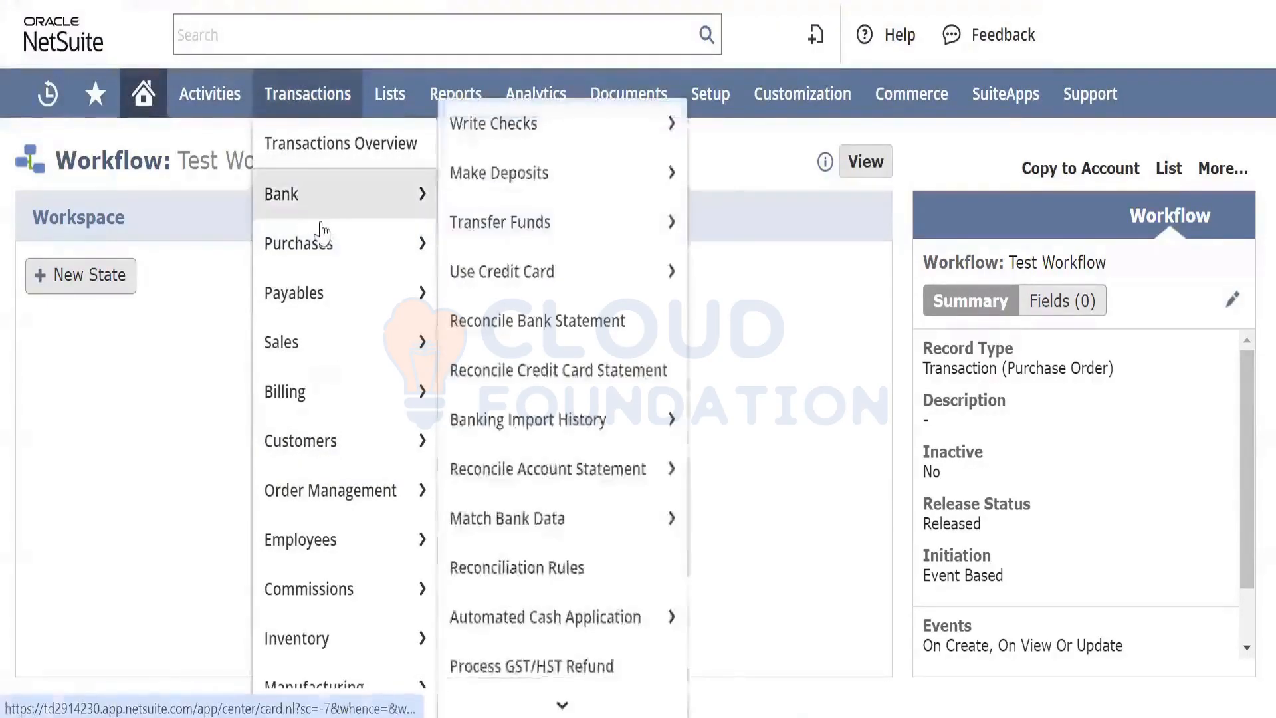
mouse_move(373, 264)
mouse_move(529, 219)
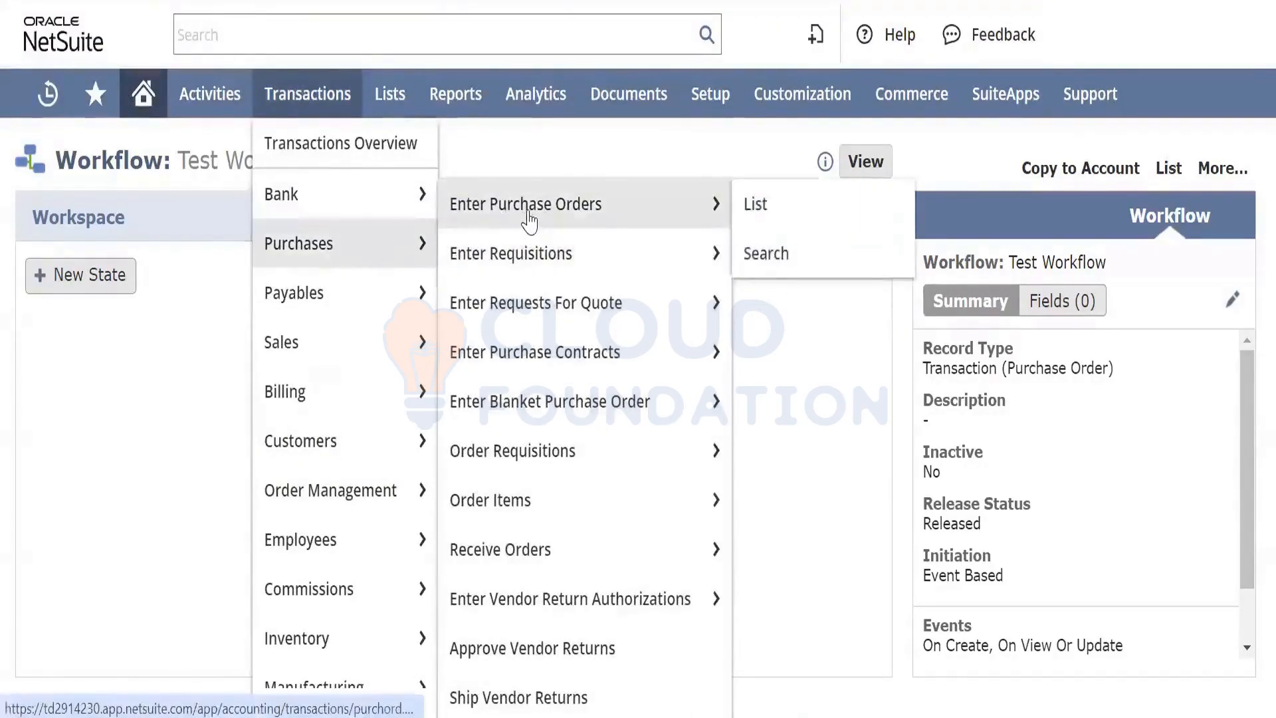
right_click(529, 219)
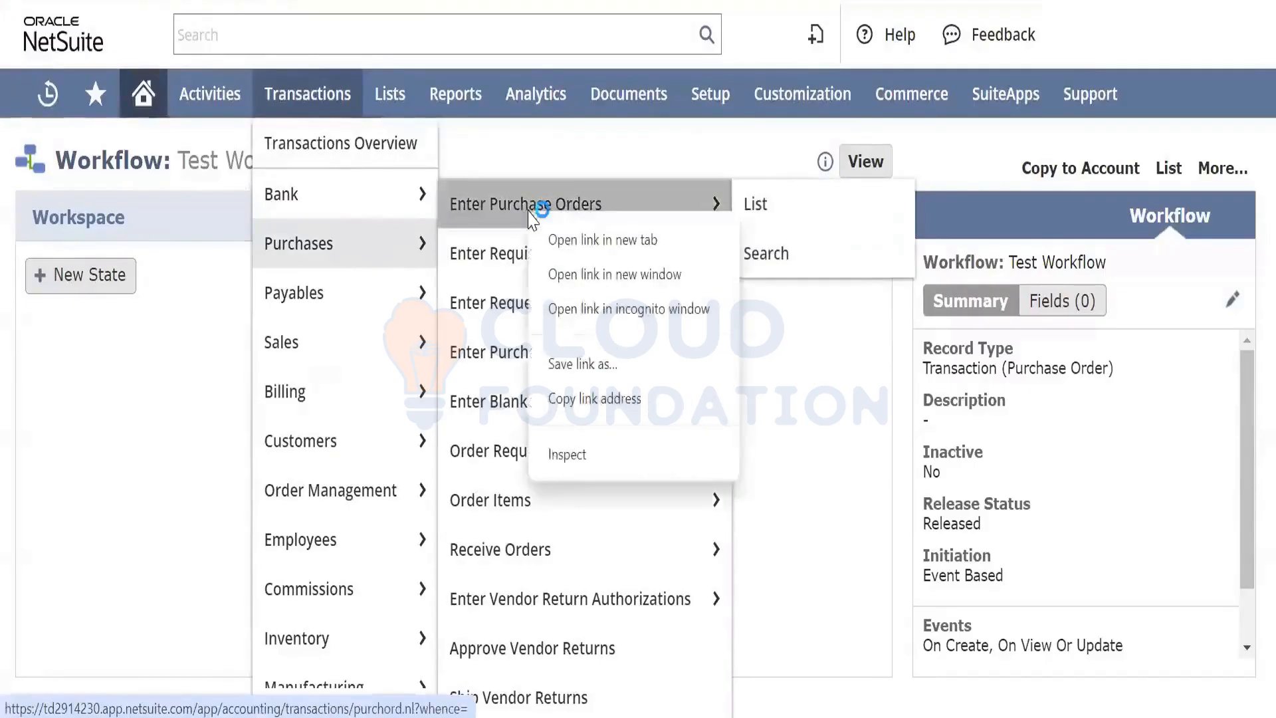
left_click(561, 240)
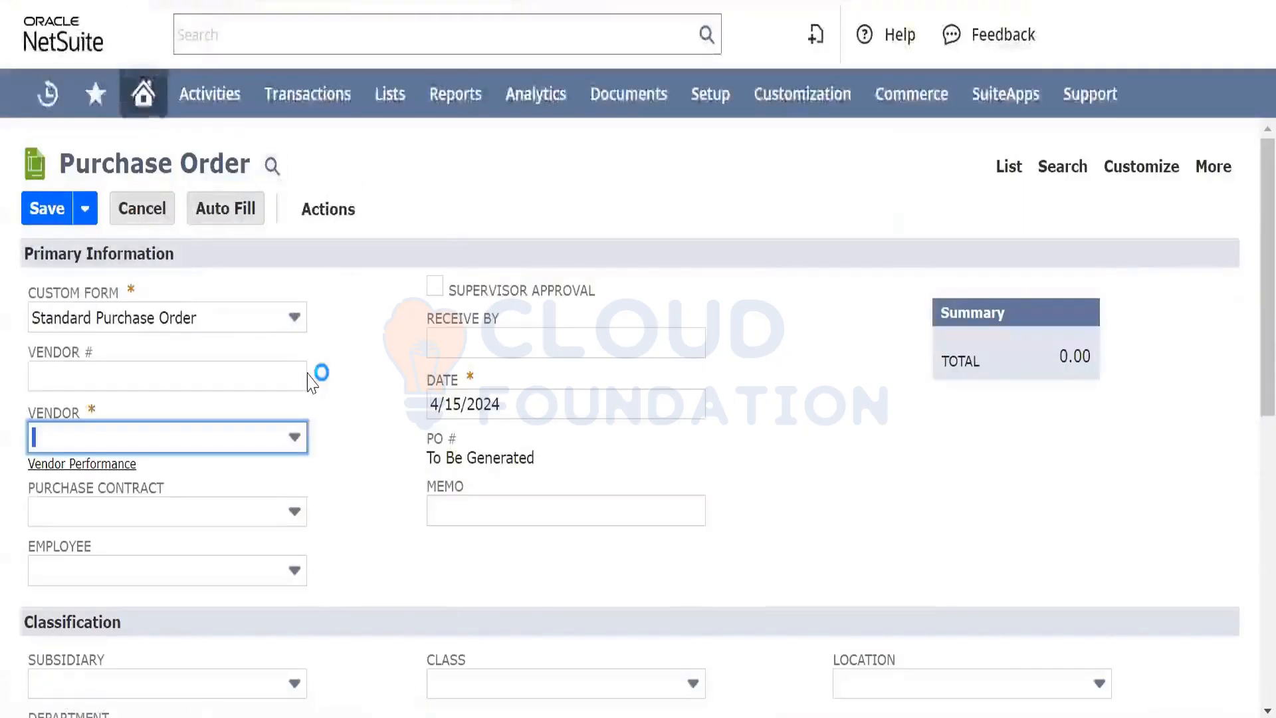
scroll(307, 384, "down", 4)
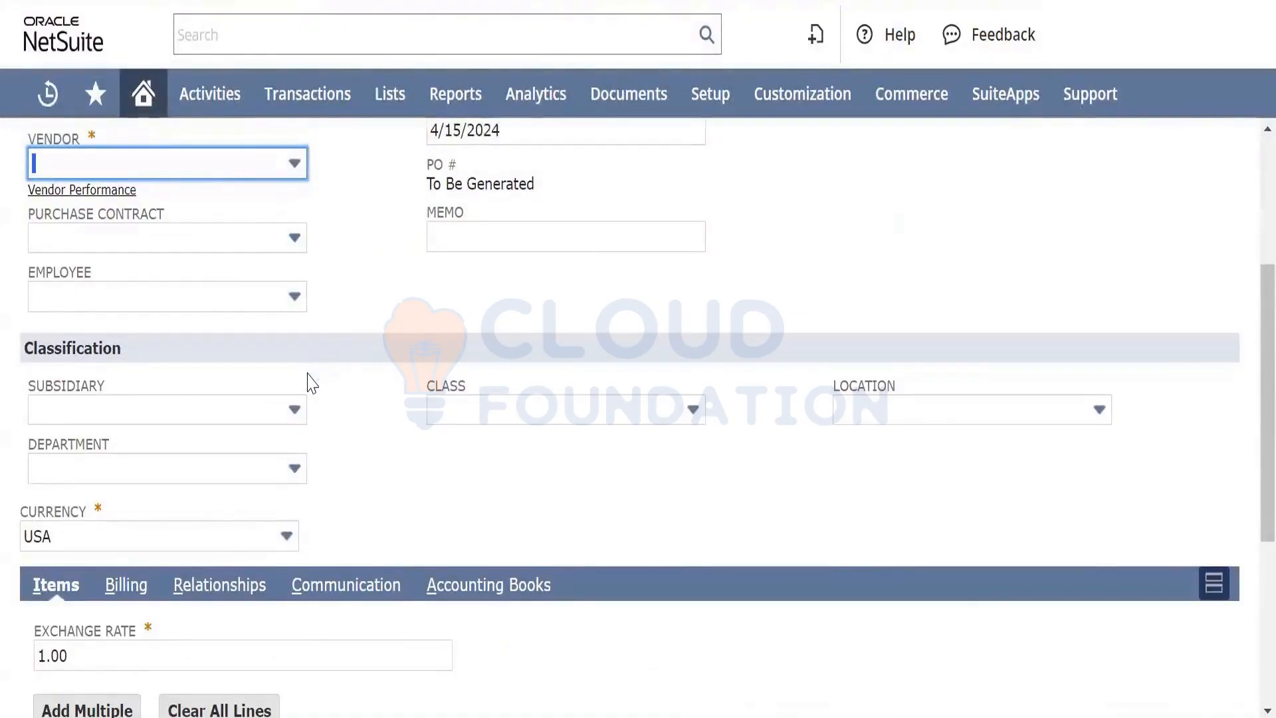
scroll(312, 383, "up", 1)
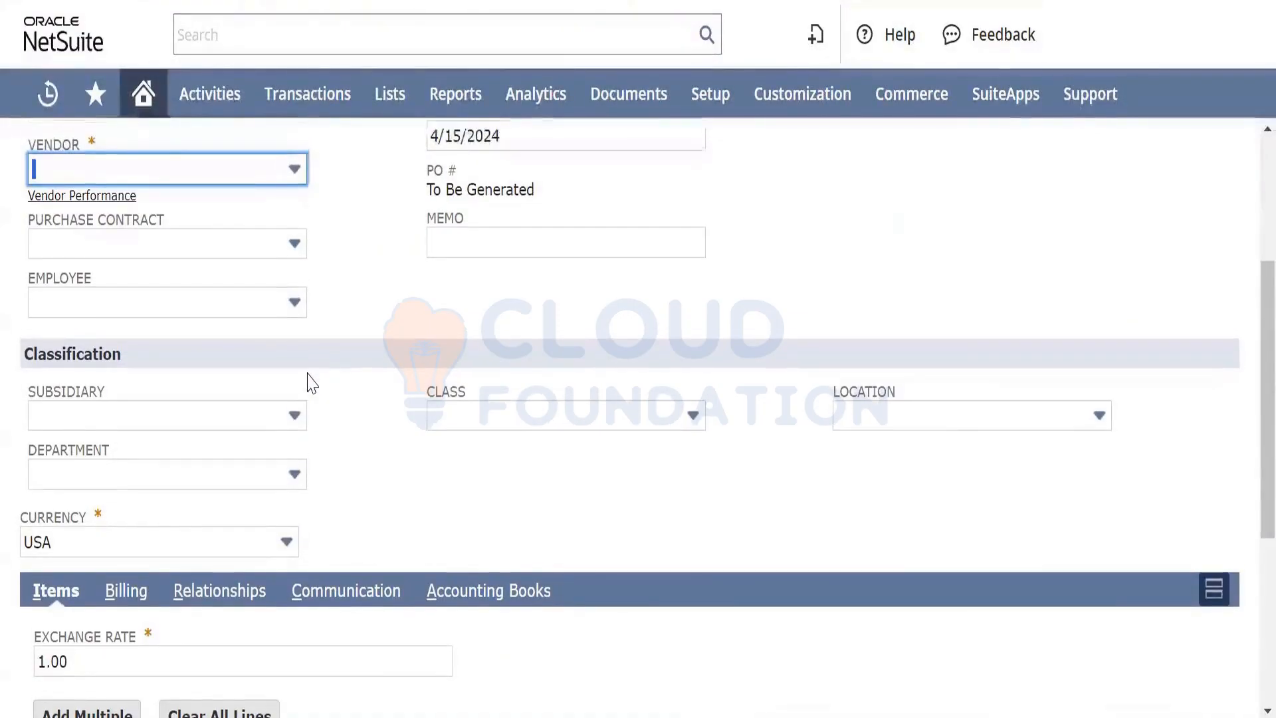
scroll(312, 383, "down", 2)
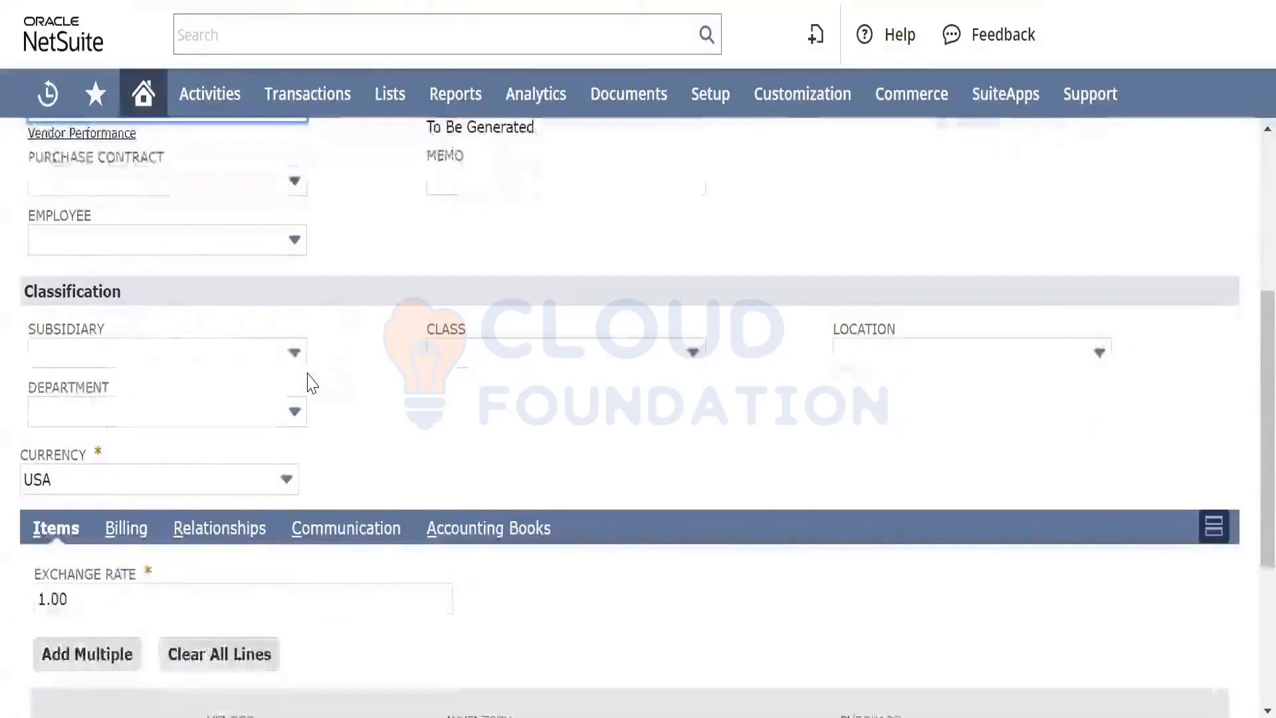
scroll(311, 379, "down", 5)
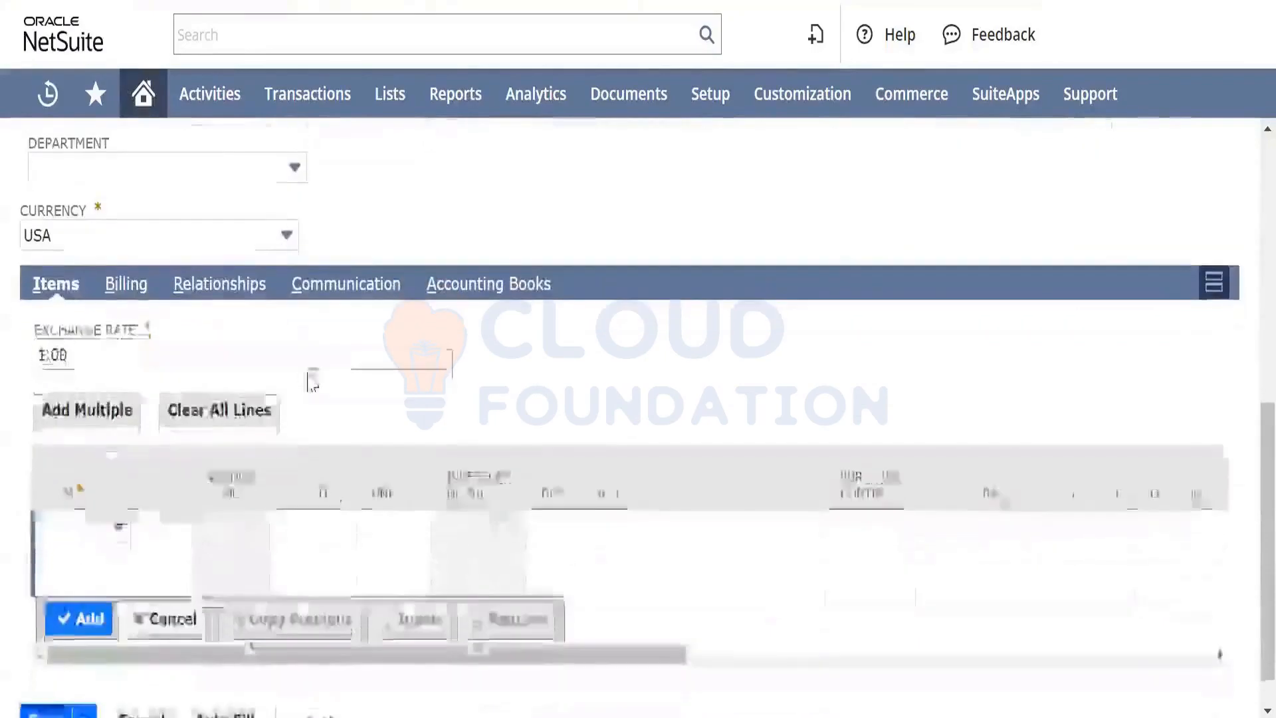
scroll(310, 379, "up", 8)
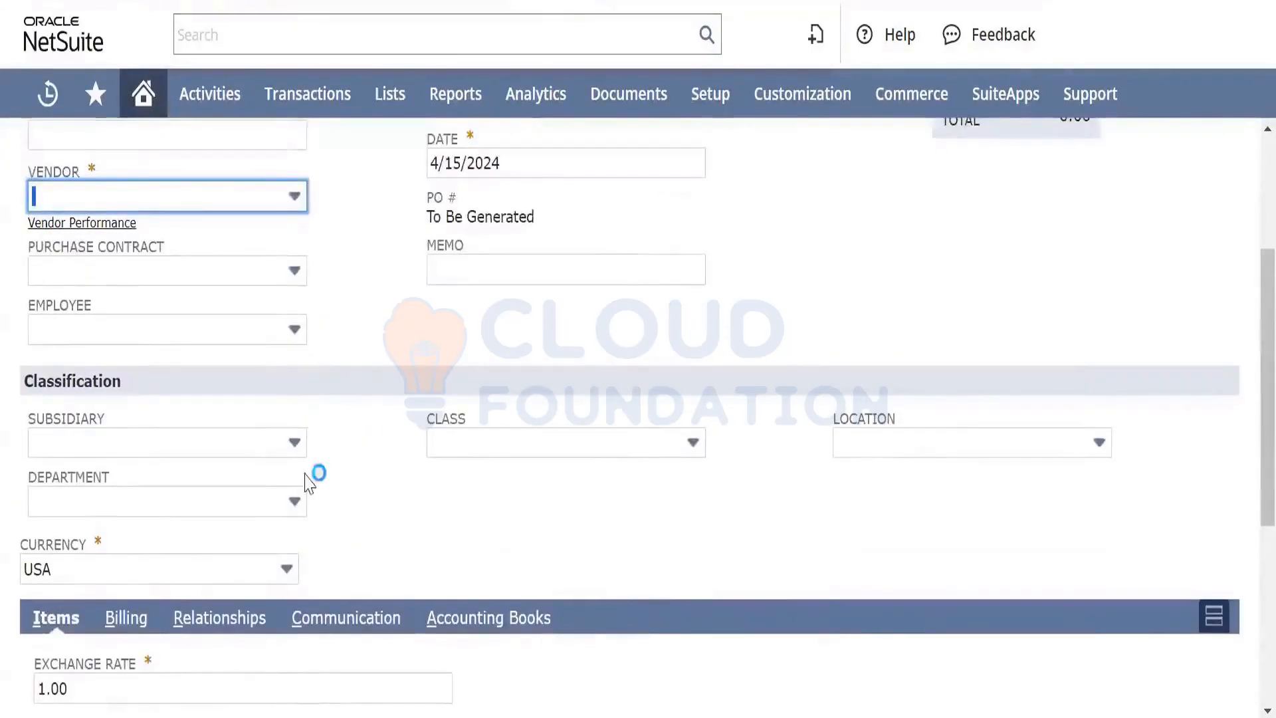
left_click(465, 453)
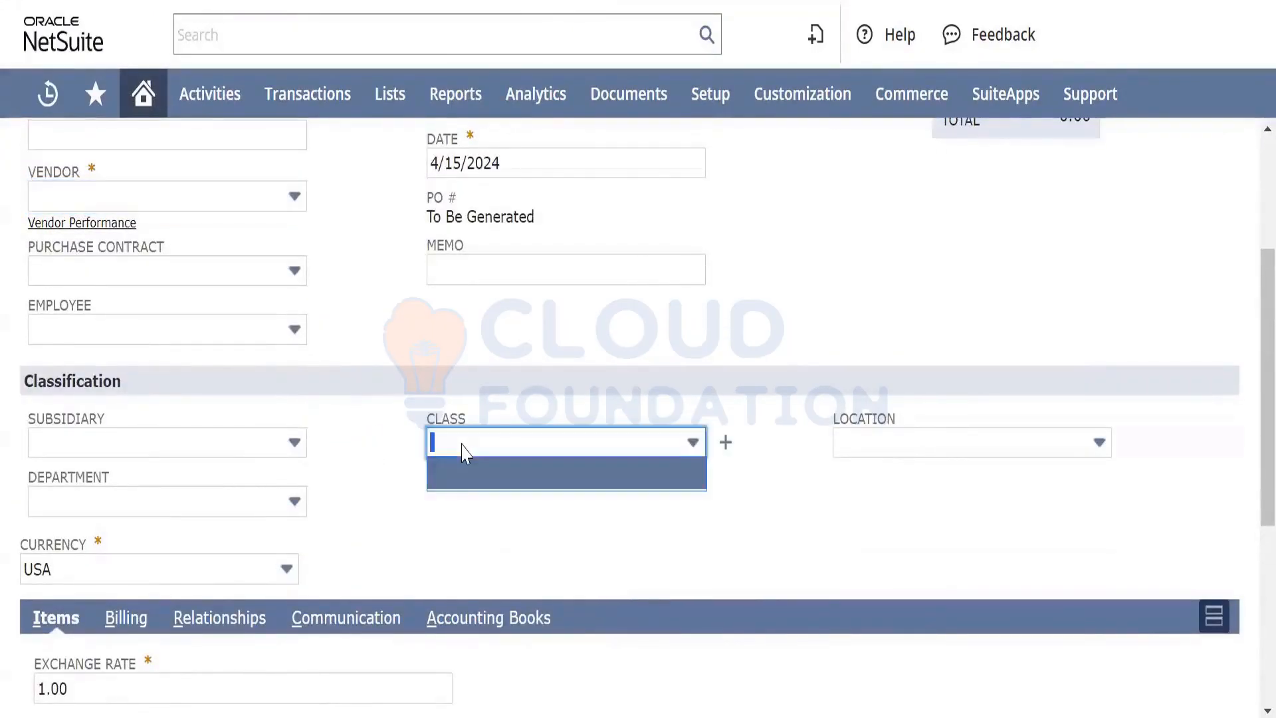
scroll(150, 451, "up", 5)
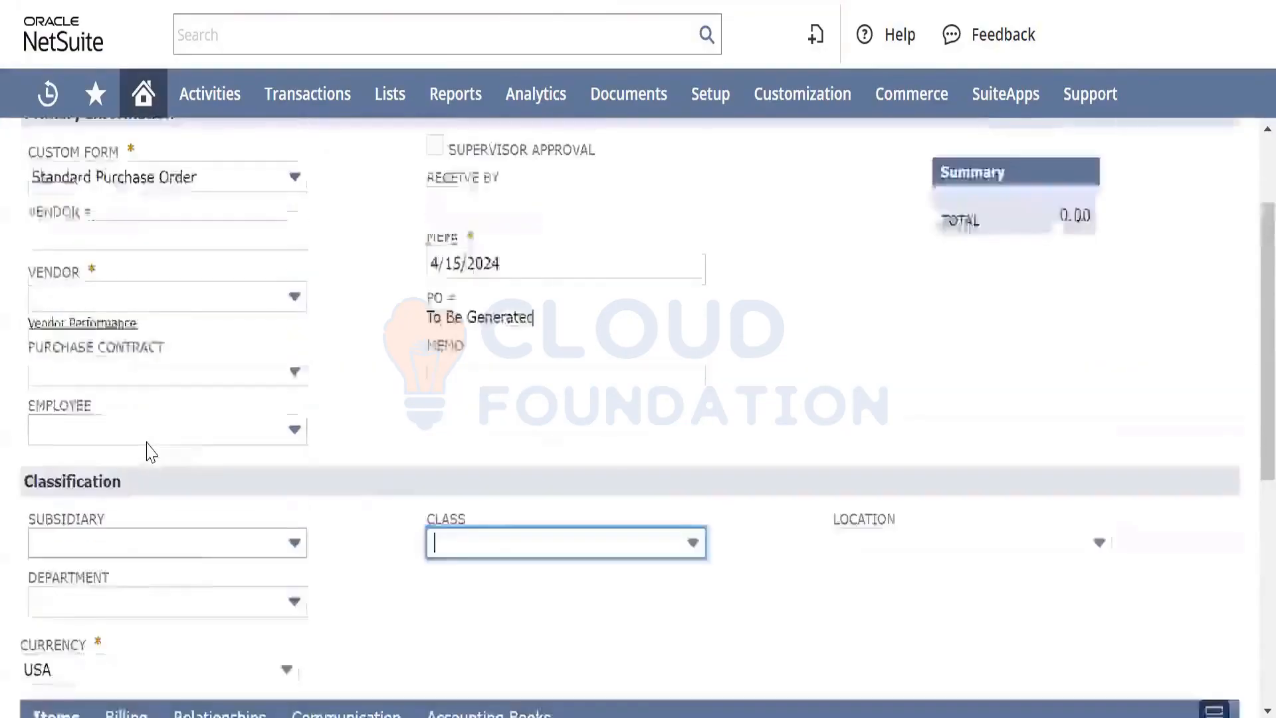
Select Dr Reddy Labs pvt ltd as the vendor, filling subsidiary and Indian Rupee currency
left_click(196, 414)
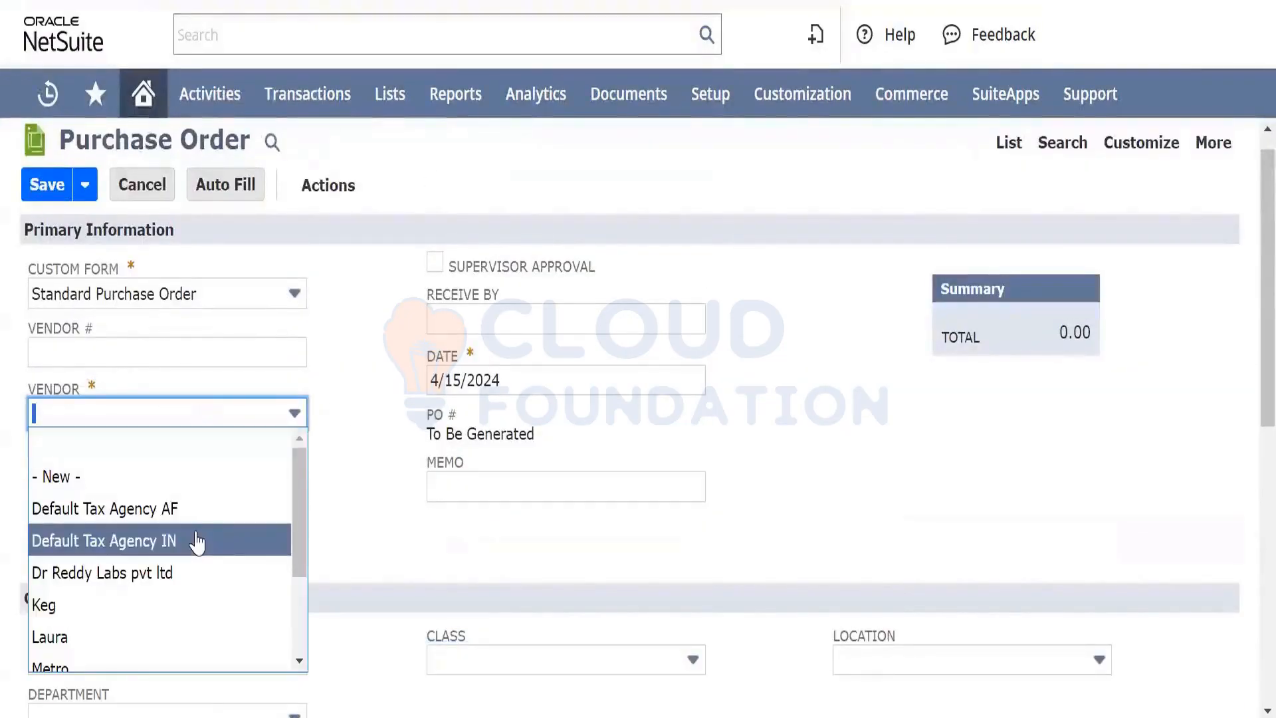
scroll(195, 540, "down", 3)
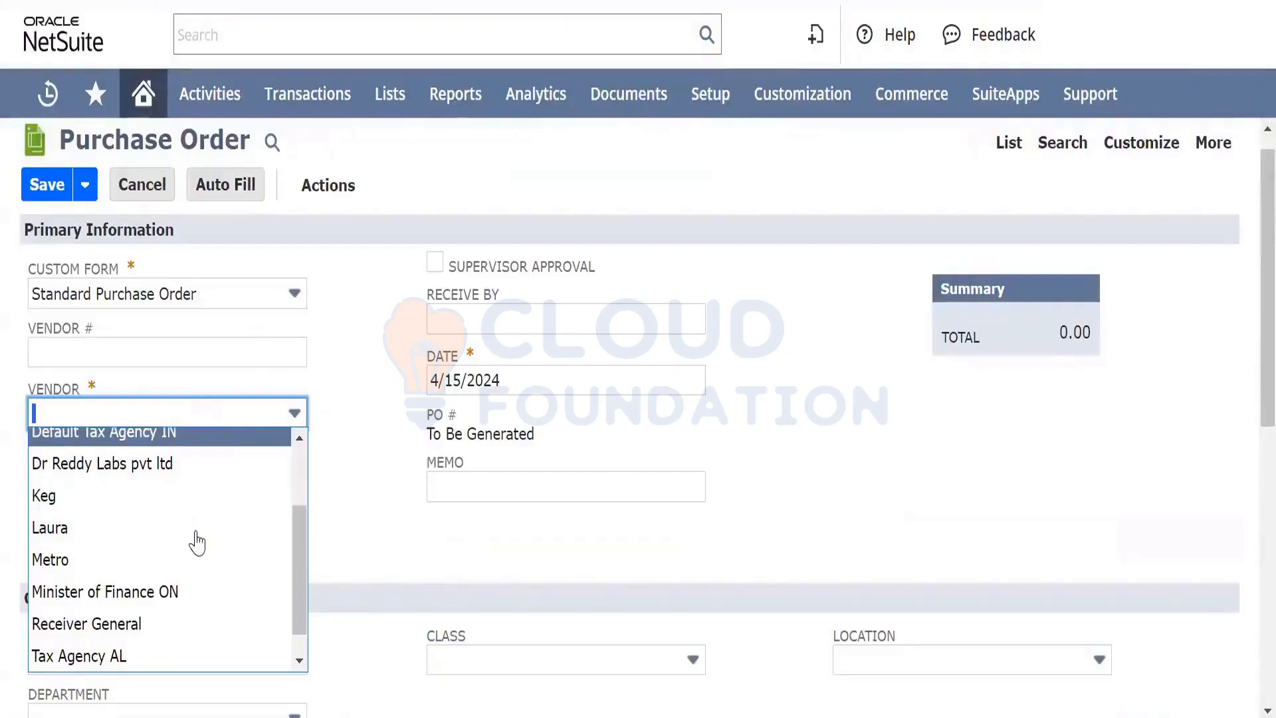
scroll(197, 542, "down", 1)
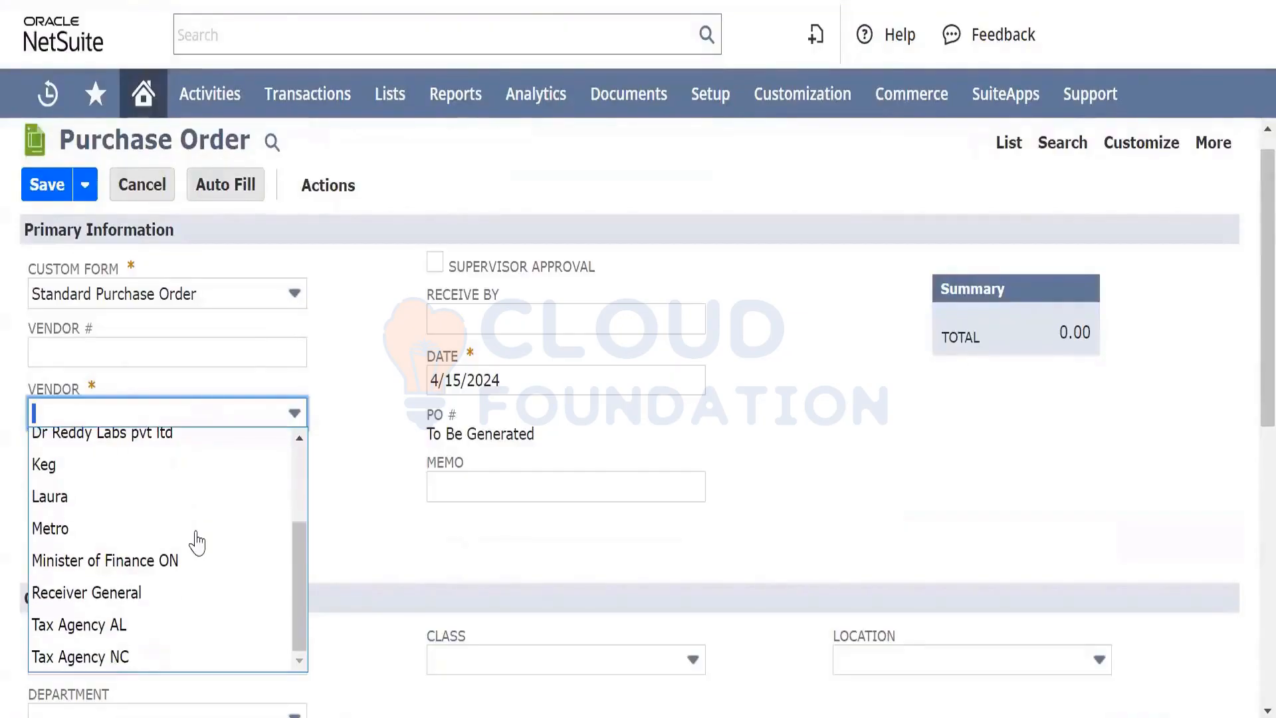
scroll(197, 542, "up", 2)
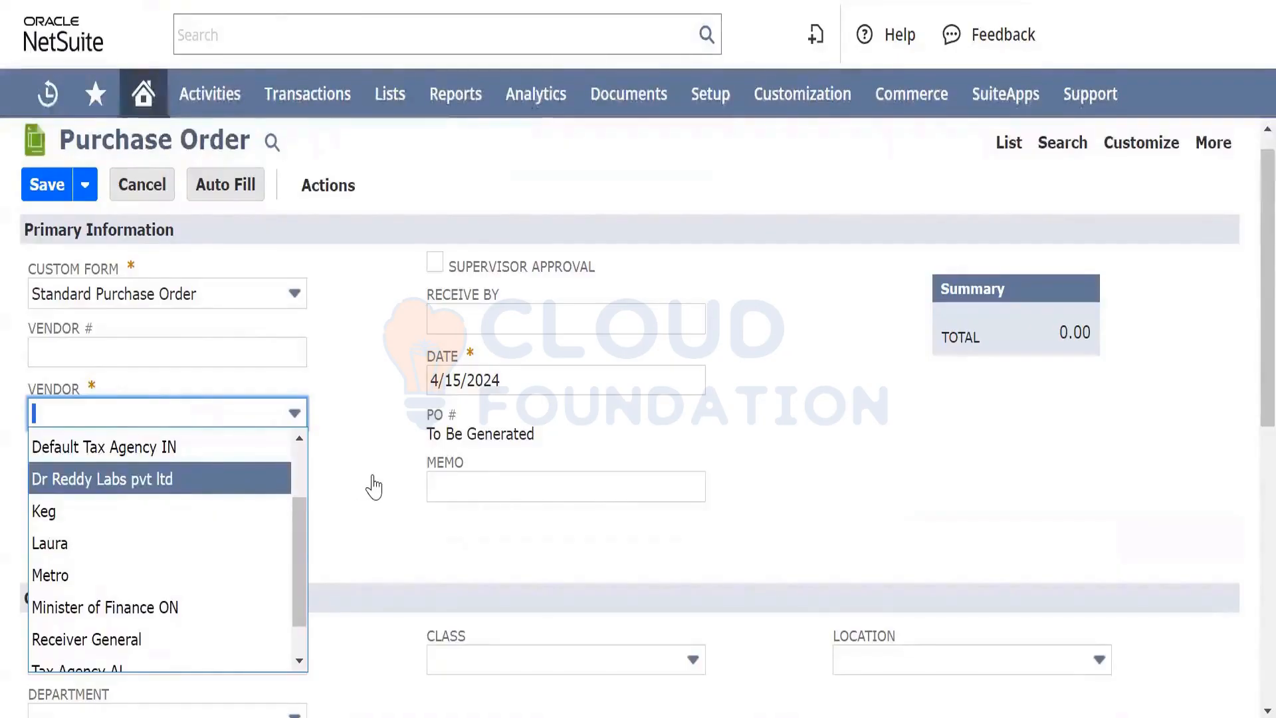
key("Return")
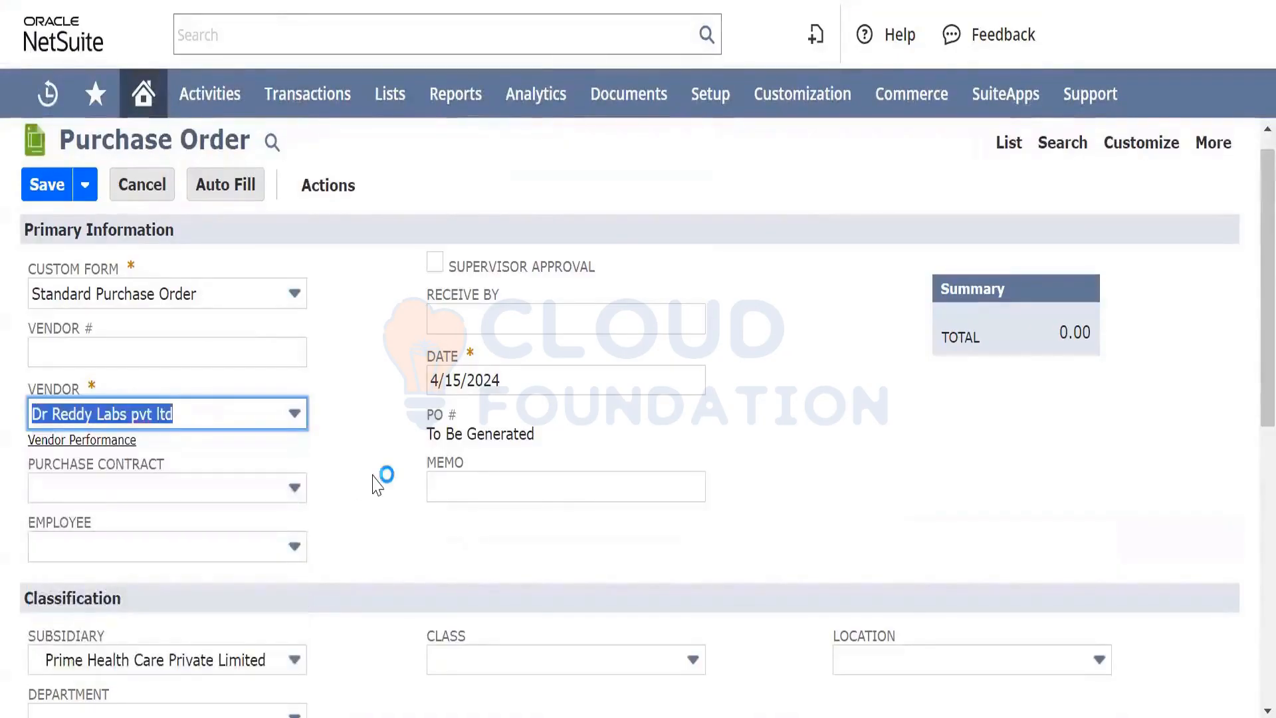
Review the Class, Location and Department options, leaving all three blank
scroll(370, 484, "down", 4)
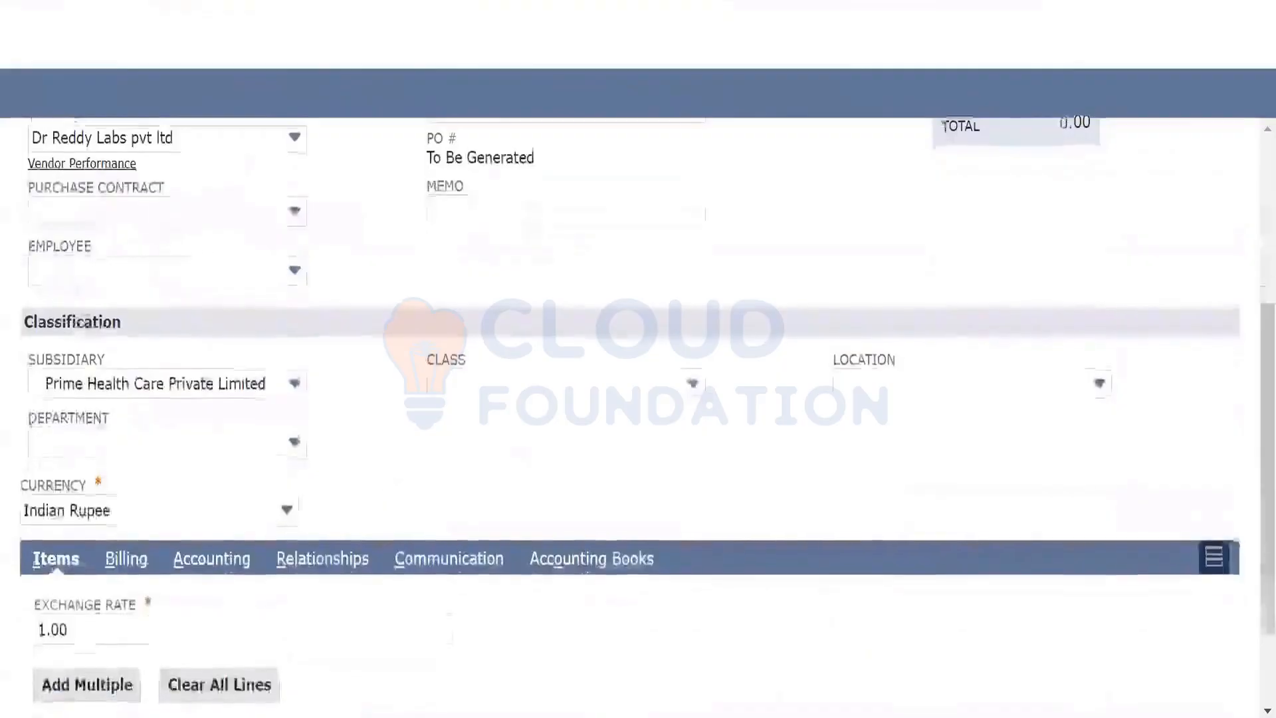
left_click(570, 382)
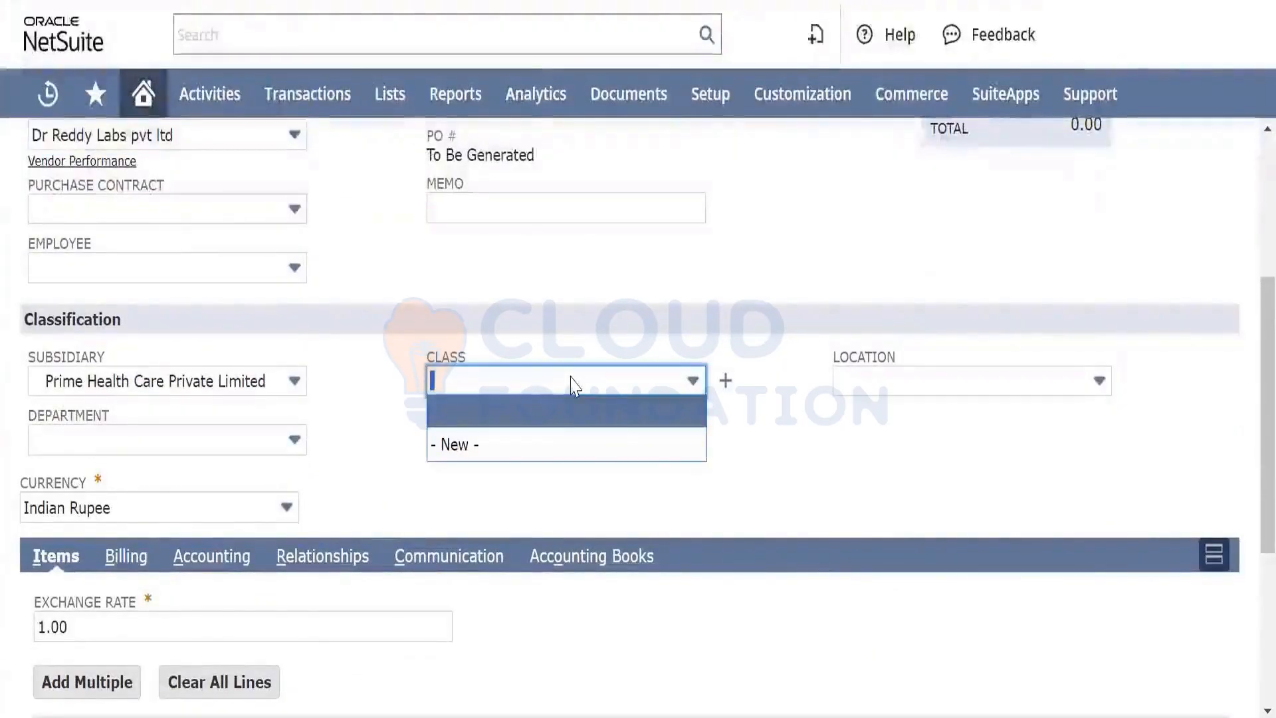
left_click(572, 385)
left_click(890, 389)
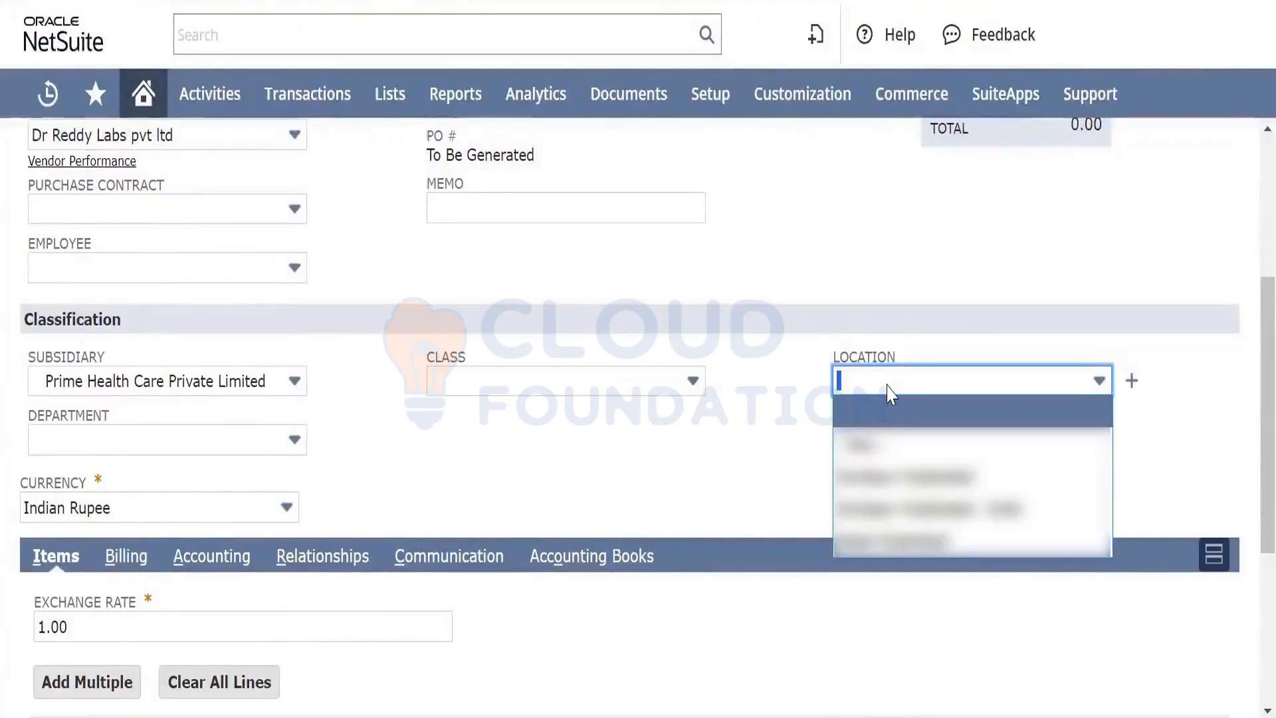
left_click(256, 445)
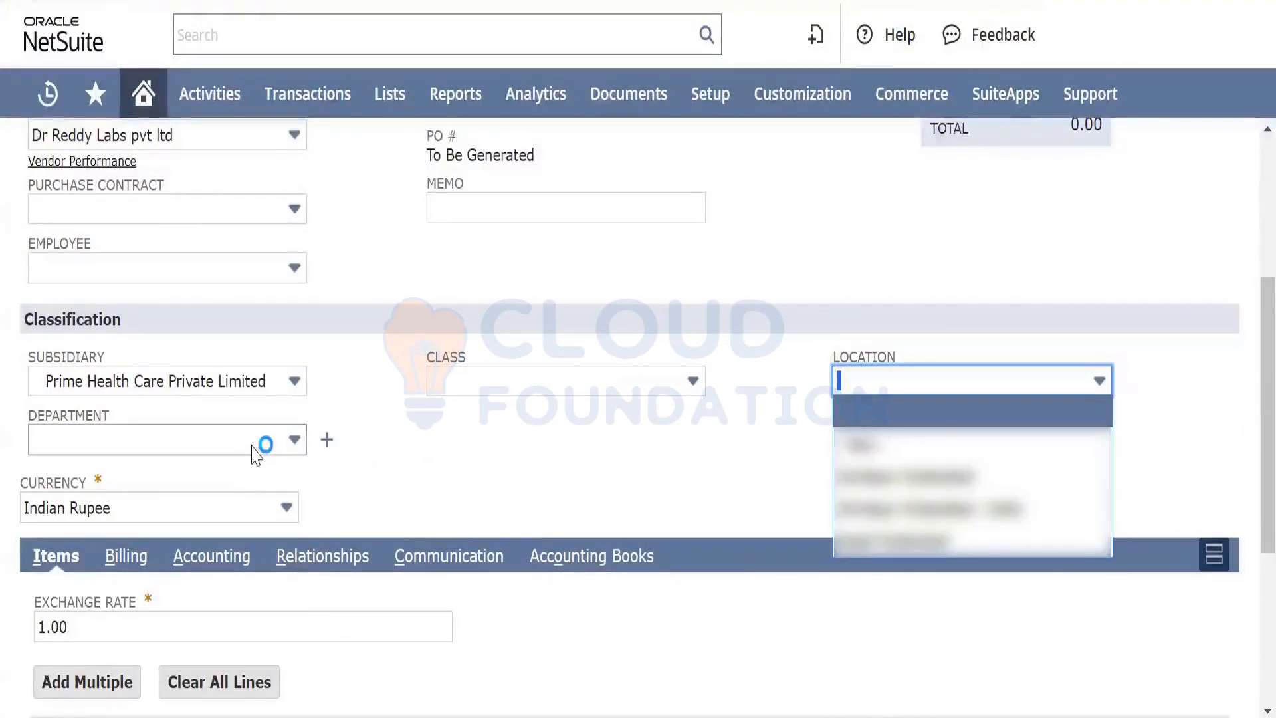
left_click(404, 472)
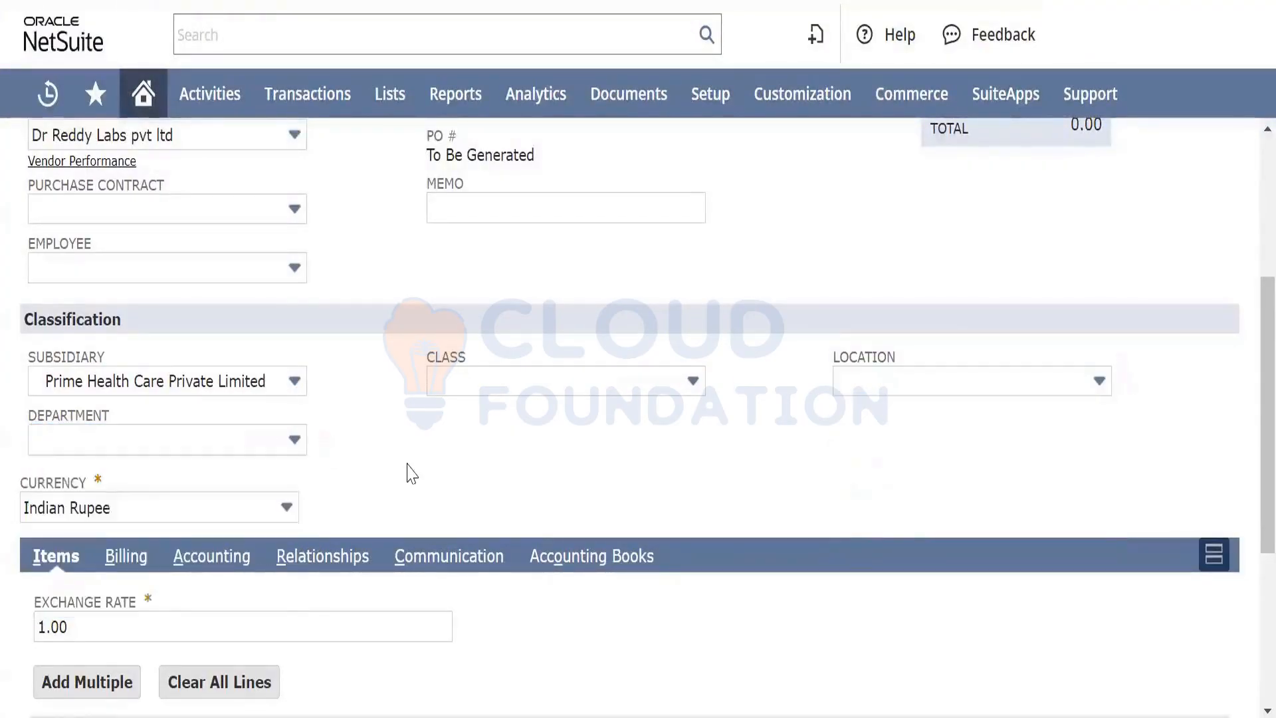
scroll(375, 463, "down", 1)
scroll(375, 463, "down", 2)
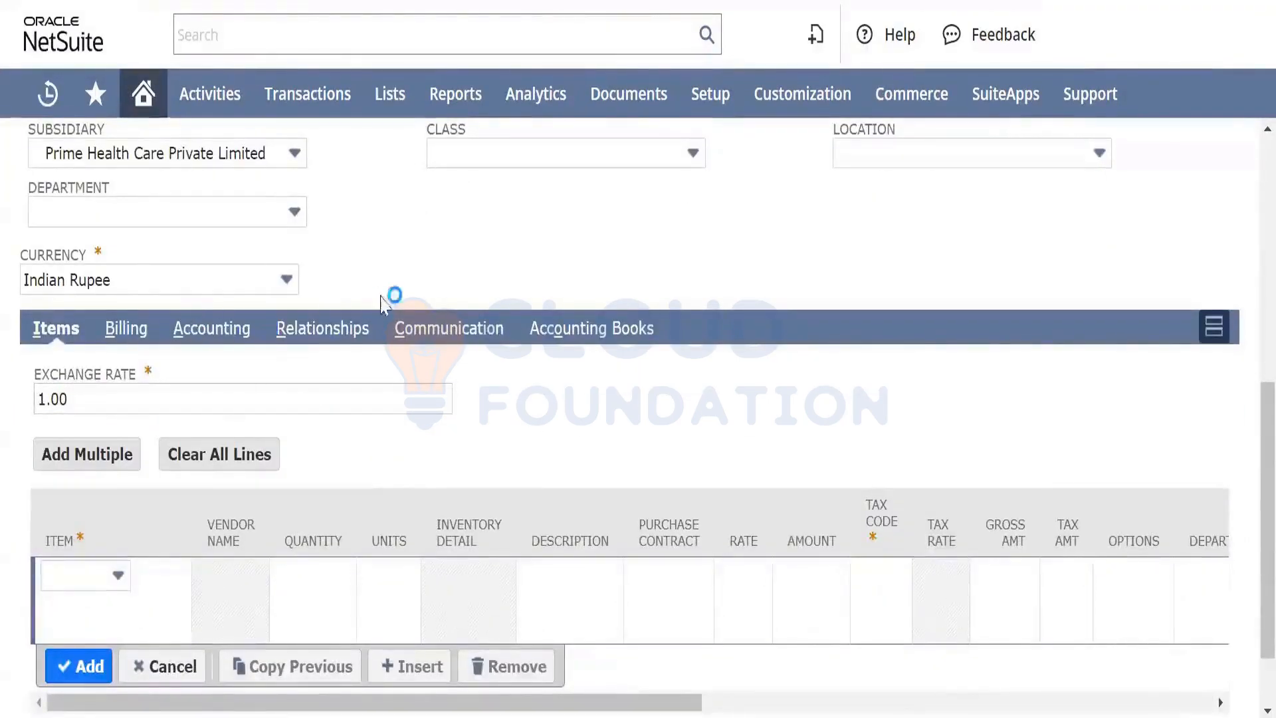
scroll(391, 239, "up", 4)
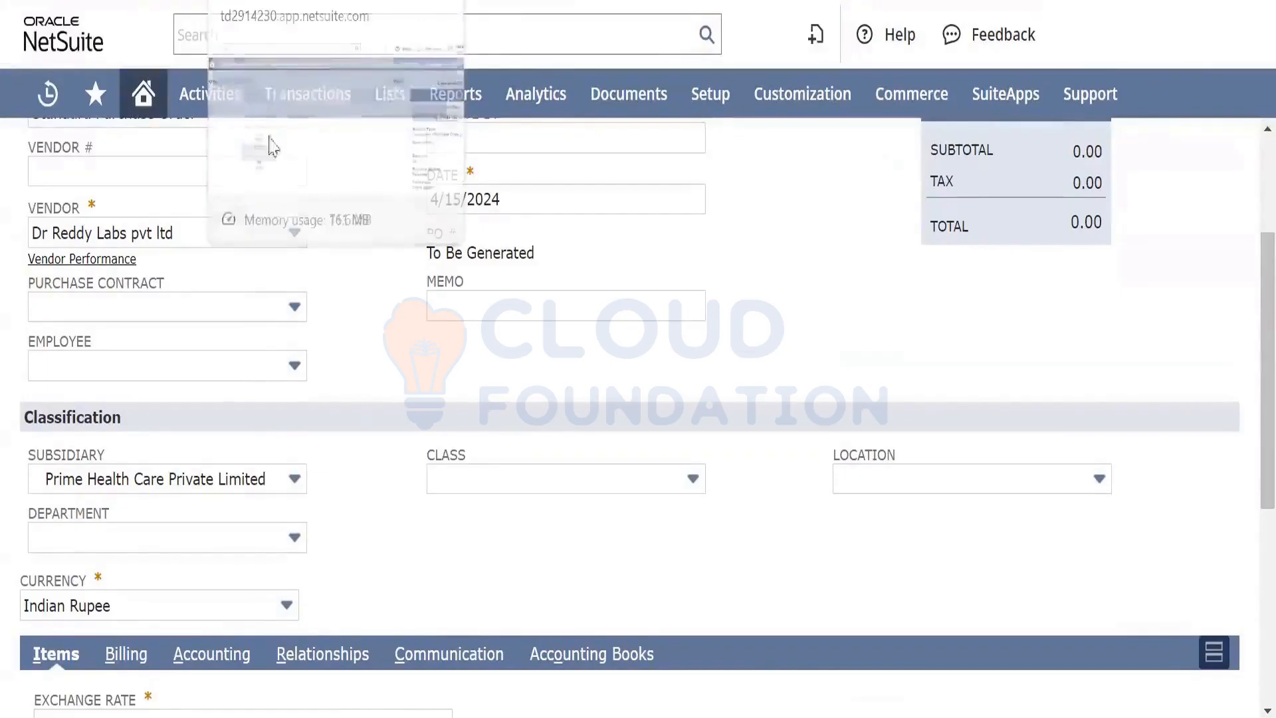
In Test Workflow, review State 1's Fields and Actions, then list action types for a New Action
left_click(299, 2)
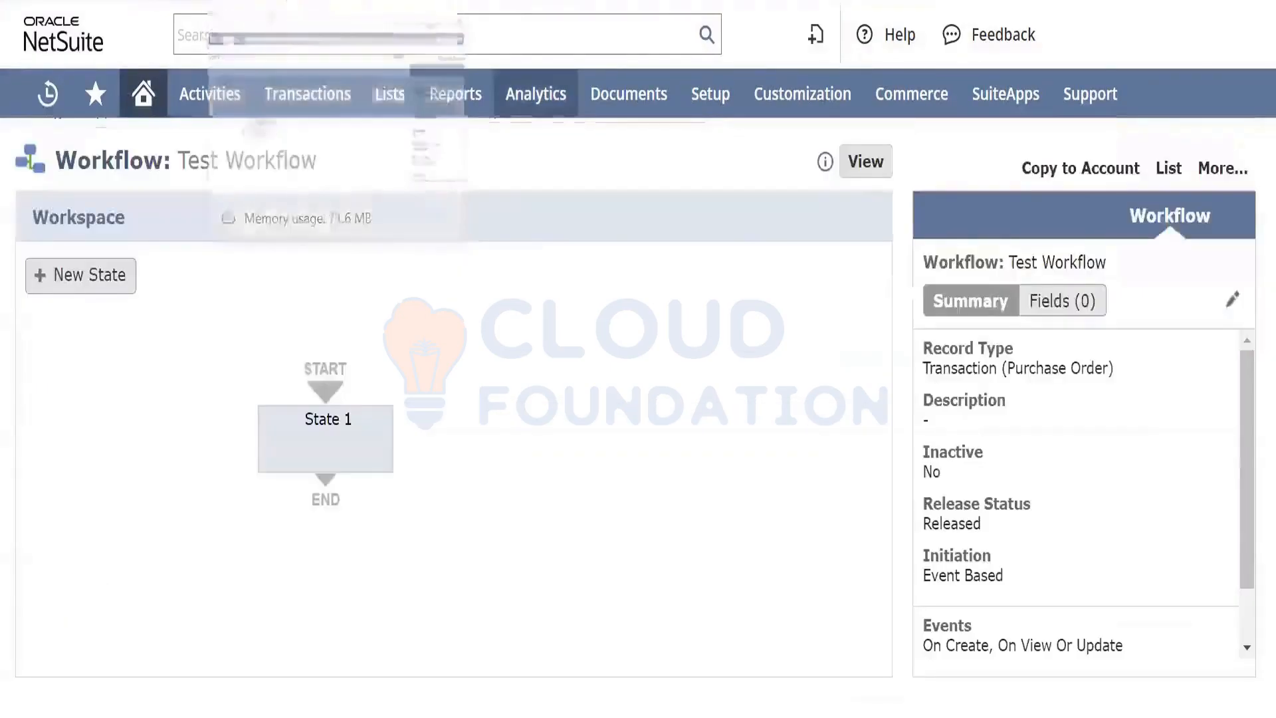
left_click(302, 435)
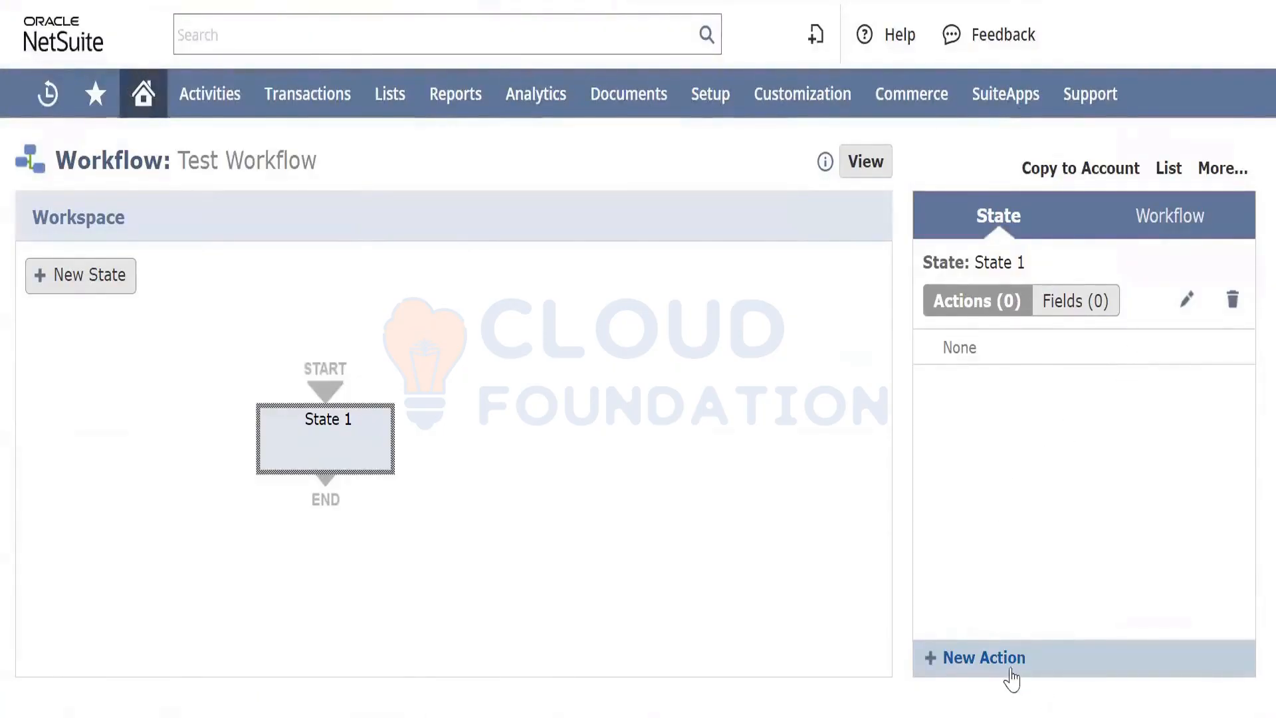
left_click(1076, 306)
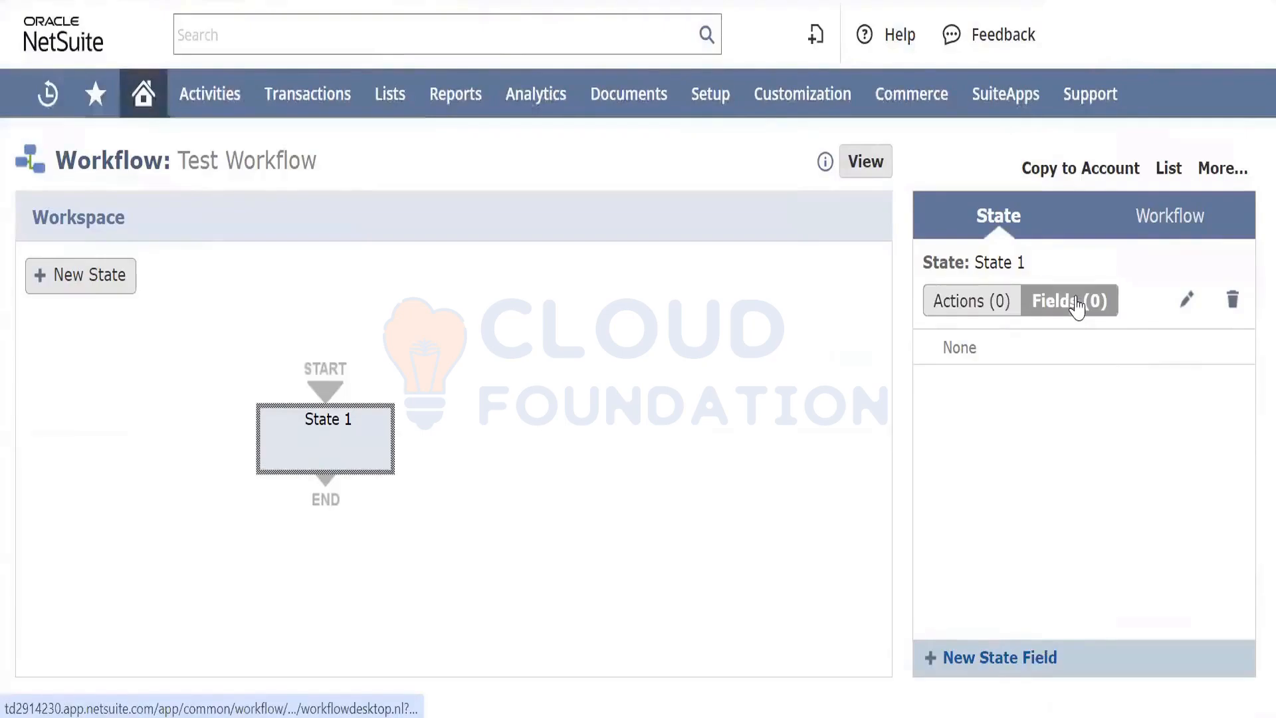
left_click(963, 305)
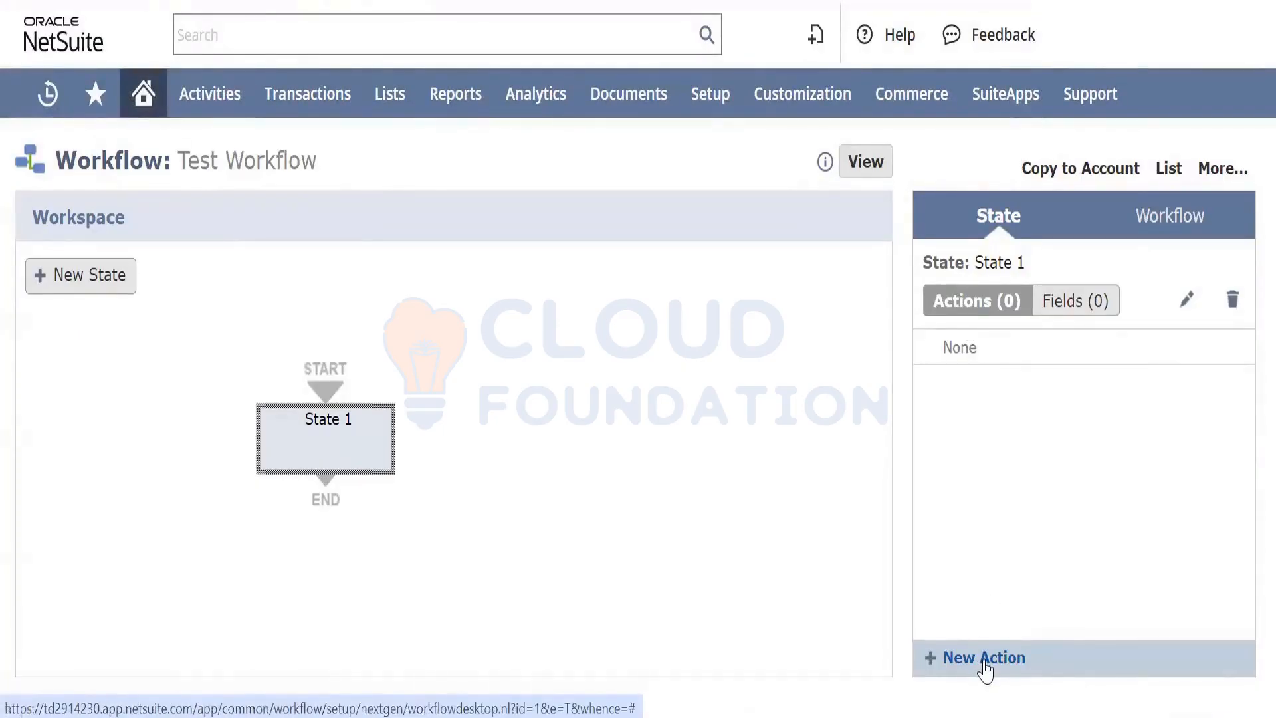
left_click(1055, 317)
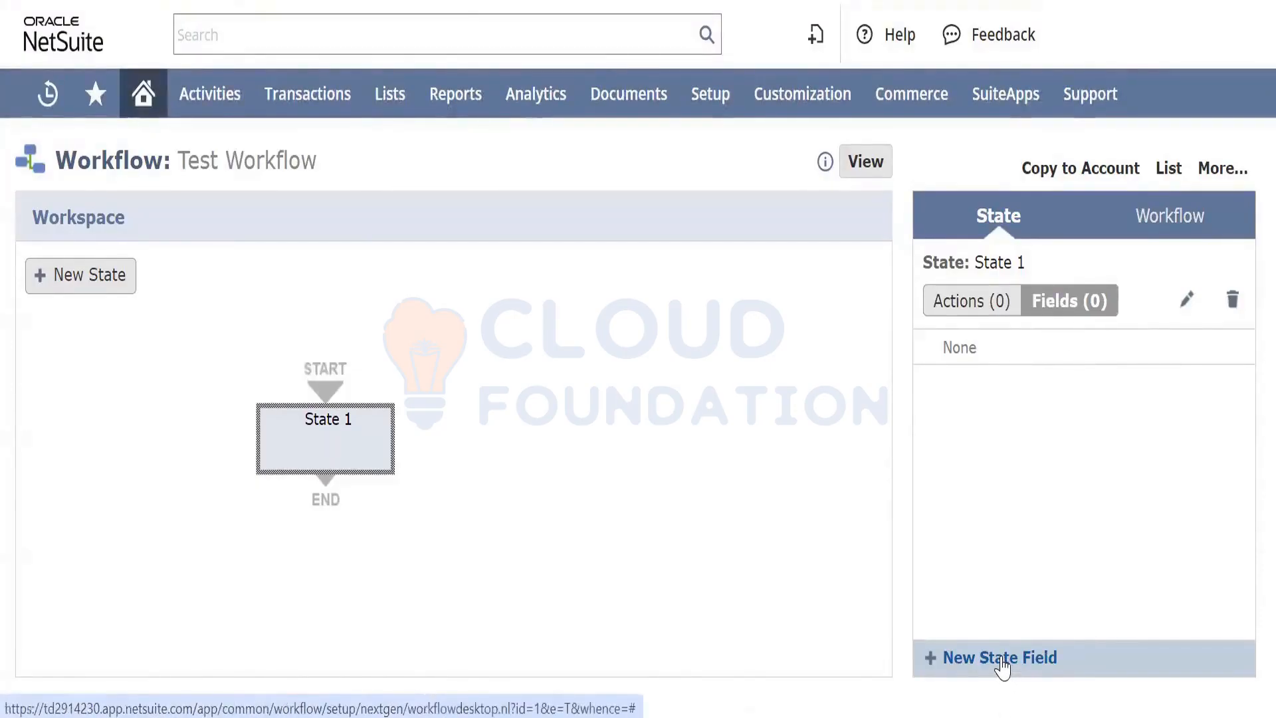
left_click(967, 300)
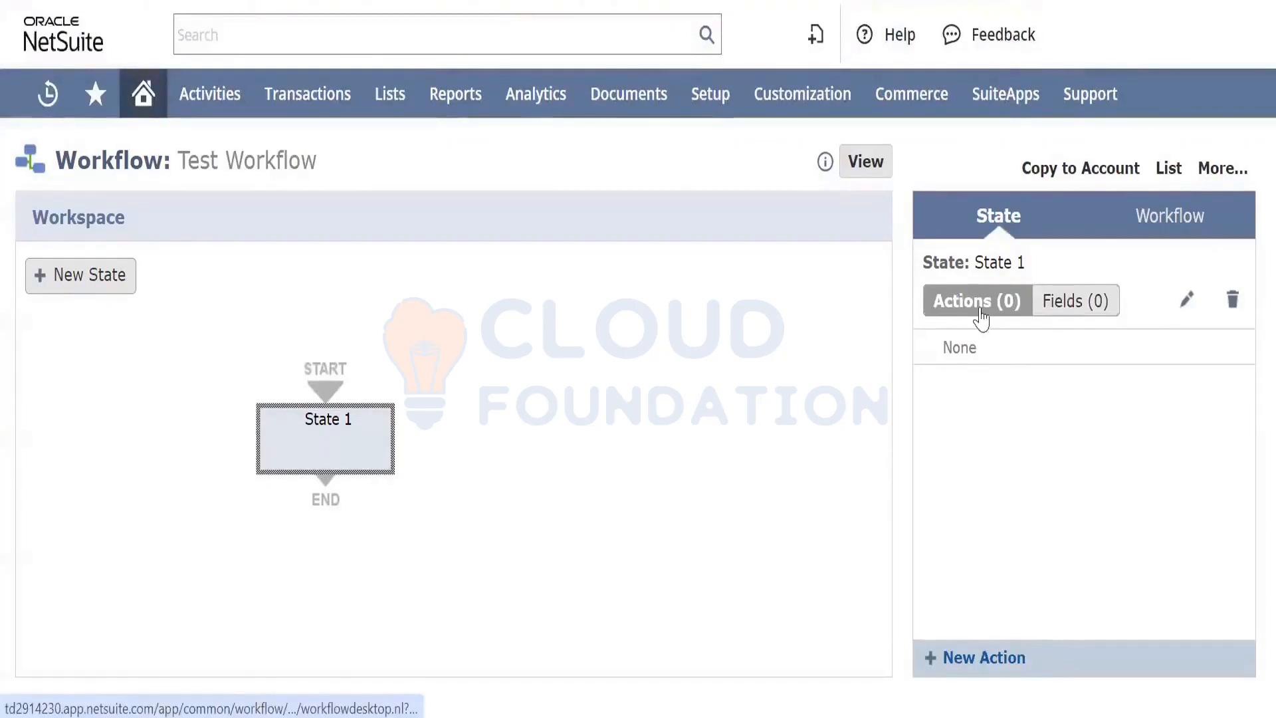
left_click(976, 658)
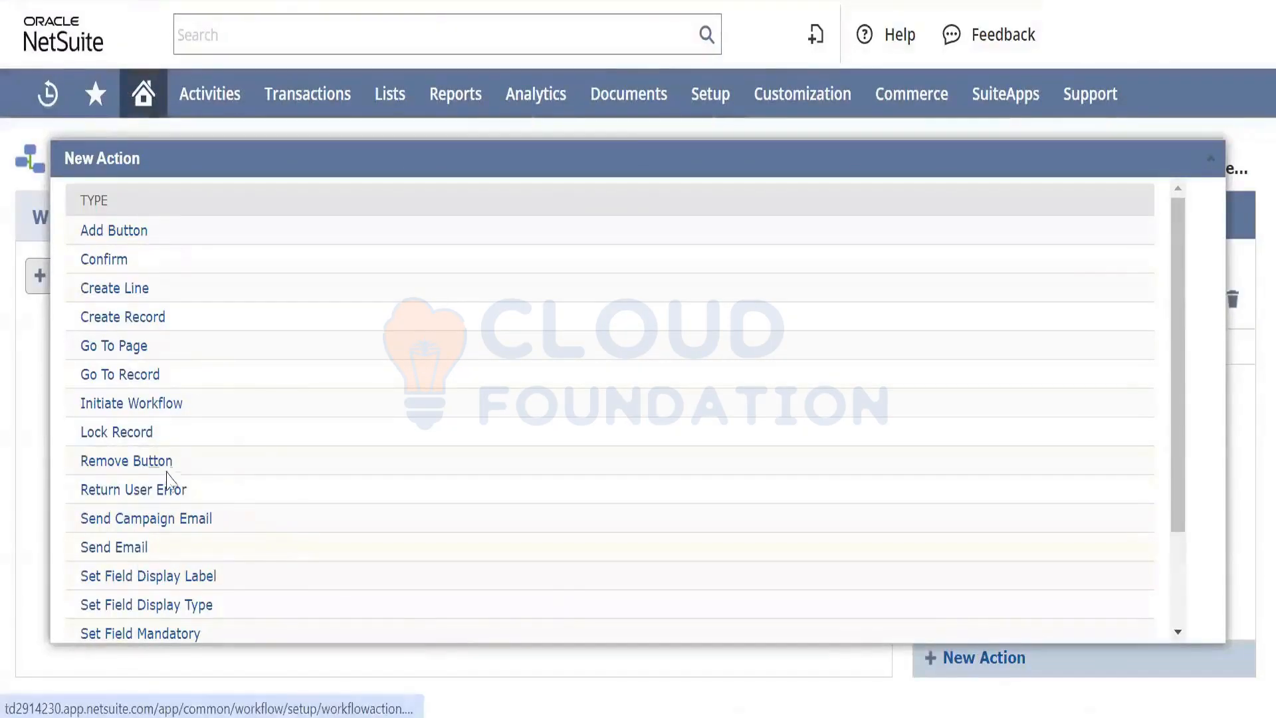
Choose Set Field Value as State 1's new action type and return to the purchase order form
scroll(168, 477, "down", 2)
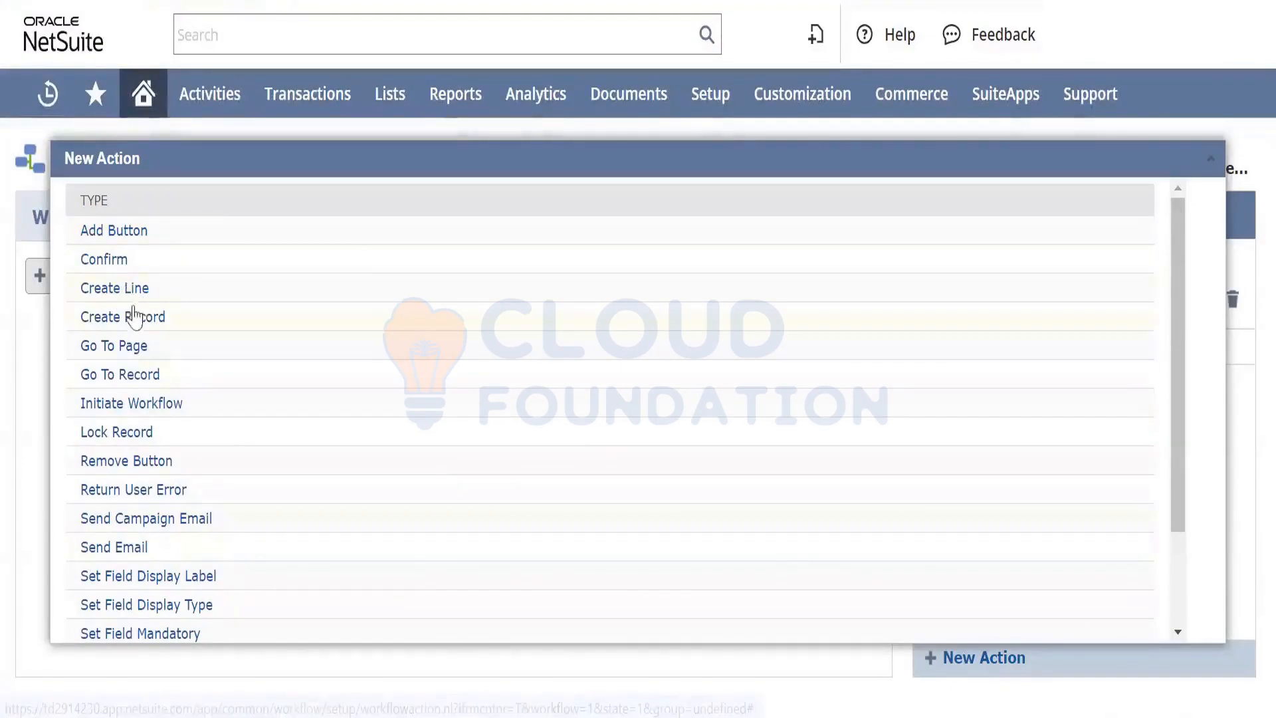
scroll(124, 375, "down", 3)
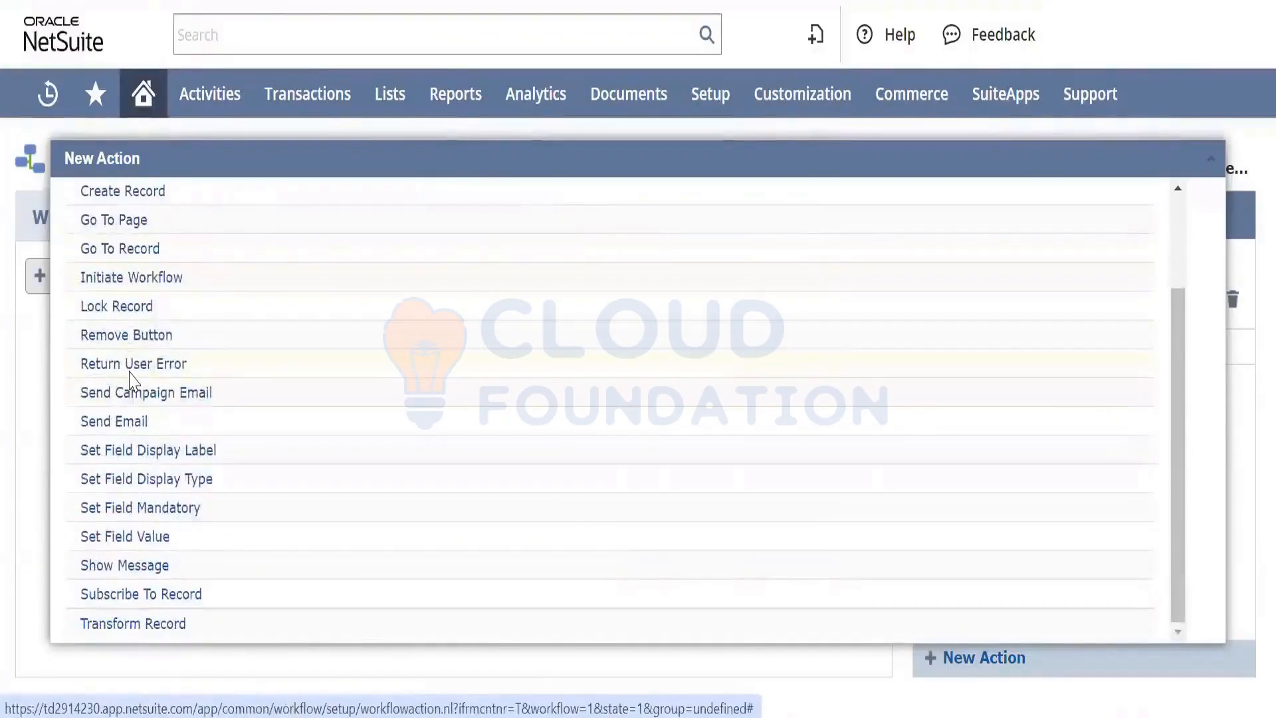
left_click(121, 519)
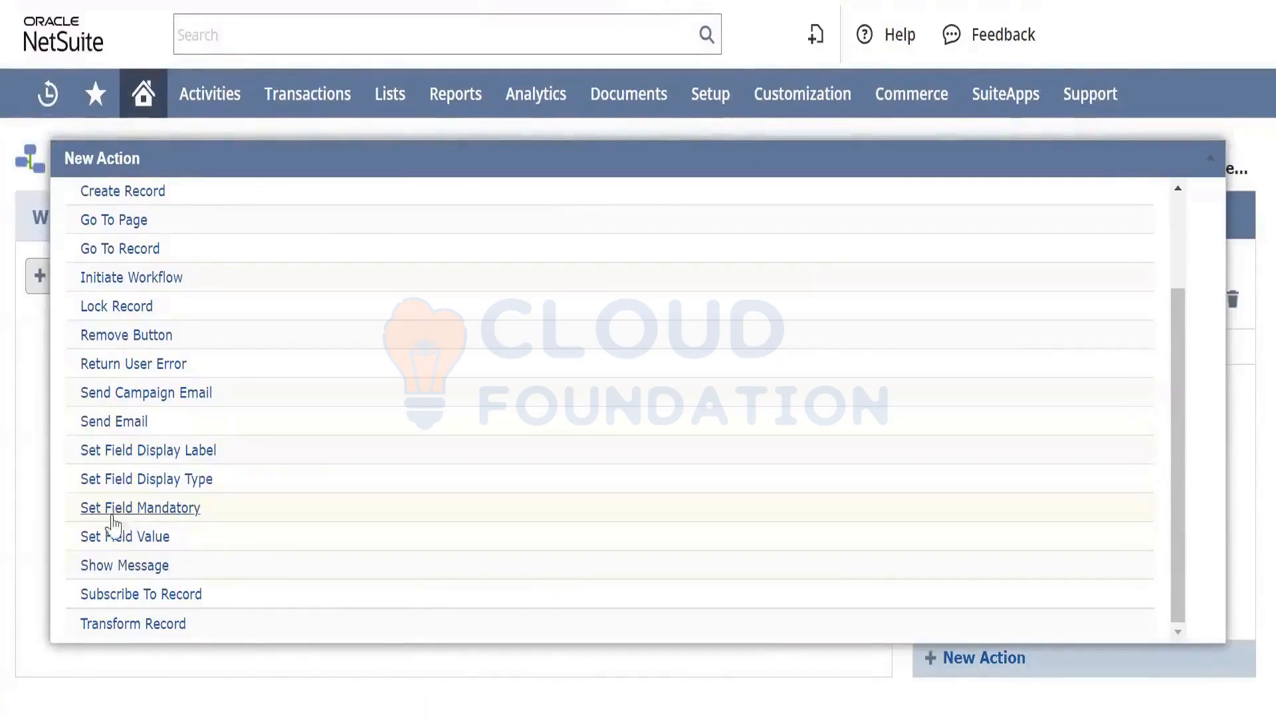
left_click(125, 537)
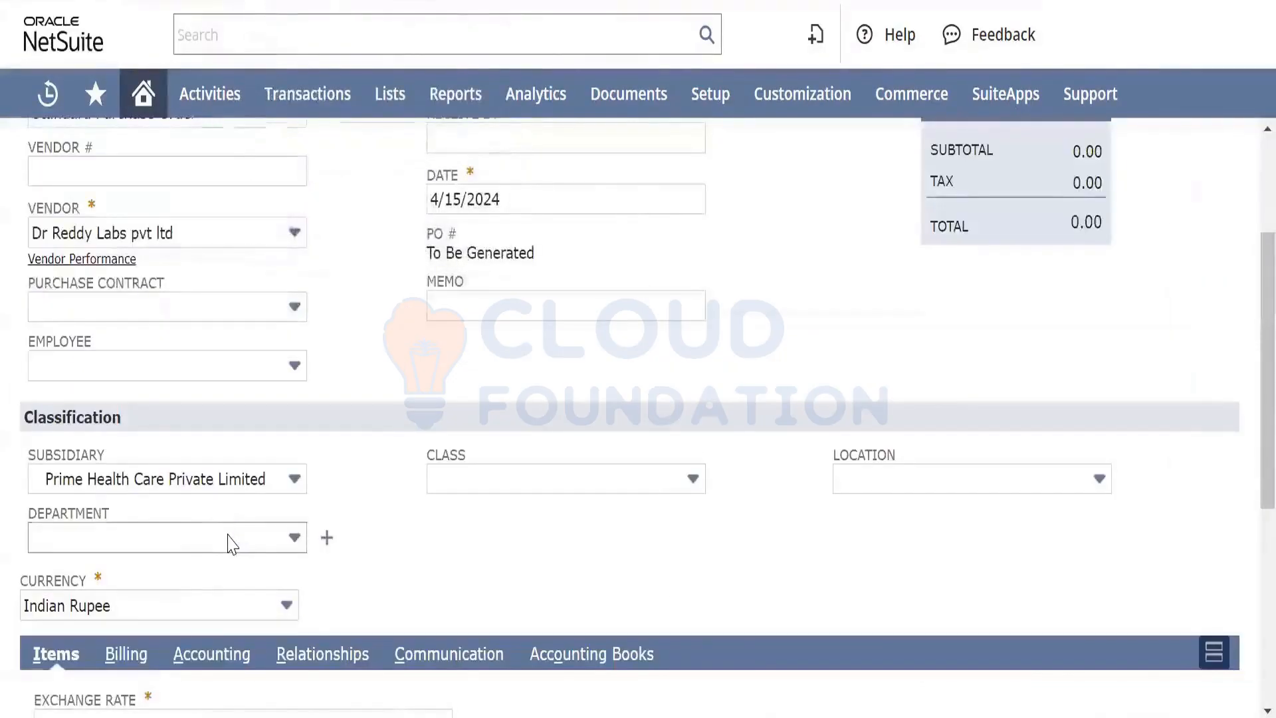
Search for the department field and choose Department (Main) as the field the action sets
left_click(232, 543)
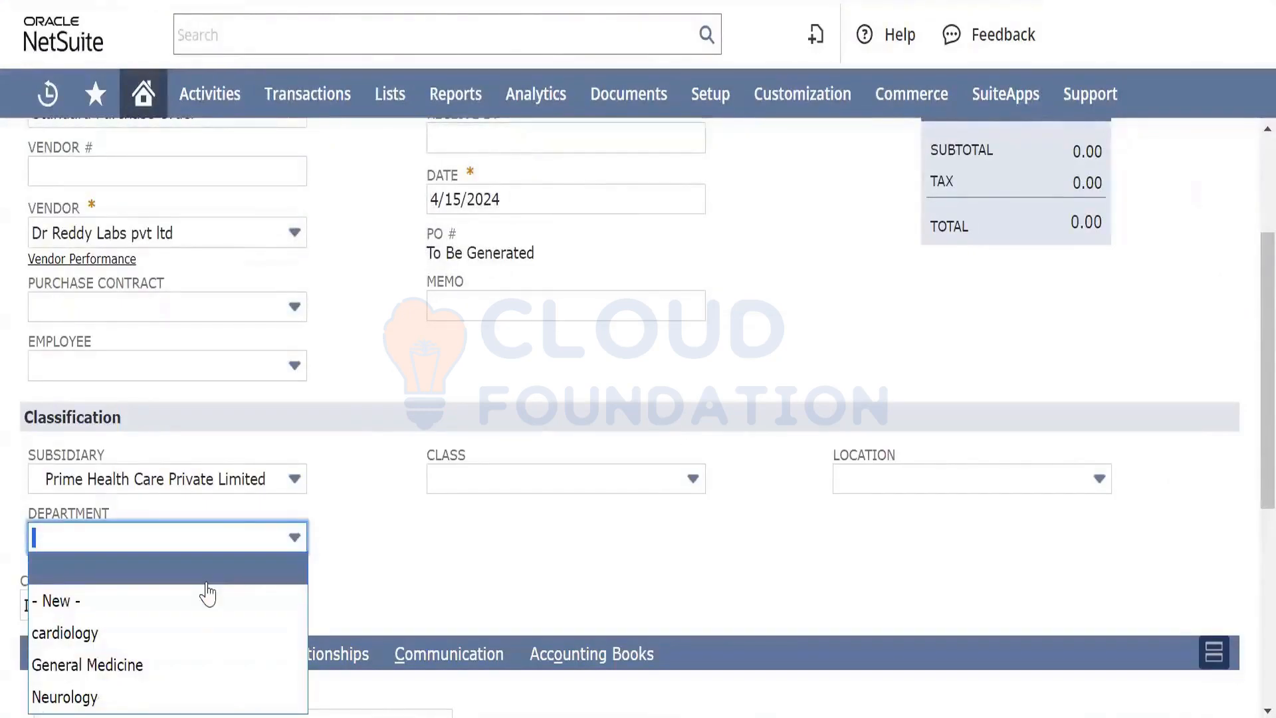
left_click(408, 545)
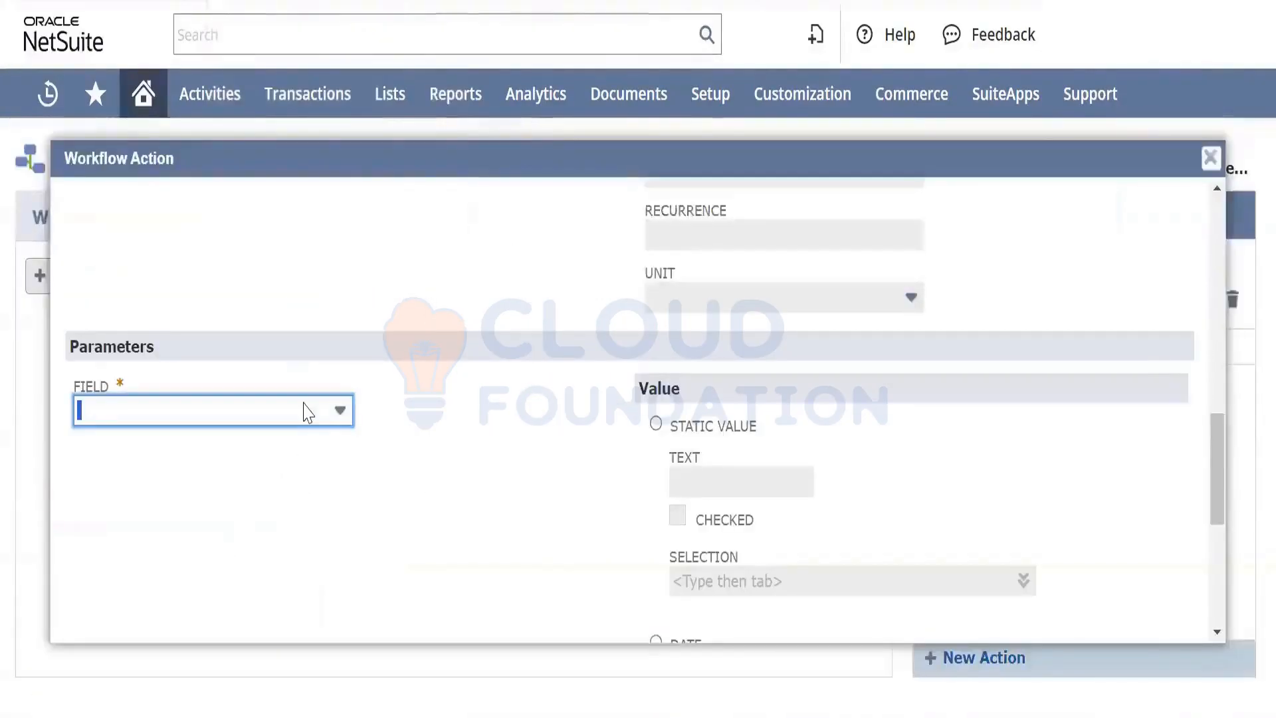
left_click(308, 412)
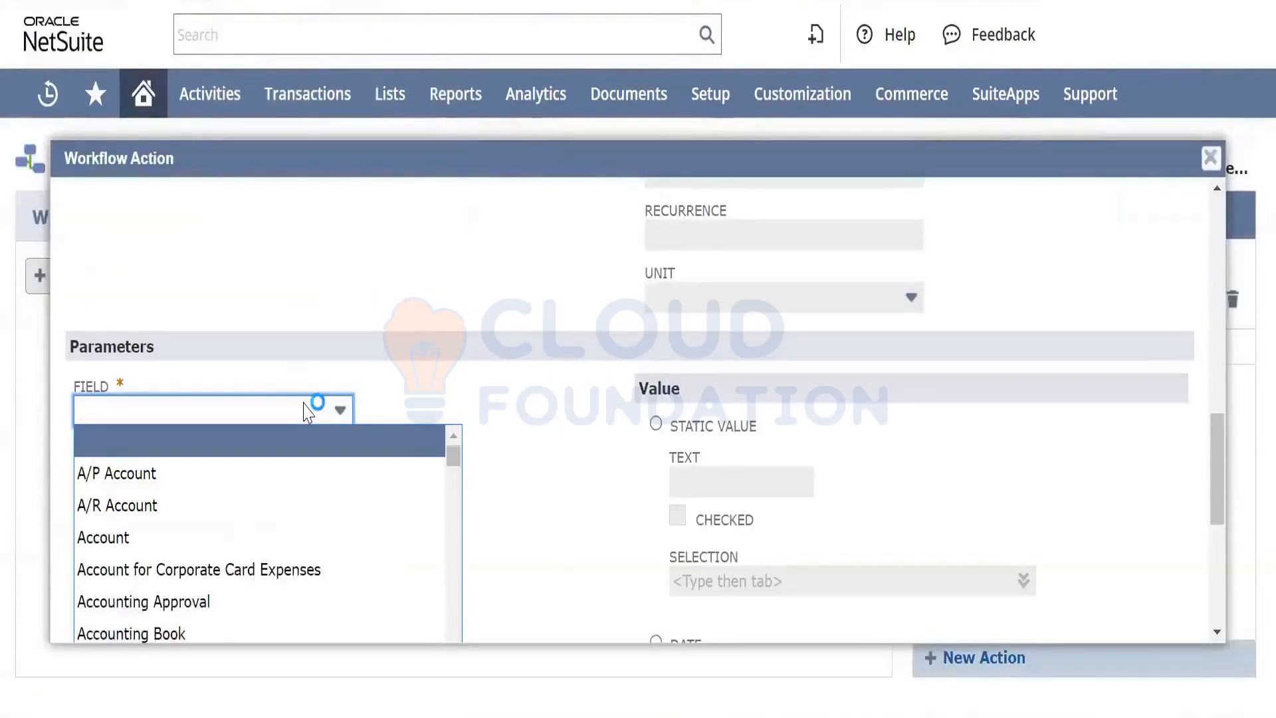
type("dep")
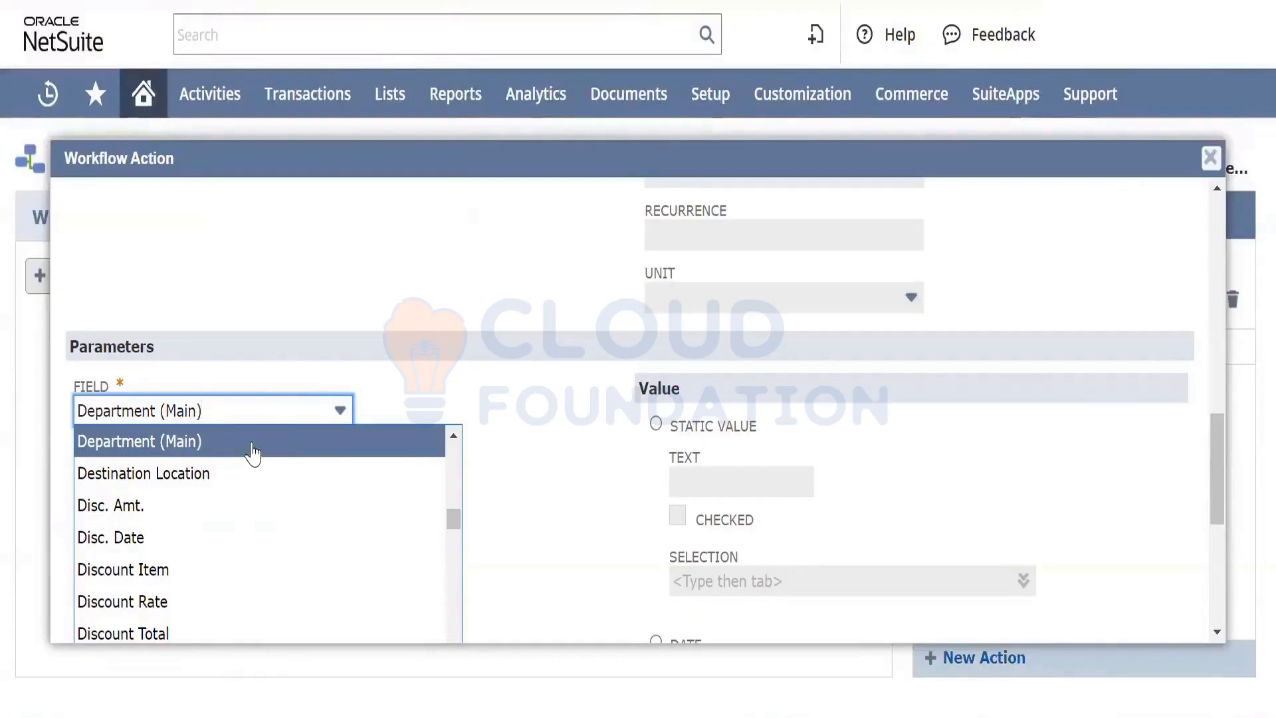
key("ctrl+f")
type("d")
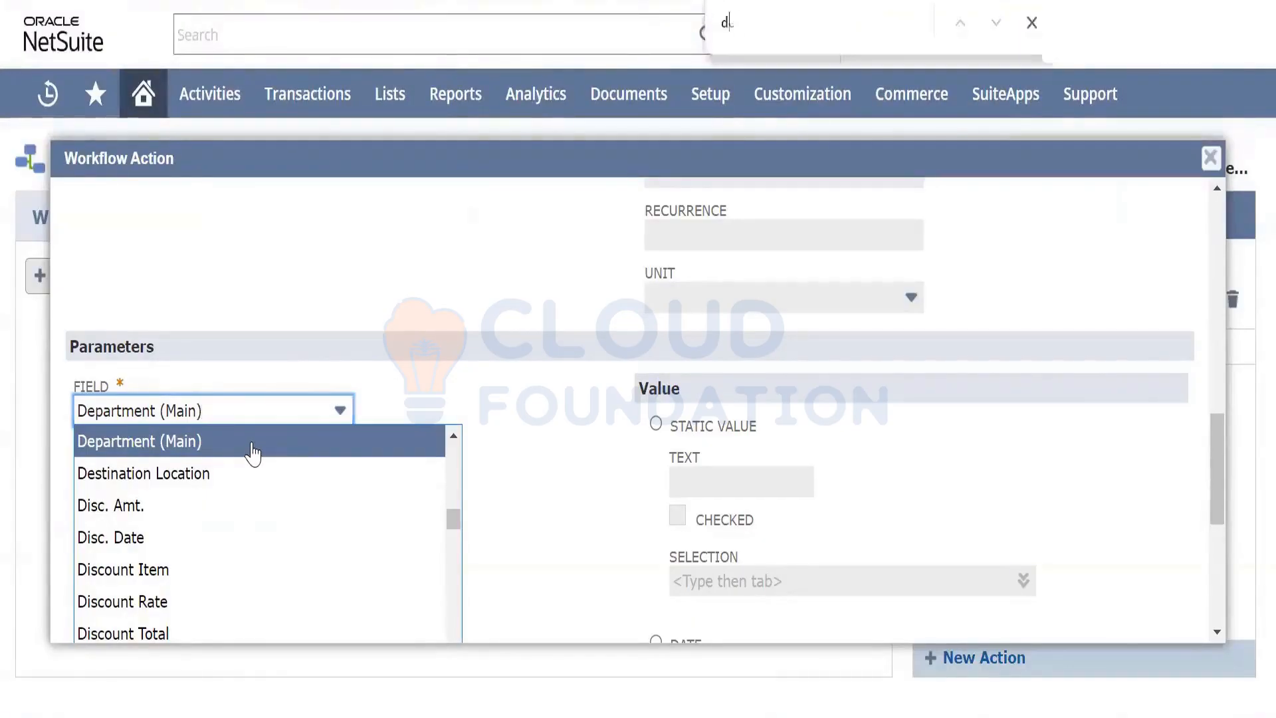
type("ep")
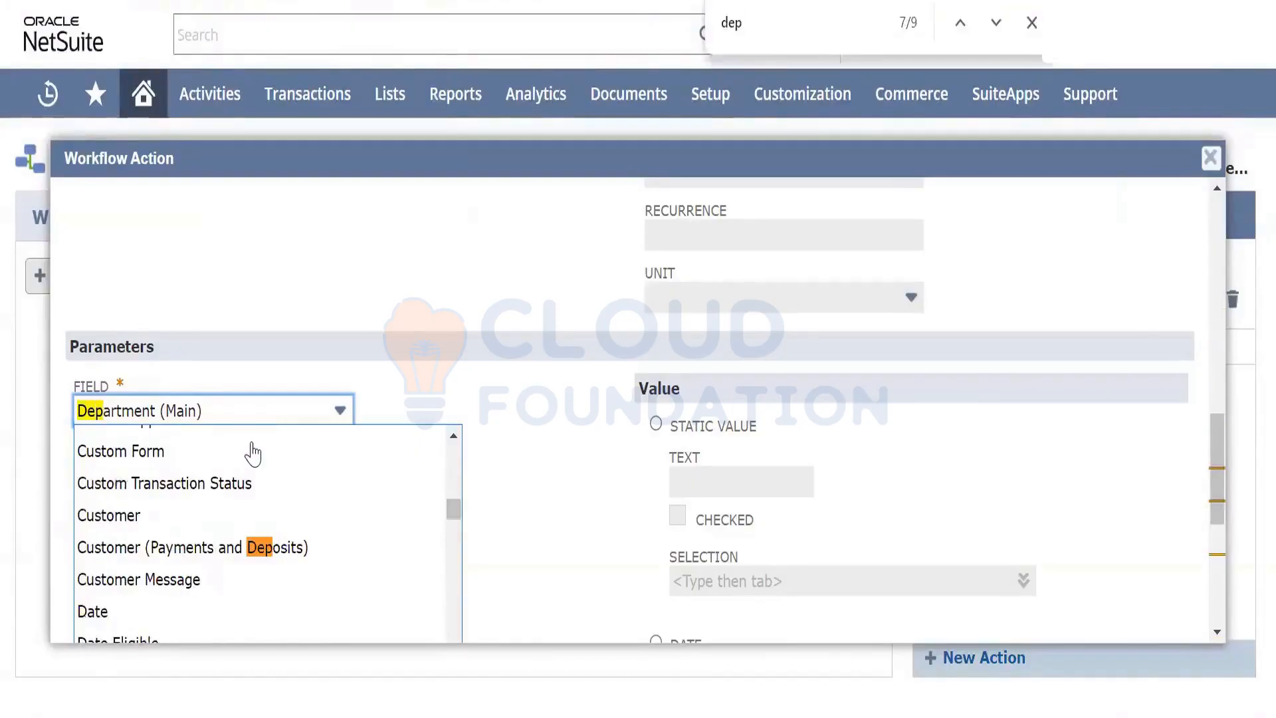
type("artm")
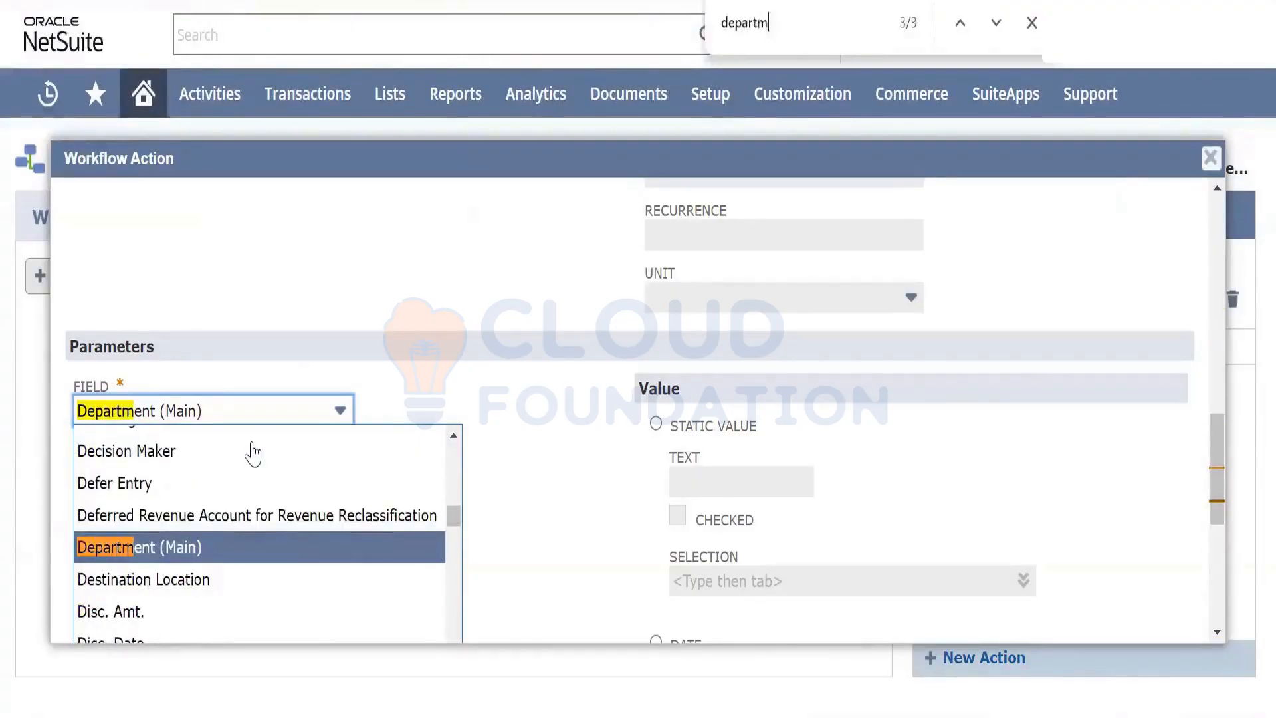
type("ent")
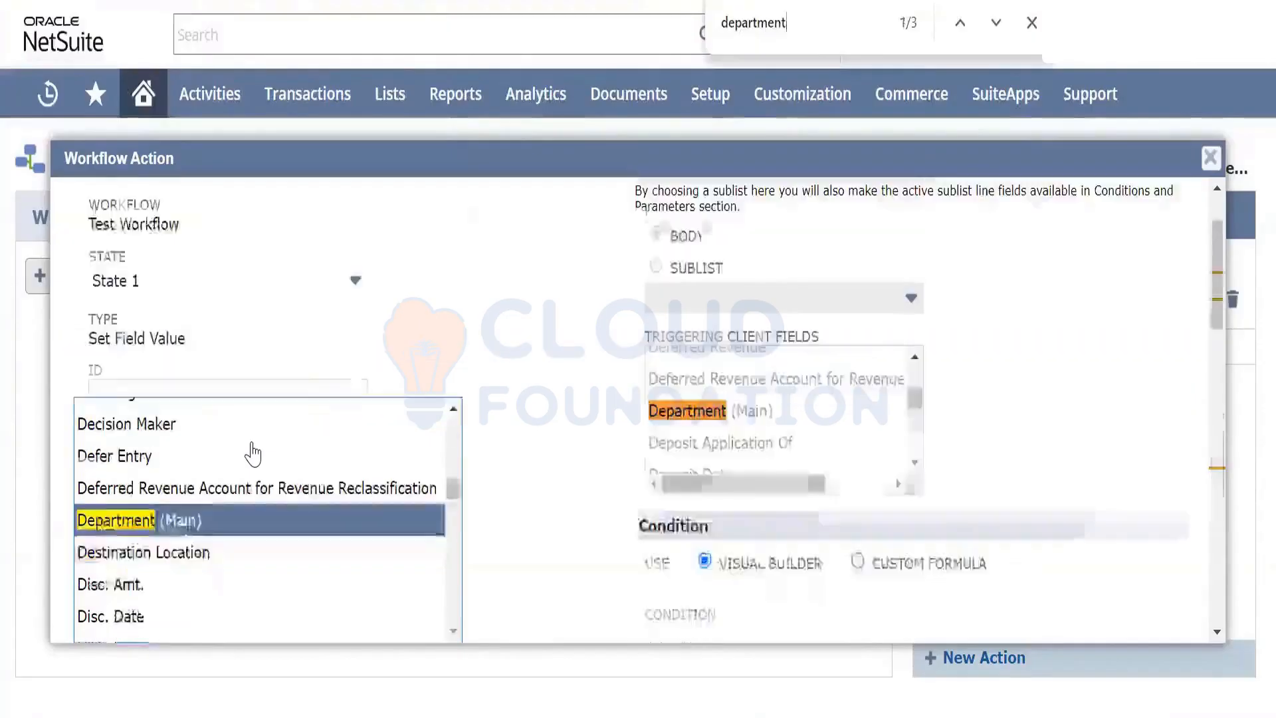
key("Return")
key("Return")
key("Return")
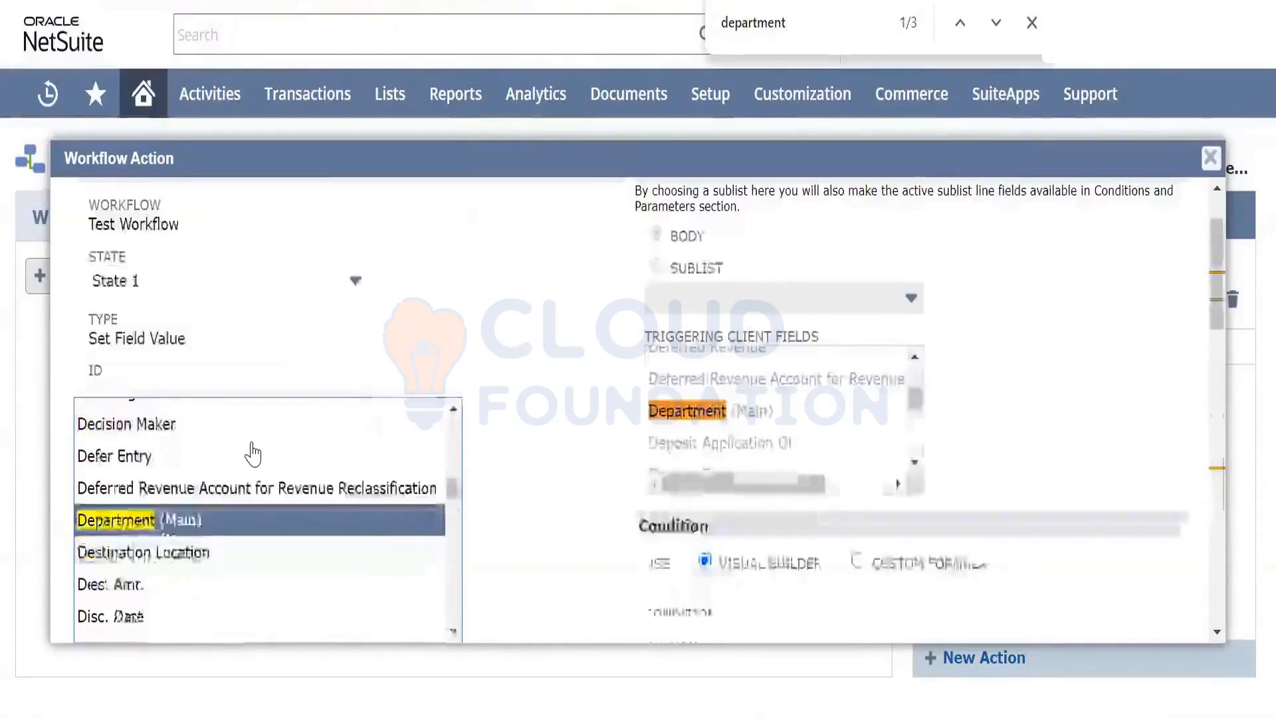
key("Return")
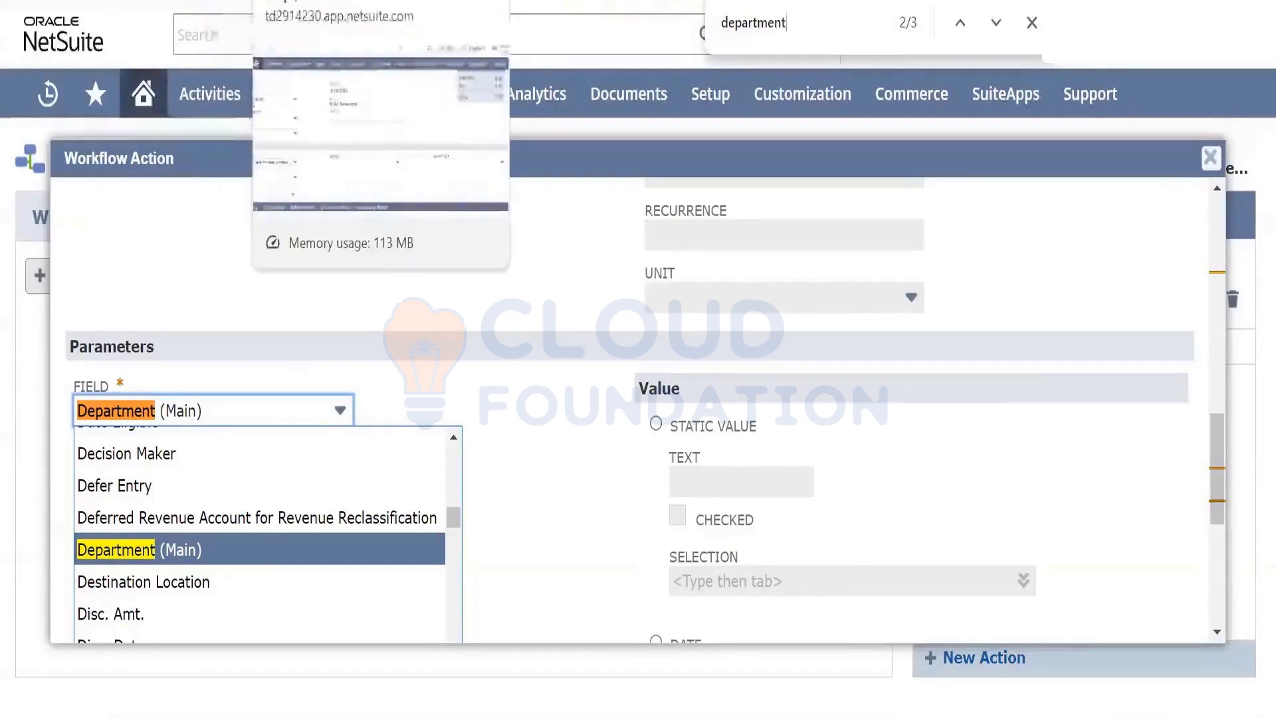
left_click(312, 0)
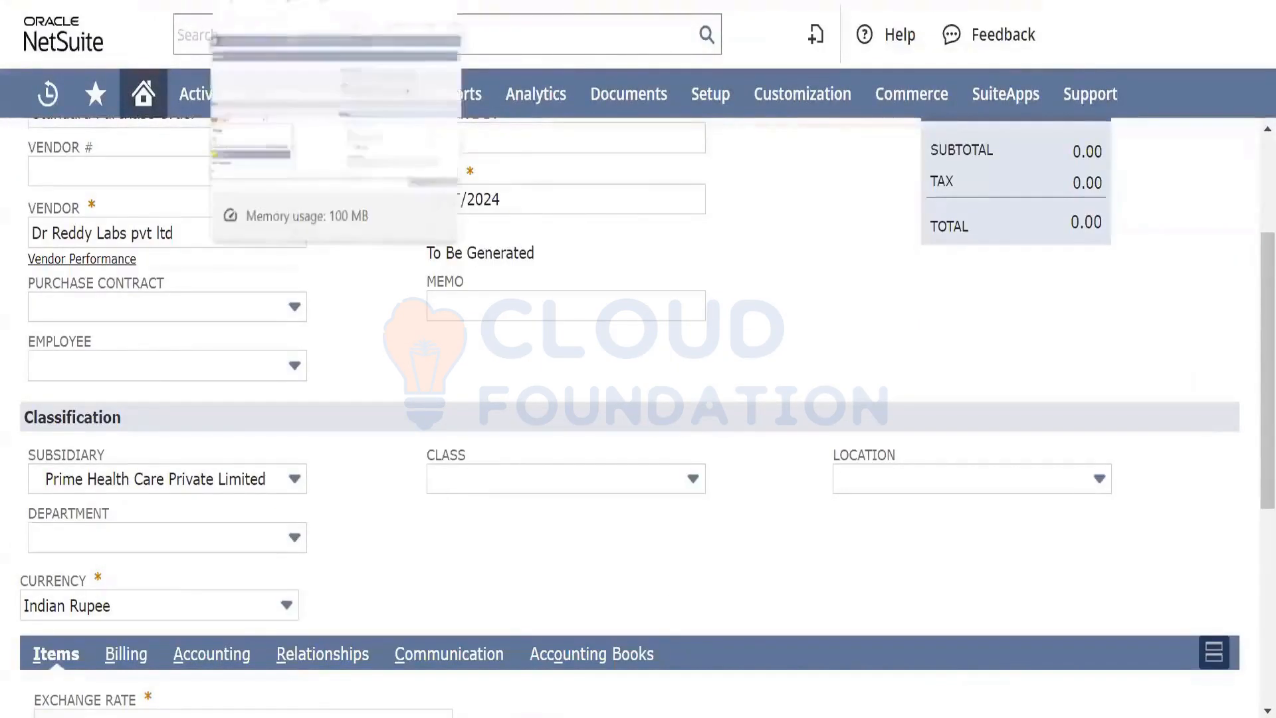
left_click(266, 0)
left_click(178, 559)
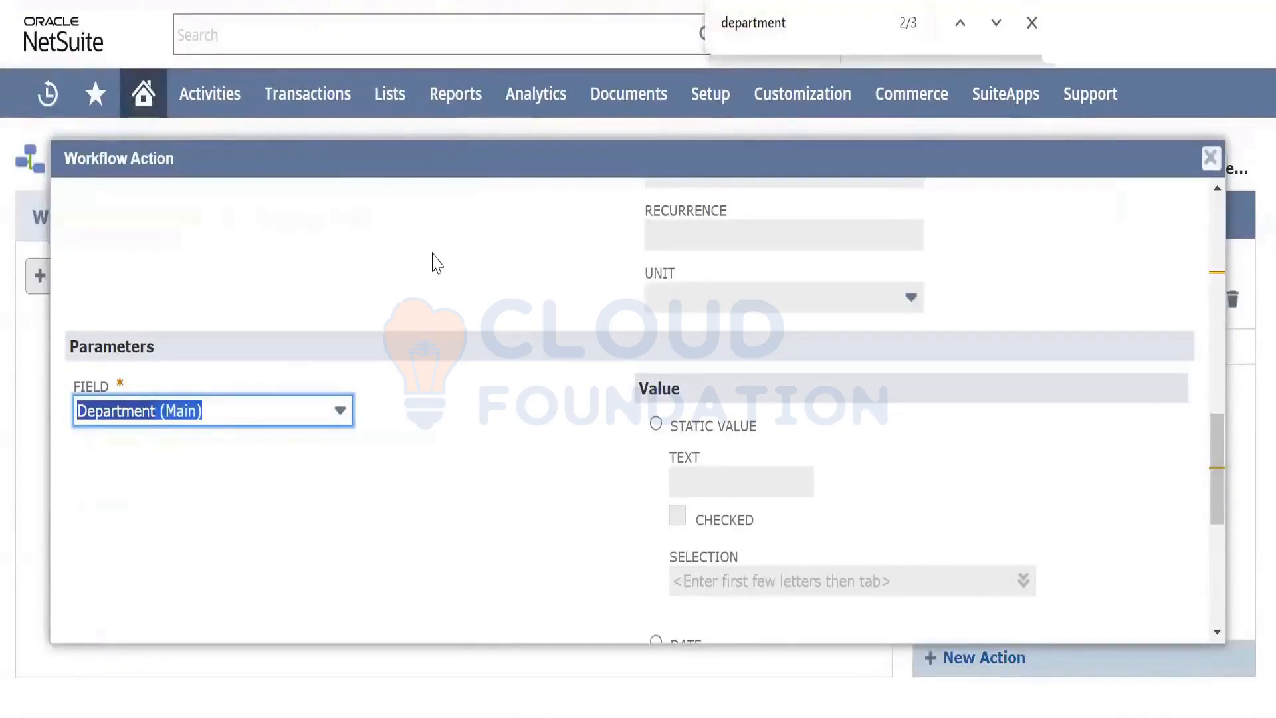
scroll(436, 262, "up", 8)
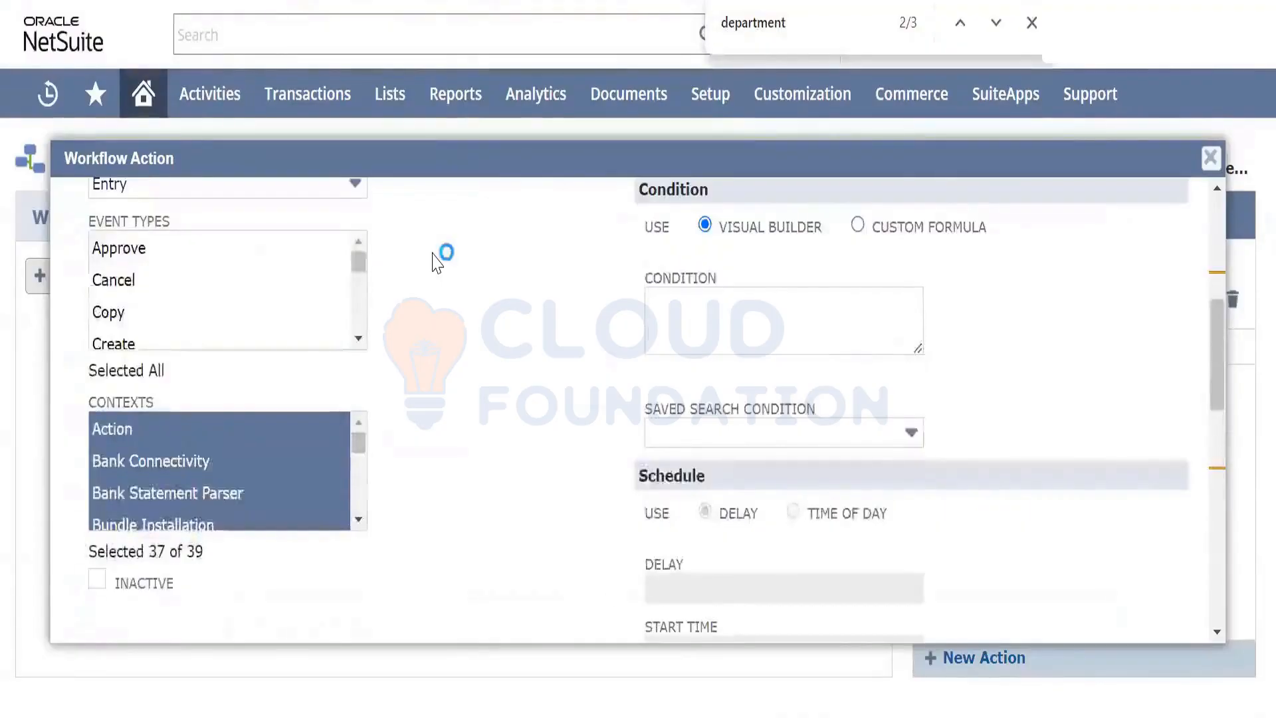
scroll(437, 262, "up", 2)
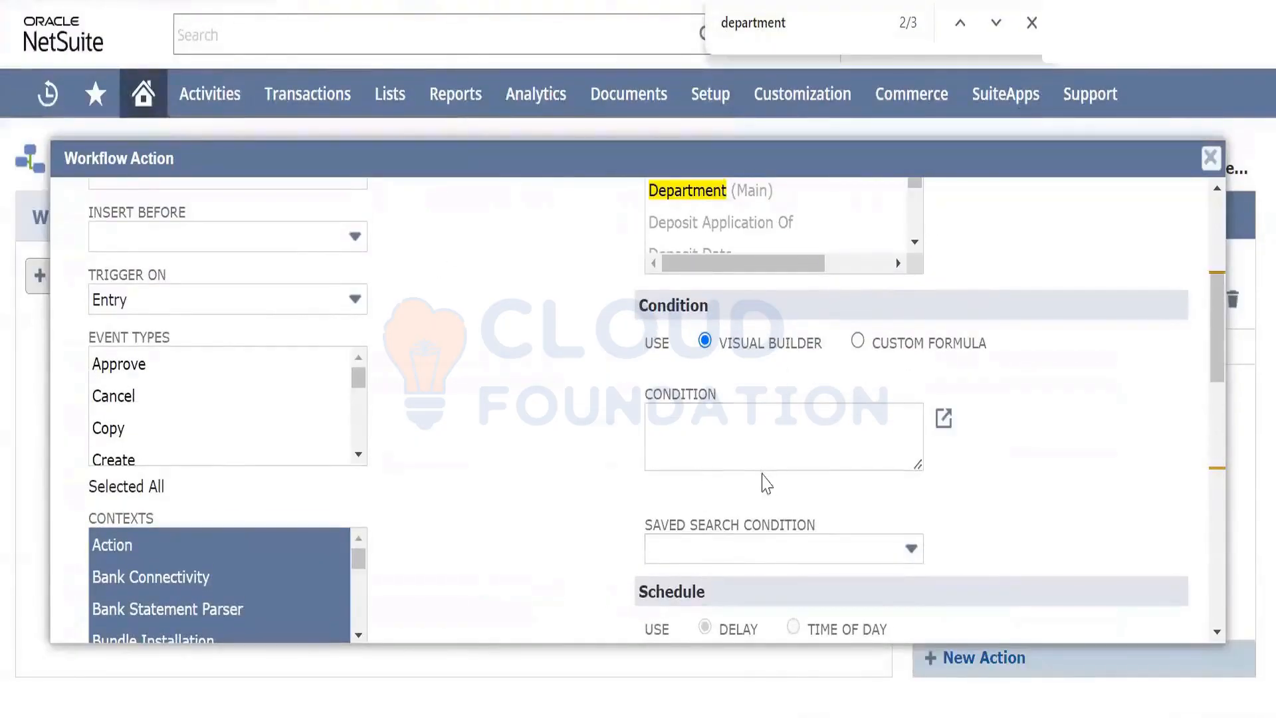
left_click(758, 440)
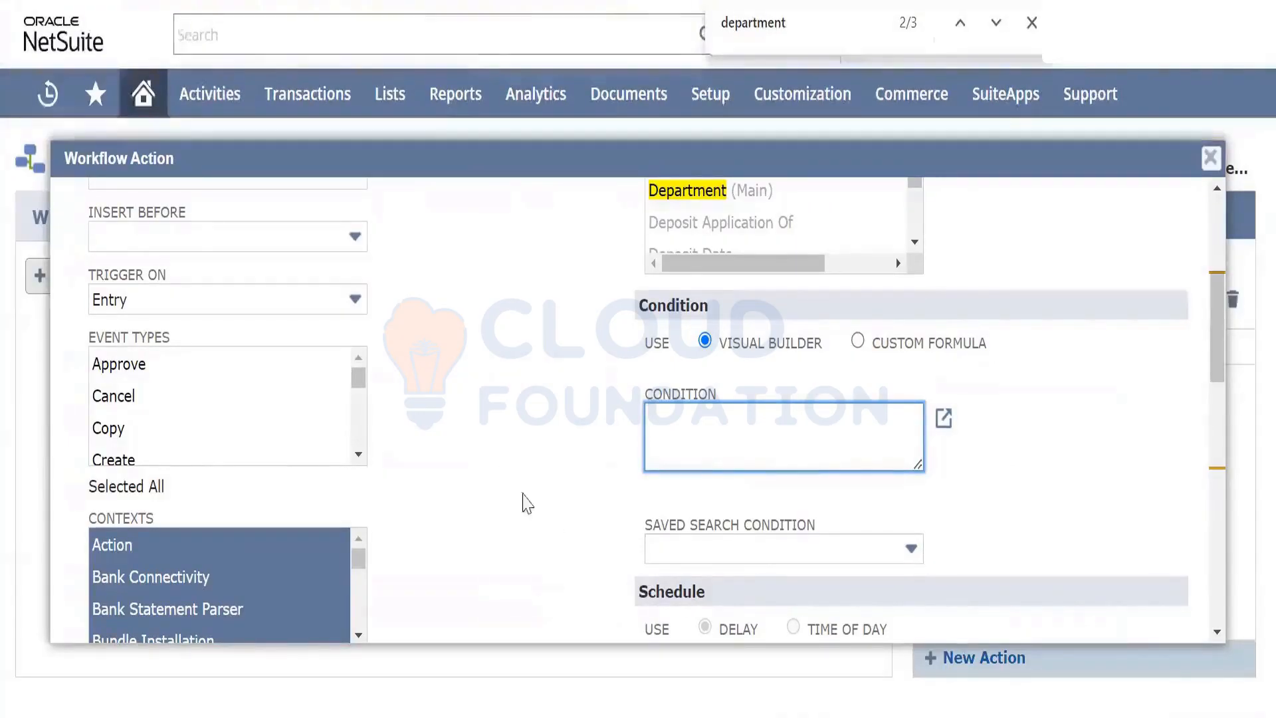
scroll(537, 503, "down", 2)
scroll(537, 503, "down", 5)
scroll(537, 503, "down", 5)
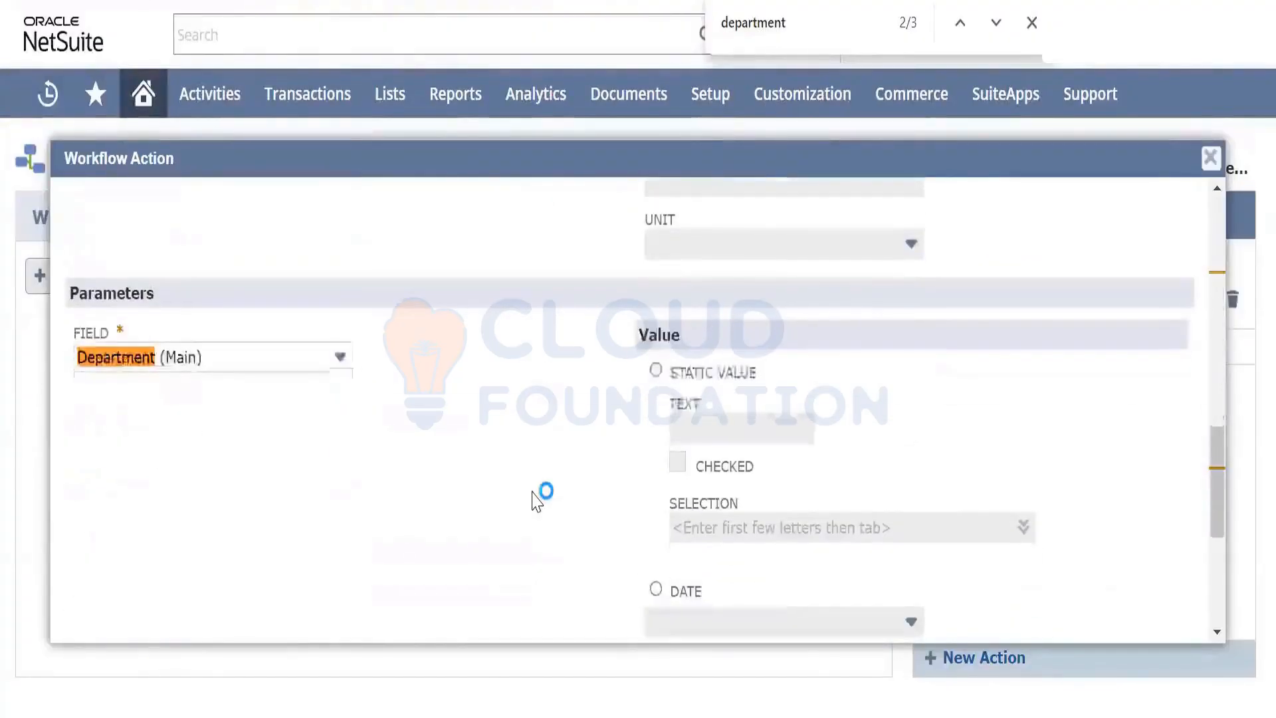
scroll(537, 503, "down", 2)
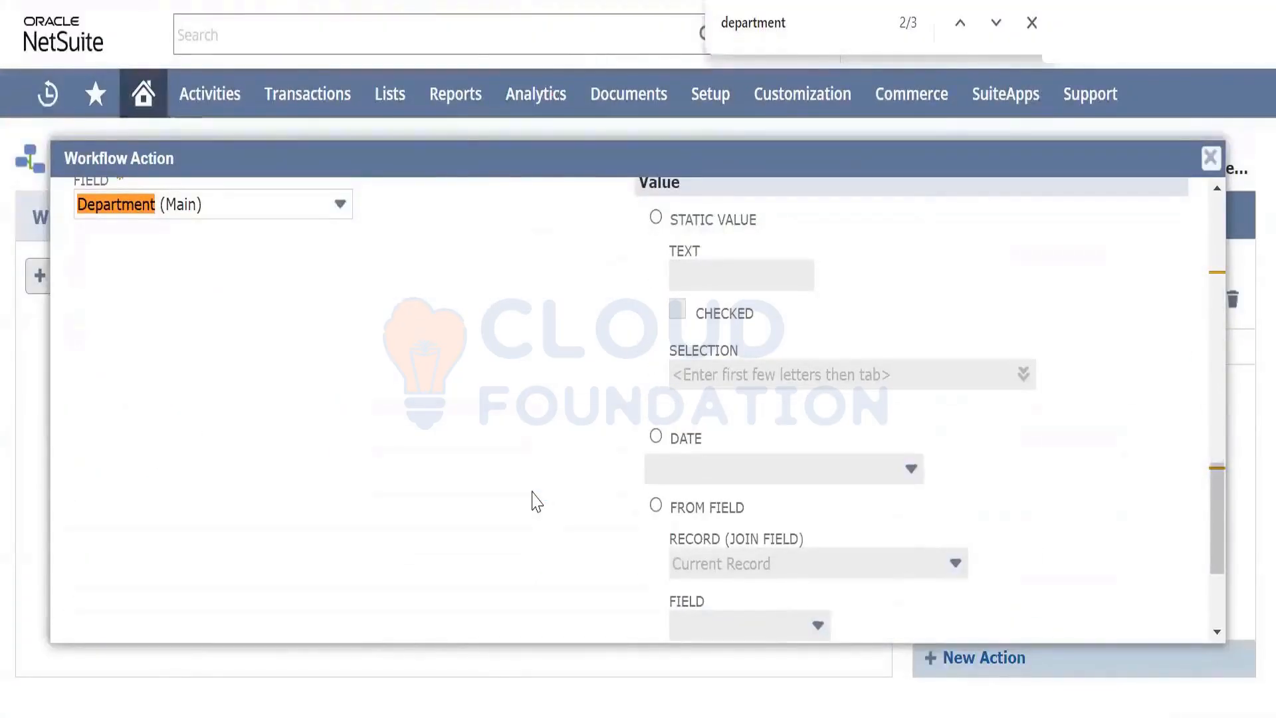
scroll(589, 371, "up", 2)
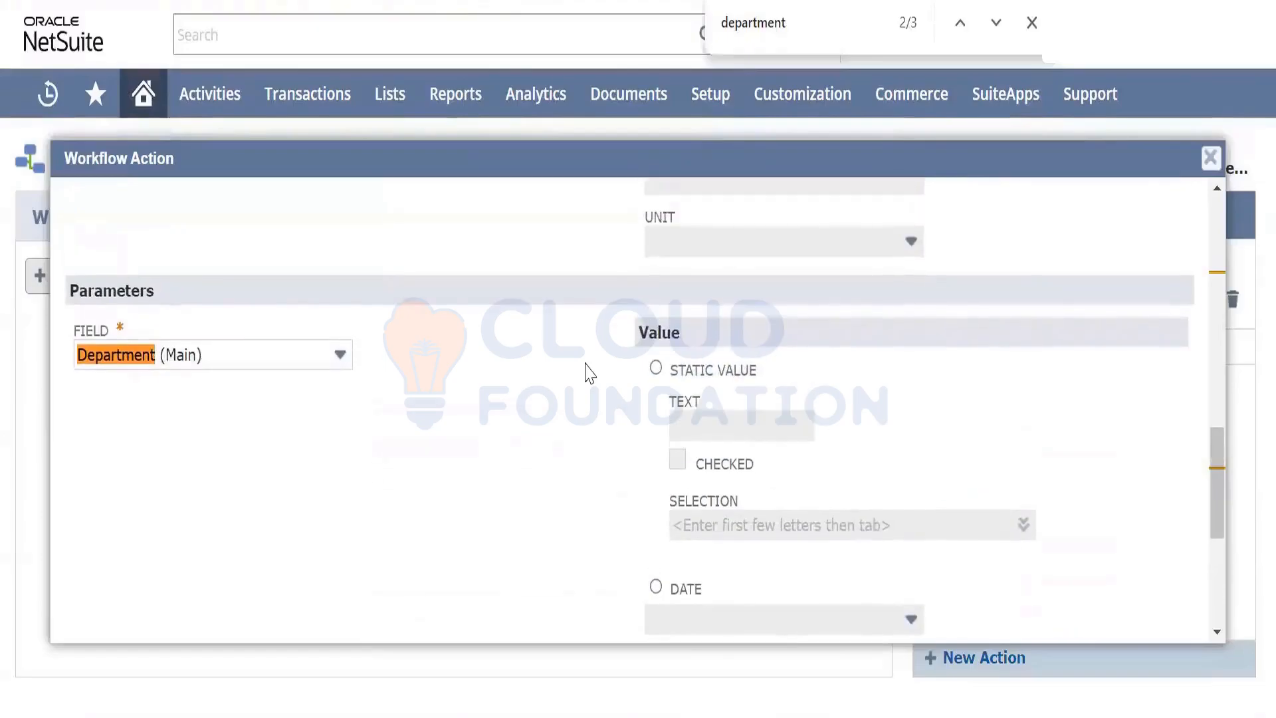
scroll(510, 364, "up", 10)
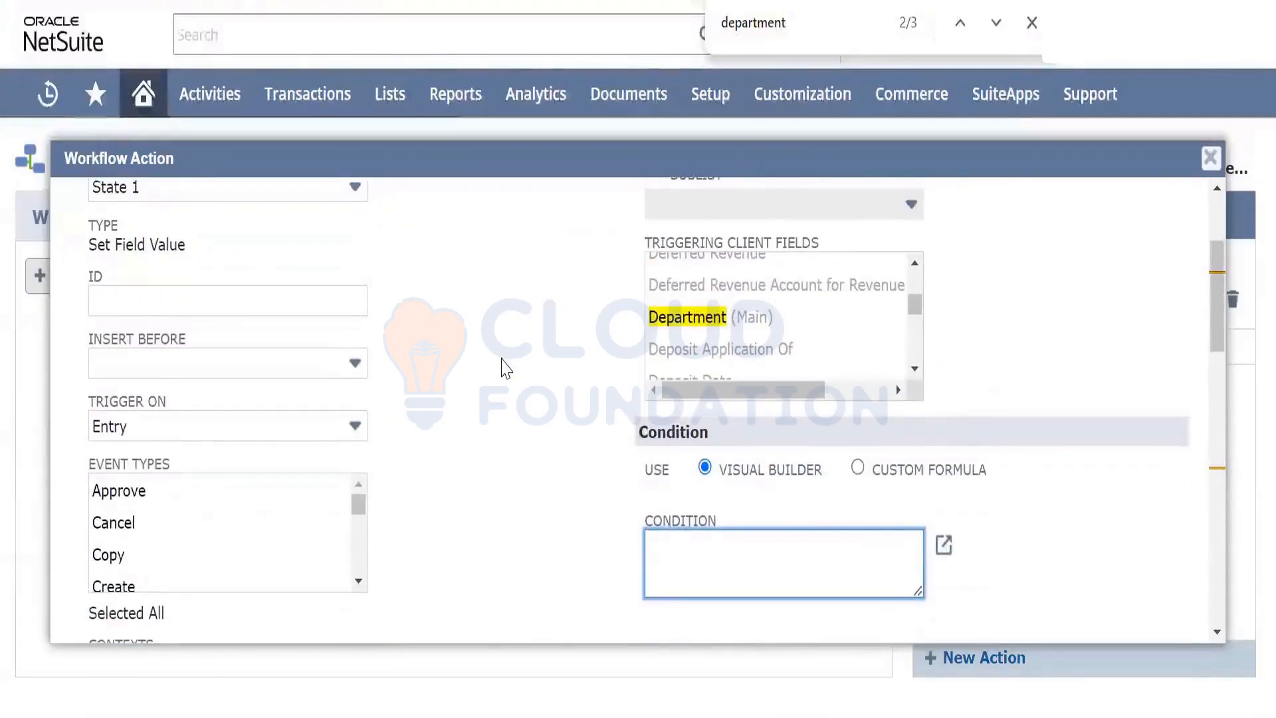
scroll(506, 367, "up", 1)
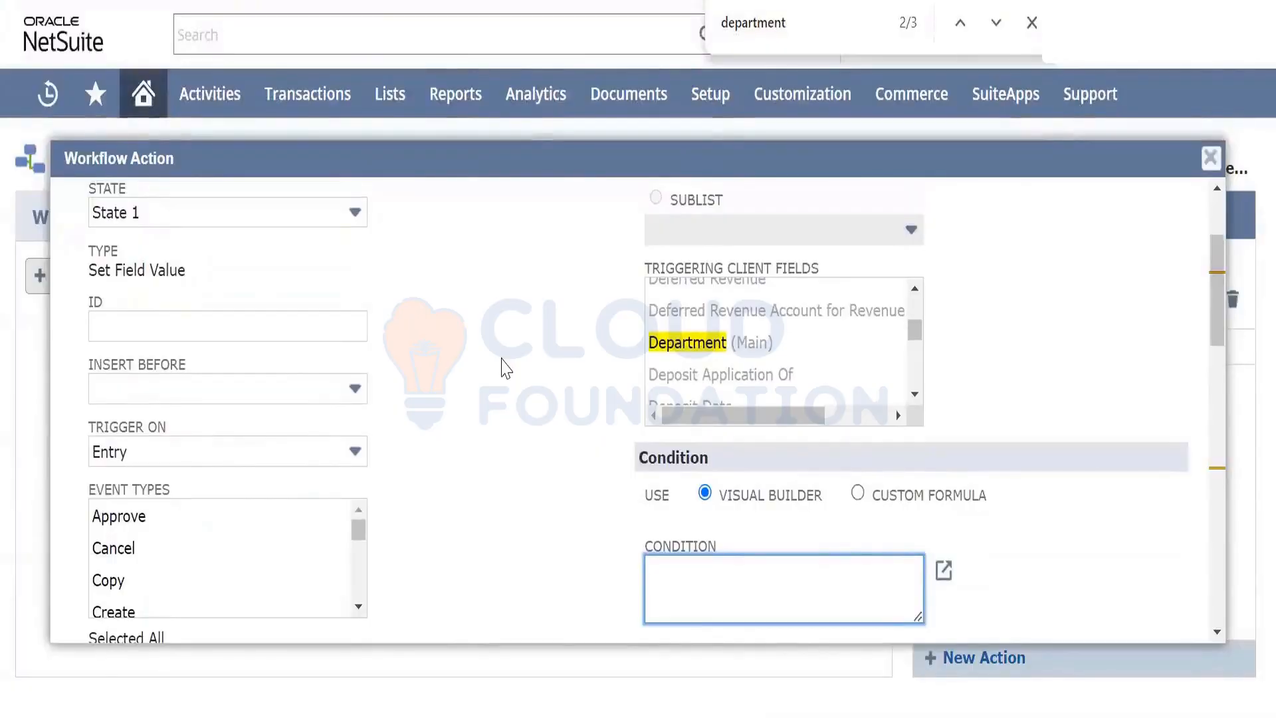
scroll(506, 367, "down", 10)
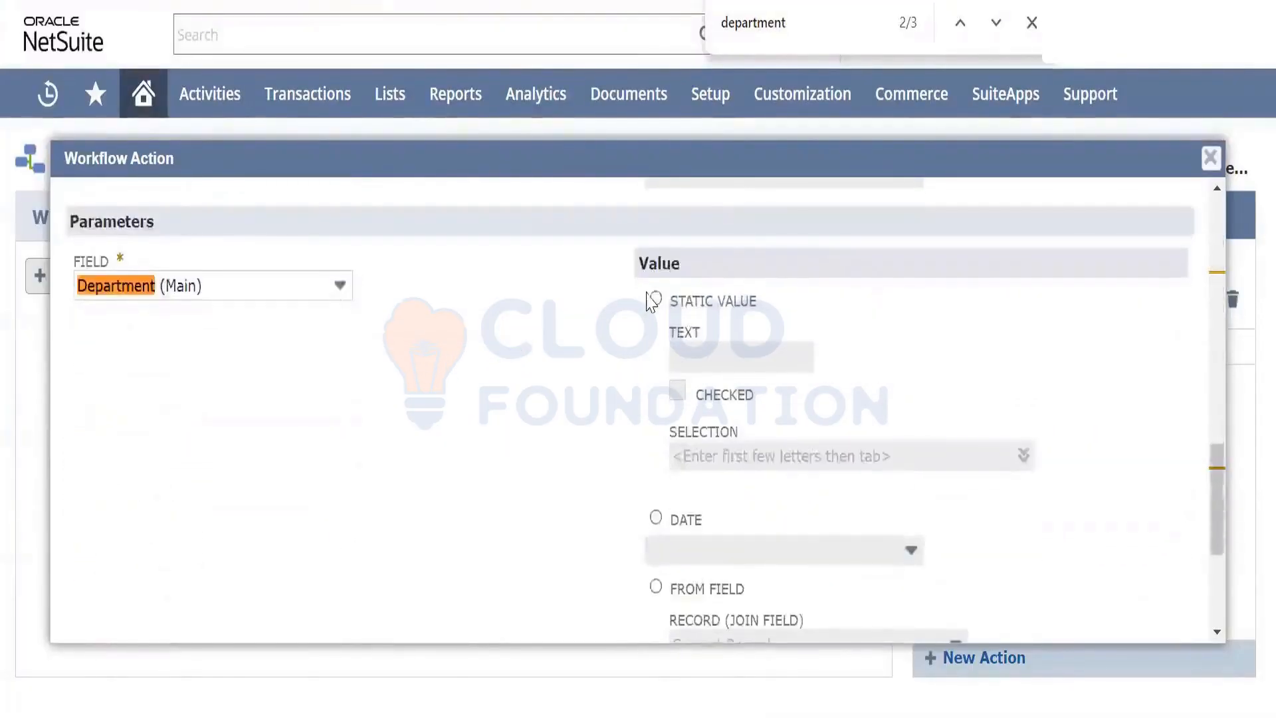
Give Department (Main) the static value General Medicine and save the workflow action
left_click(656, 299)
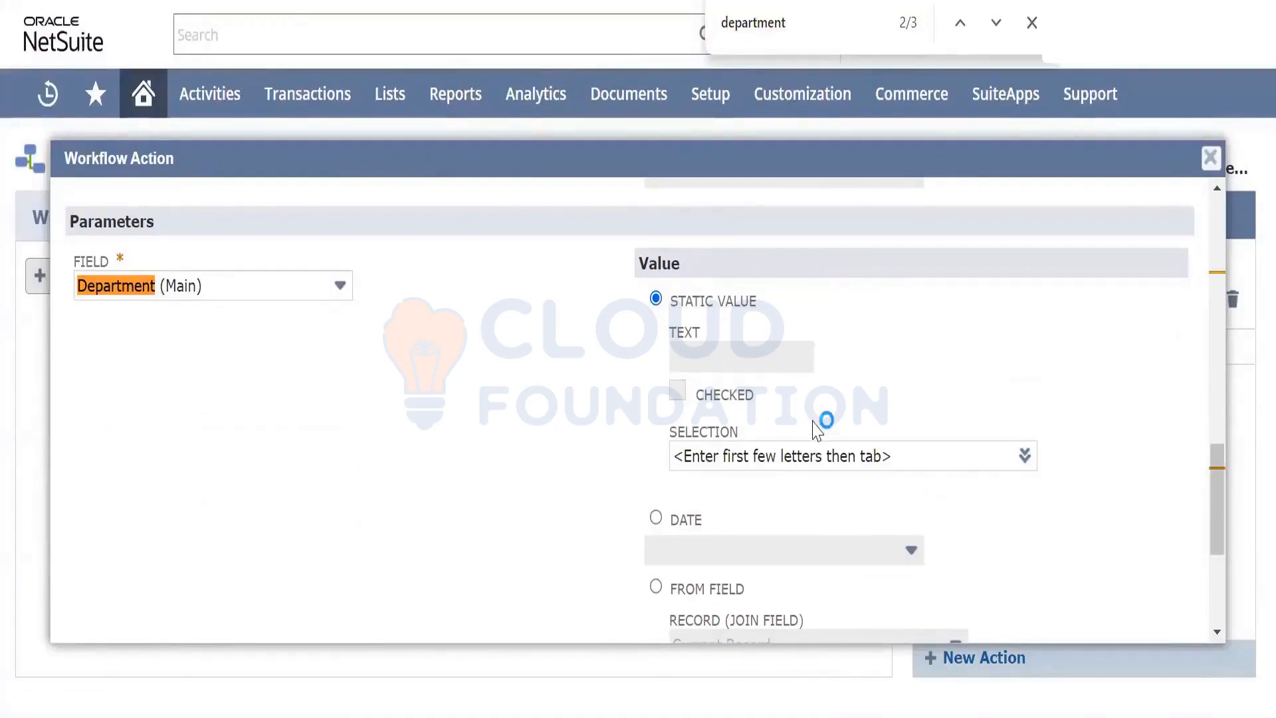
mouse_move(1024, 456)
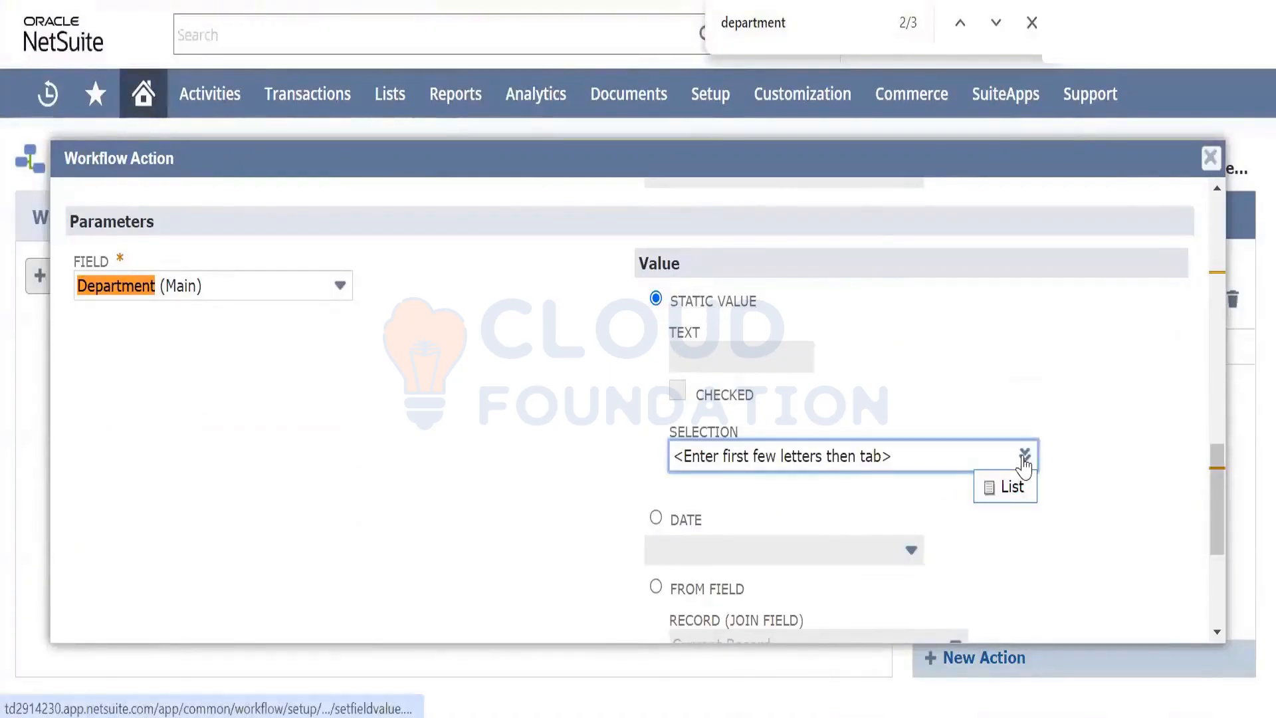
left_click(1011, 490)
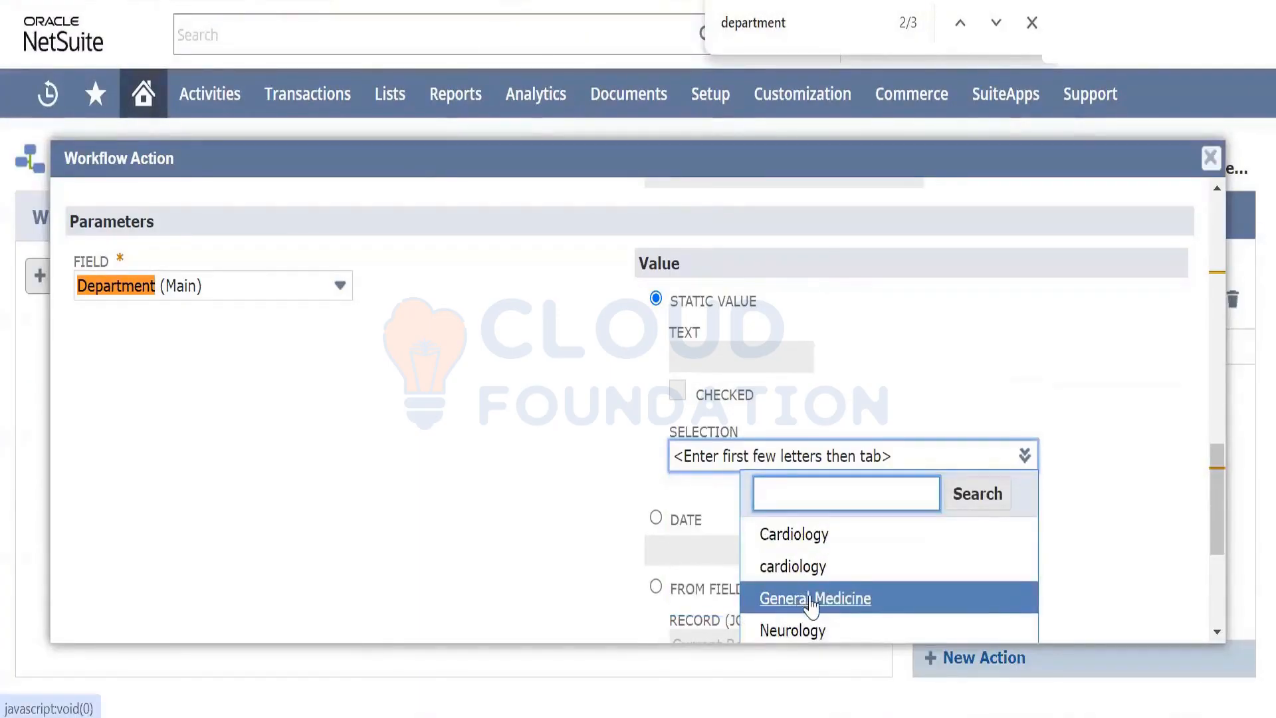
left_click(813, 601)
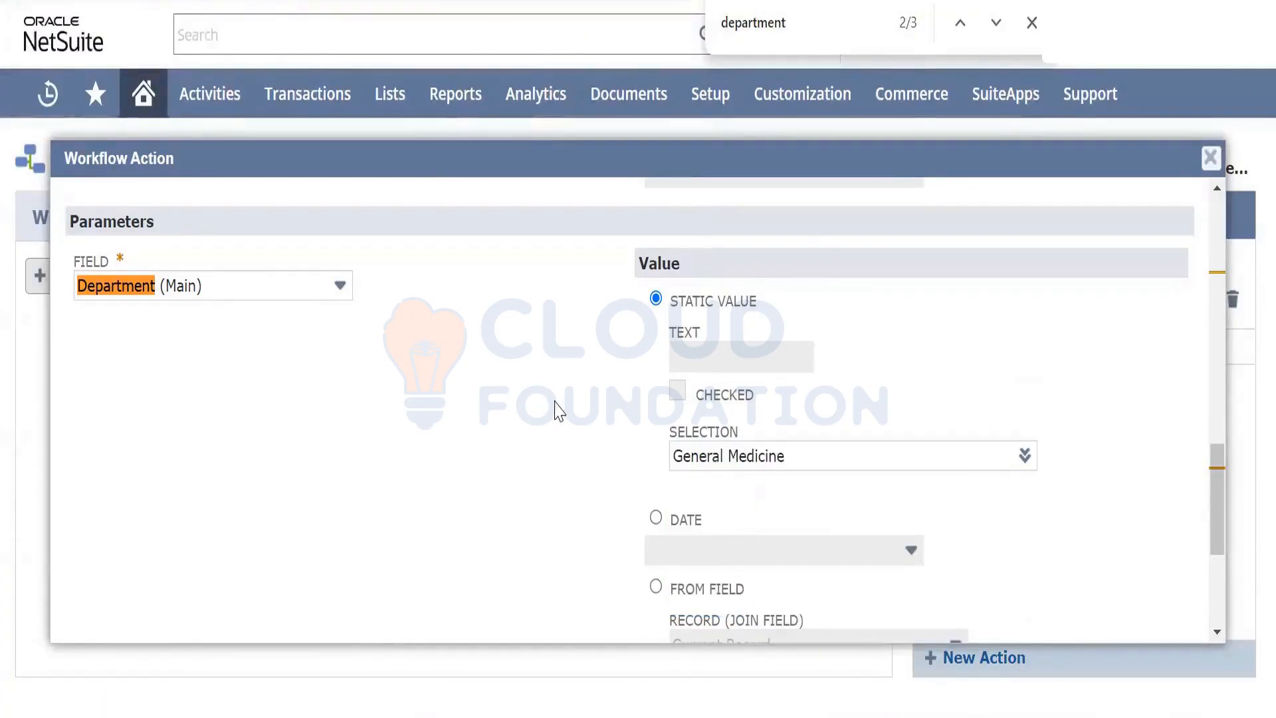
scroll(559, 411, "down", 3)
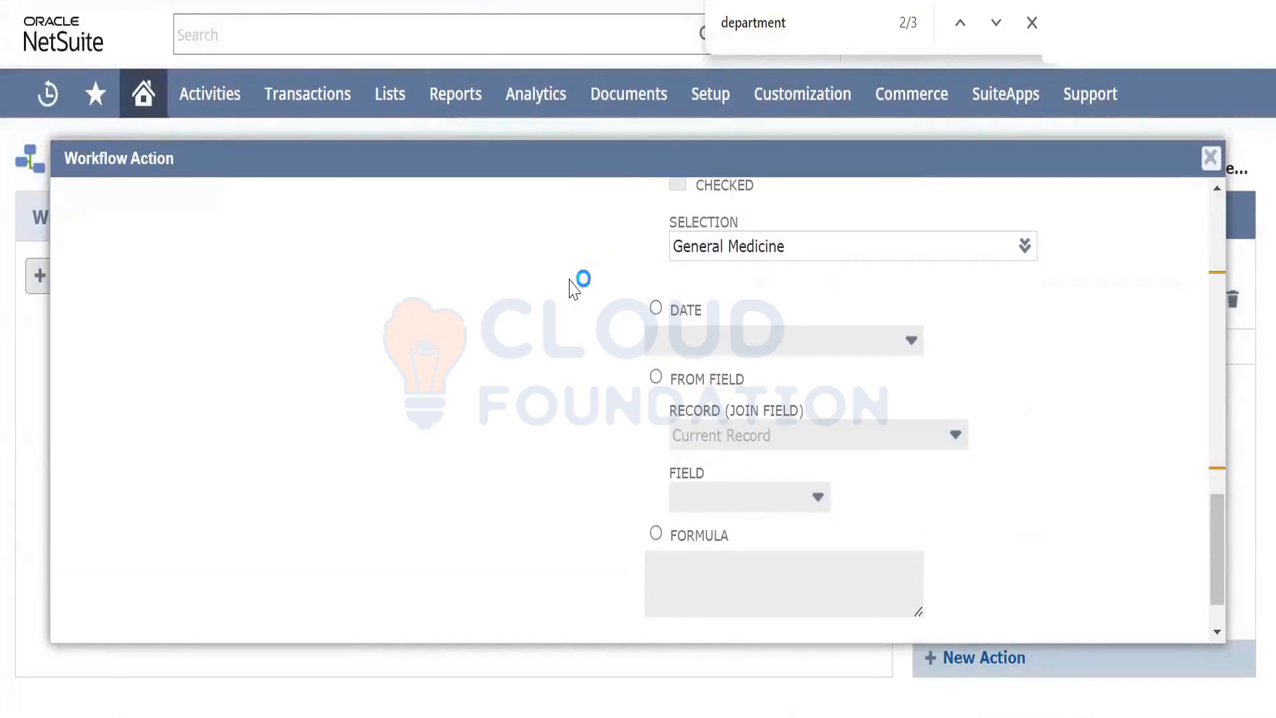
scroll(574, 289, "up", 3)
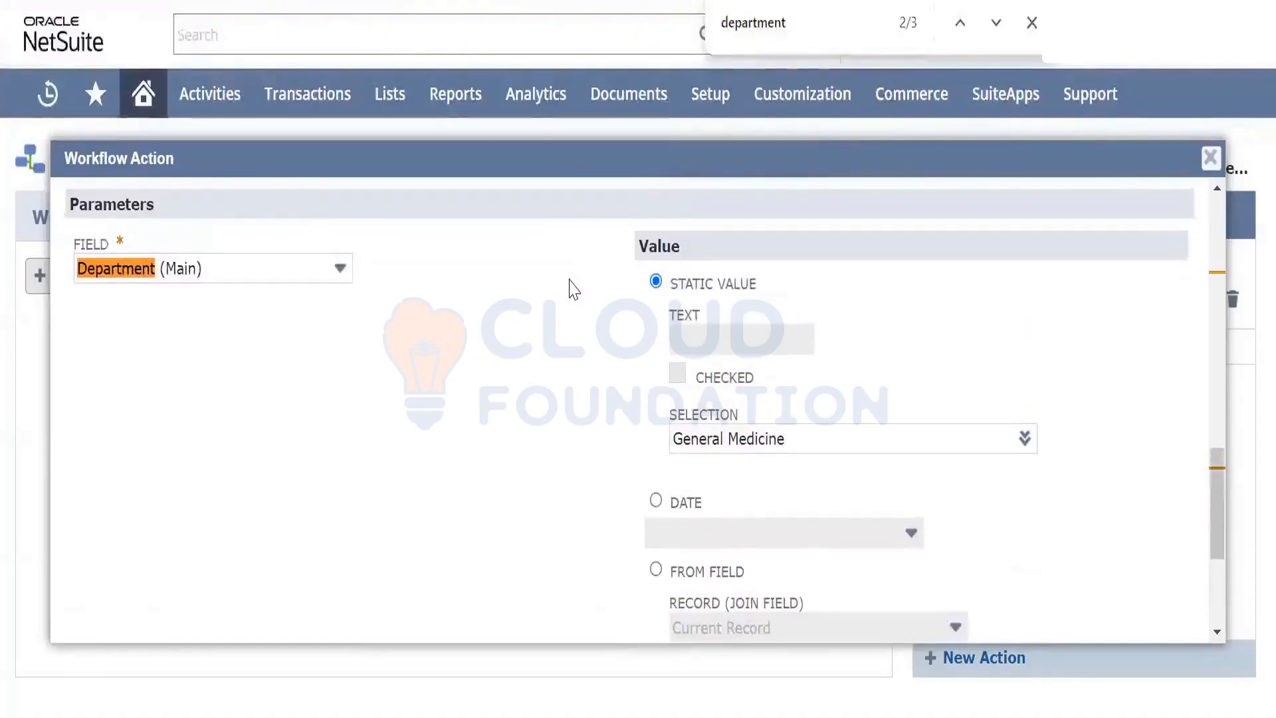
scroll(574, 289, "up", 1)
scroll(570, 284, "down", 3)
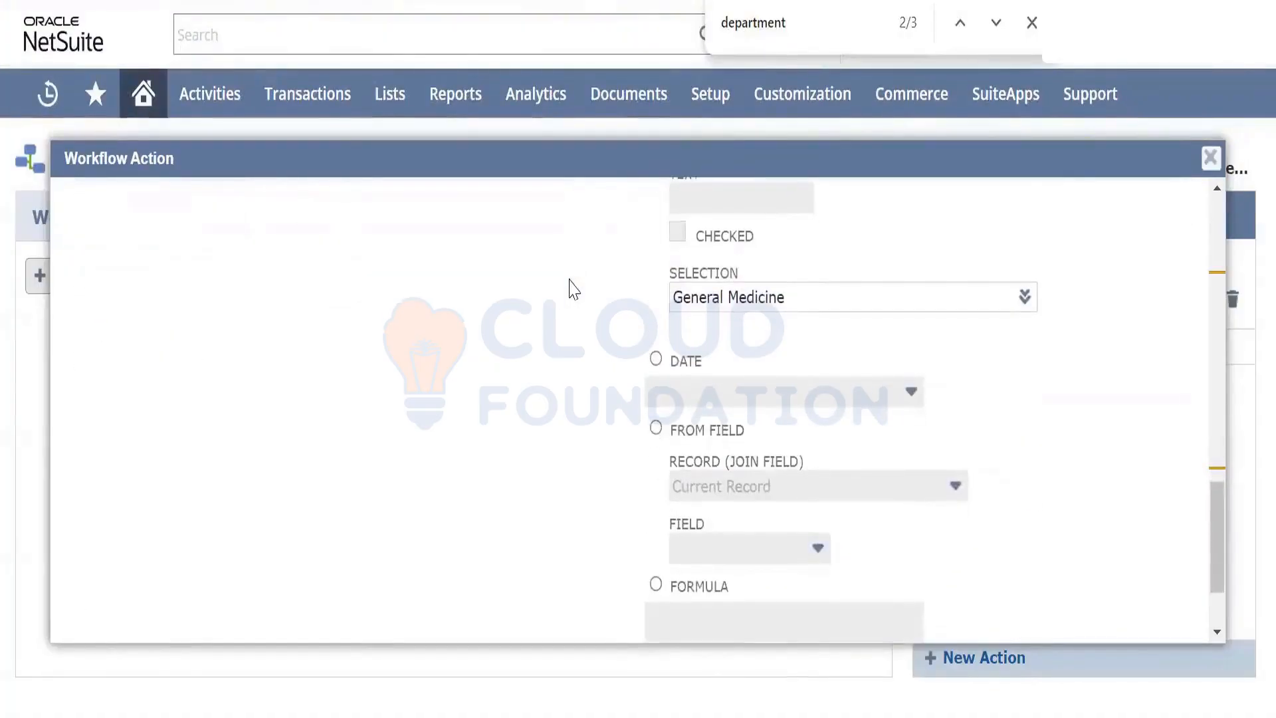
left_click(656, 359)
scroll(523, 319, "down", 2)
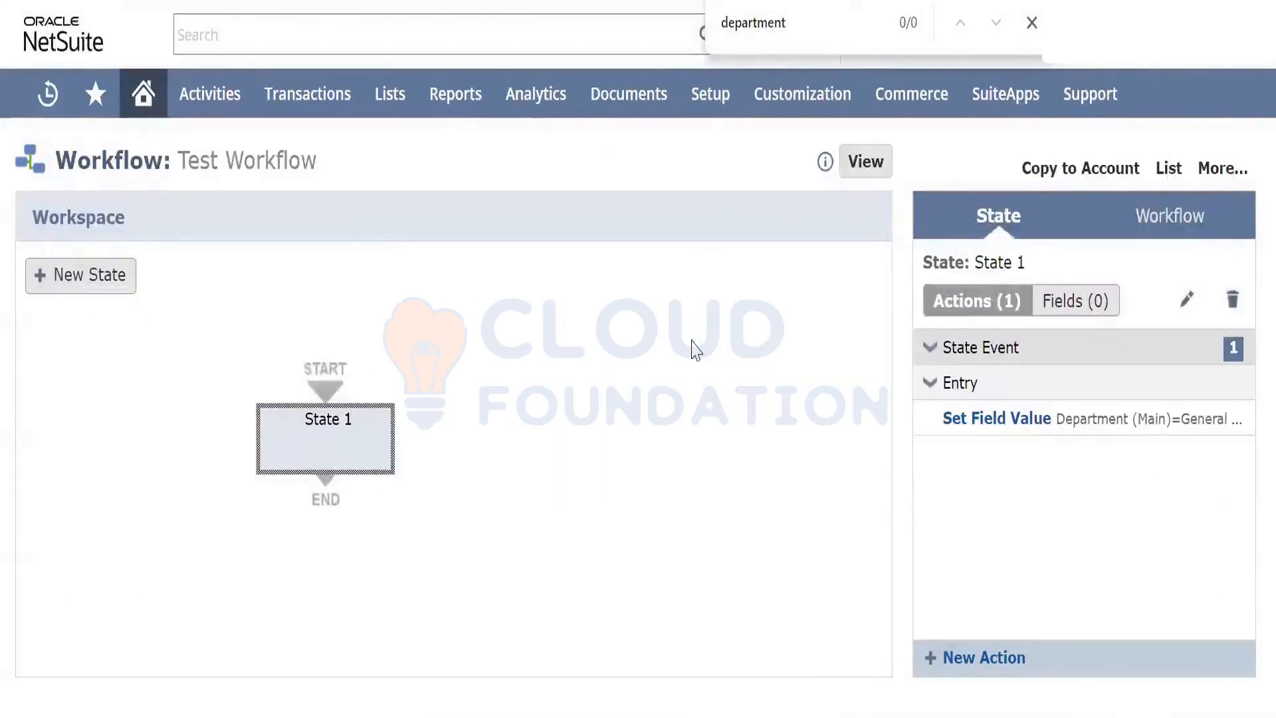
mouse_move(1034, 420)
On the purchase order, review the Classification section and leave the Employee list unchanged
left_click(319, 1)
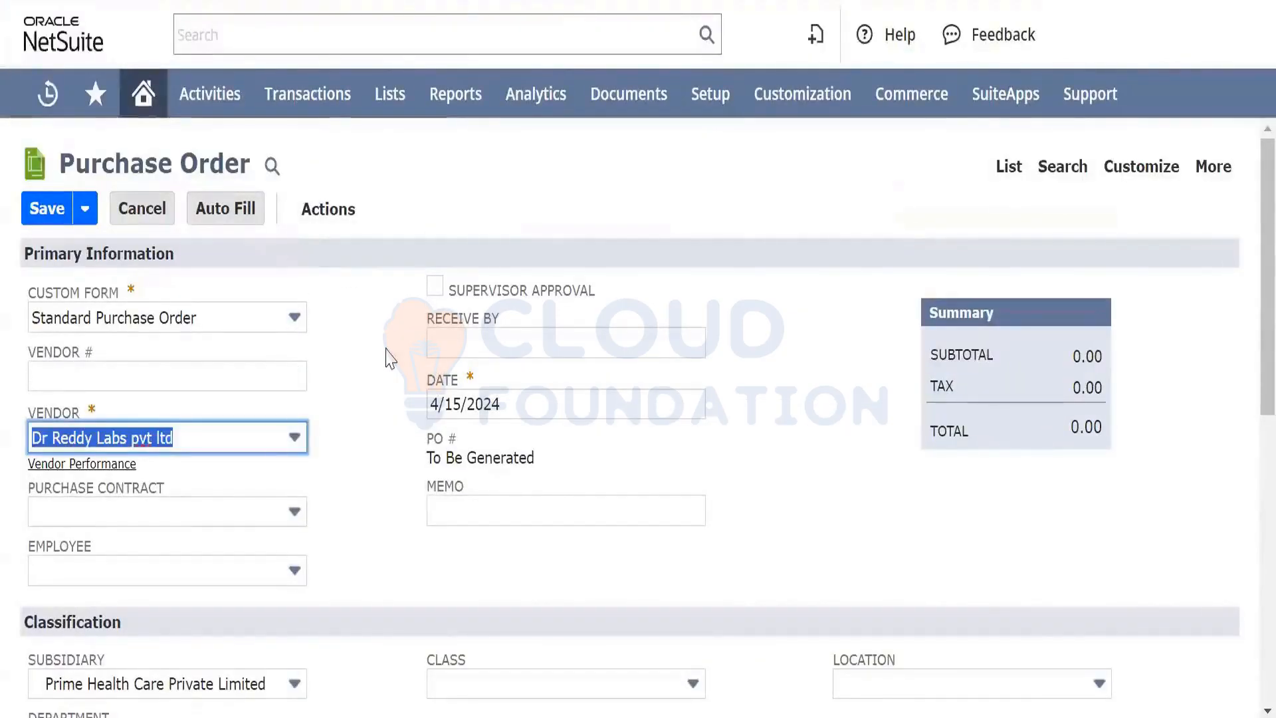
scroll(389, 359, "down", 5)
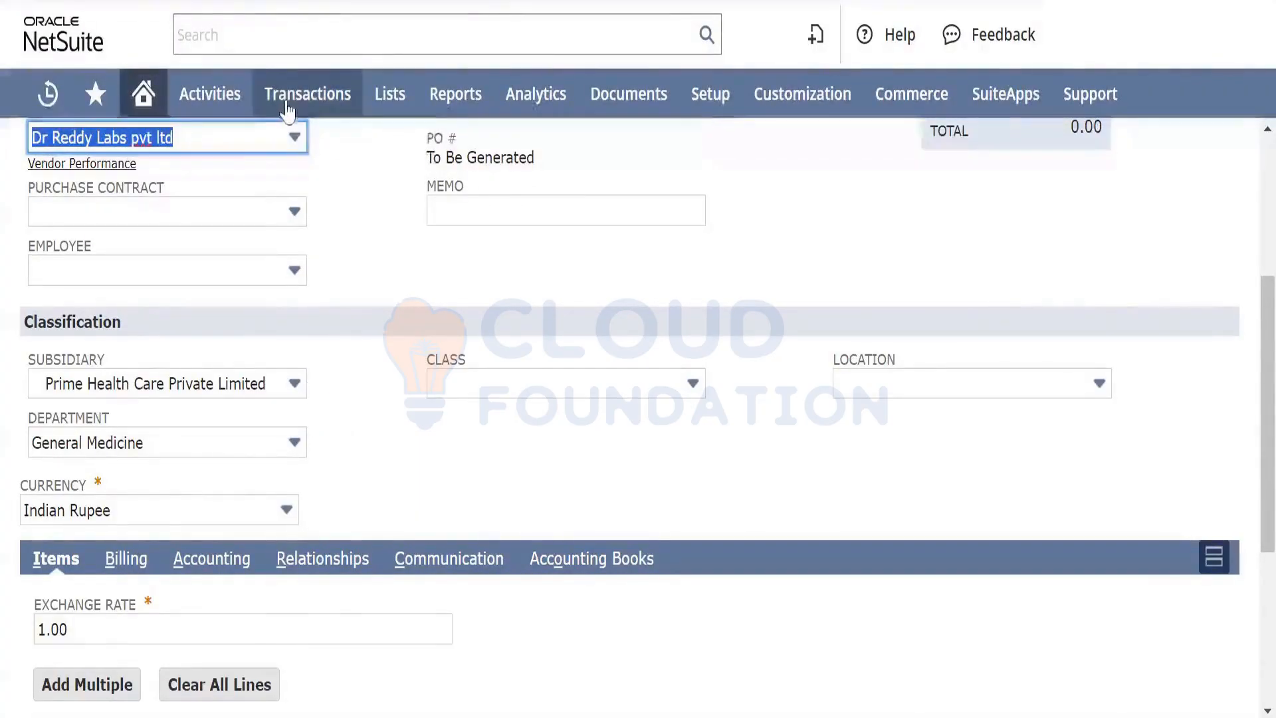
mouse_move(290, 106)
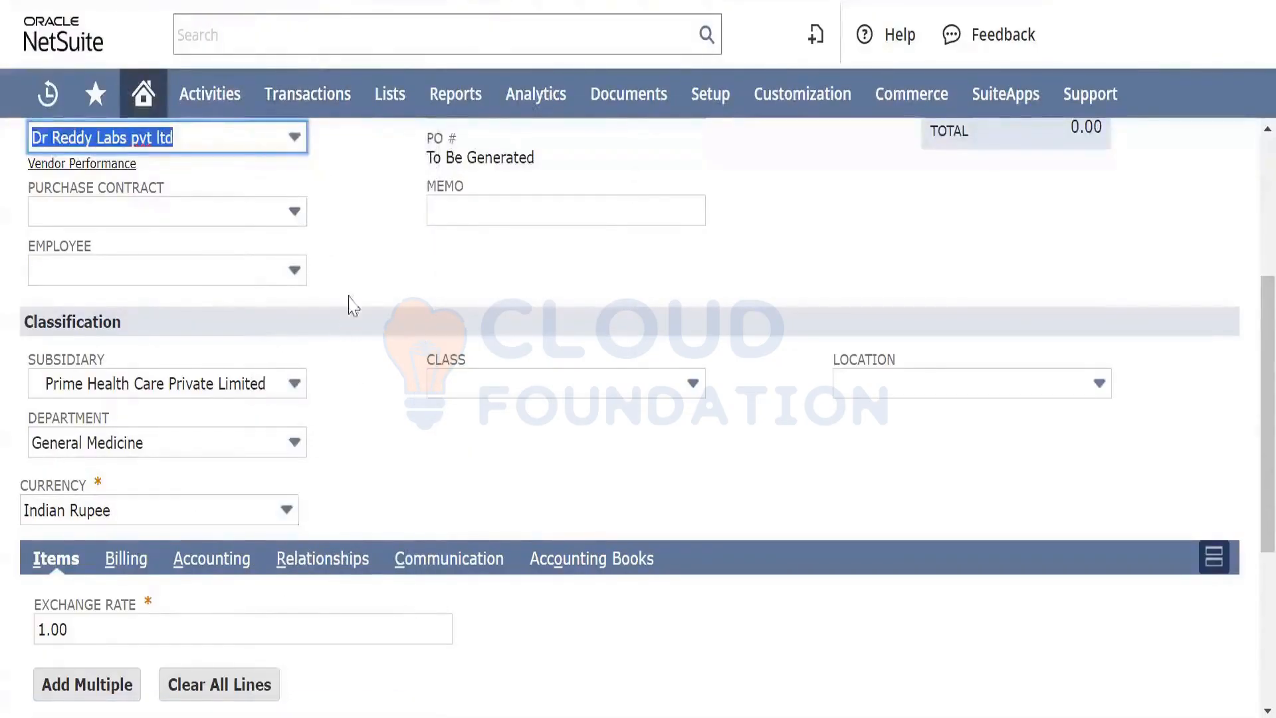
scroll(352, 279, "up", 3)
scroll(354, 278, "down", 1)
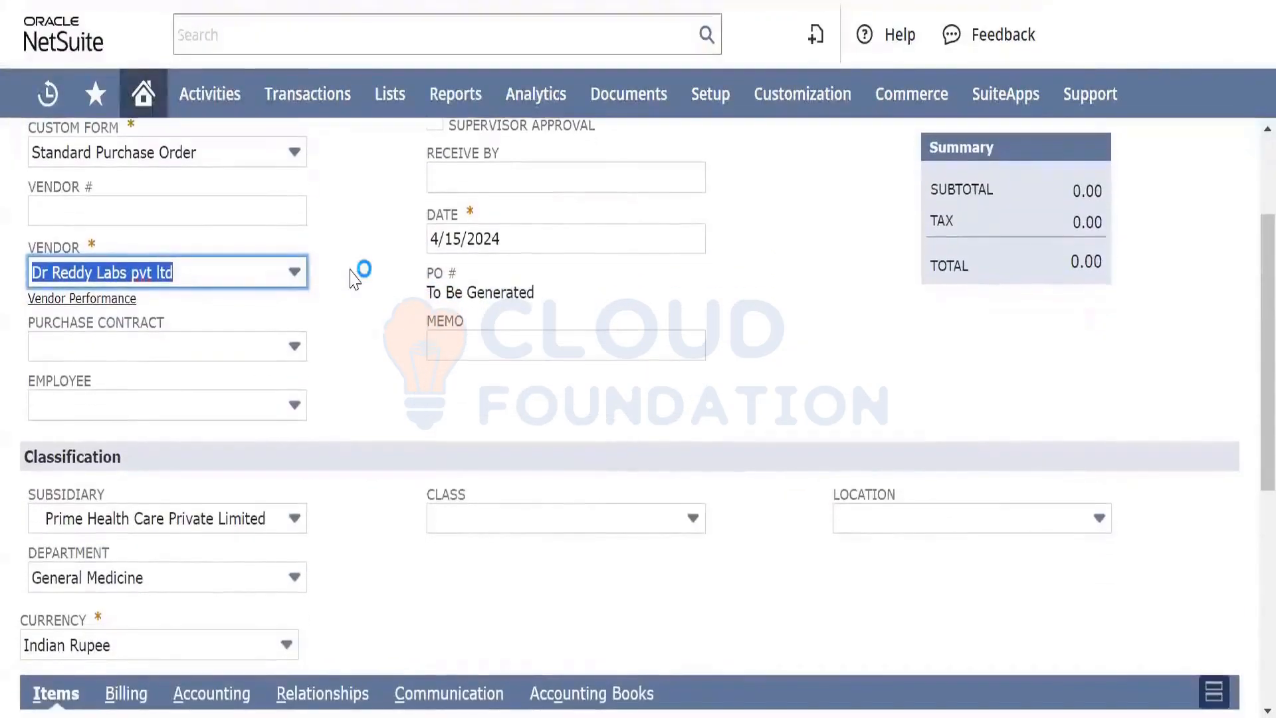
left_click(293, 412)
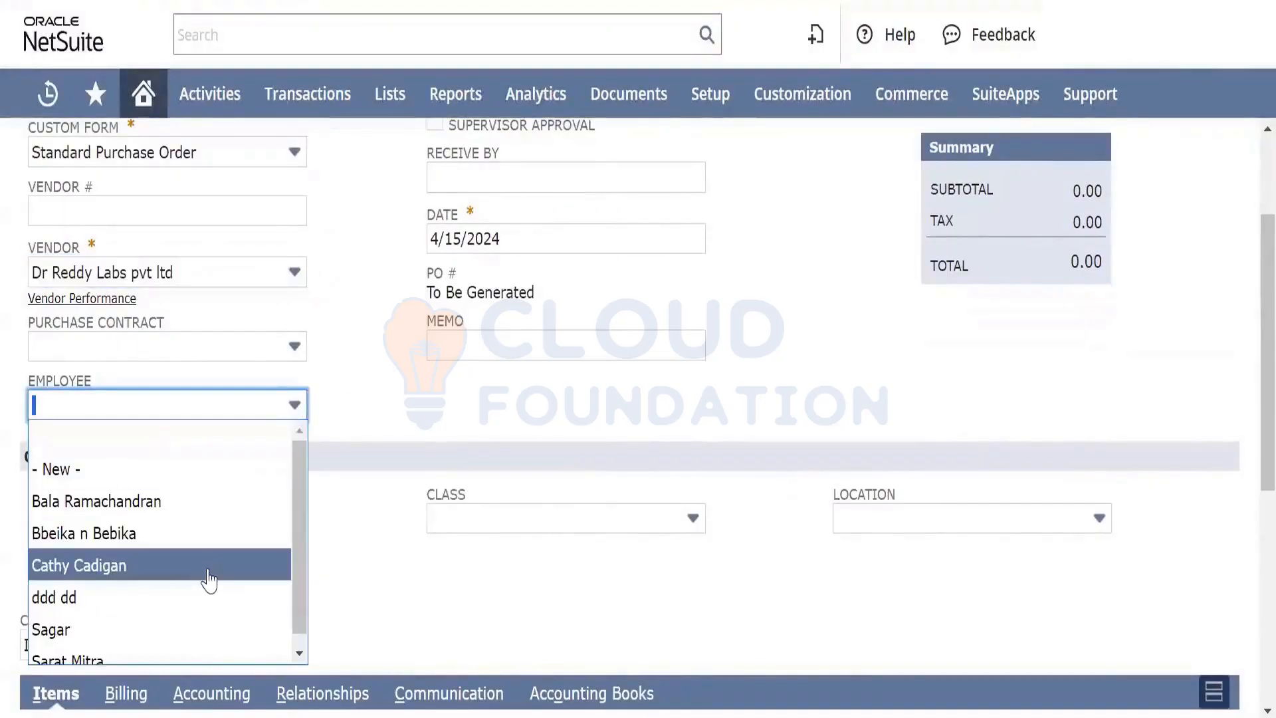
scroll(209, 579, "down", 1)
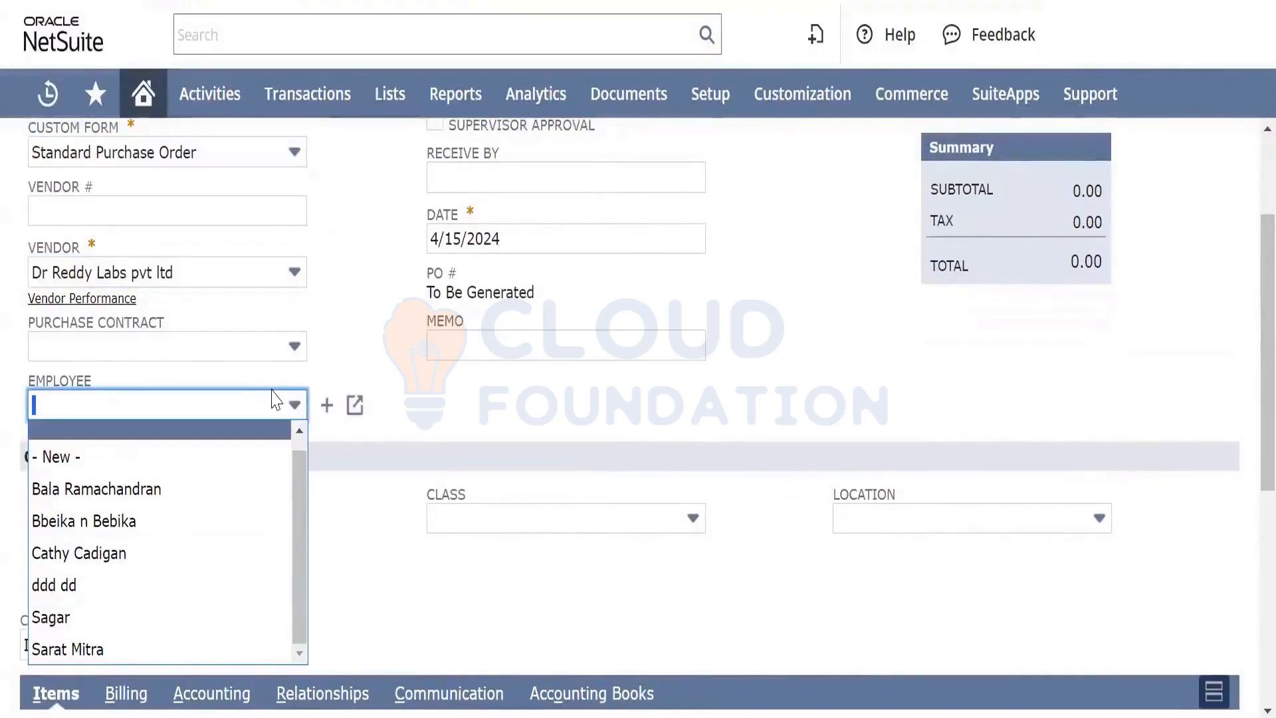
left_click(367, 349)
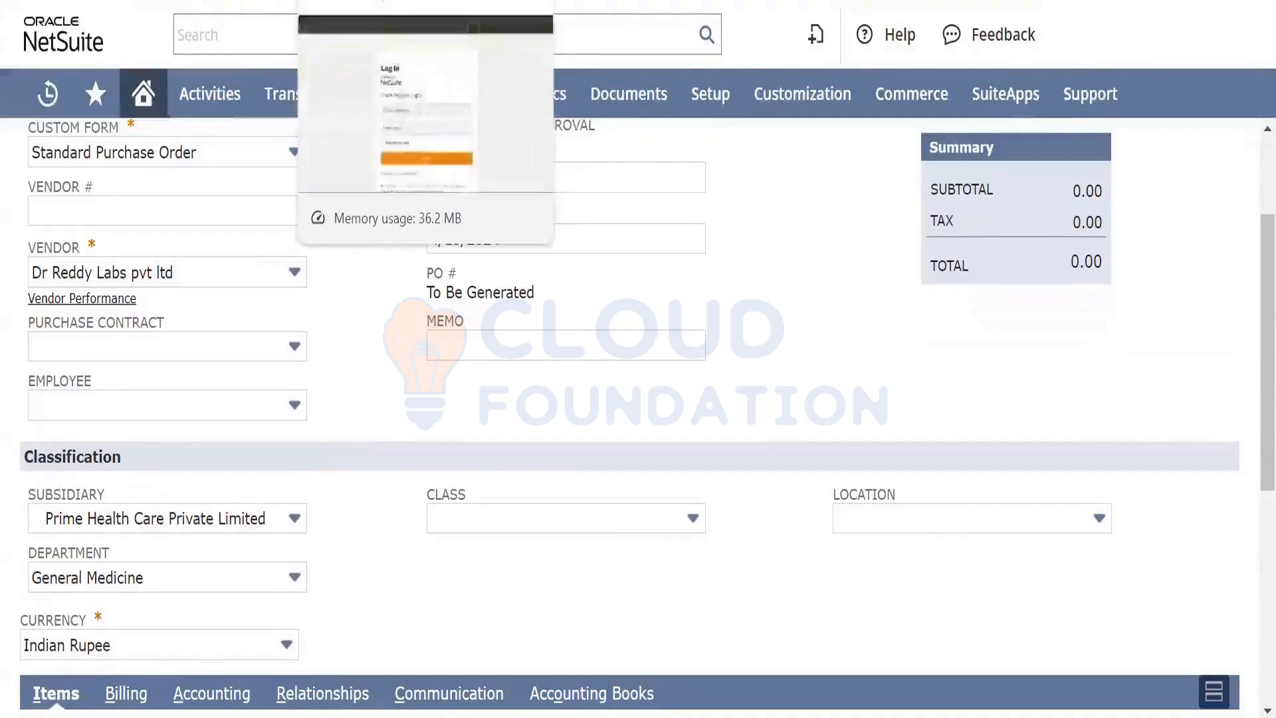
left_click(253, 2)
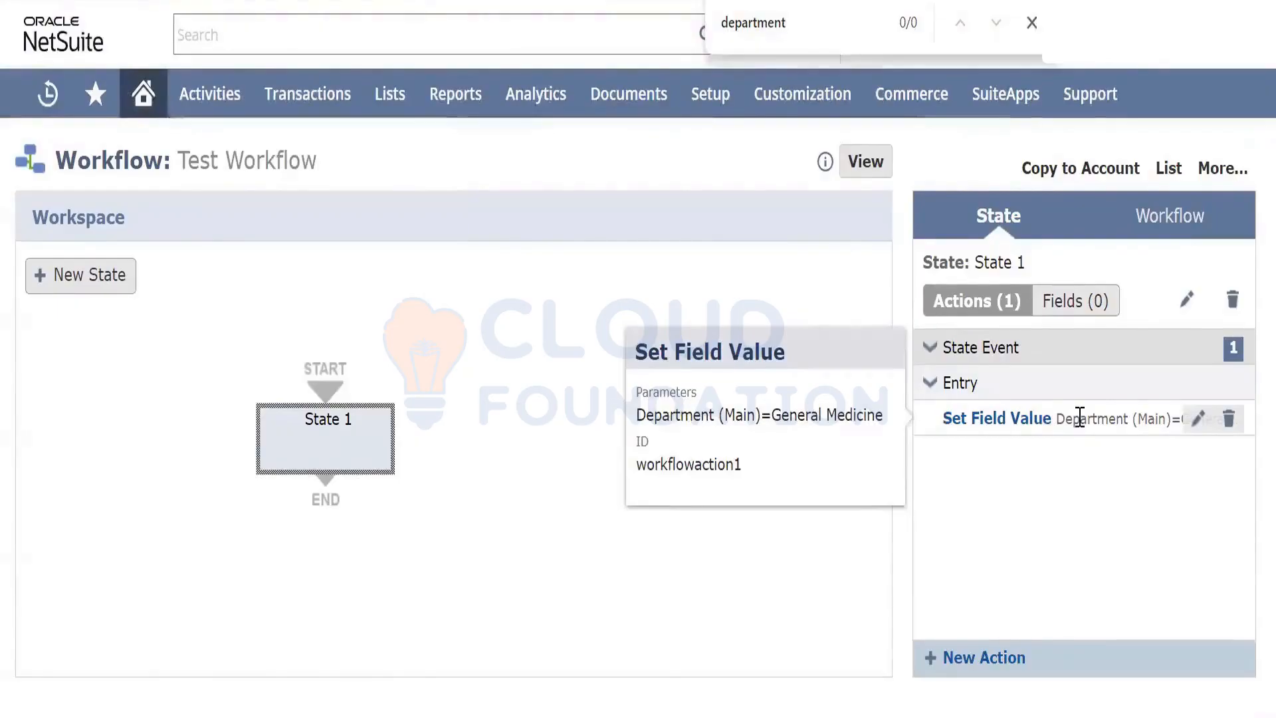
Reopen State 1's Set Field Value action for editing
left_click(1198, 420)
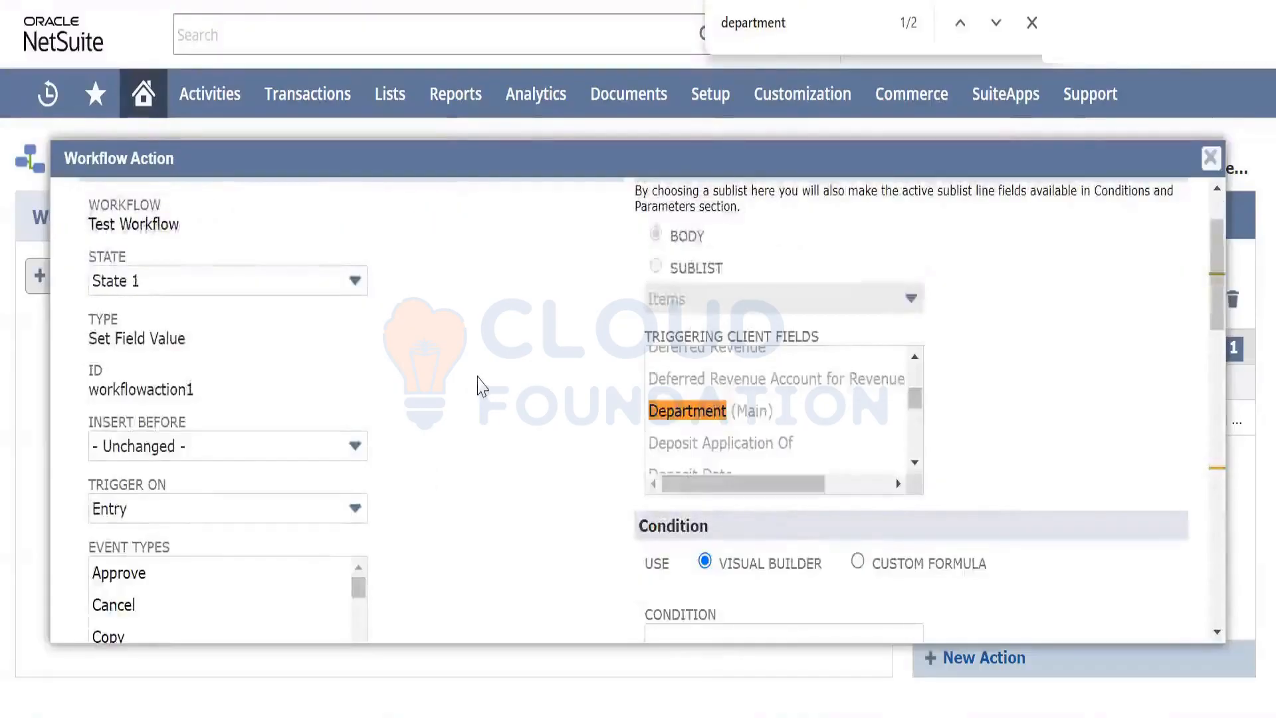
scroll(482, 385, "up", 2)
scroll(481, 385, "down", 6)
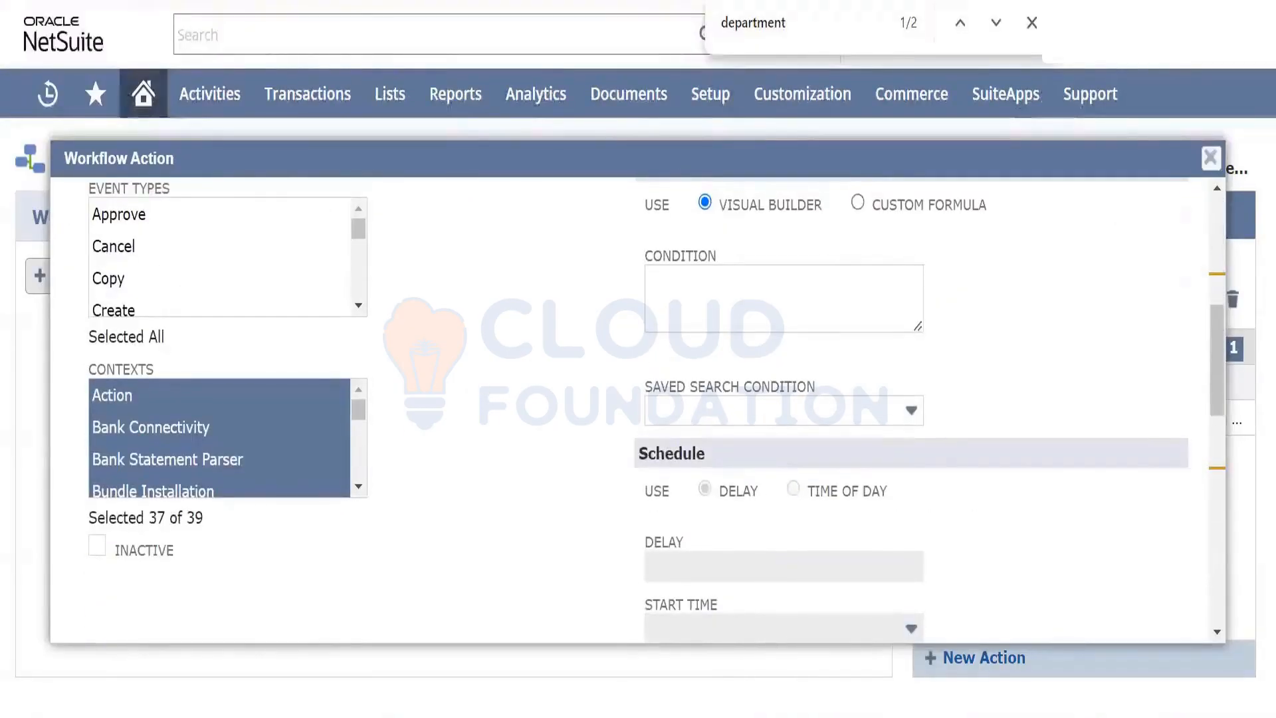
mouse_move(784, 300)
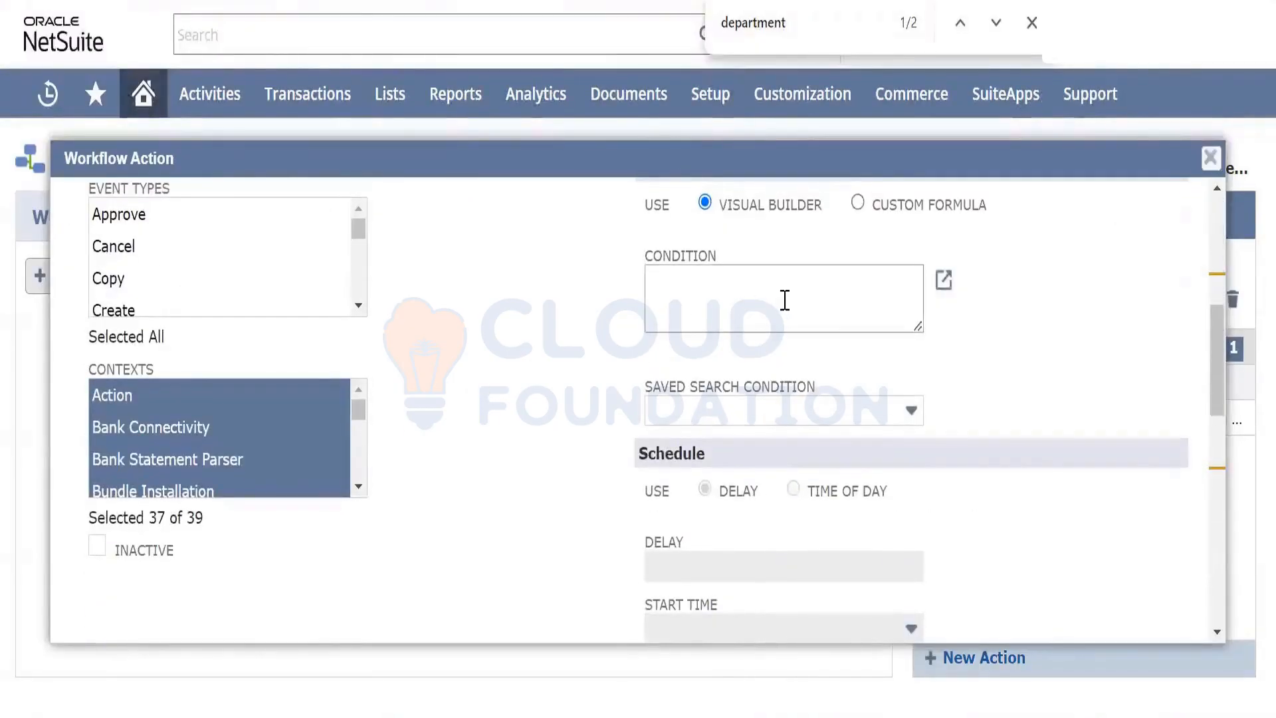
Add the condition Employee is any of the chosen employee, then save the action
left_click(944, 280)
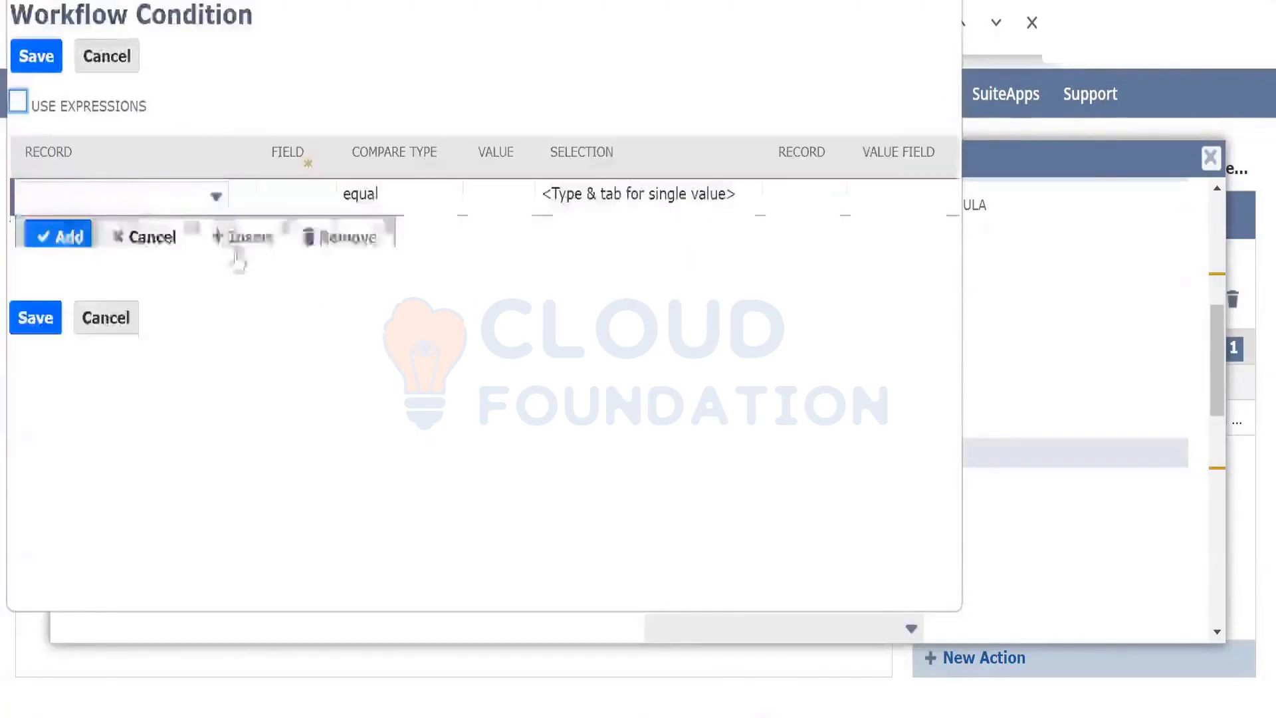
left_click(287, 199)
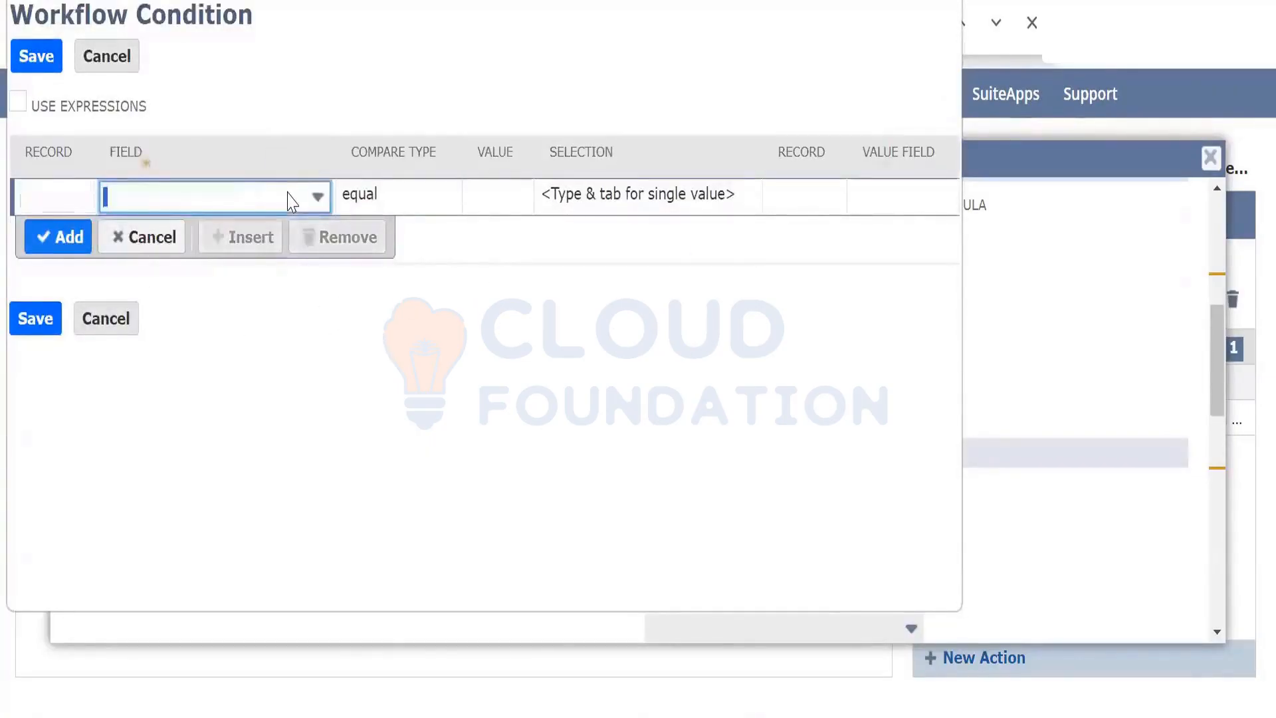
type("Employee")
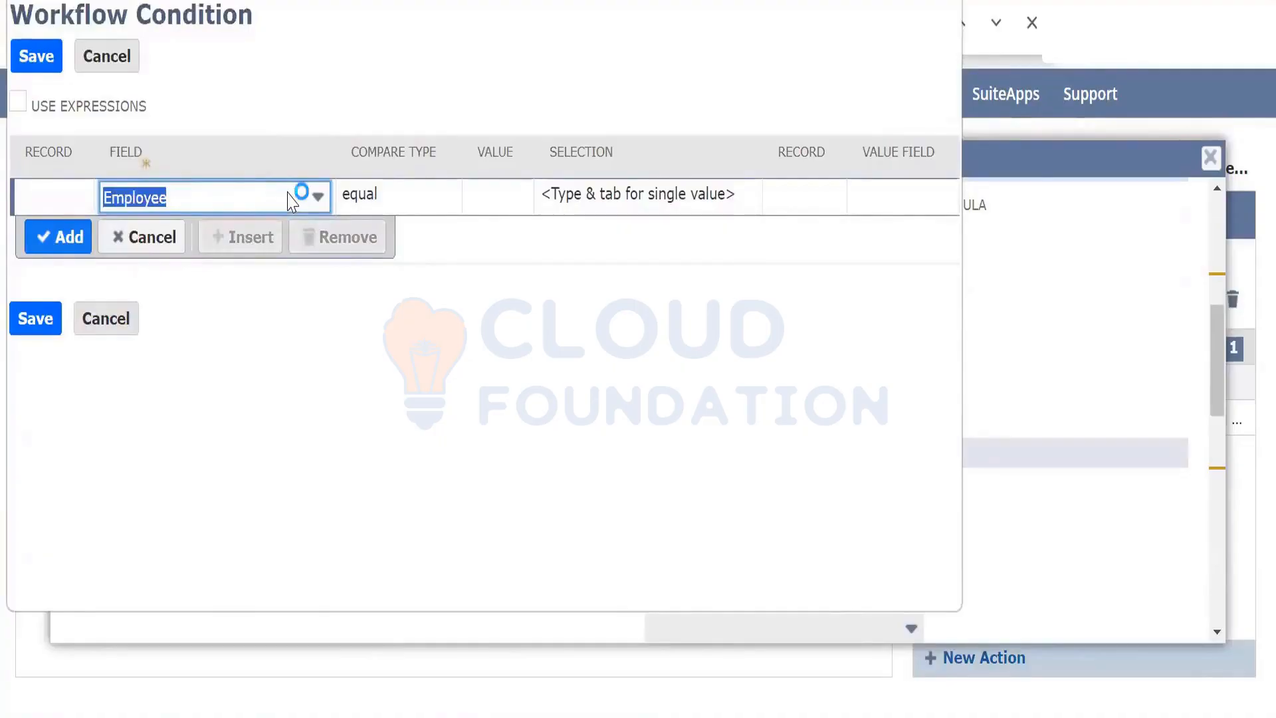
key("Tab")
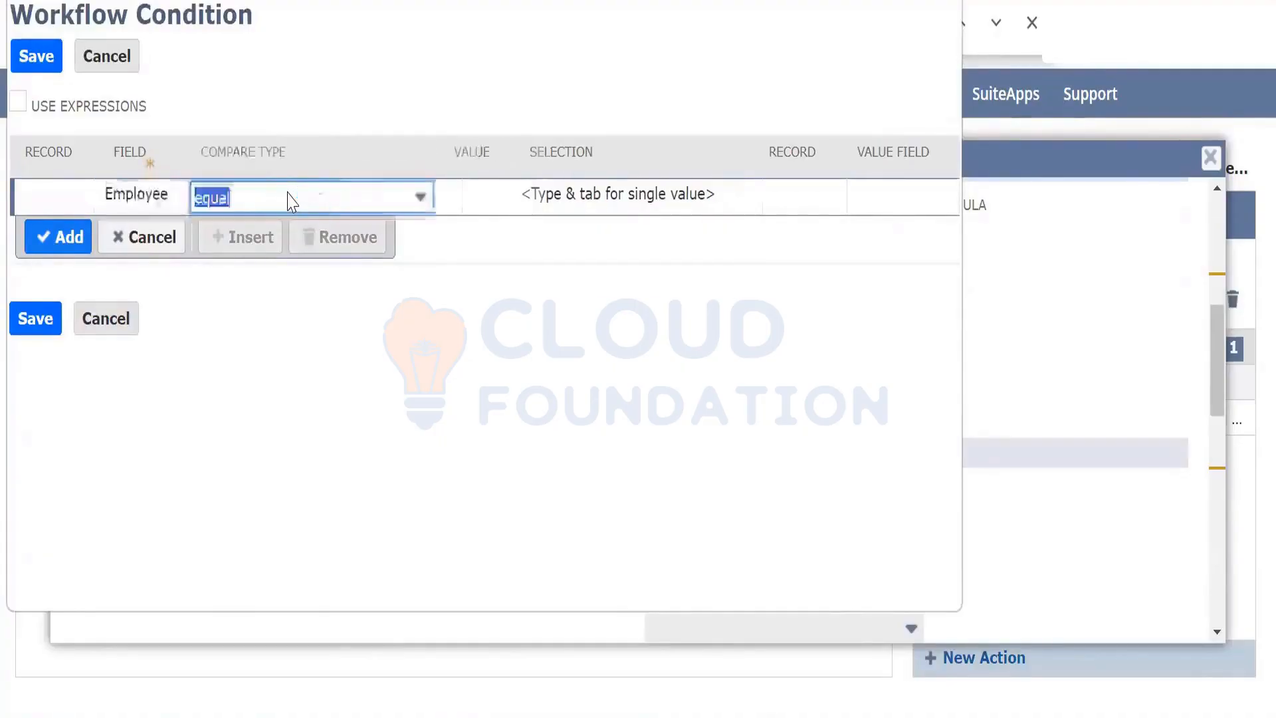
key("Tab")
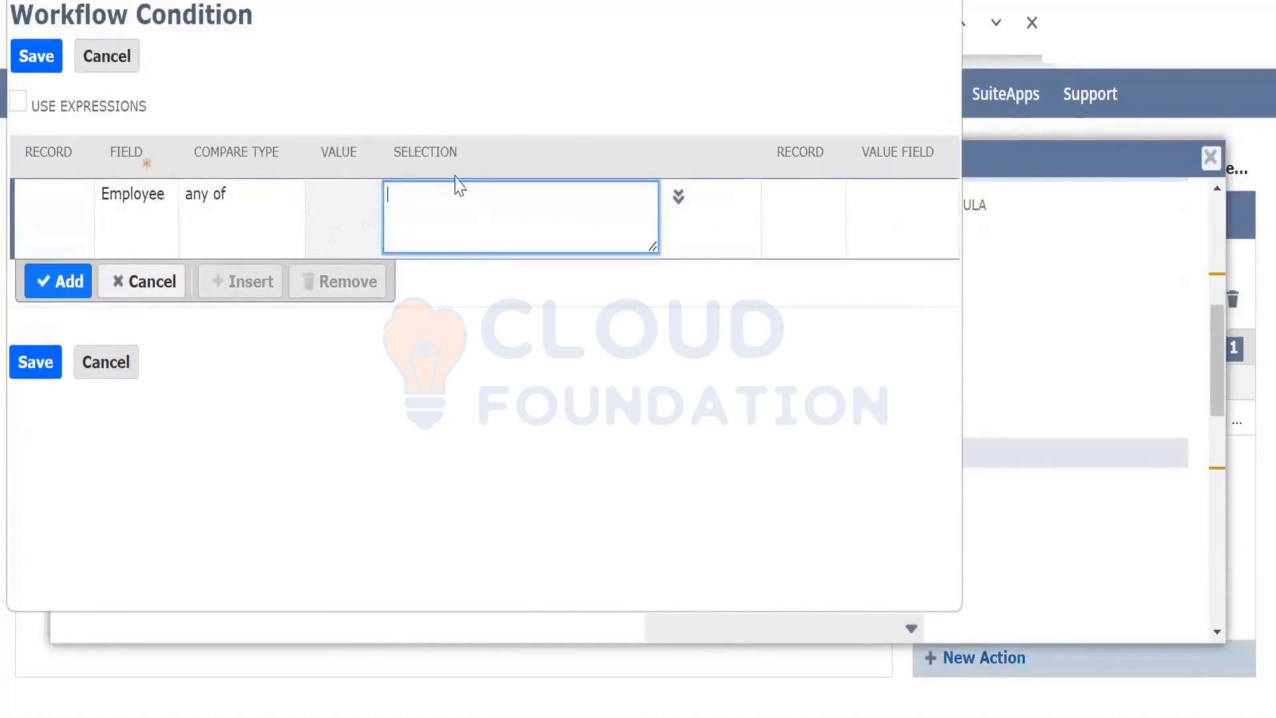
type("sarat")
left_click(675, 198)
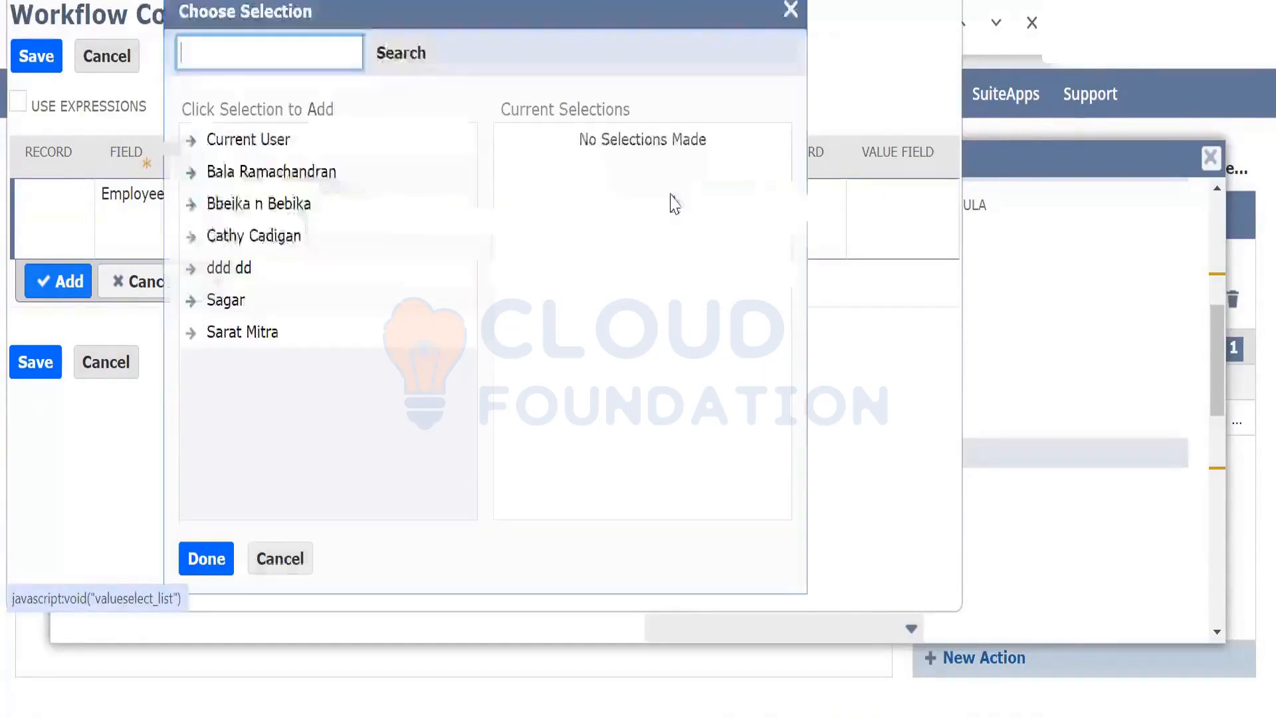
left_click(242, 332)
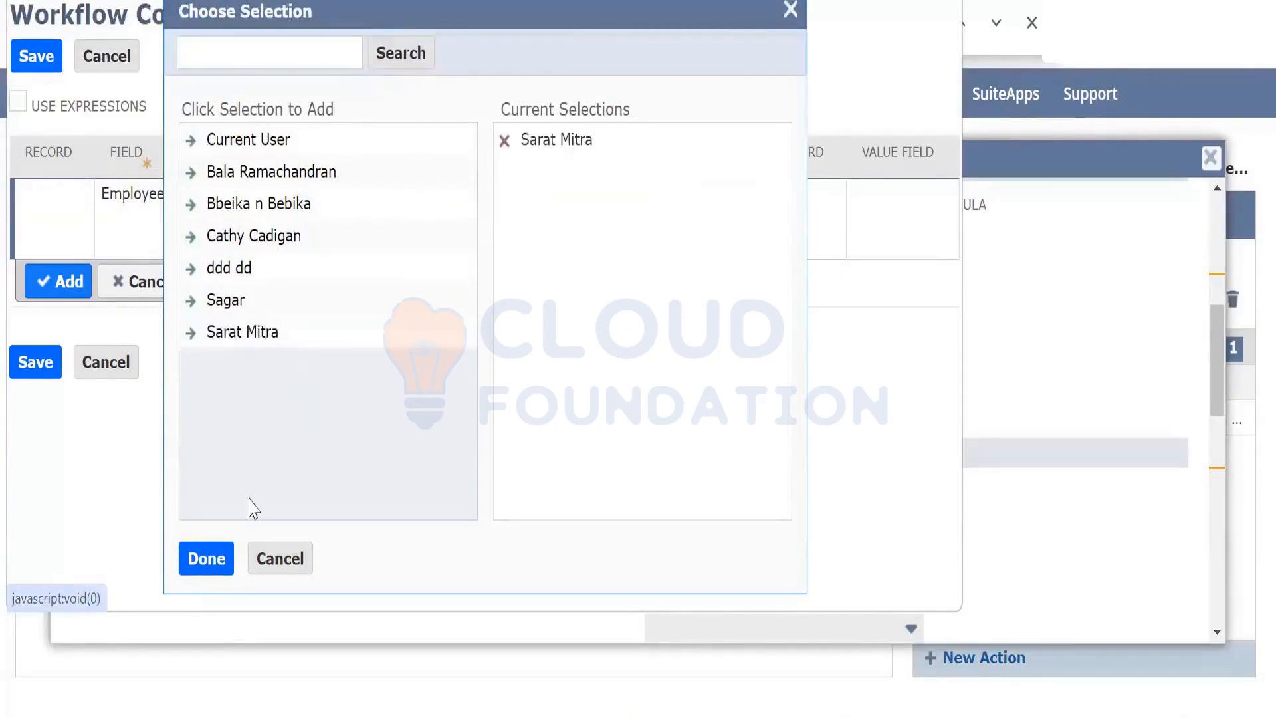
left_click(205, 560)
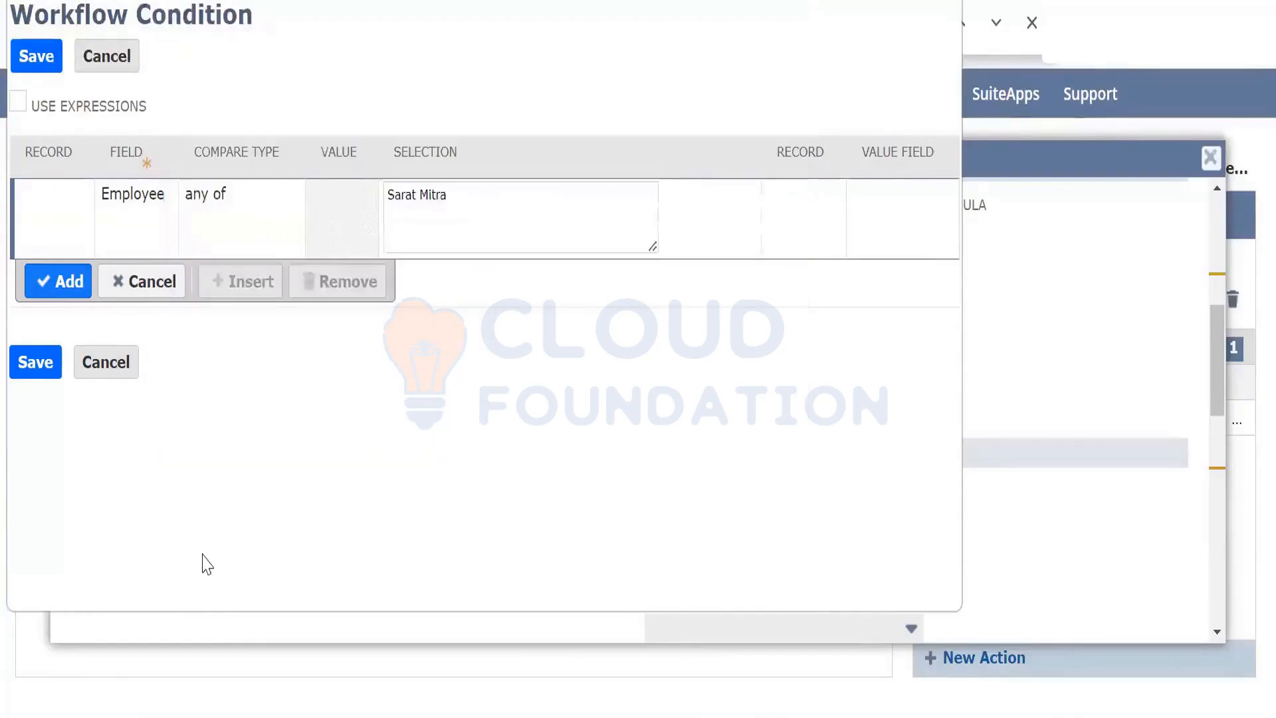
left_click(61, 285)
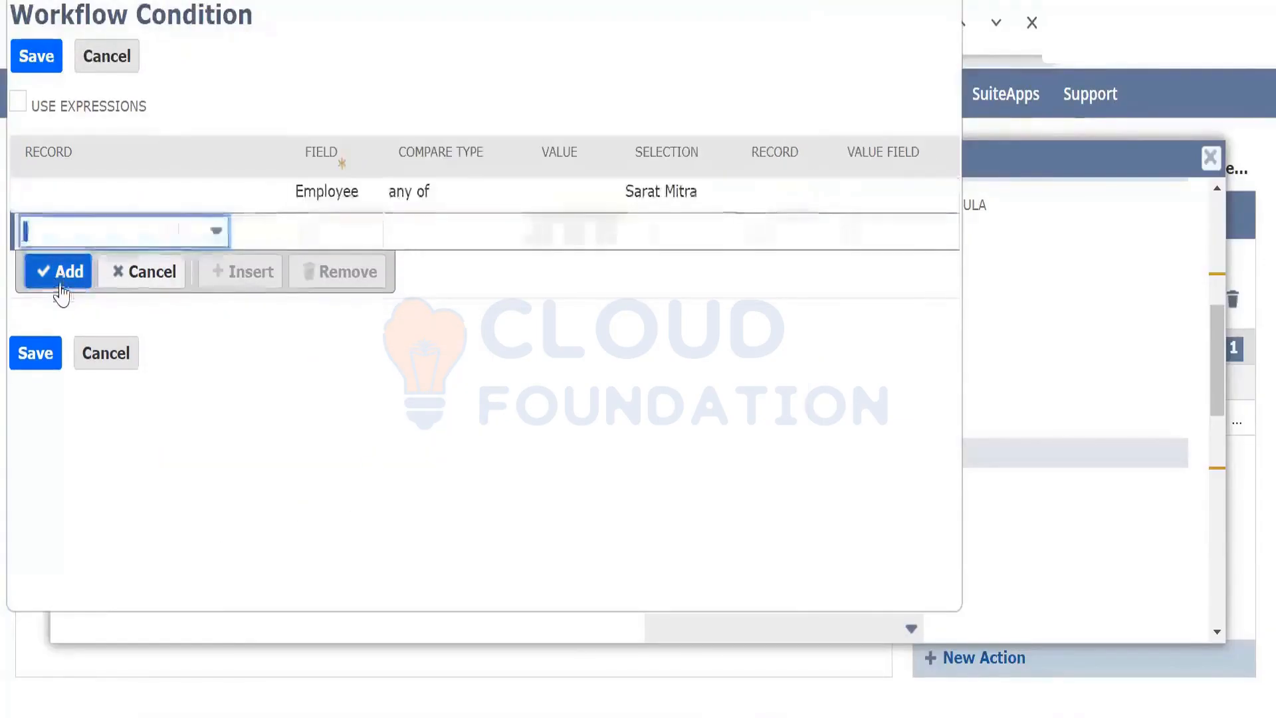
left_click(35, 60)
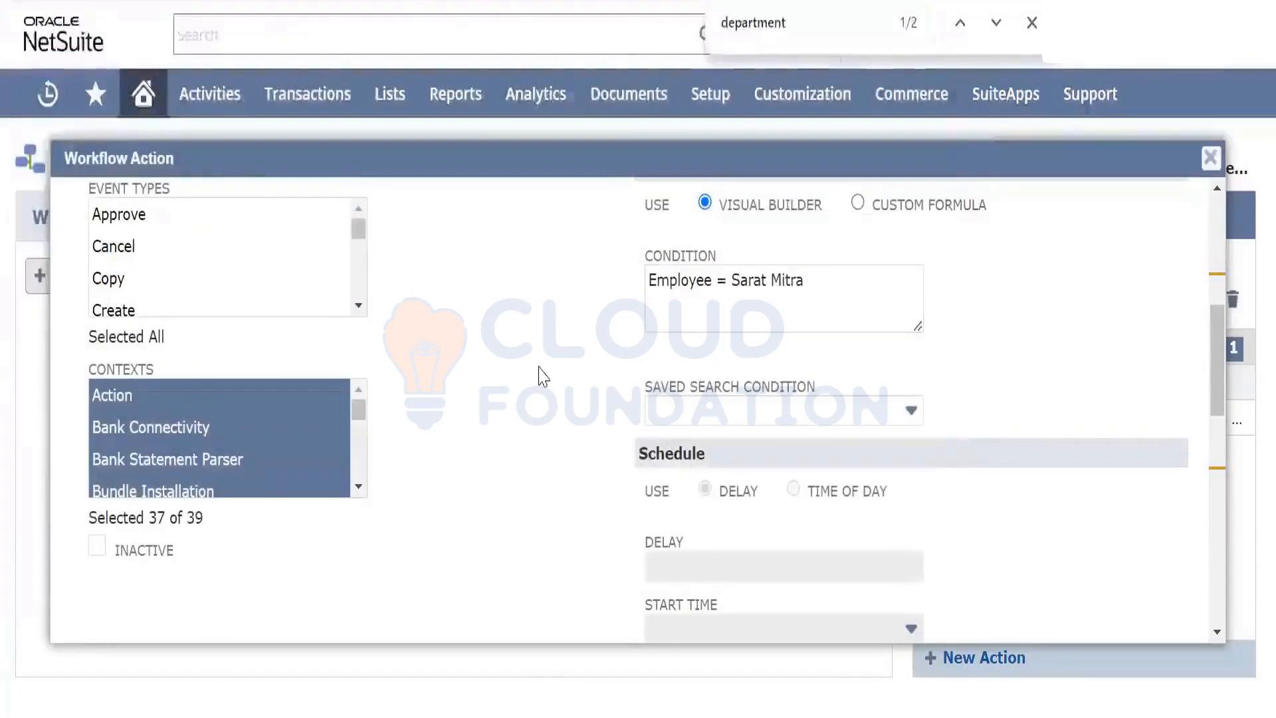
scroll(507, 322, "up", 7)
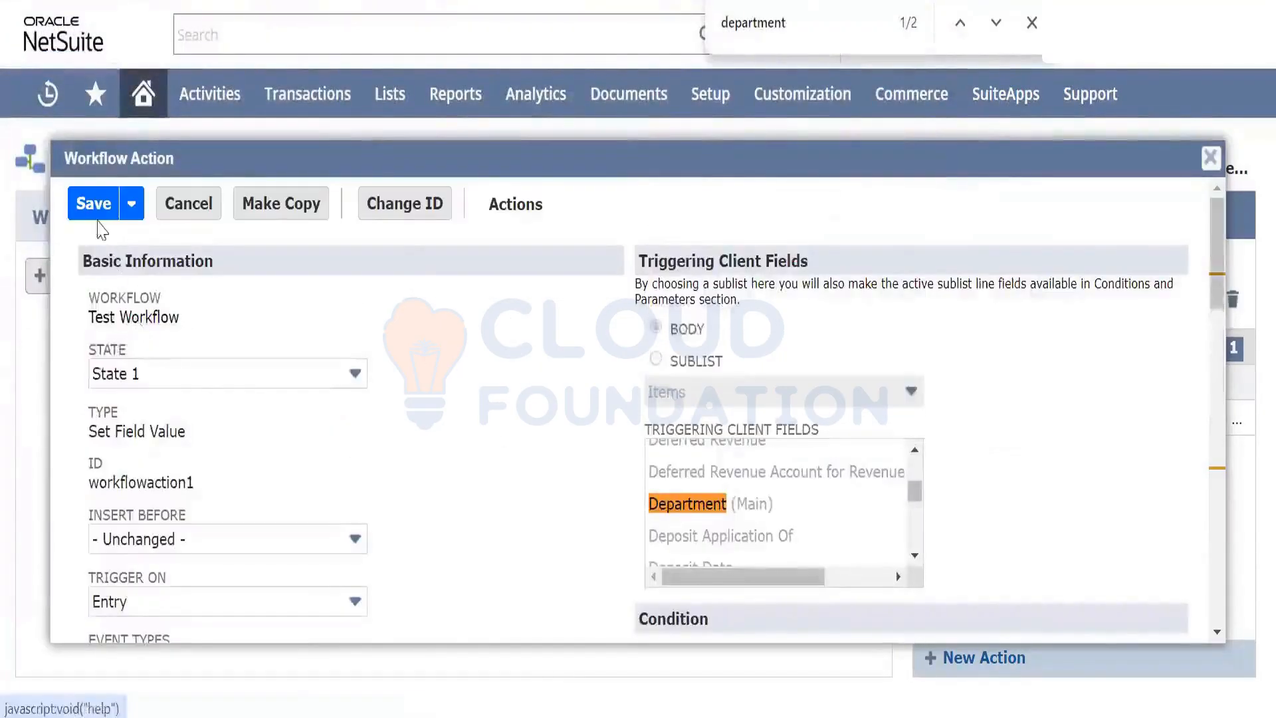
left_click(94, 207)
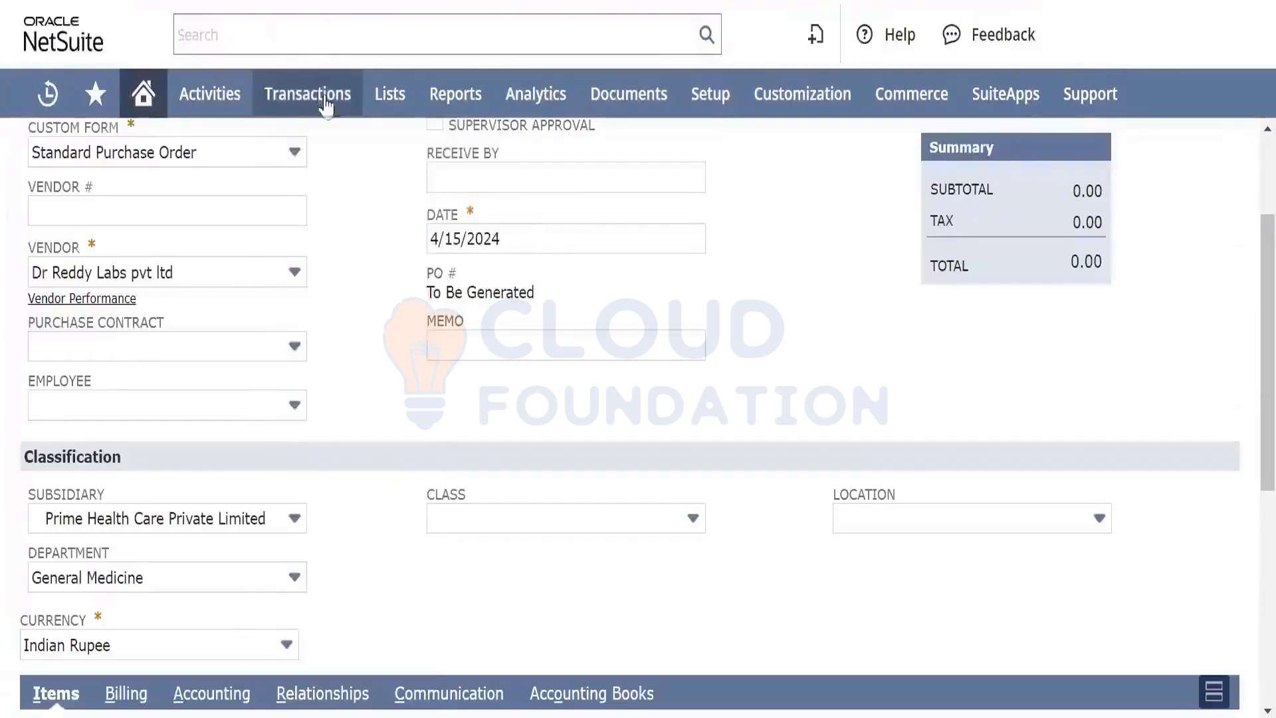
Start a new purchase order with vendor Dr Reddy Labs pvt ltd
mouse_move(323, 106)
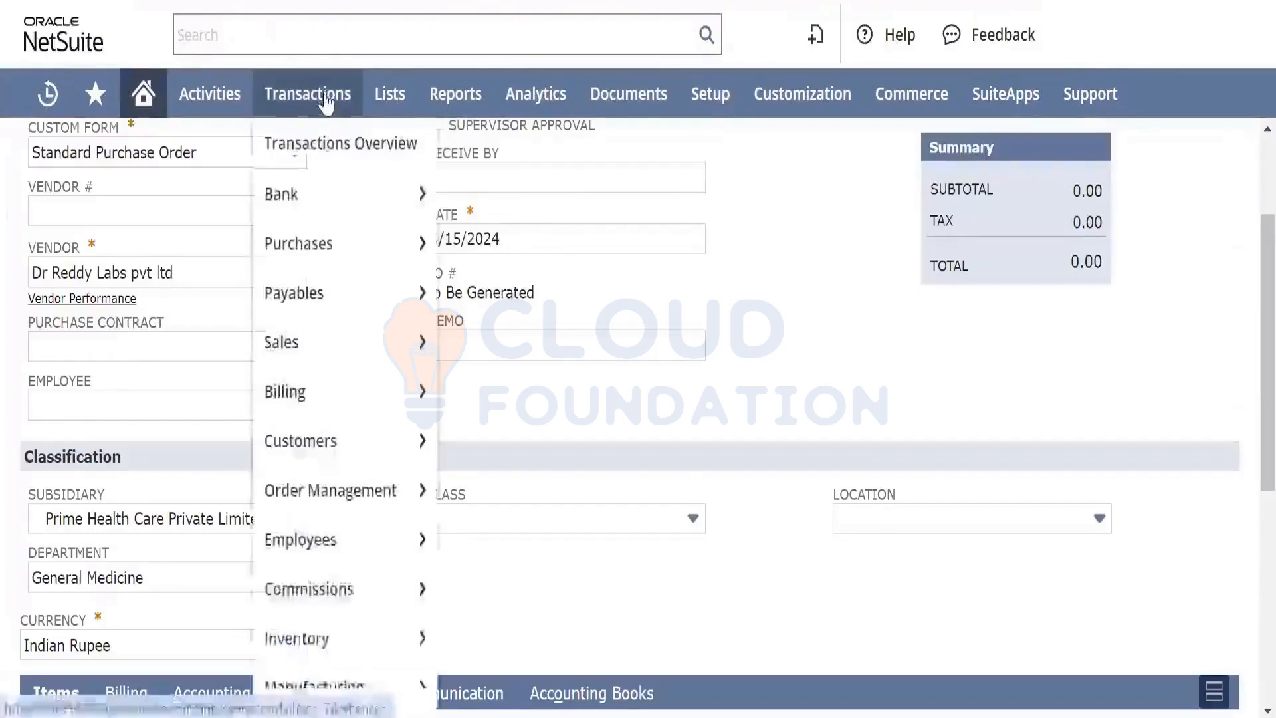
mouse_move(370, 251)
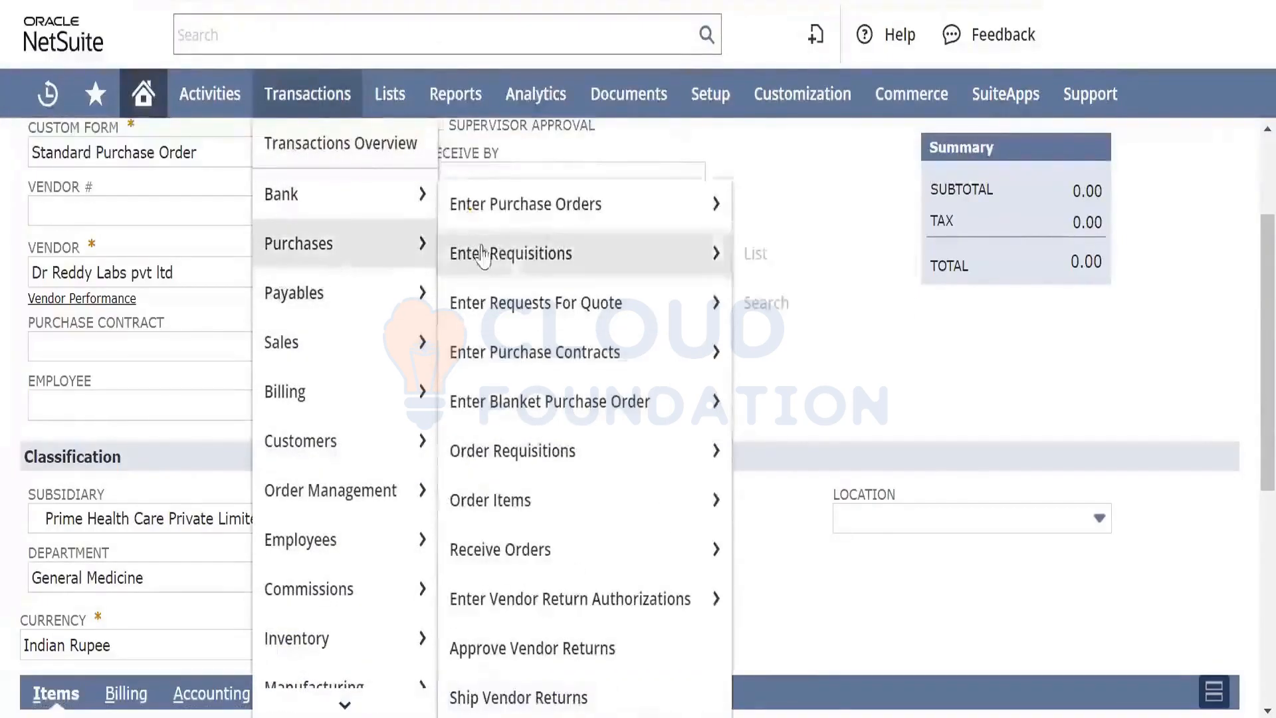
left_click(556, 206)
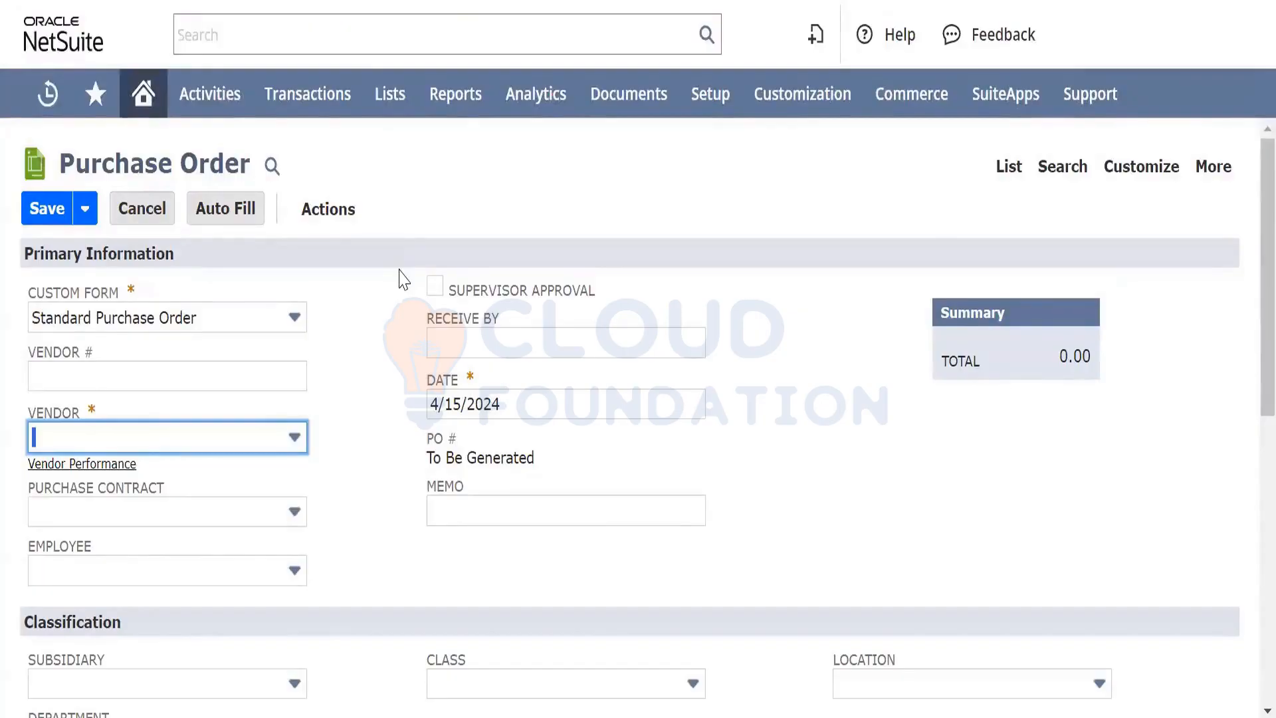
scroll(390, 600, "down", 7)
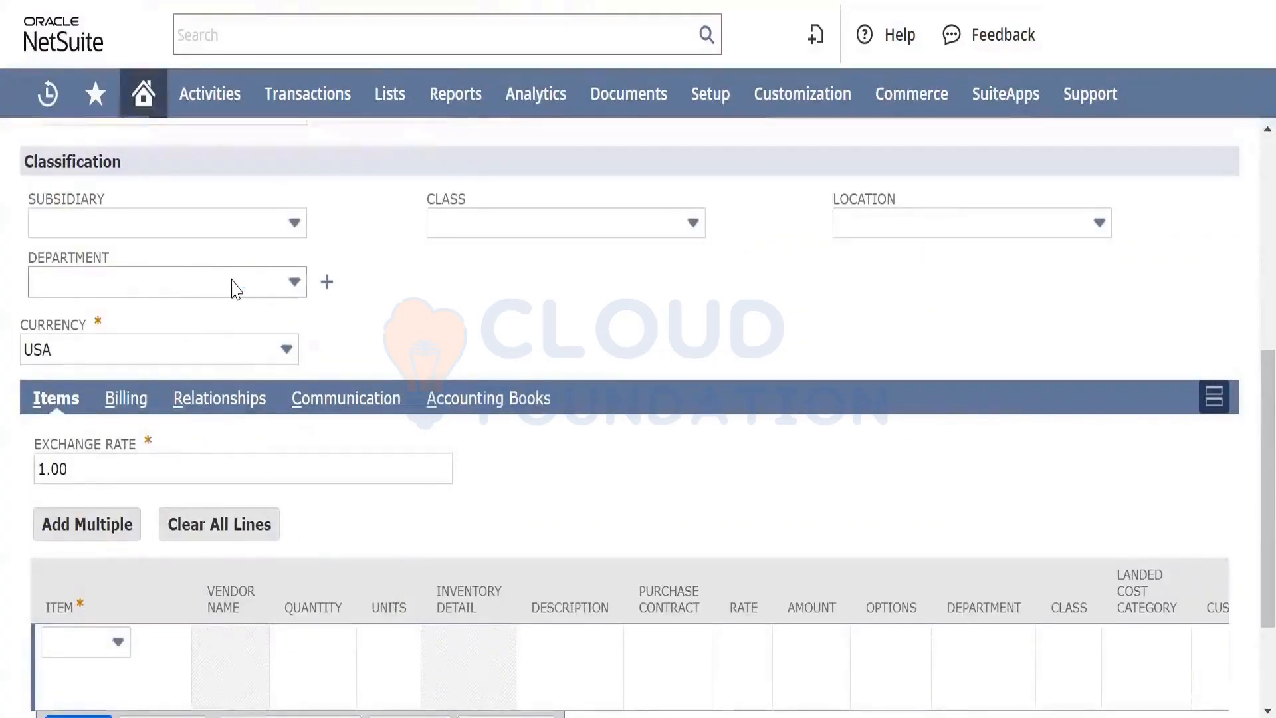
scroll(232, 289, "up", 7)
scroll(234, 287, "down", 2)
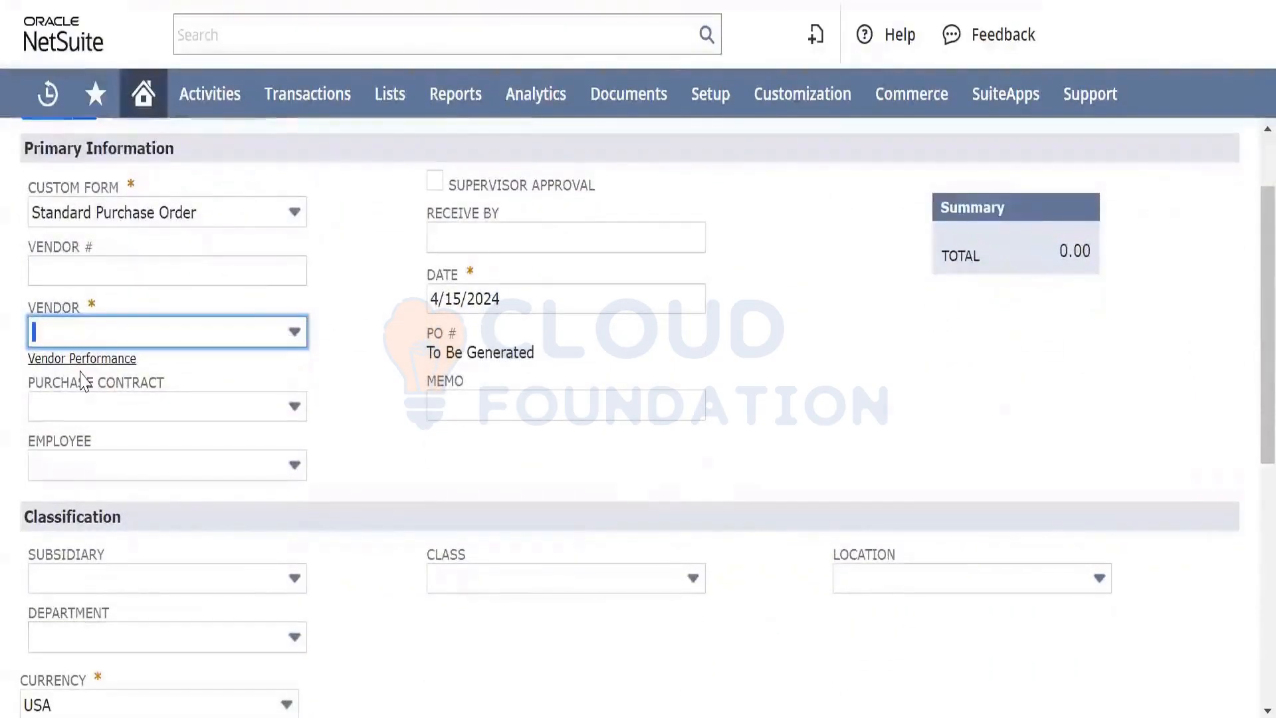
left_click(94, 322)
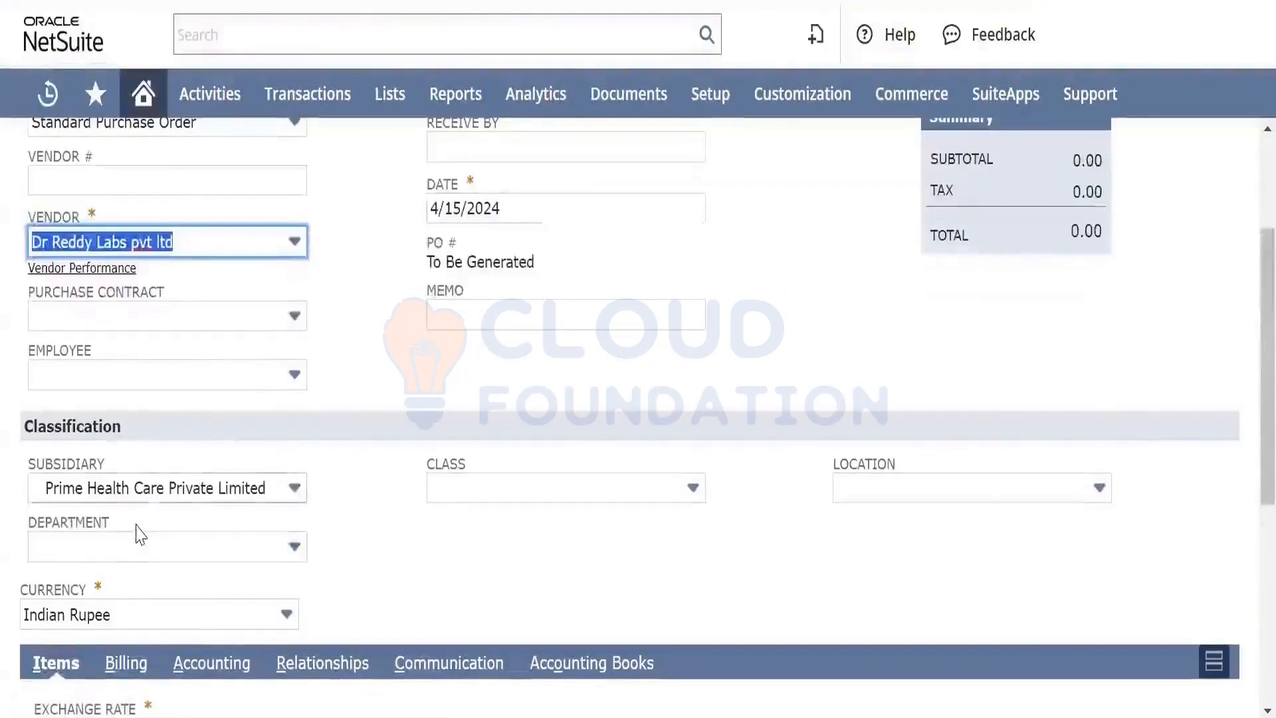
Fill in the test employee in the purchase order's Employee field
left_click(196, 376)
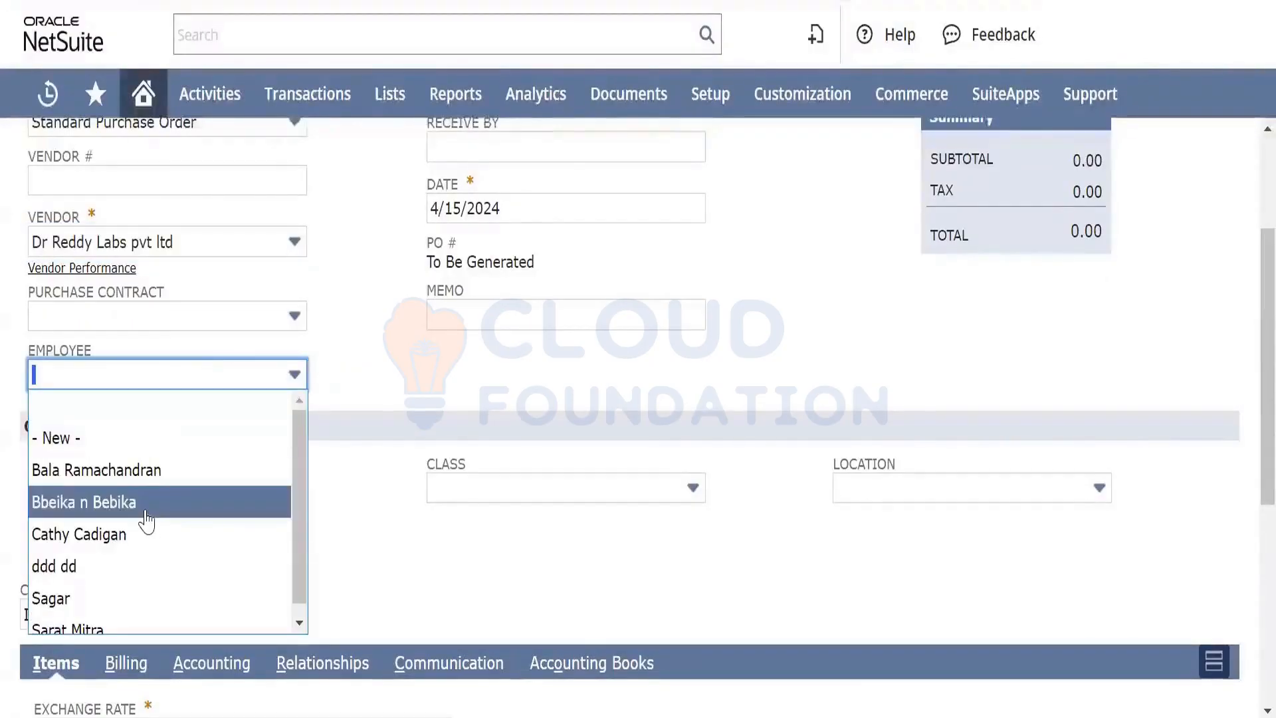
left_click(130, 622)
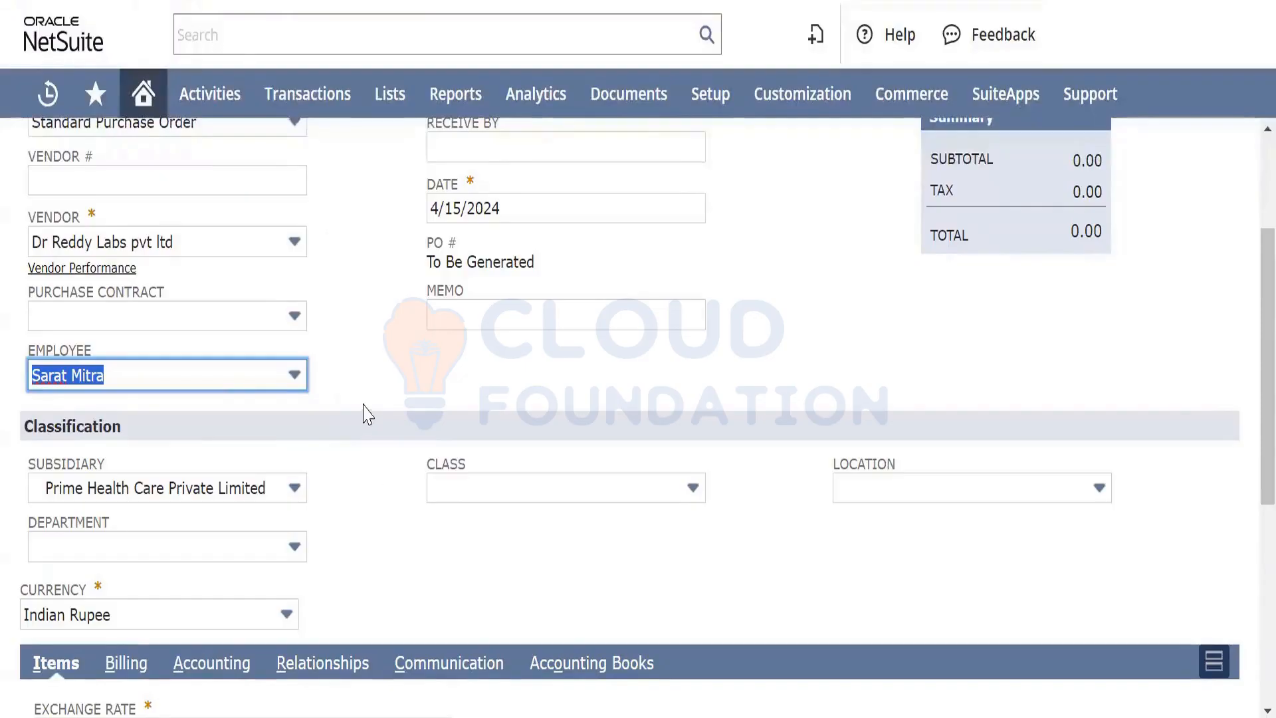
scroll(385, 236, "down", 2)
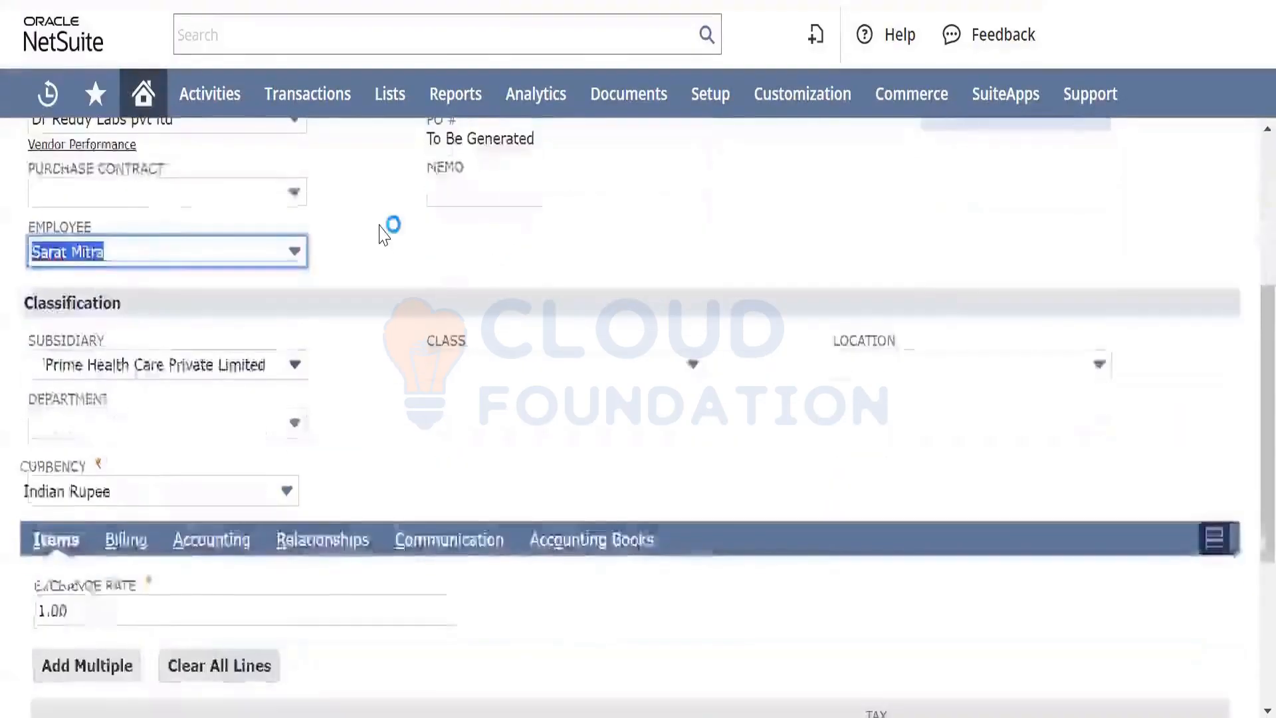
scroll(390, 228, "up", 5)
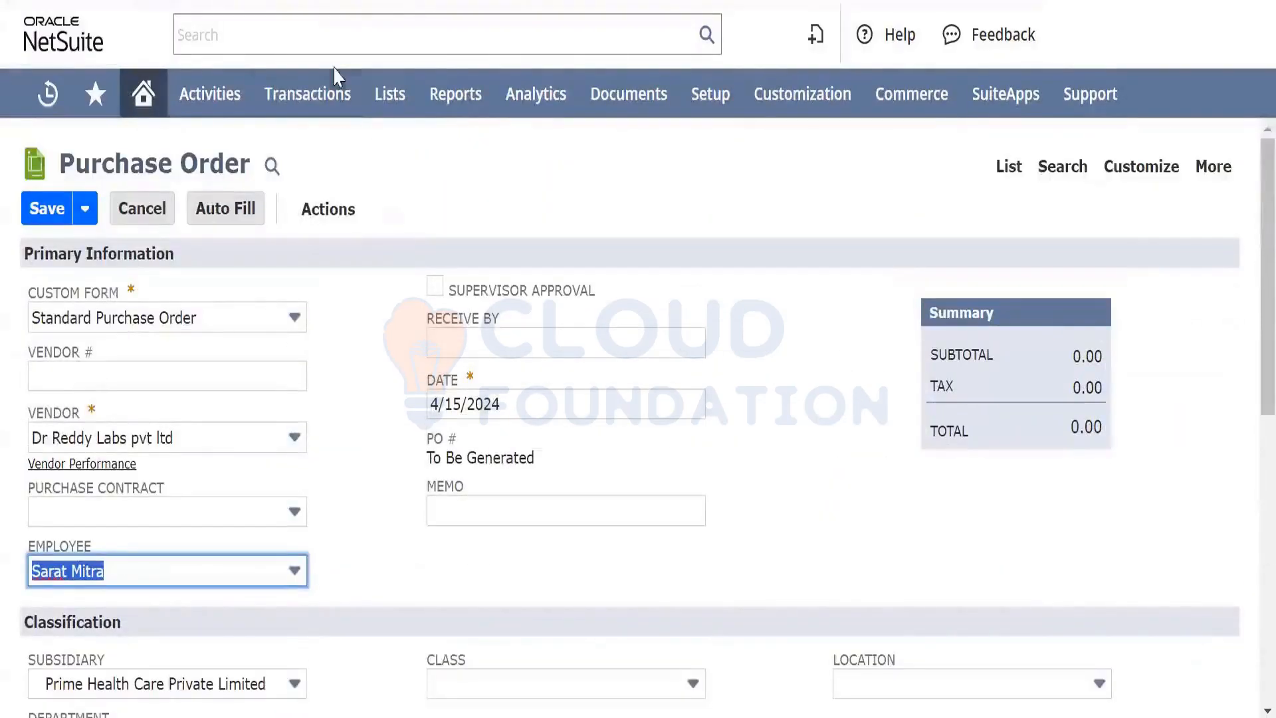
Reopen the Set Field Value action and change its Trigger On from Entry to After Field Edit
left_click(279, 1)
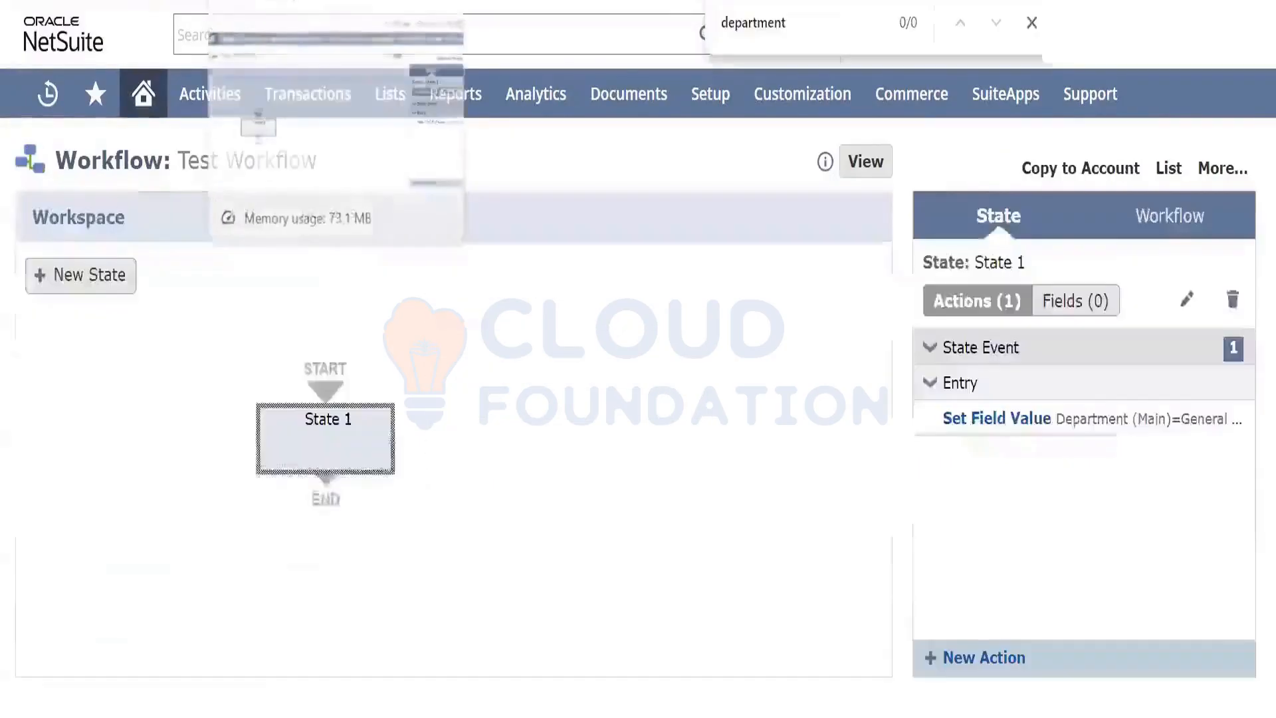
mouse_move(1168, 403)
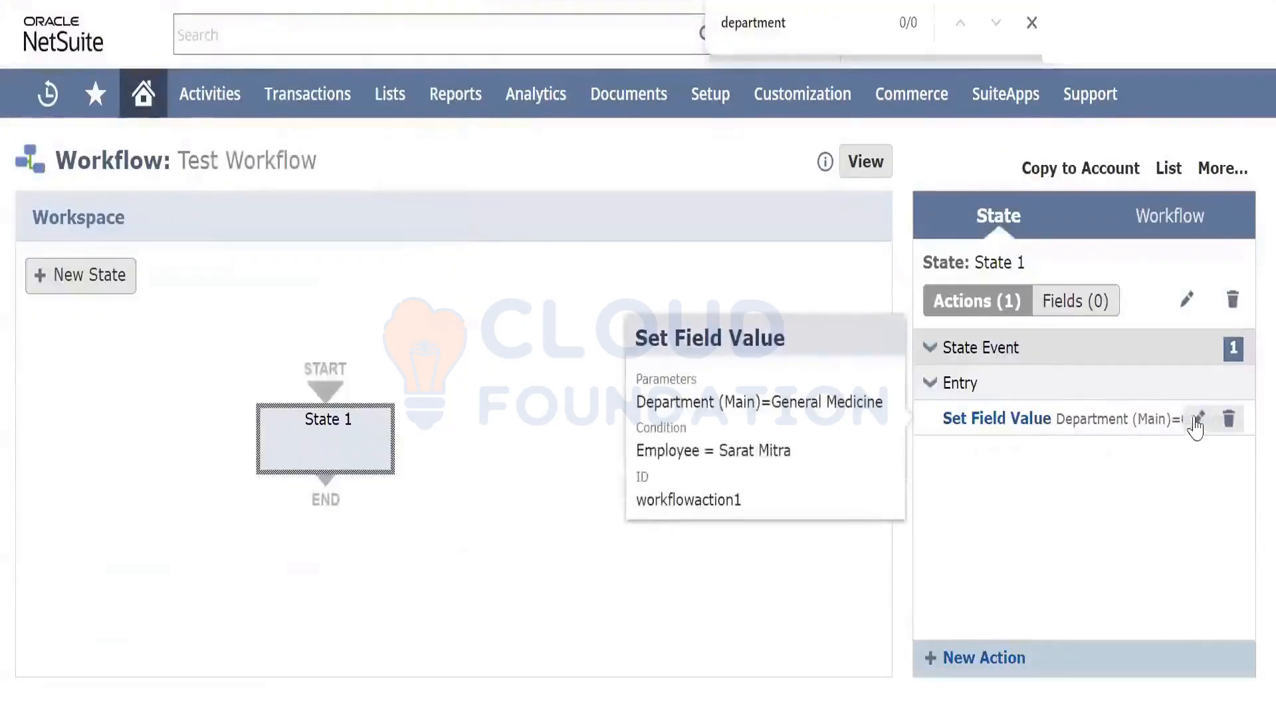
left_click(1198, 418)
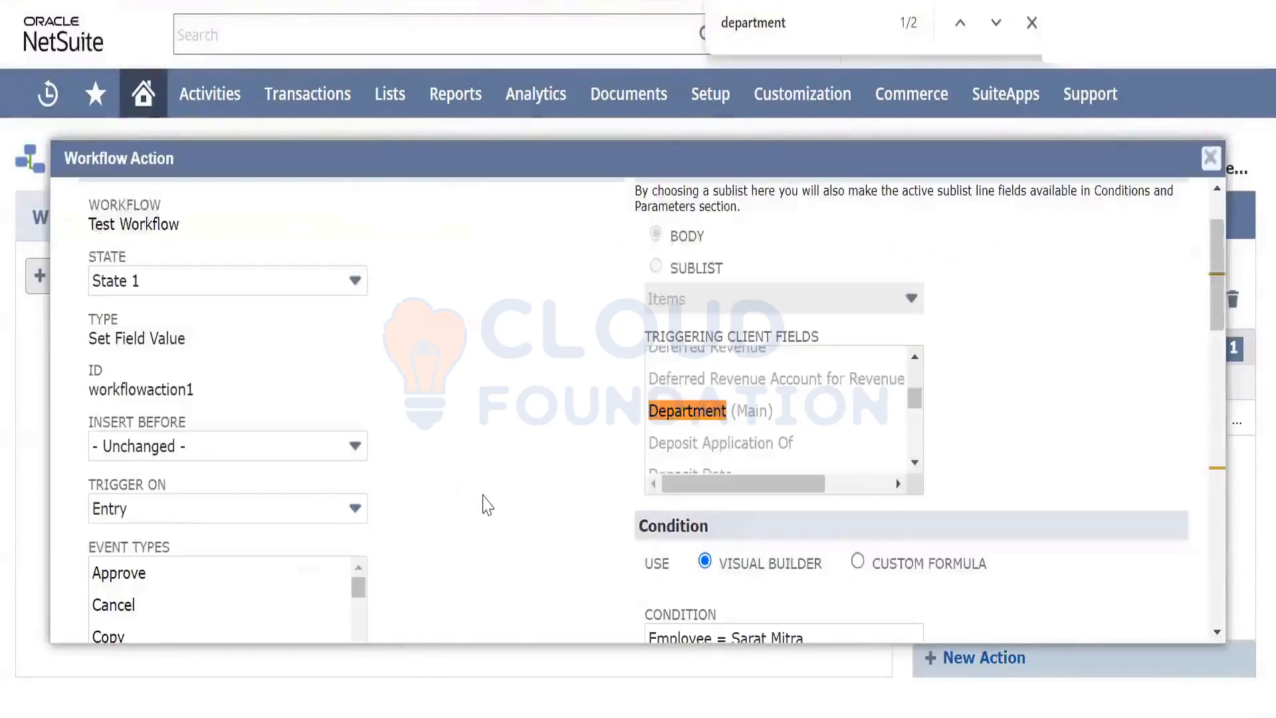
scroll(487, 505, "down", 2)
scroll(487, 505, "down", 1)
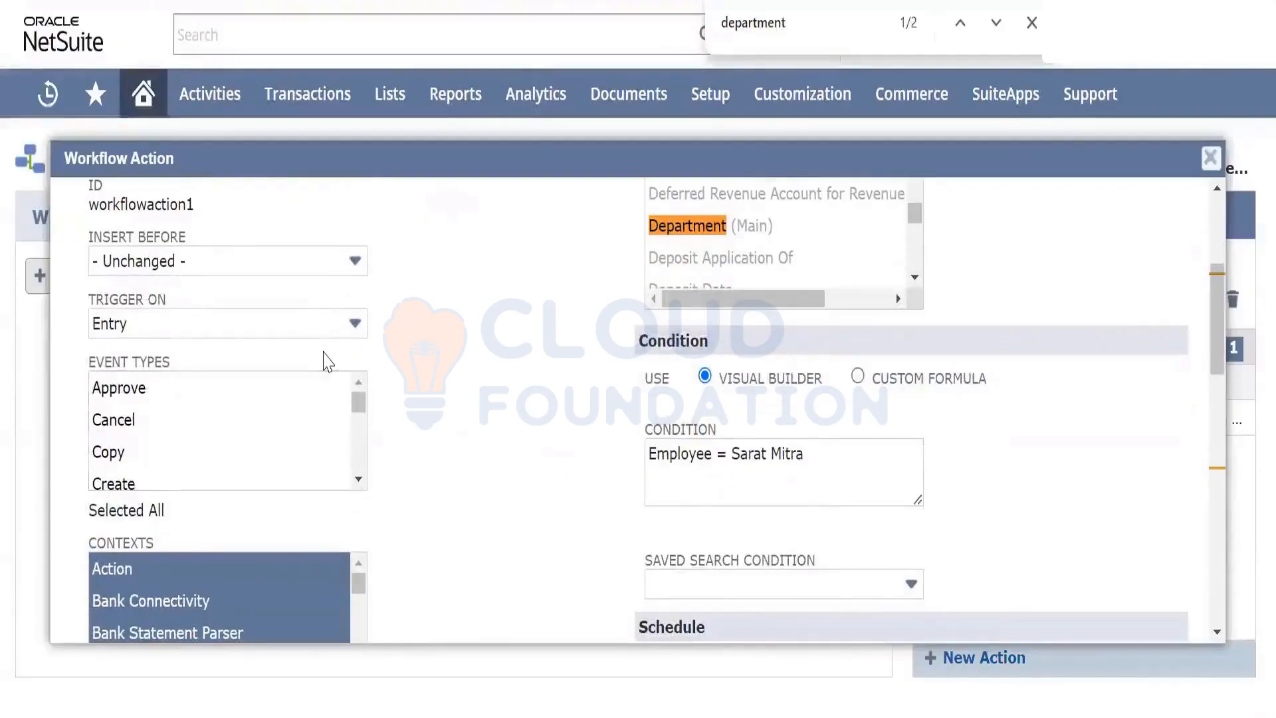
left_click(326, 328)
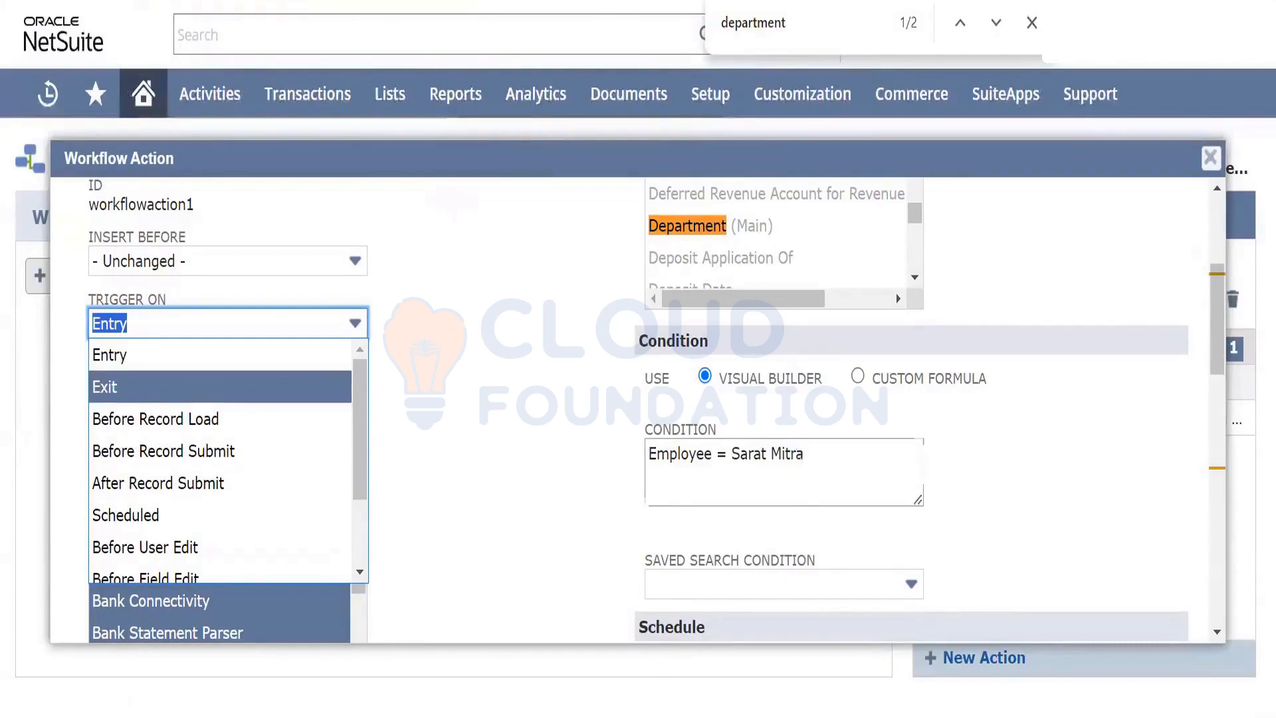
scroll(203, 513, "down", 2)
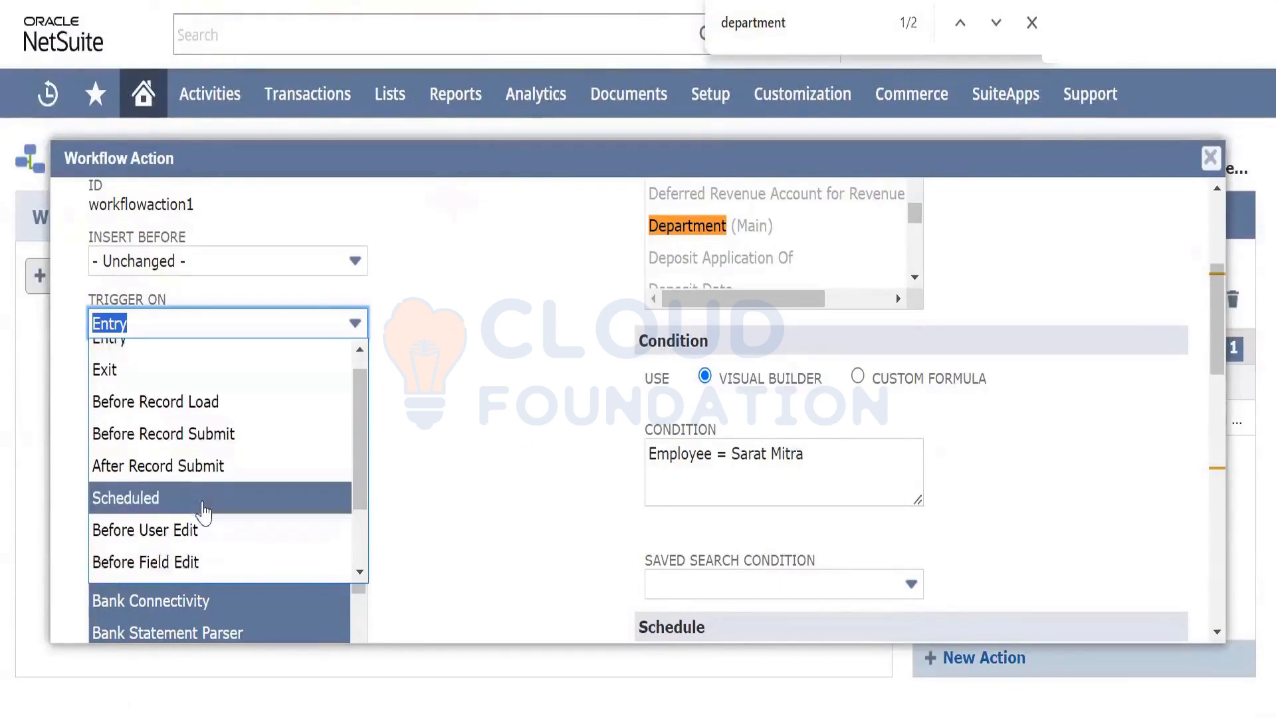
scroll(203, 513, "down", 2)
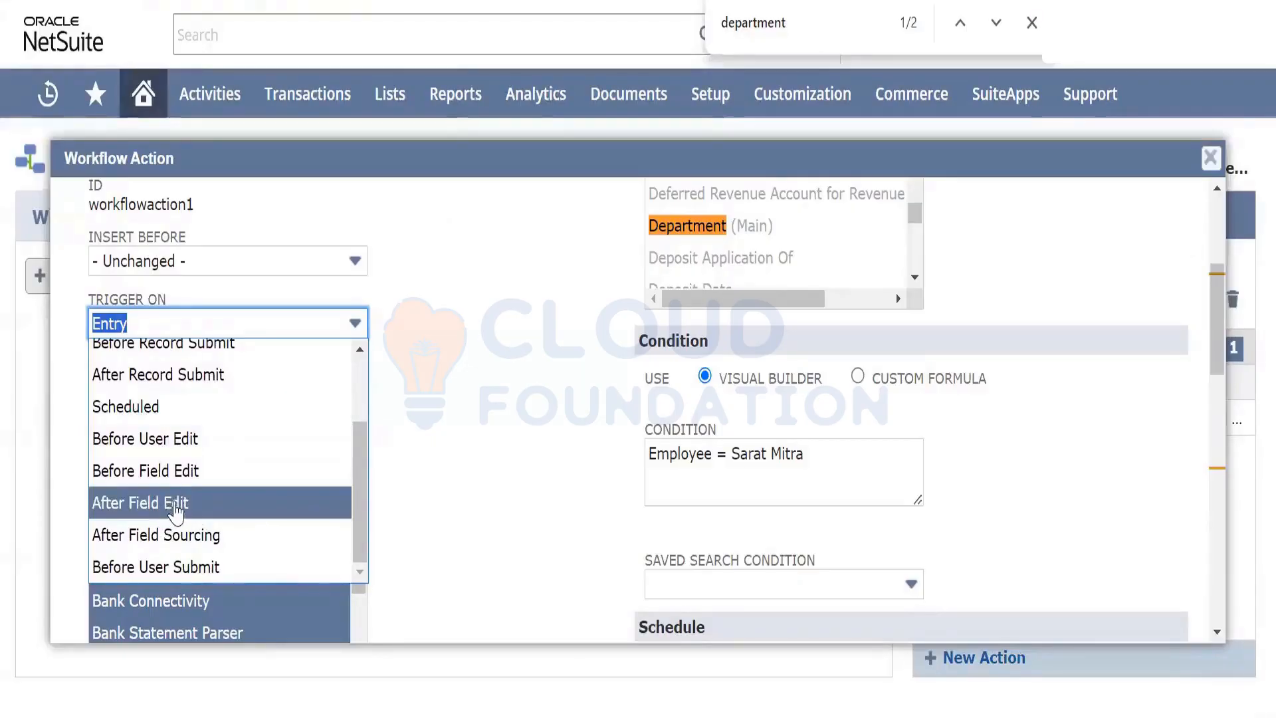
left_click(179, 505)
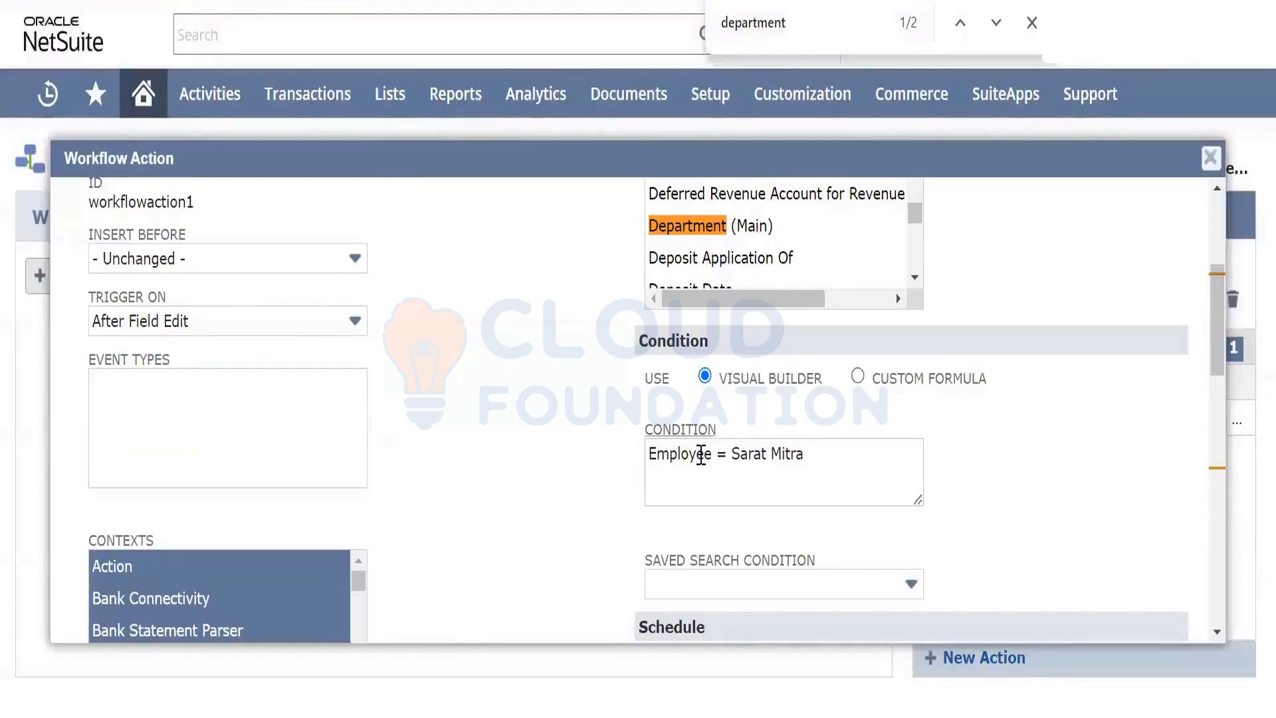
mouse_move(700, 455)
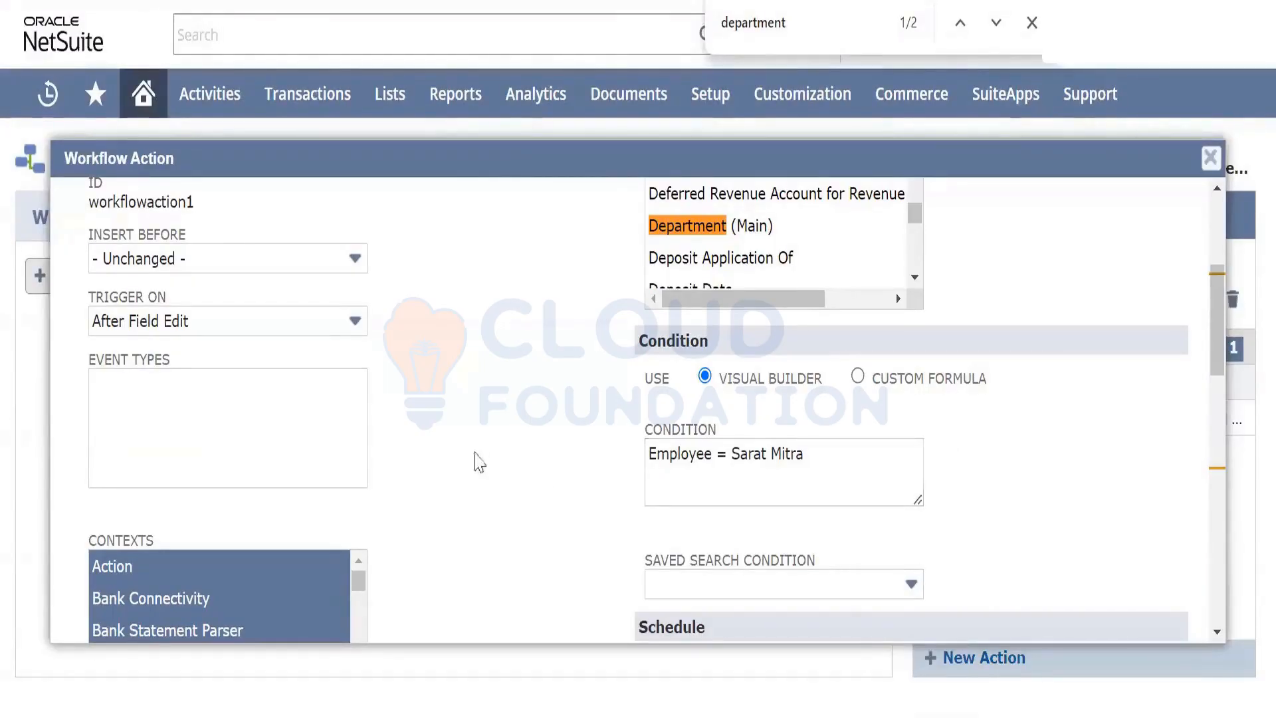
scroll(469, 421, "up", 4)
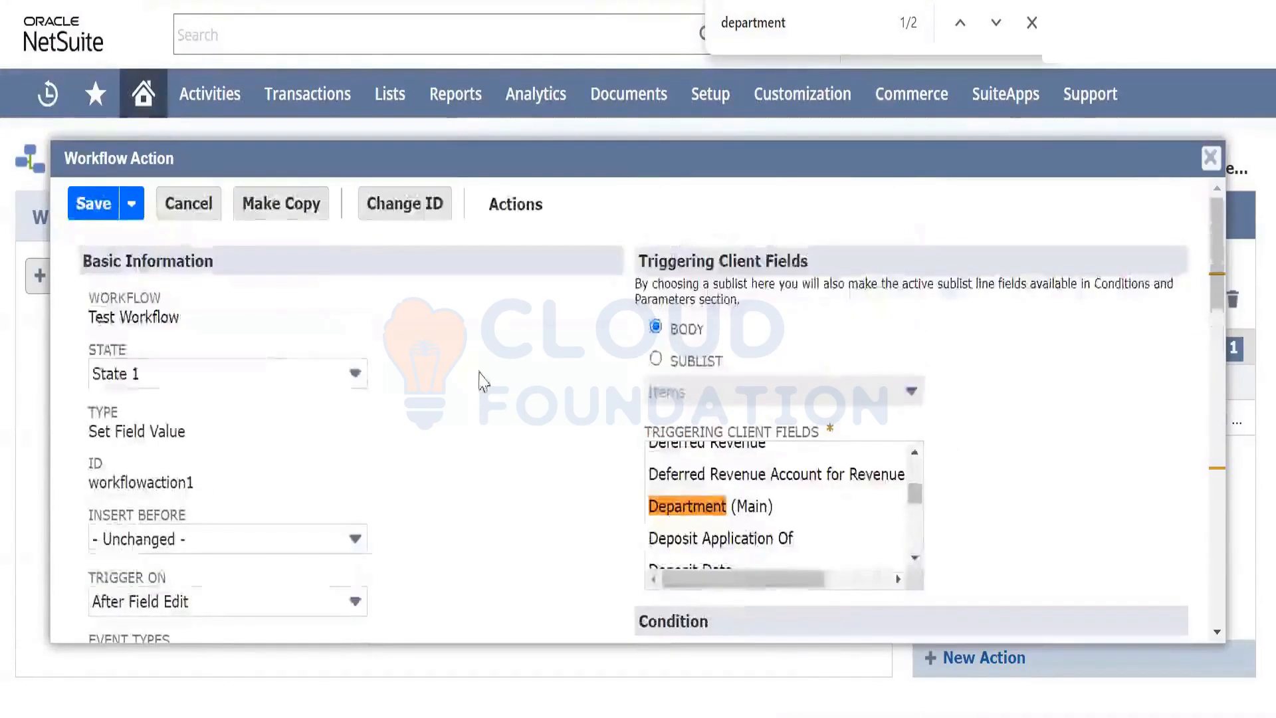
Attempt to save the action and dismiss the missing triggering-fields warning
scroll(490, 385, "down", 3)
scroll(490, 386, "up", 3)
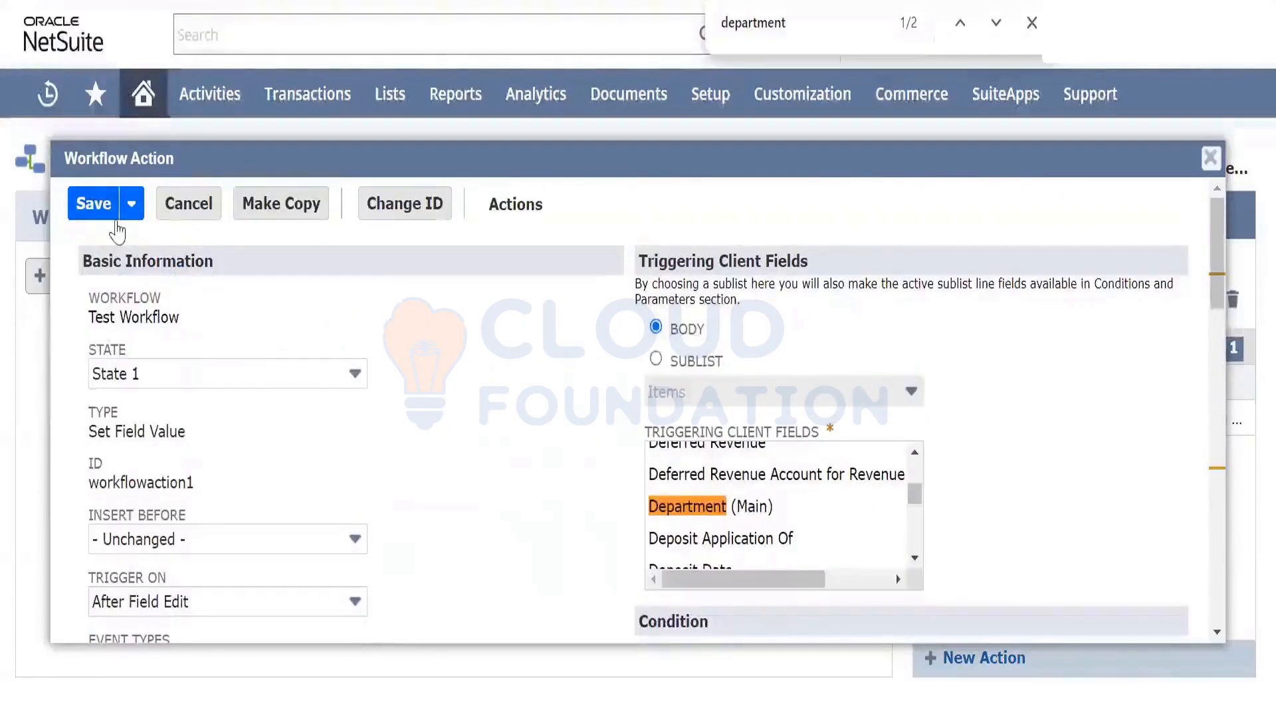
left_click(93, 206)
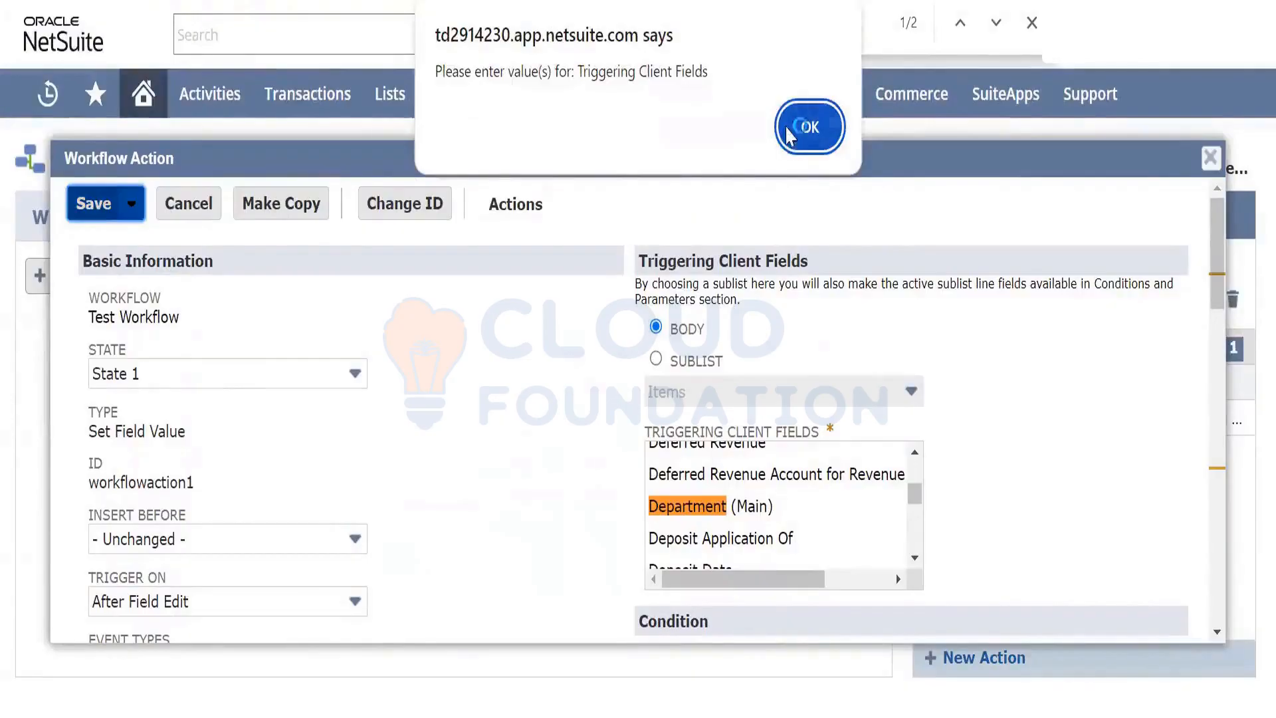
left_click(808, 126)
Keep After Field Edit, set Department (Main) as the triggering client field, and save
scroll(477, 458, "down", 3)
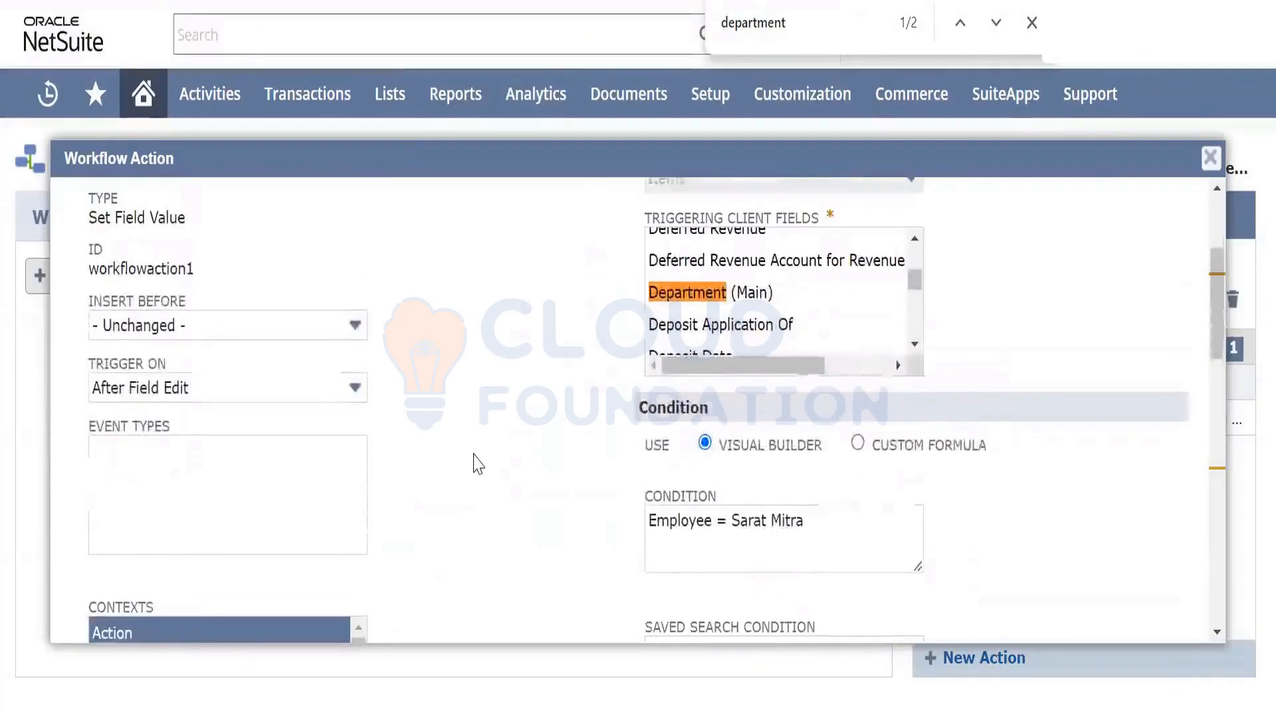
scroll(473, 462, "up", 1)
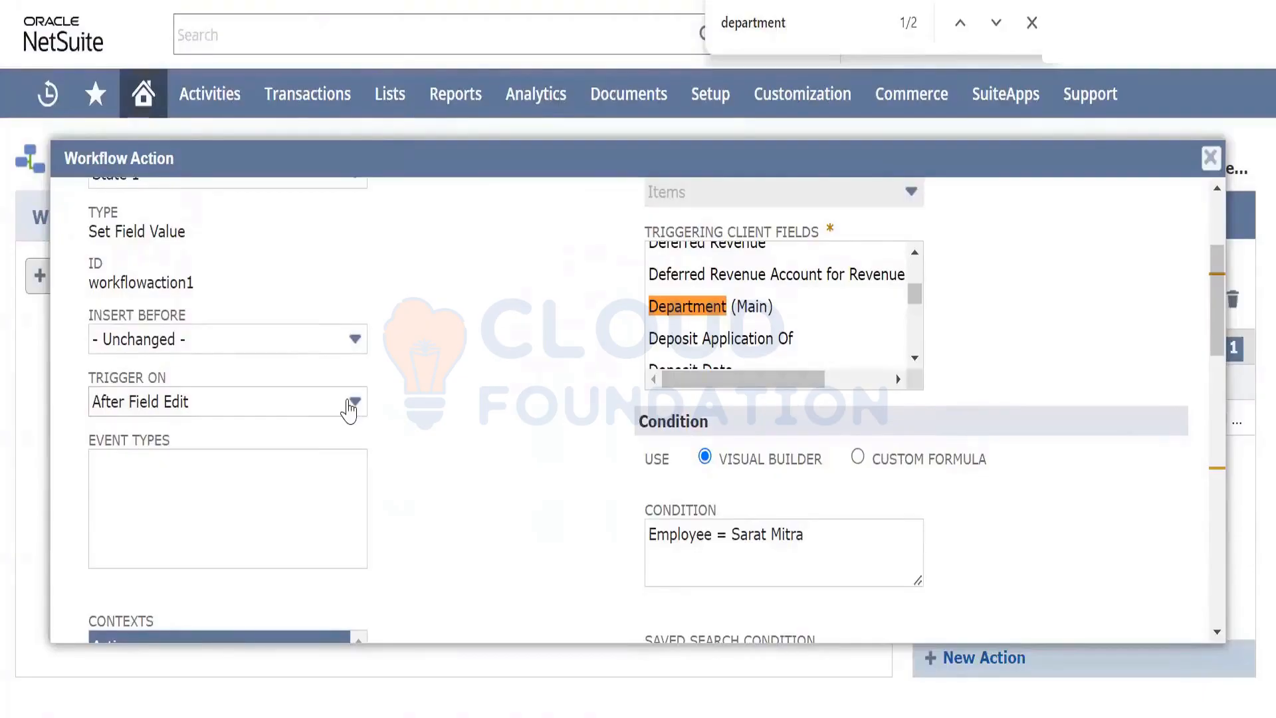
left_click(350, 409)
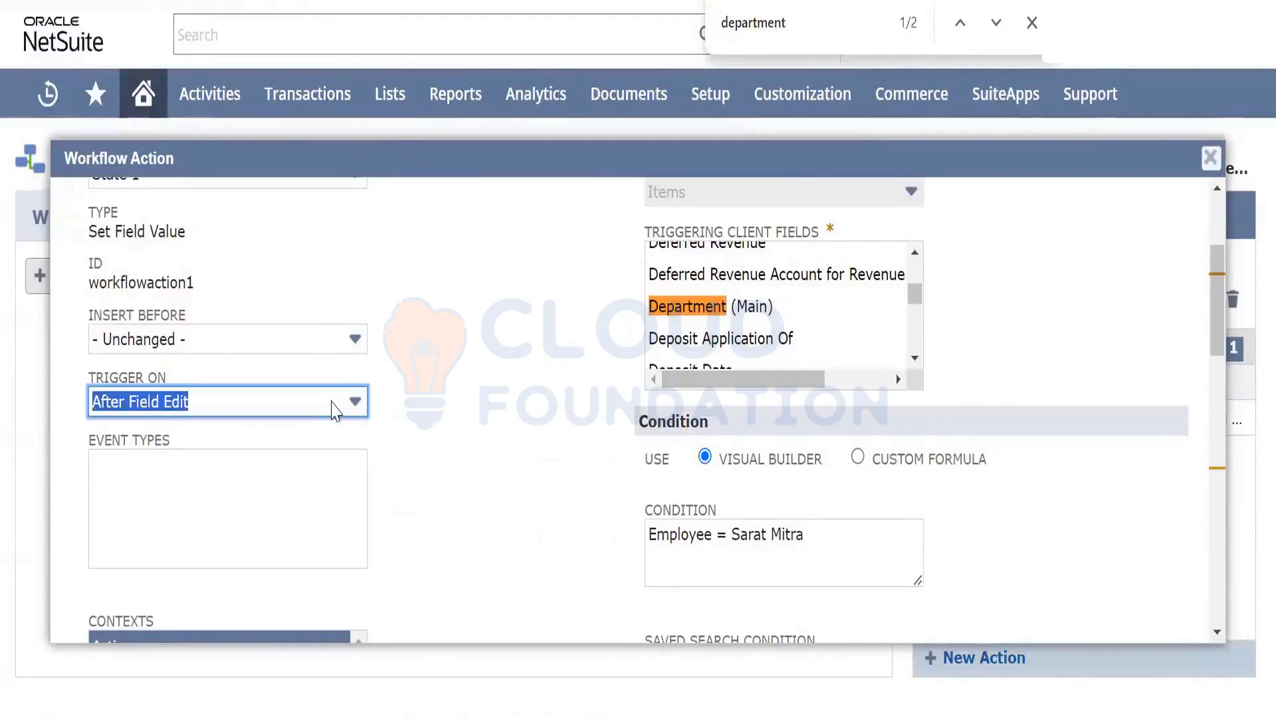
left_click(351, 409)
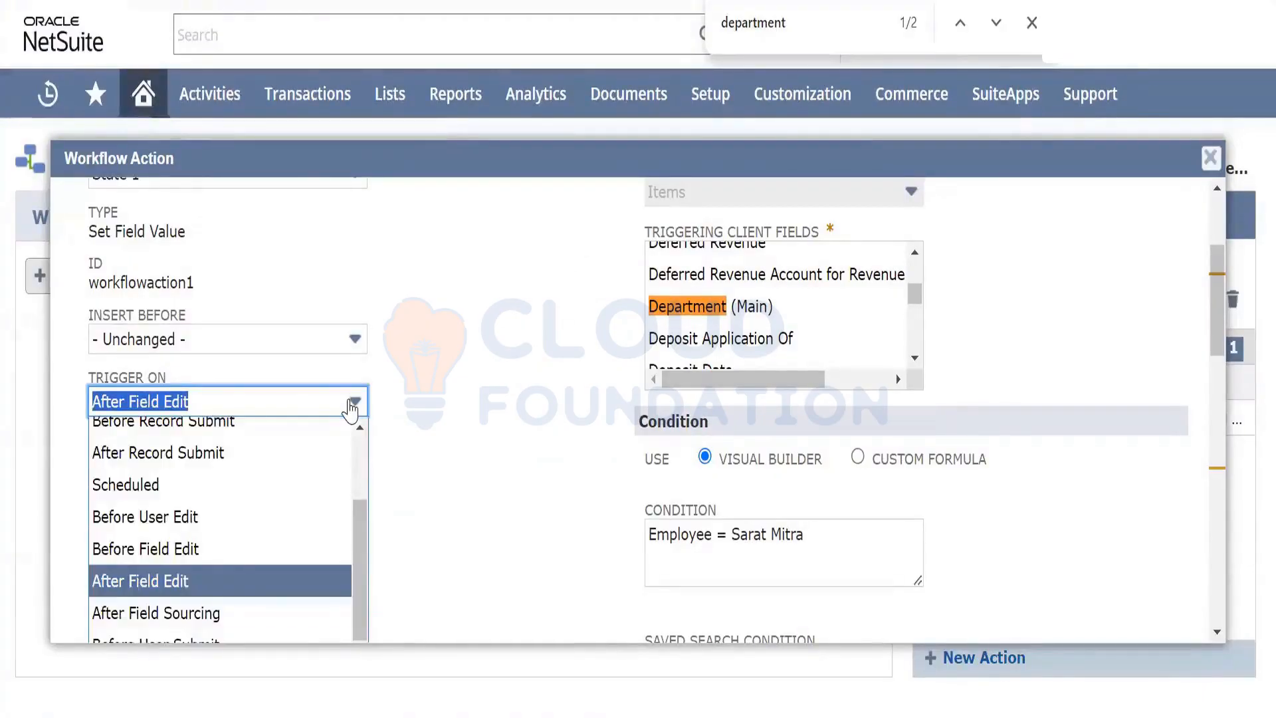
left_click(350, 407)
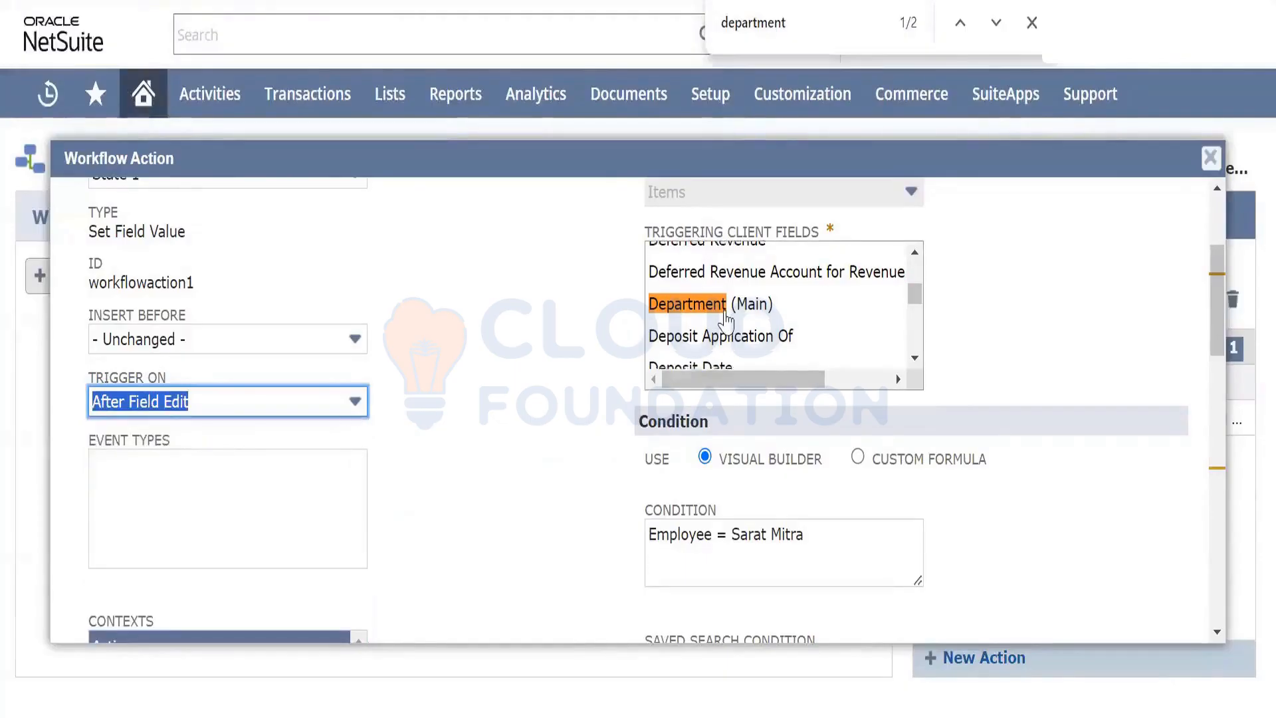
left_click(724, 309)
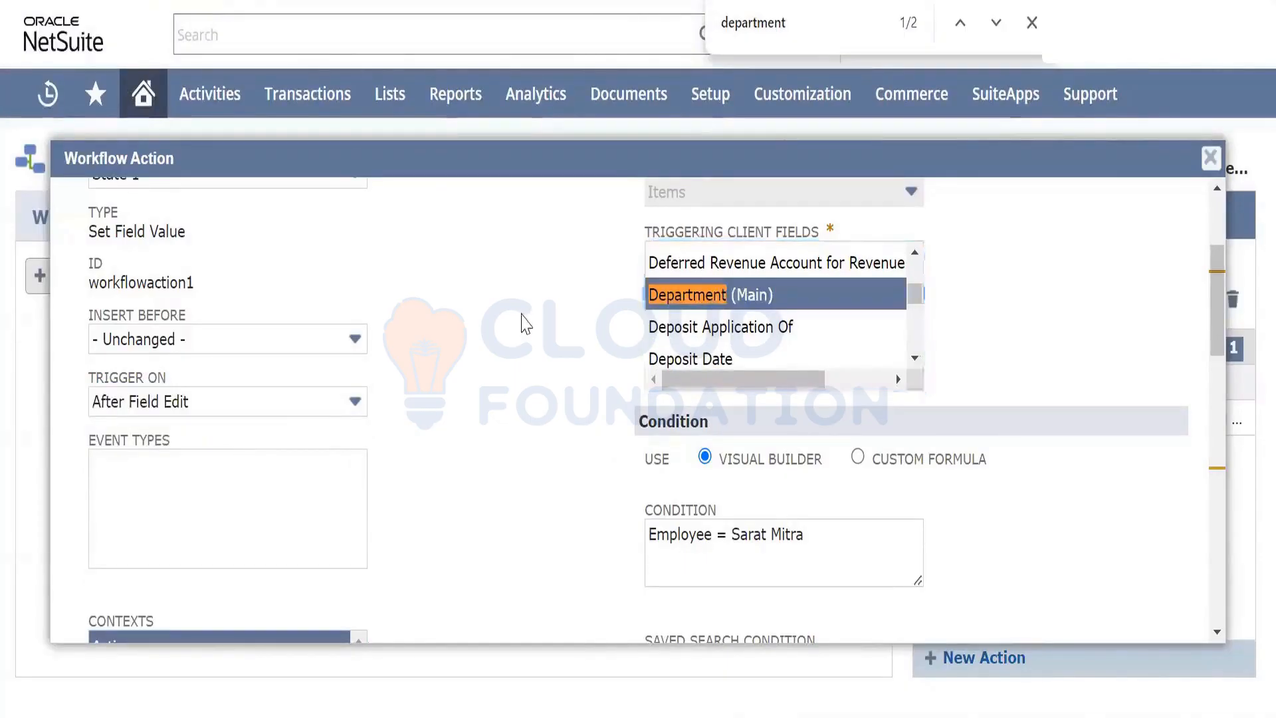
scroll(439, 259, "up", 3)
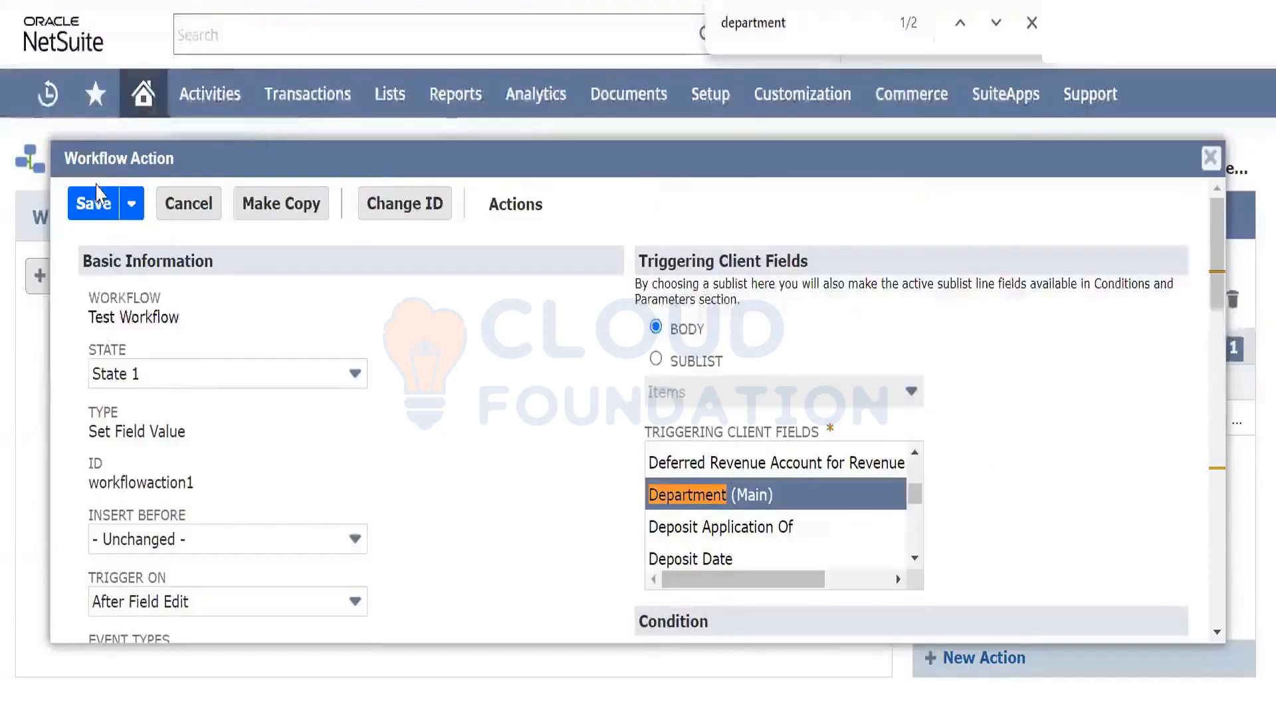
left_click(90, 204)
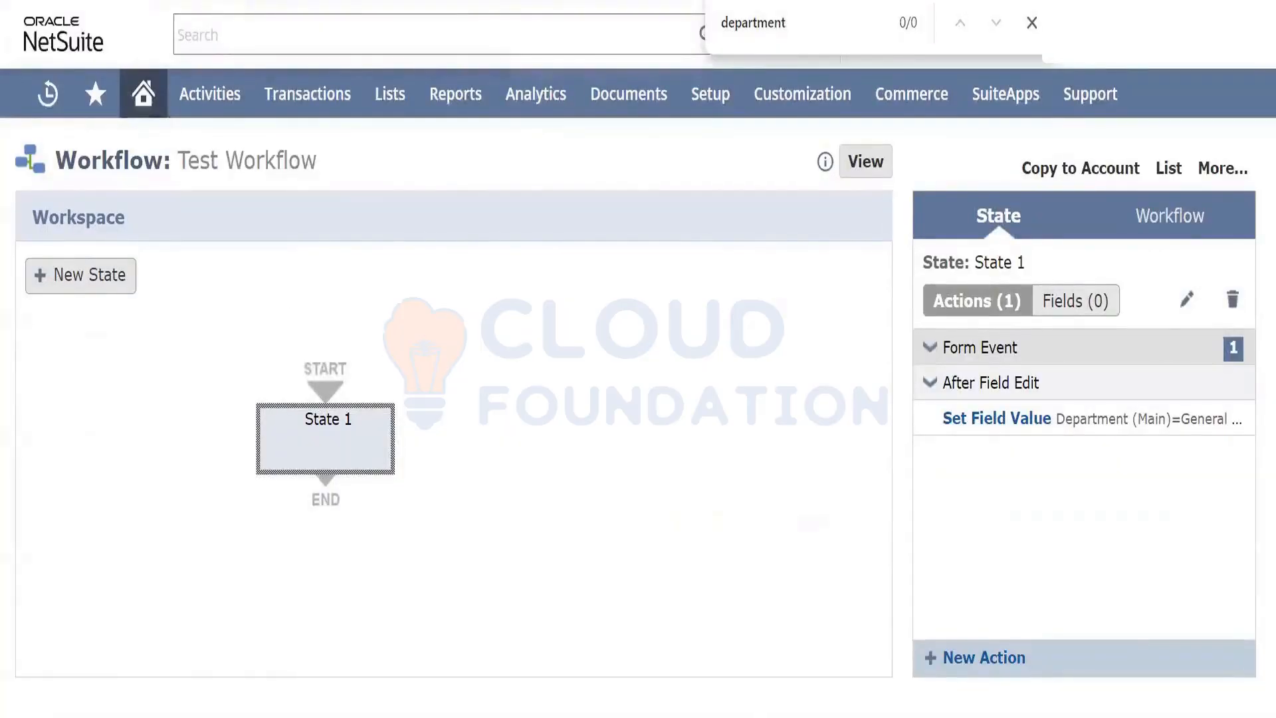
Reload the test purchase order and re-select its employee to fire the workflow
left_click(302, 1)
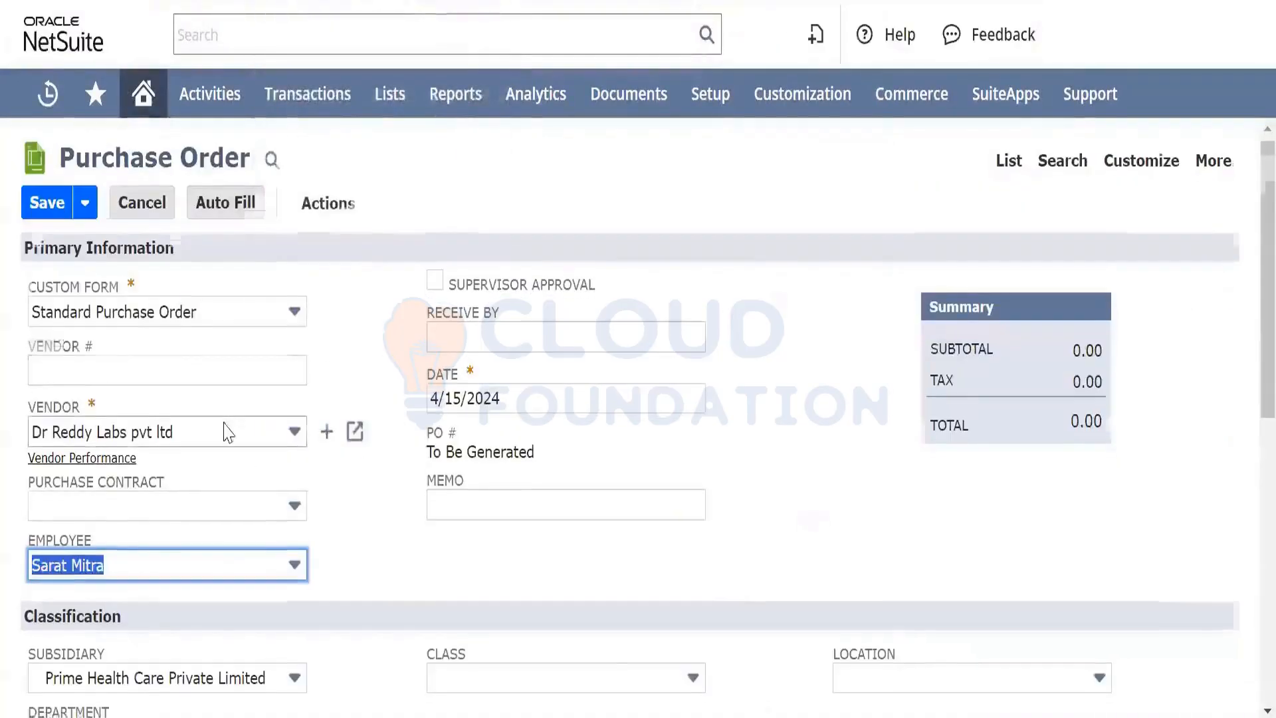
scroll(226, 432, "down", 3)
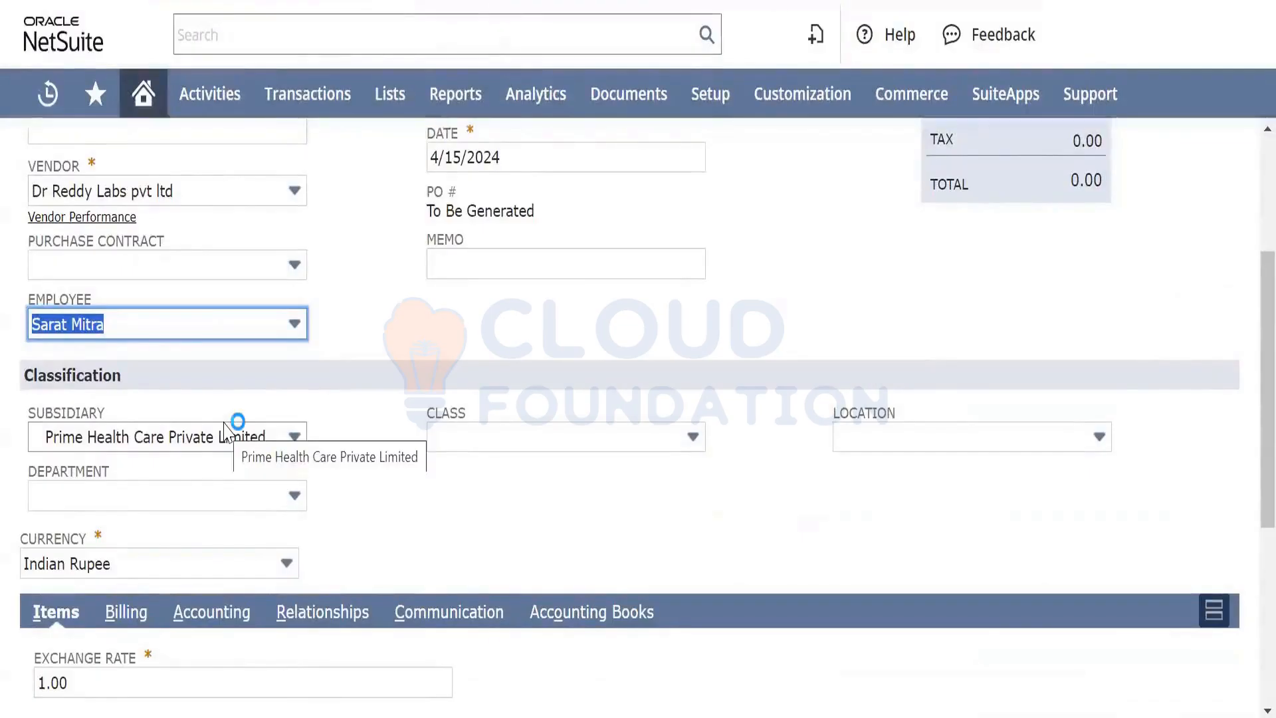
scroll(257, 269, "up", 4)
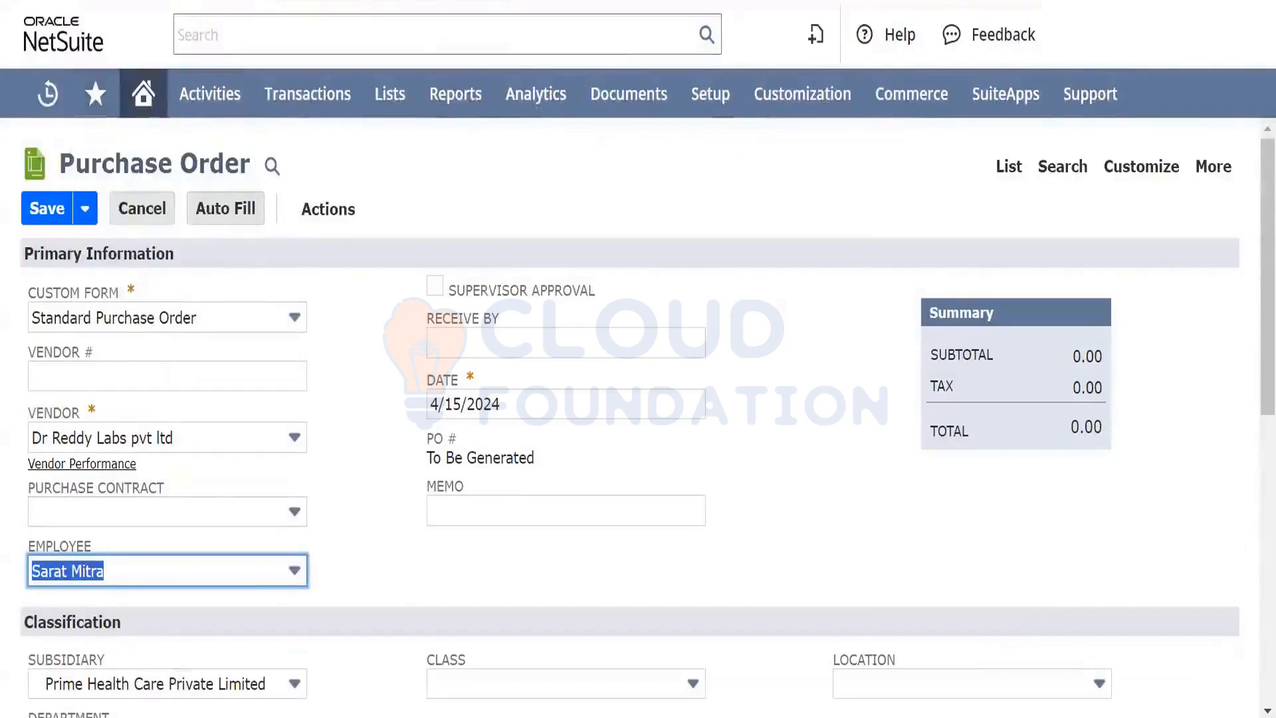
key("F5")
left_click(725, 130)
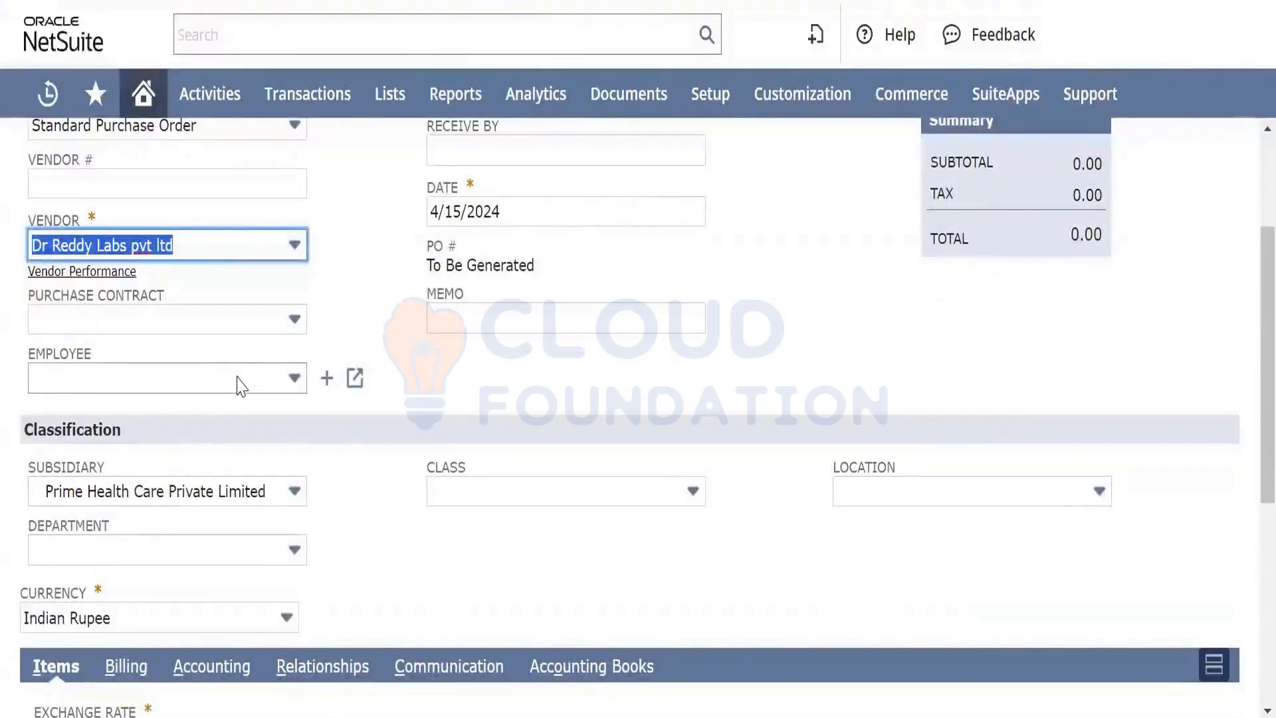
left_click(241, 385)
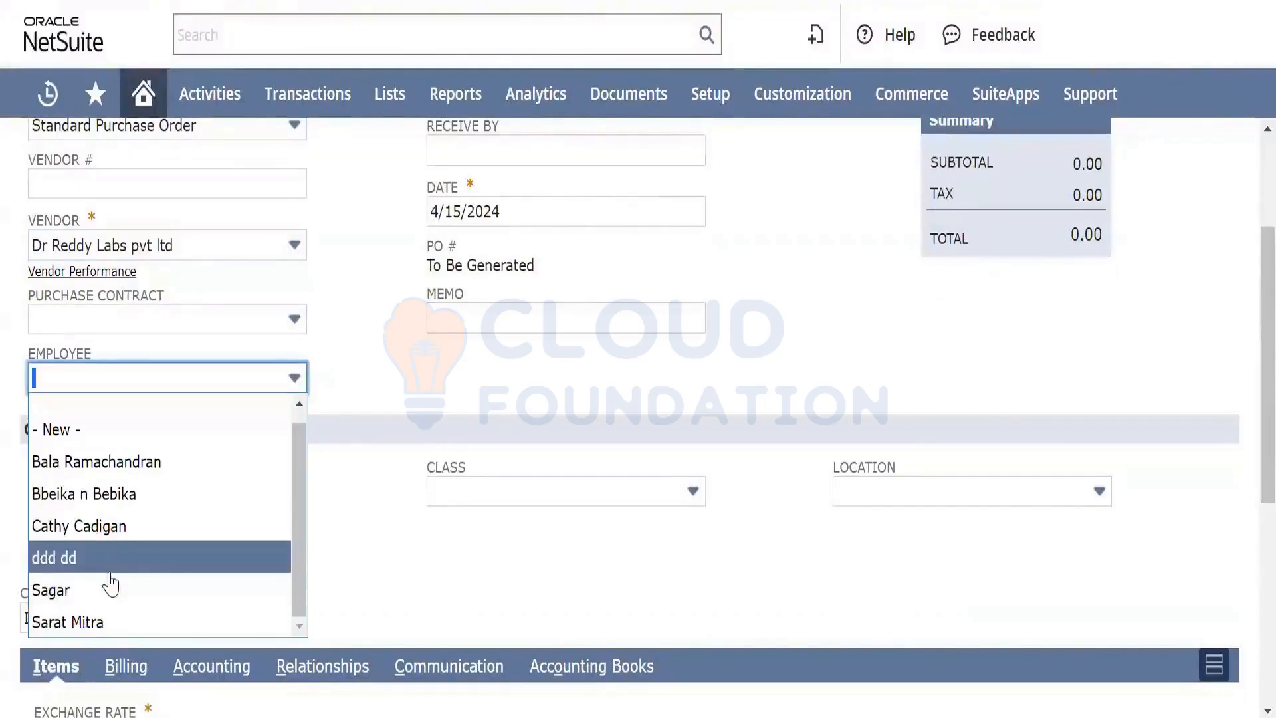
left_click(121, 619)
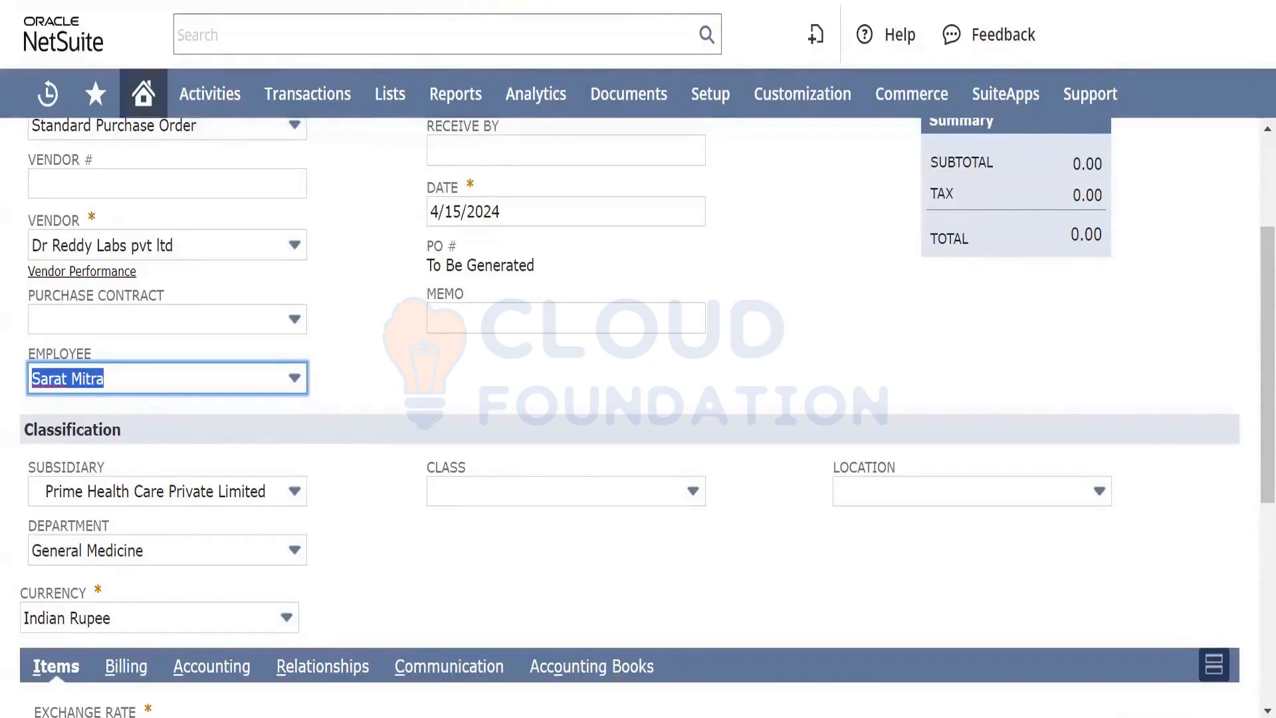
Back on Test Workflow, begin a Show Message action, then view State 1's actions
left_click(249, 2)
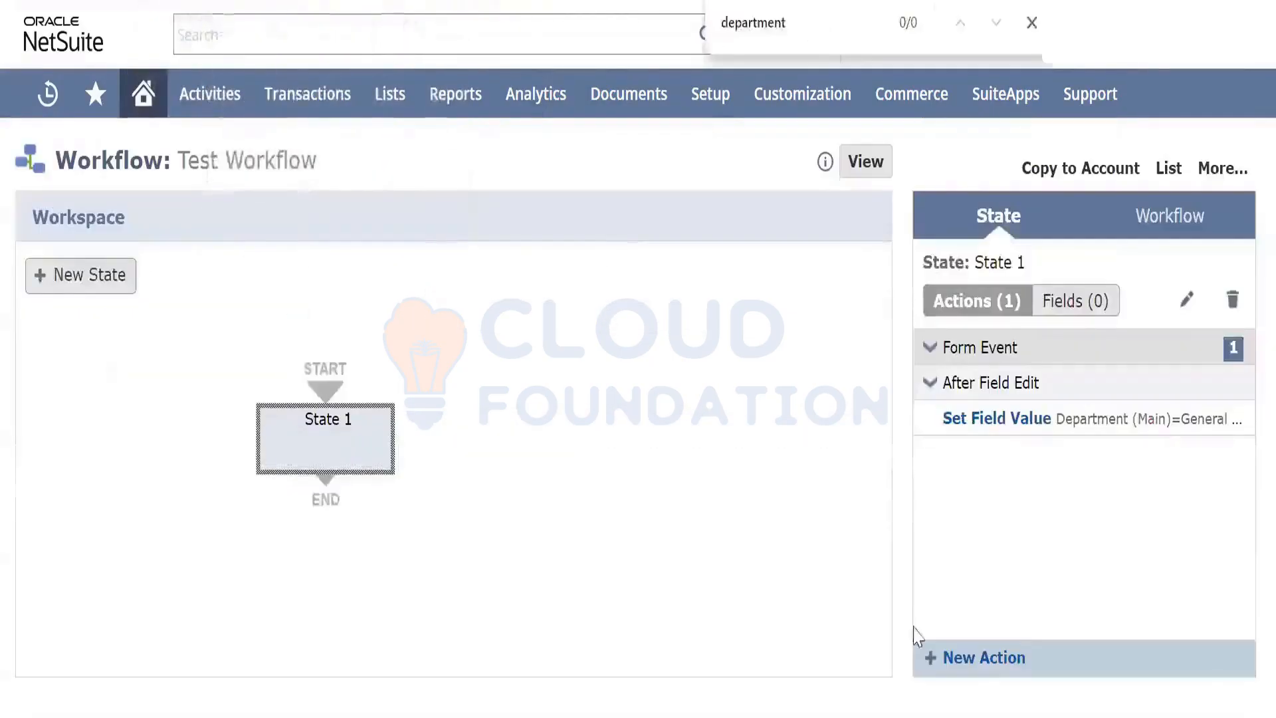
left_click(982, 662)
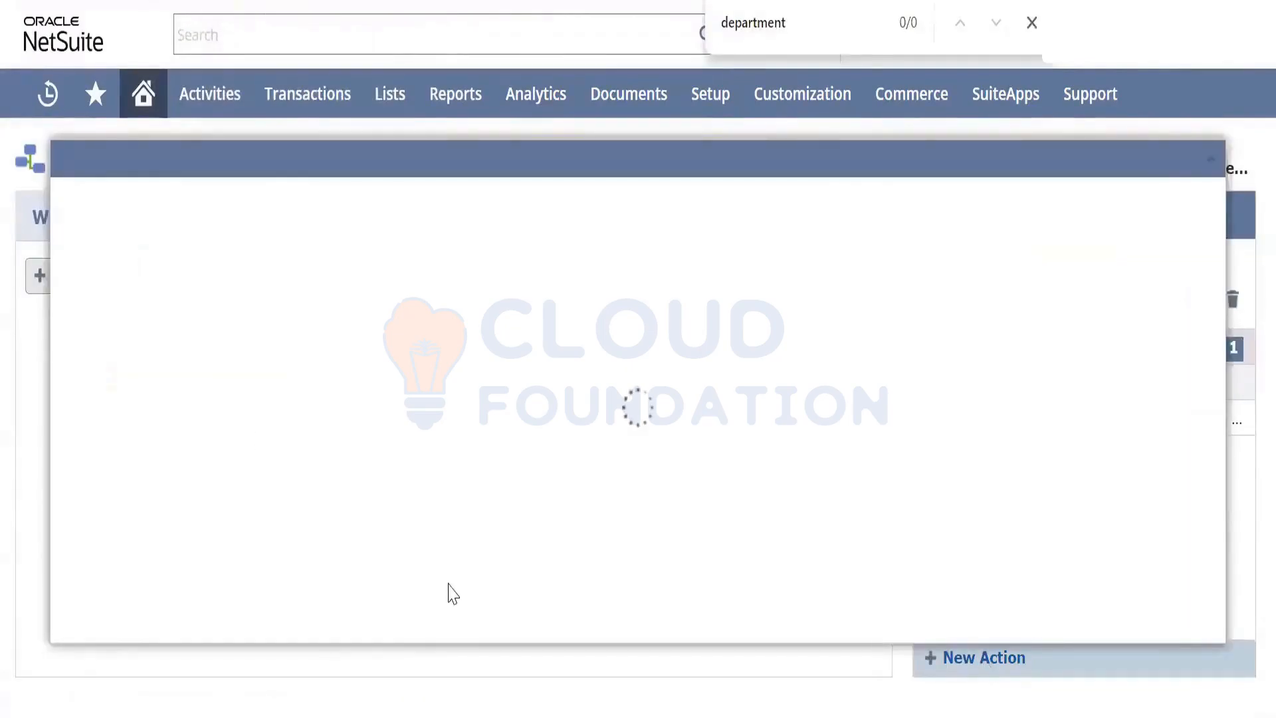
scroll(184, 503, "down", 2)
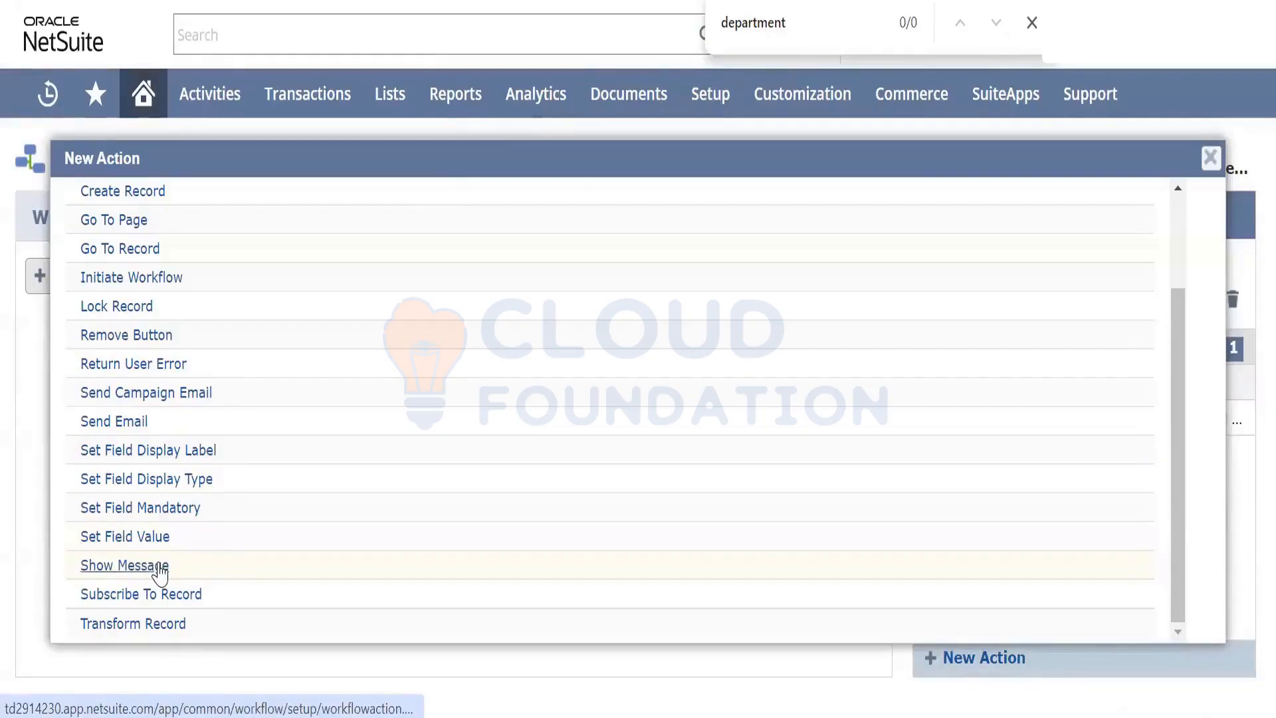
left_click(126, 566)
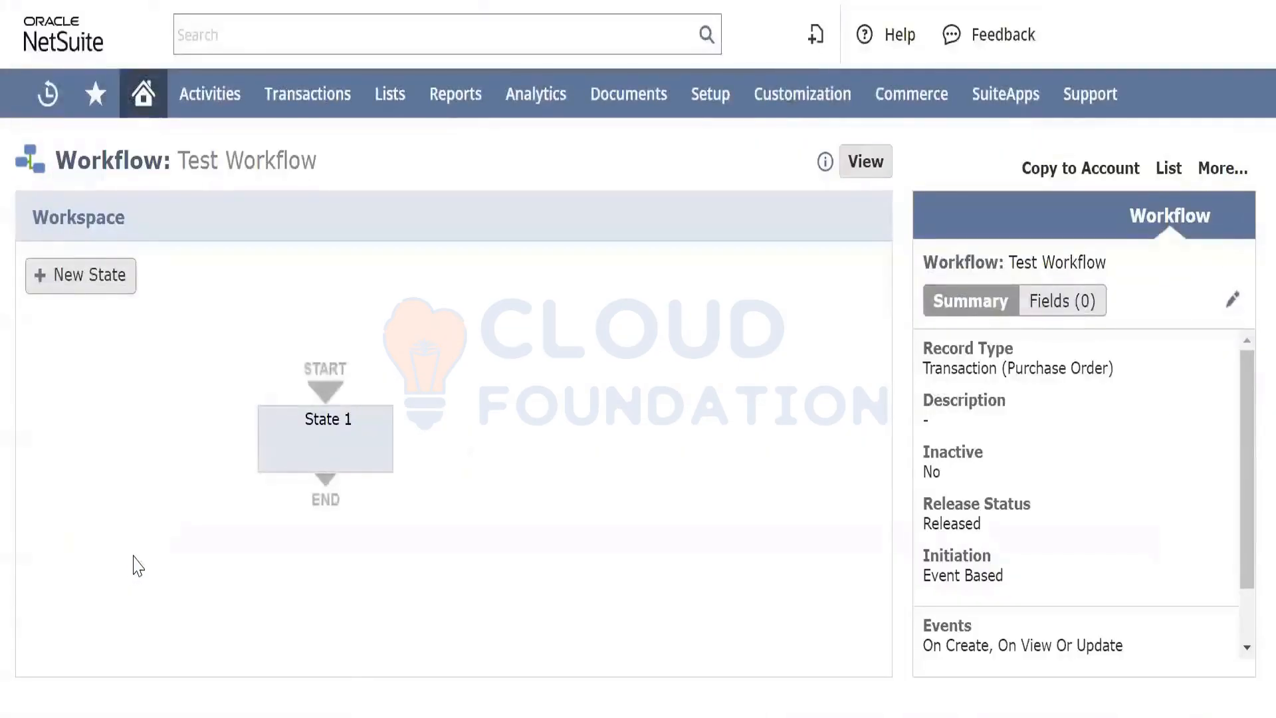
scroll(989, 507, "down", 1)
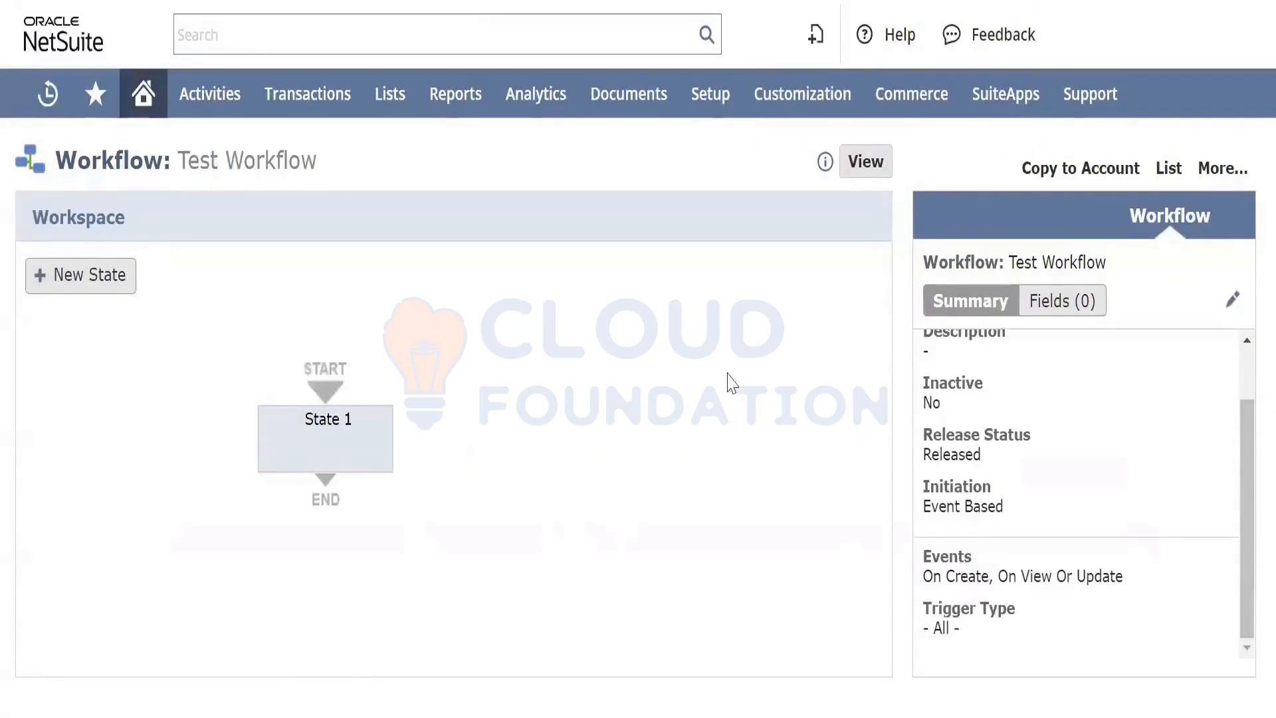
left_click(330, 453)
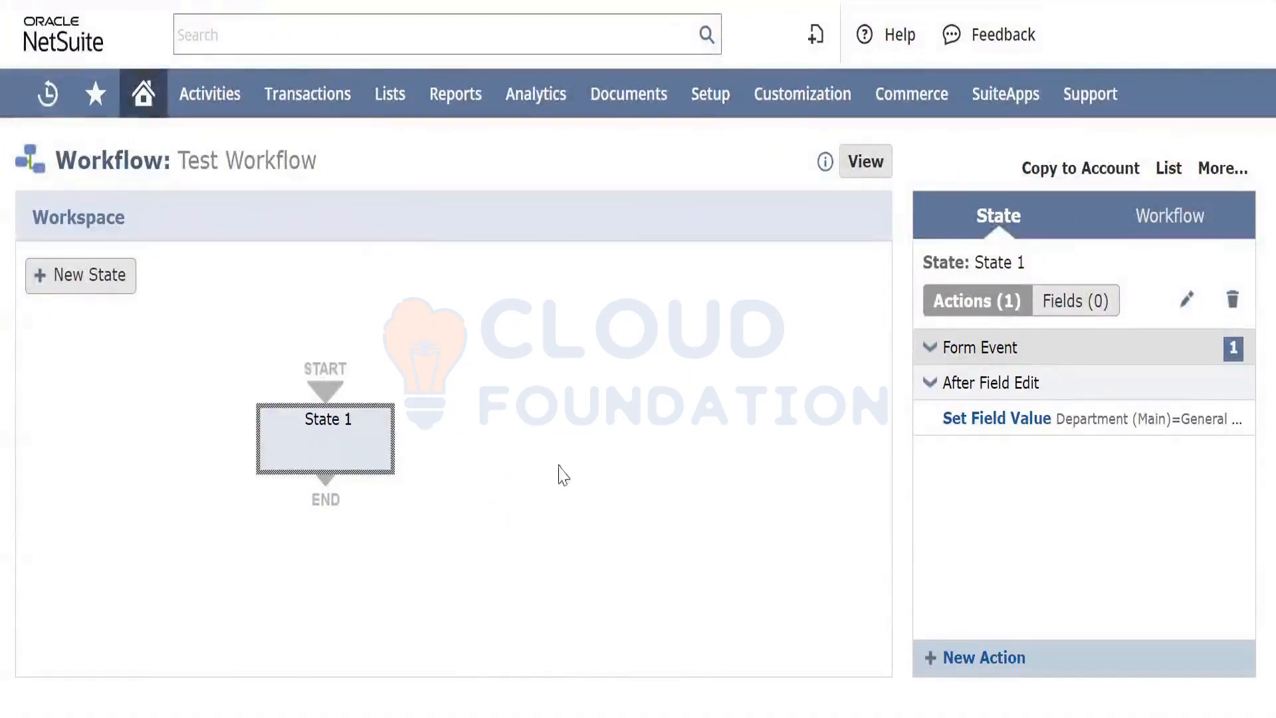
Go to the Accounting Preferences page from the setup area
mouse_move(708, 98)
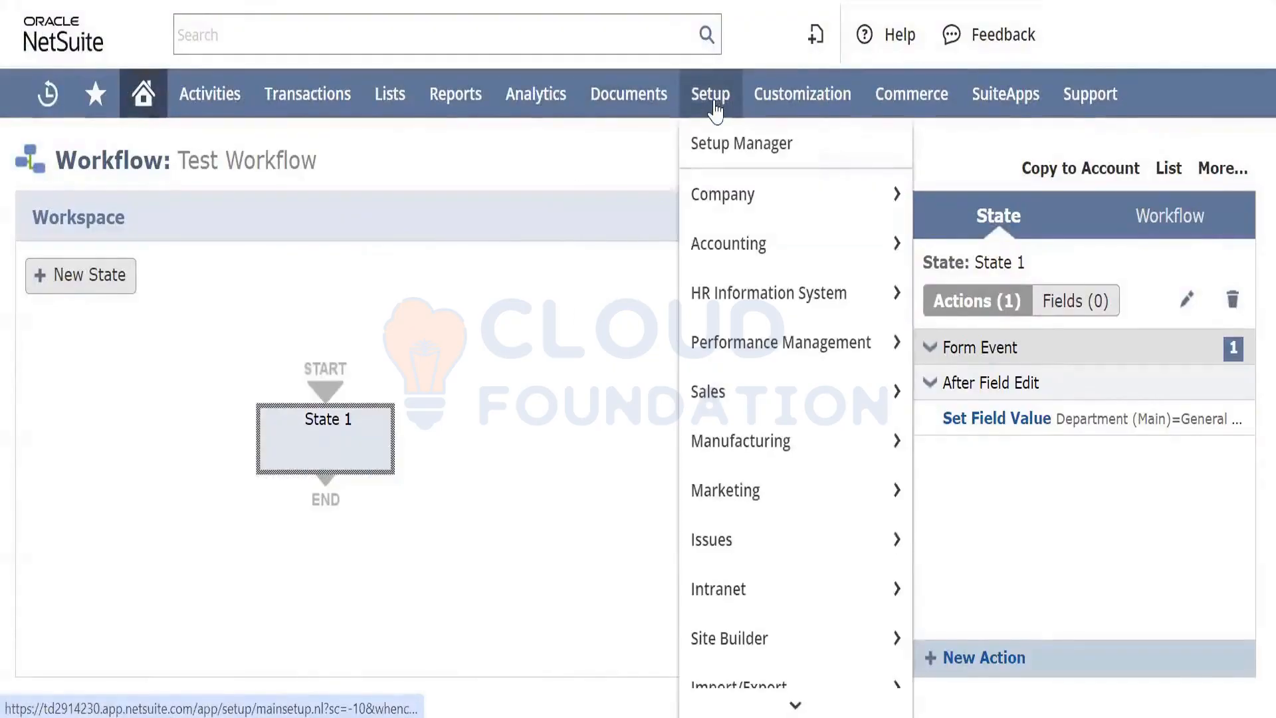
mouse_move(717, 244)
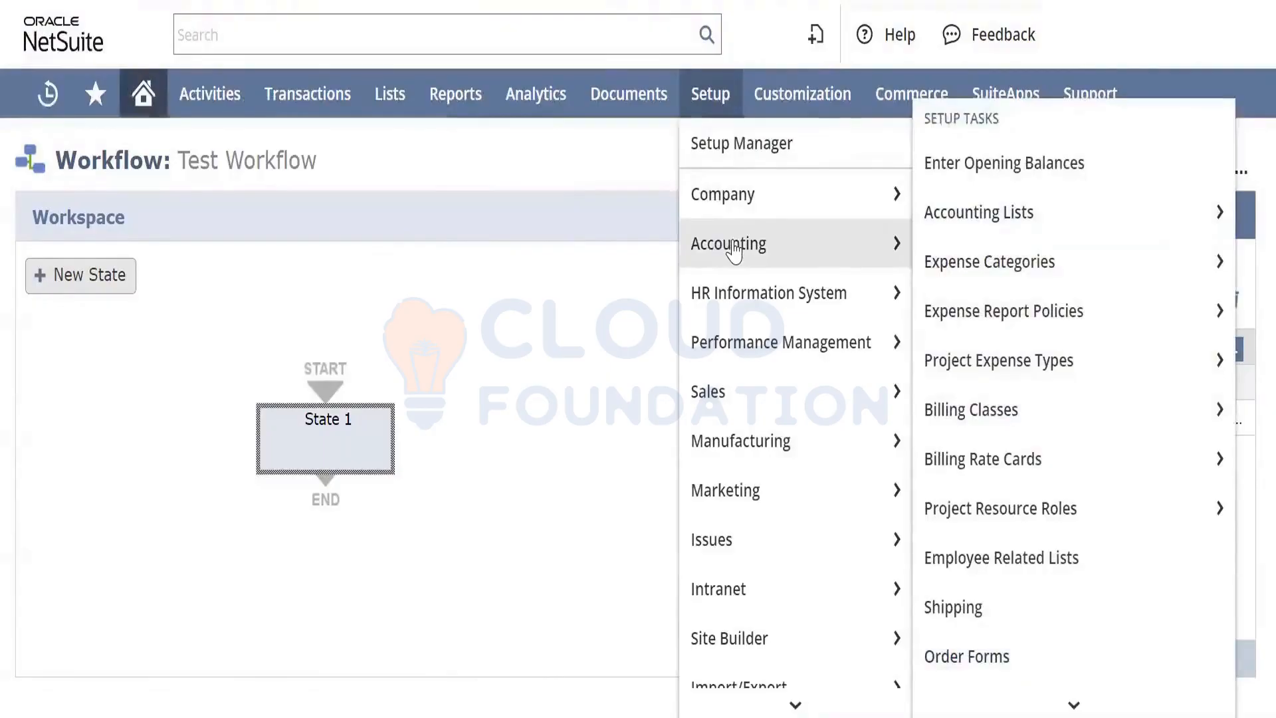
scroll(983, 399, "down", 3)
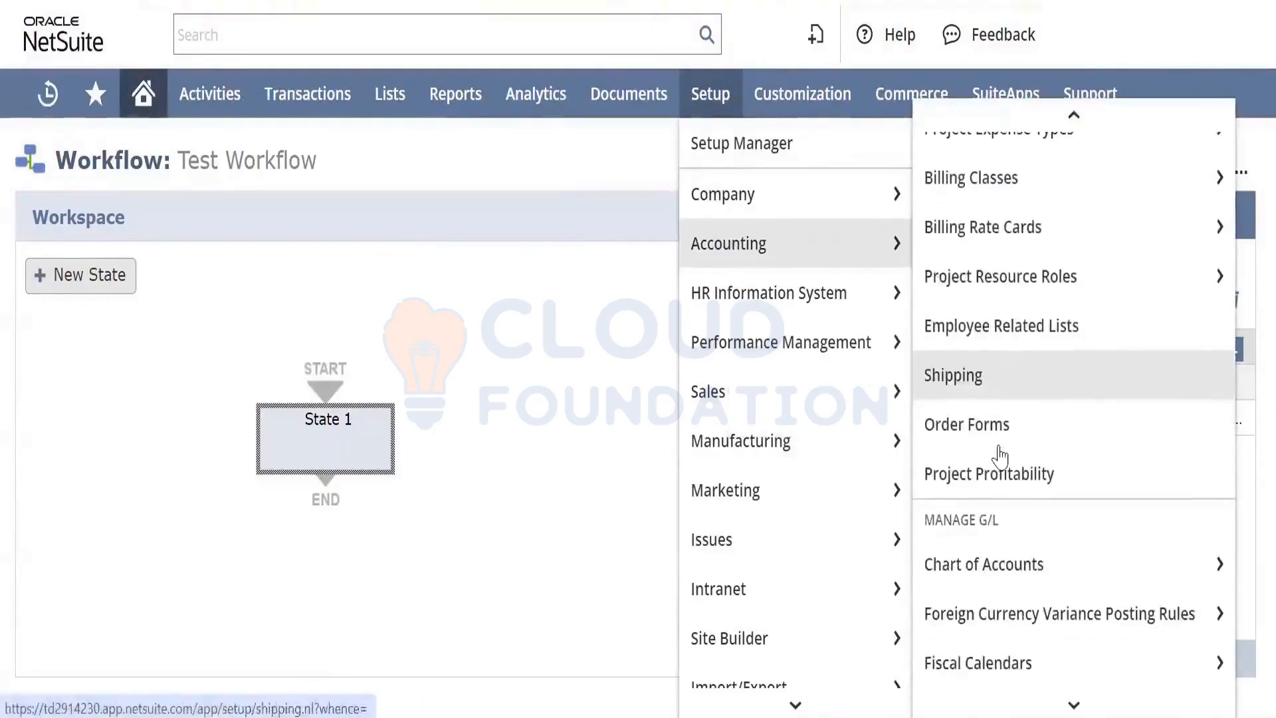
scroll(1002, 465, "down", 3)
scroll(1005, 473, "down", 5)
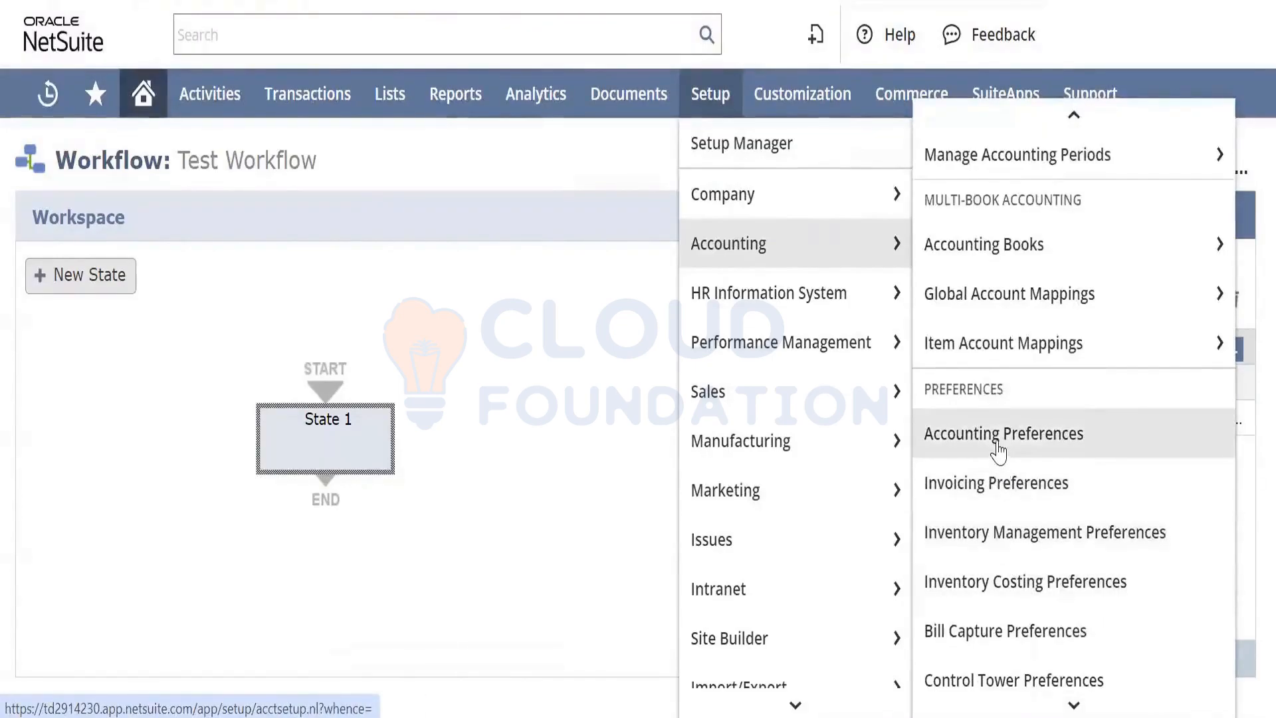
left_click(1001, 444)
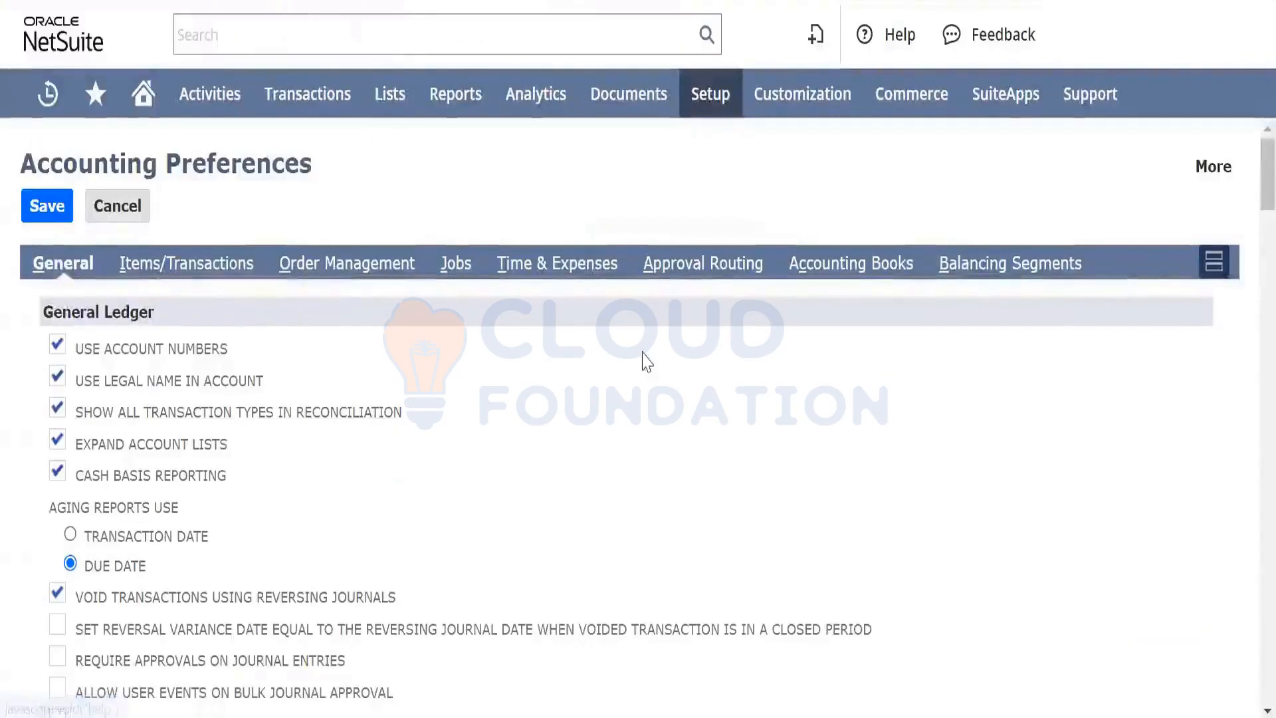
Enable Purchase Orders under Approval Routing and save the accounting preferences
left_click(708, 266)
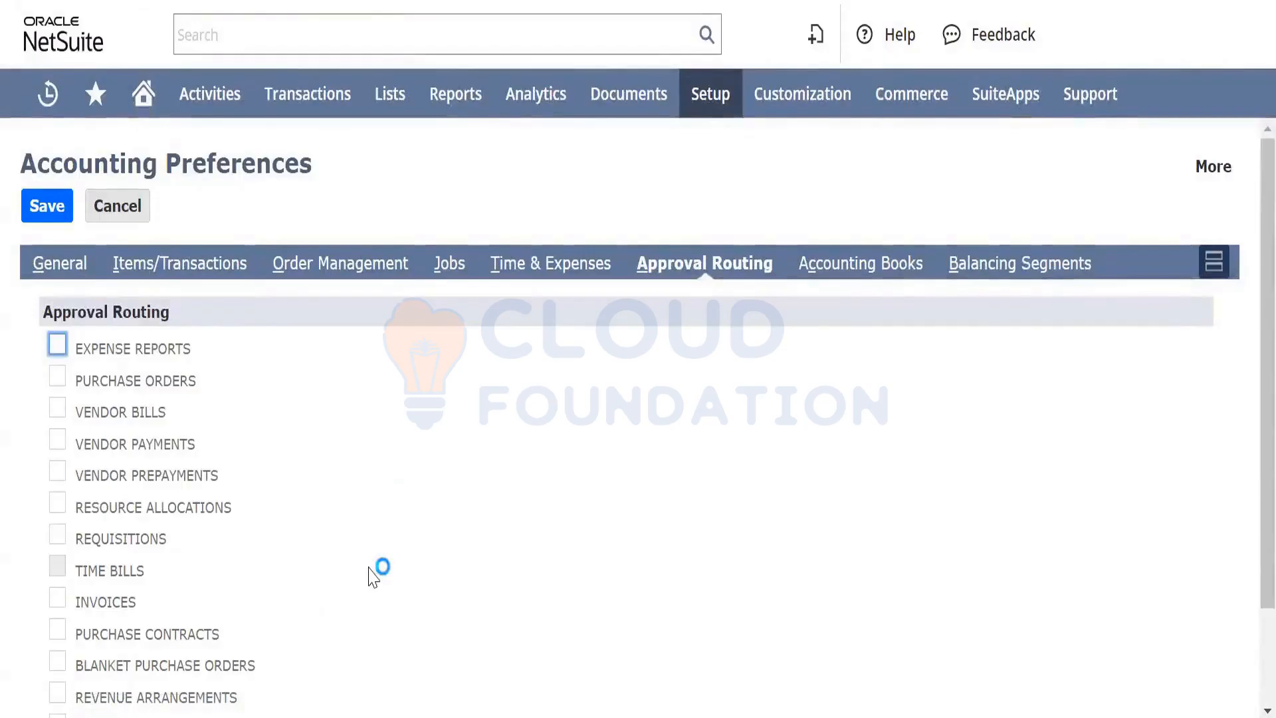
scroll(367, 575, "down", 2)
scroll(352, 505, "up", 1)
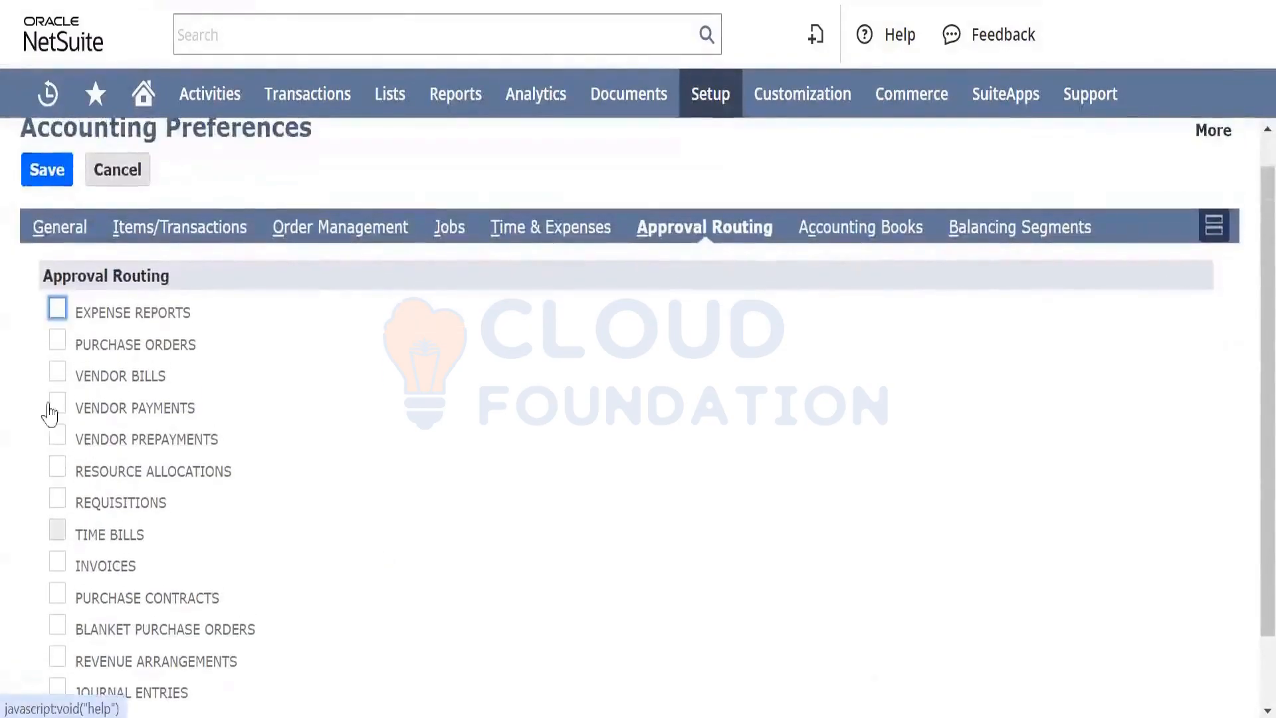
left_click(56, 342)
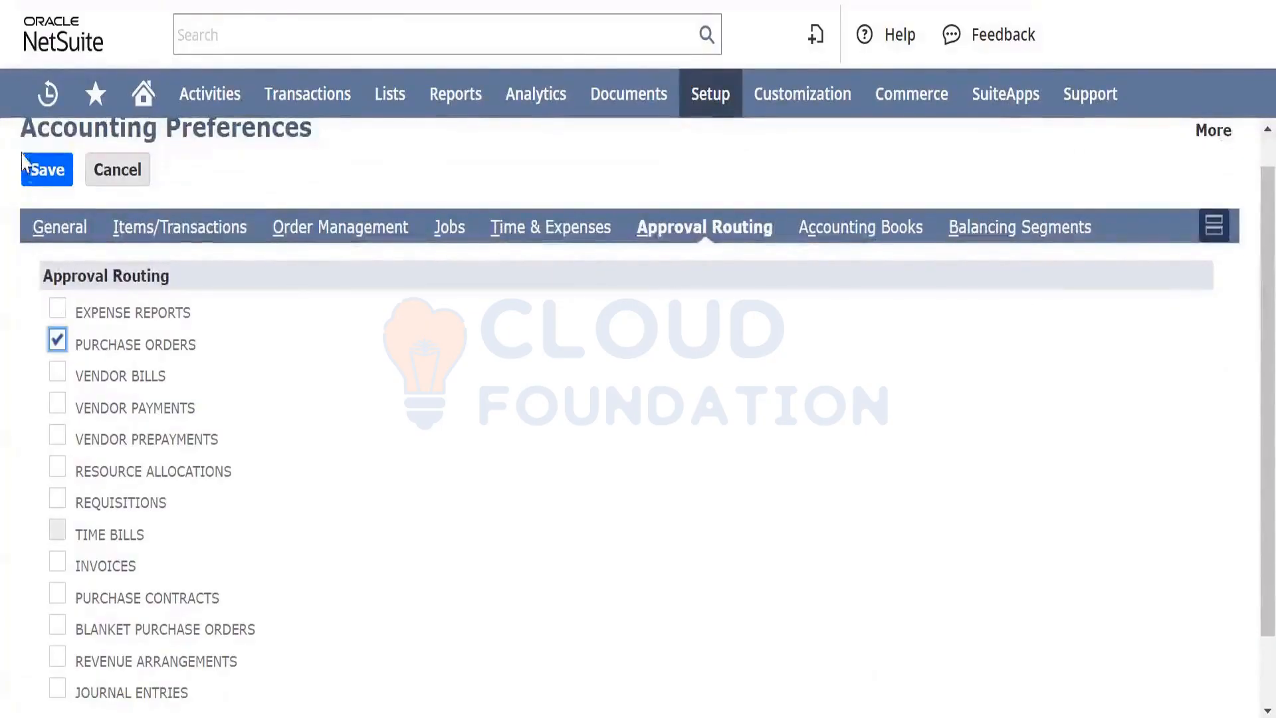
left_click(40, 172)
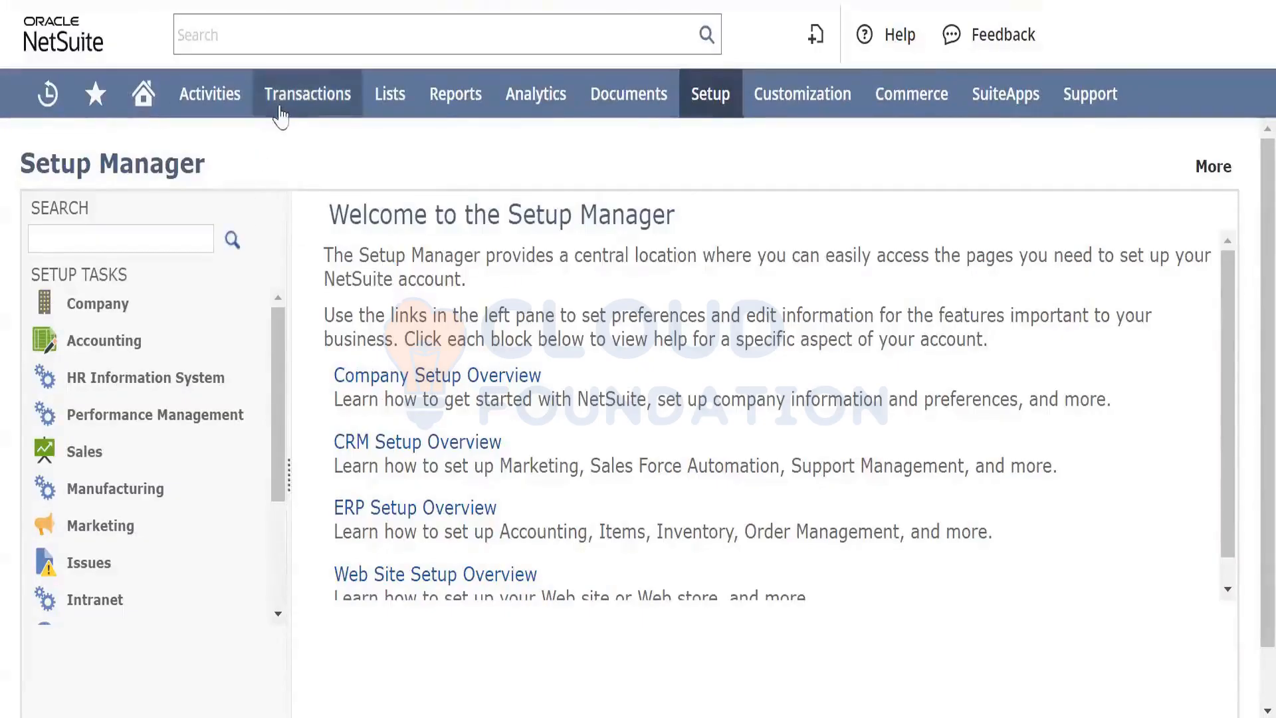
Switch roles from the top-right menu to reach the sandbox, release preview and production account list
mouse_move(311, 93)
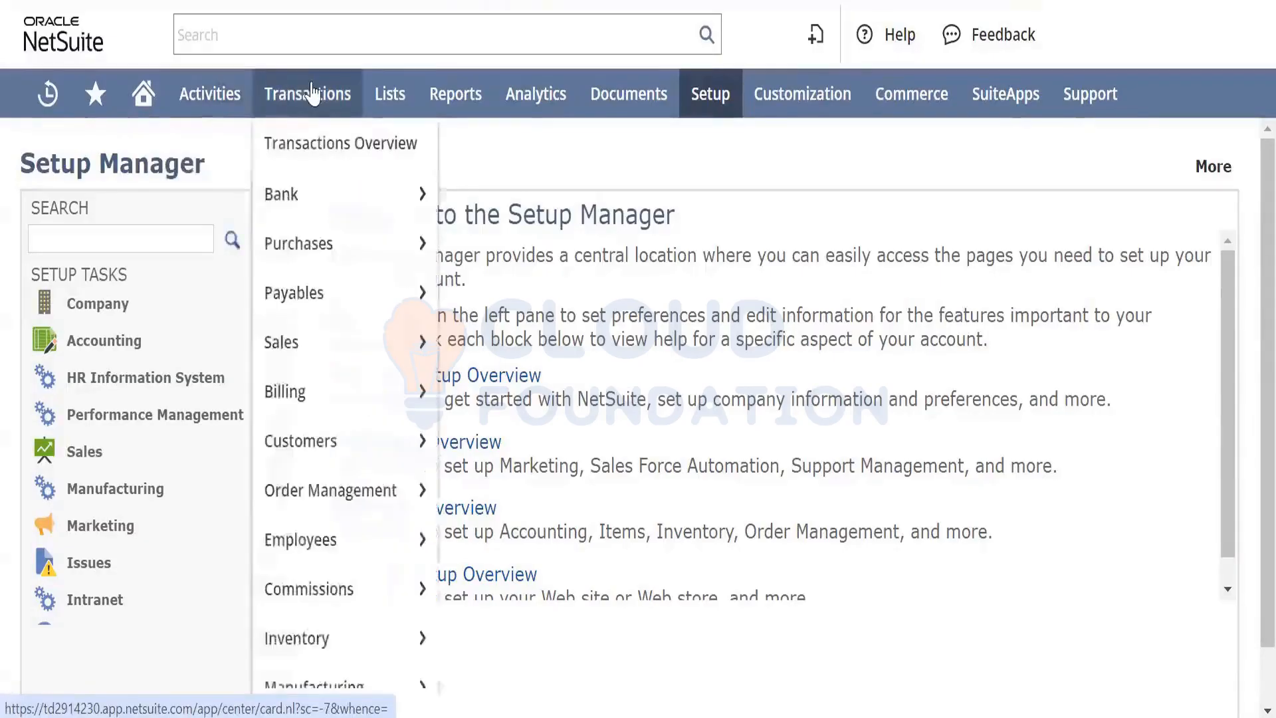
mouse_move(389, 93)
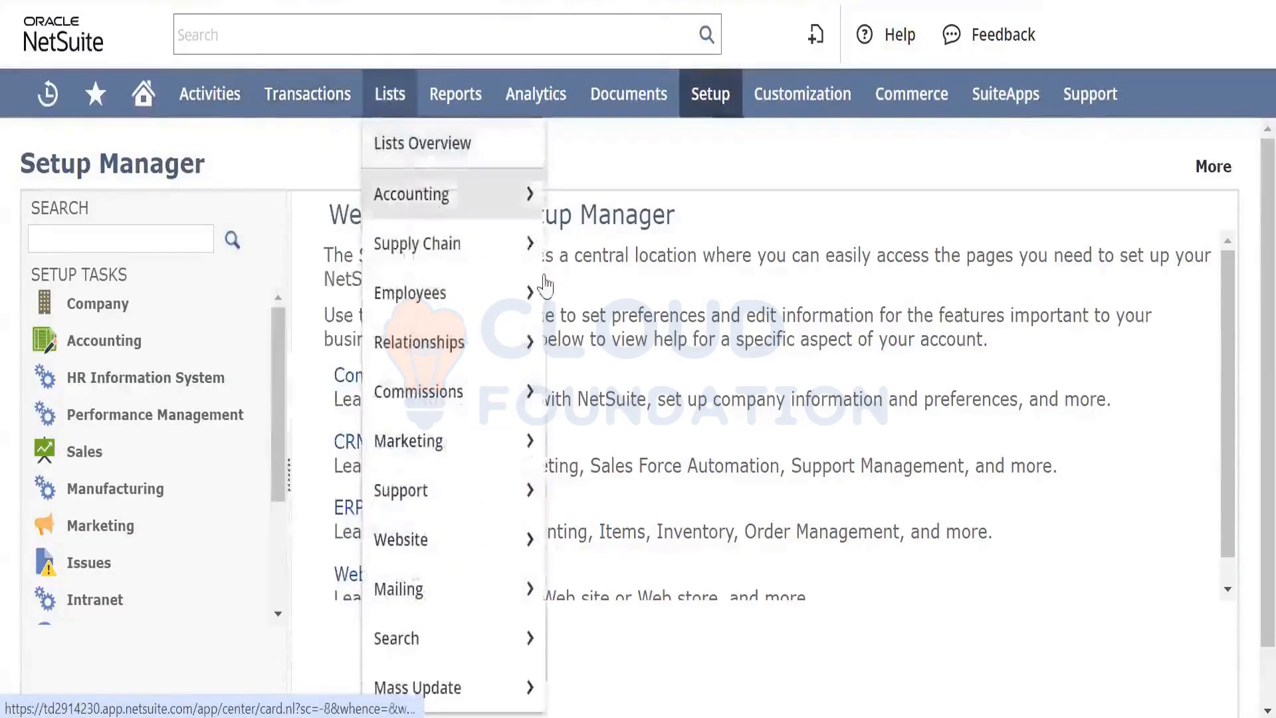
mouse_move(416, 243)
mouse_move(605, 204)
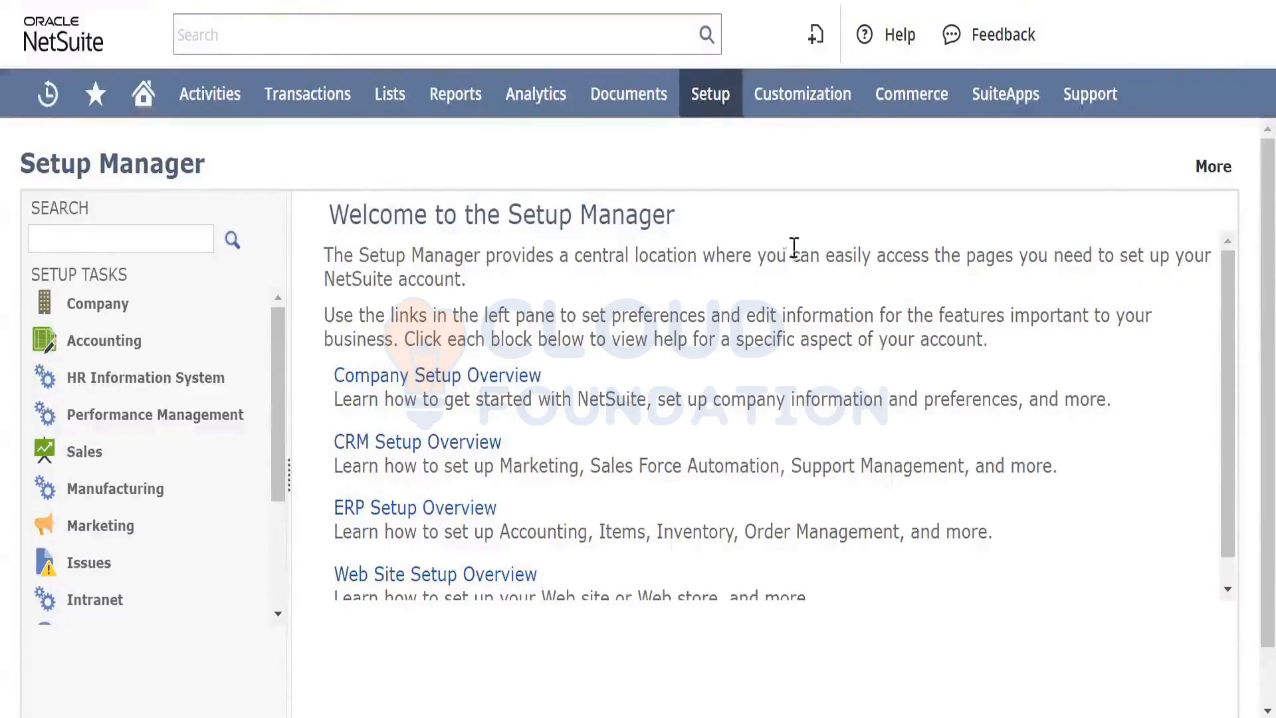
mouse_move(1144, 38)
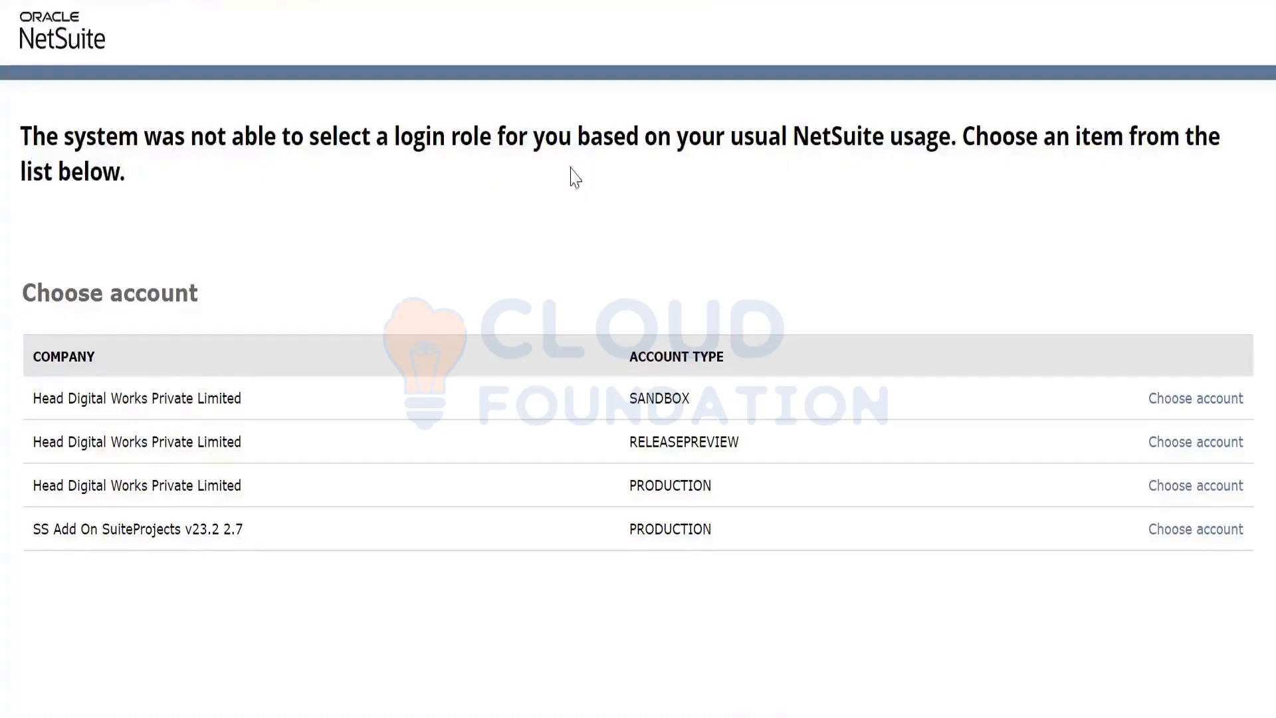
Log into the SANDBOX account and open Customization > Workflow > Workflows
left_click(1170, 402)
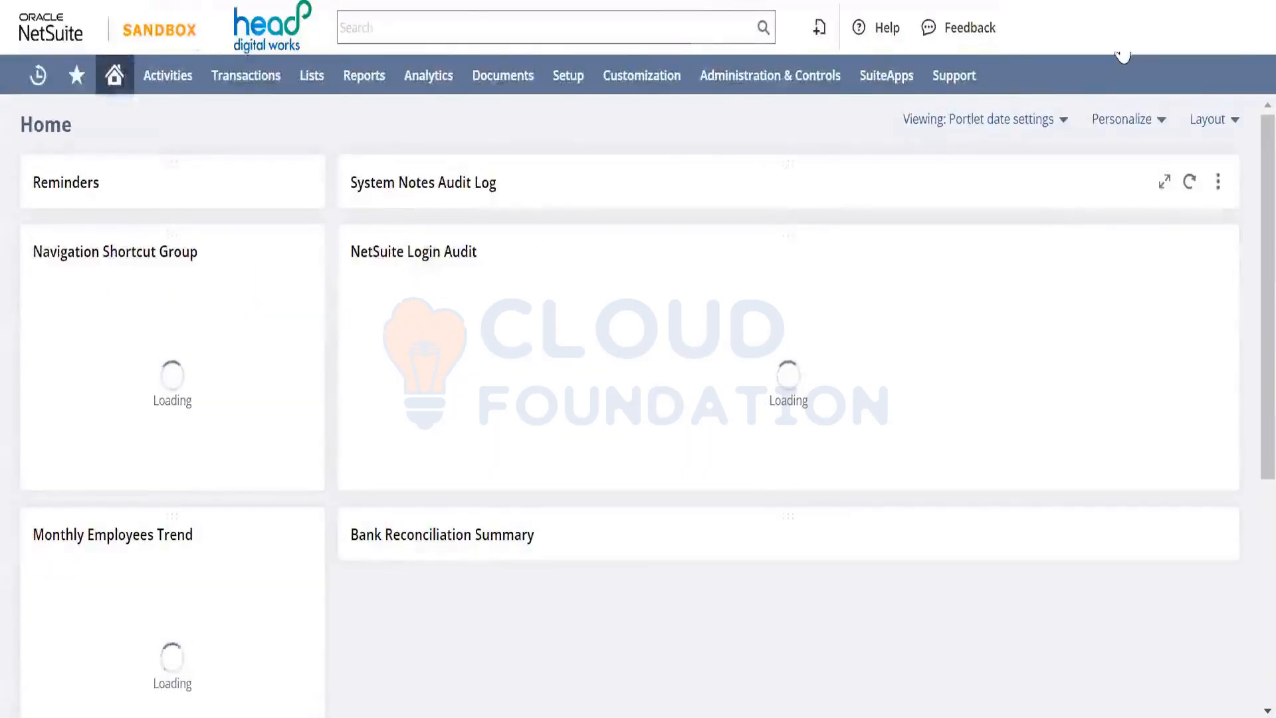
mouse_move(1111, 57)
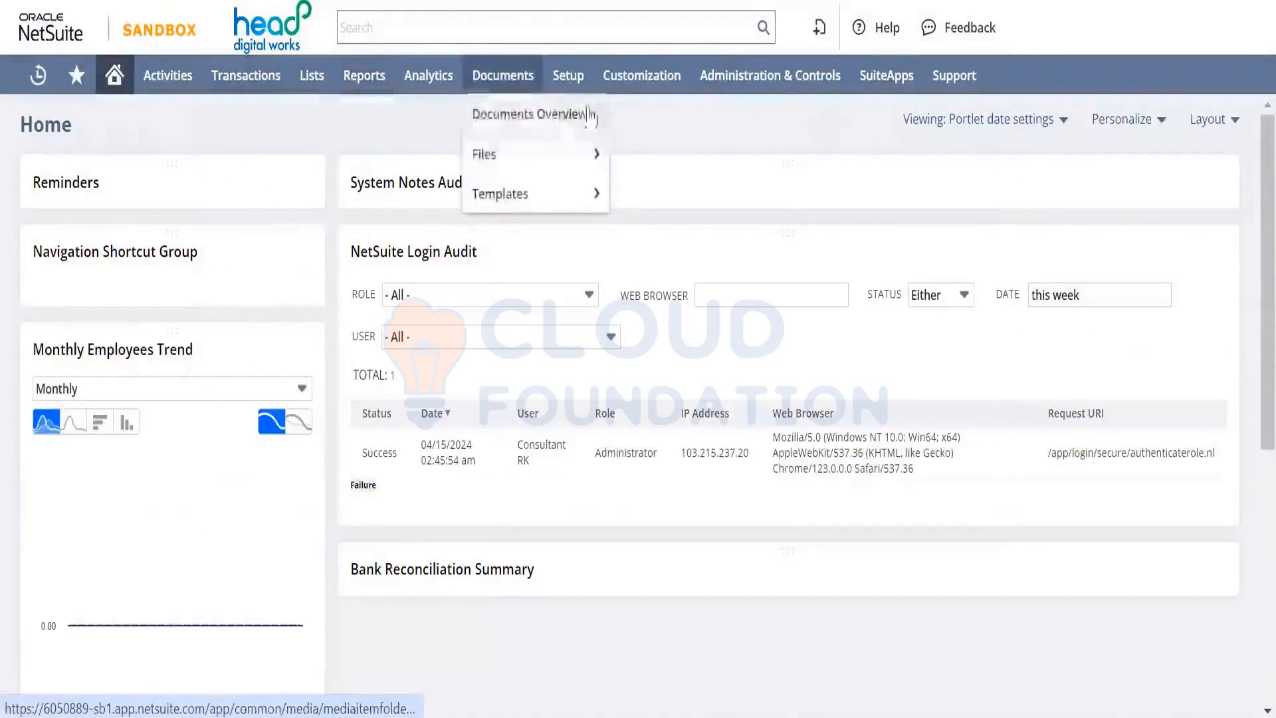
mouse_move(648, 92)
mouse_move(675, 270)
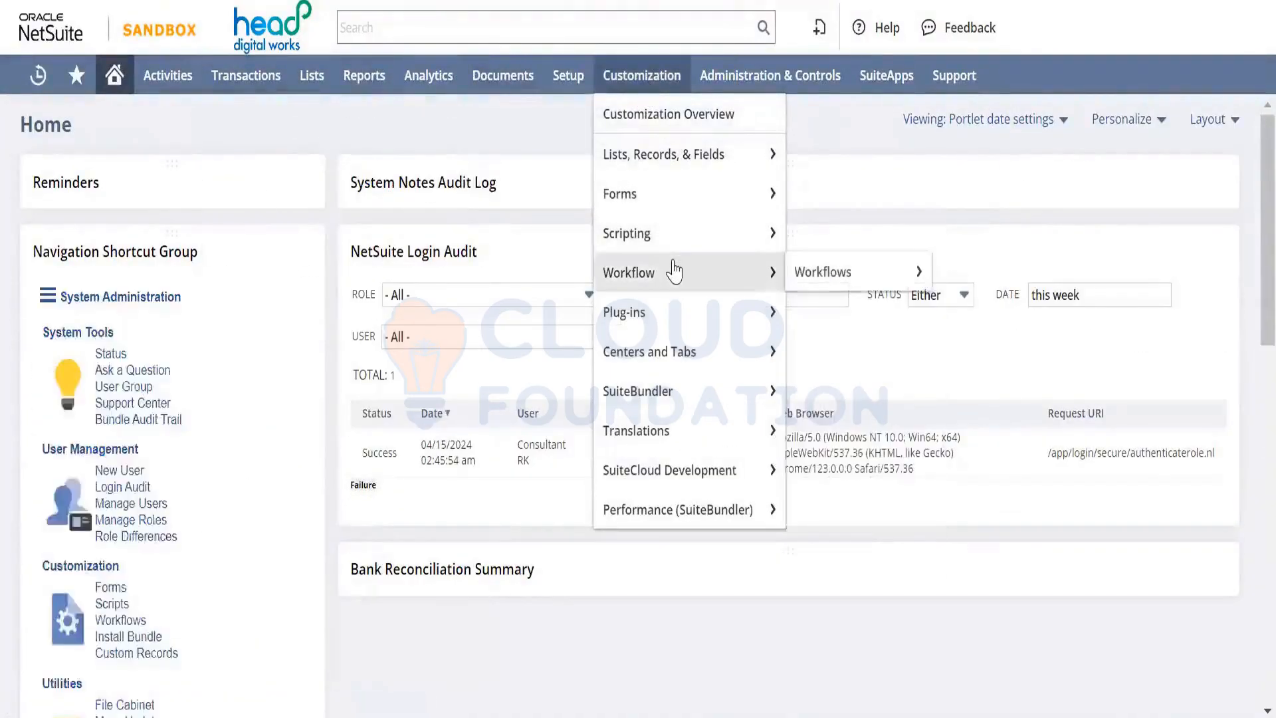
left_click(831, 272)
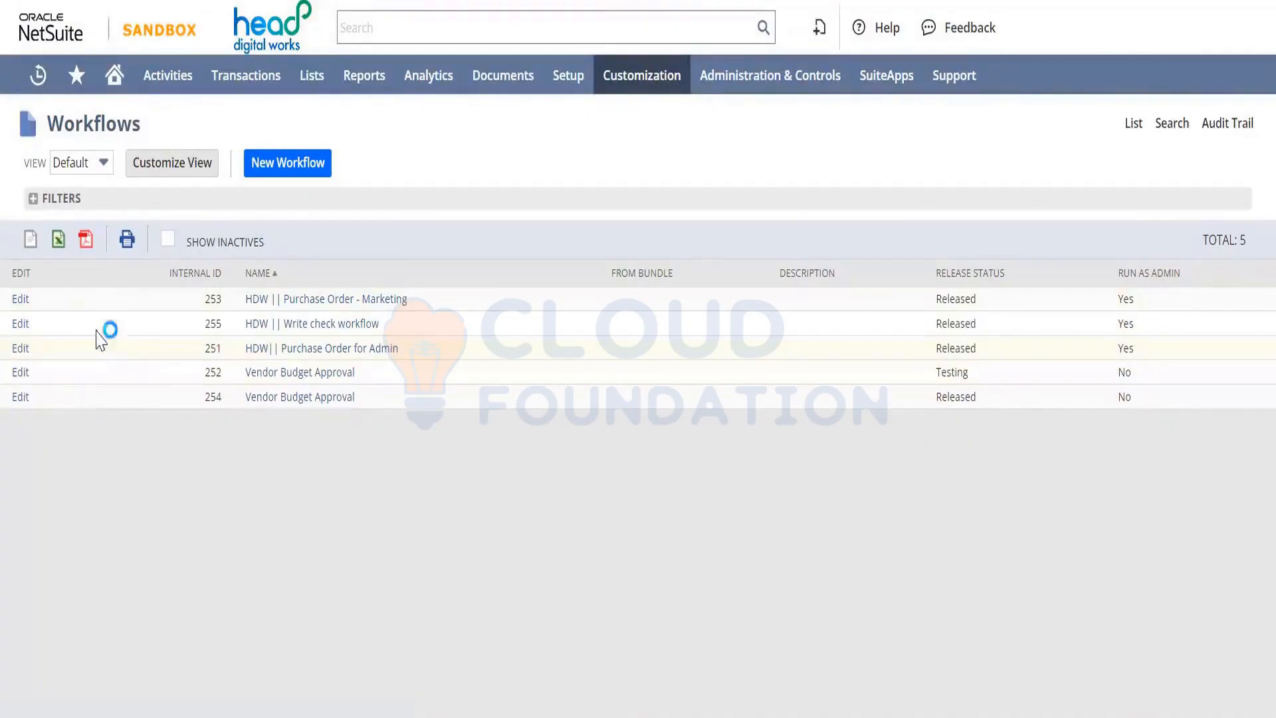
Edit HDW || Purchase Order - Marketing and open the Initiation state's Approval Status Set Field Value action
left_click(24, 302)
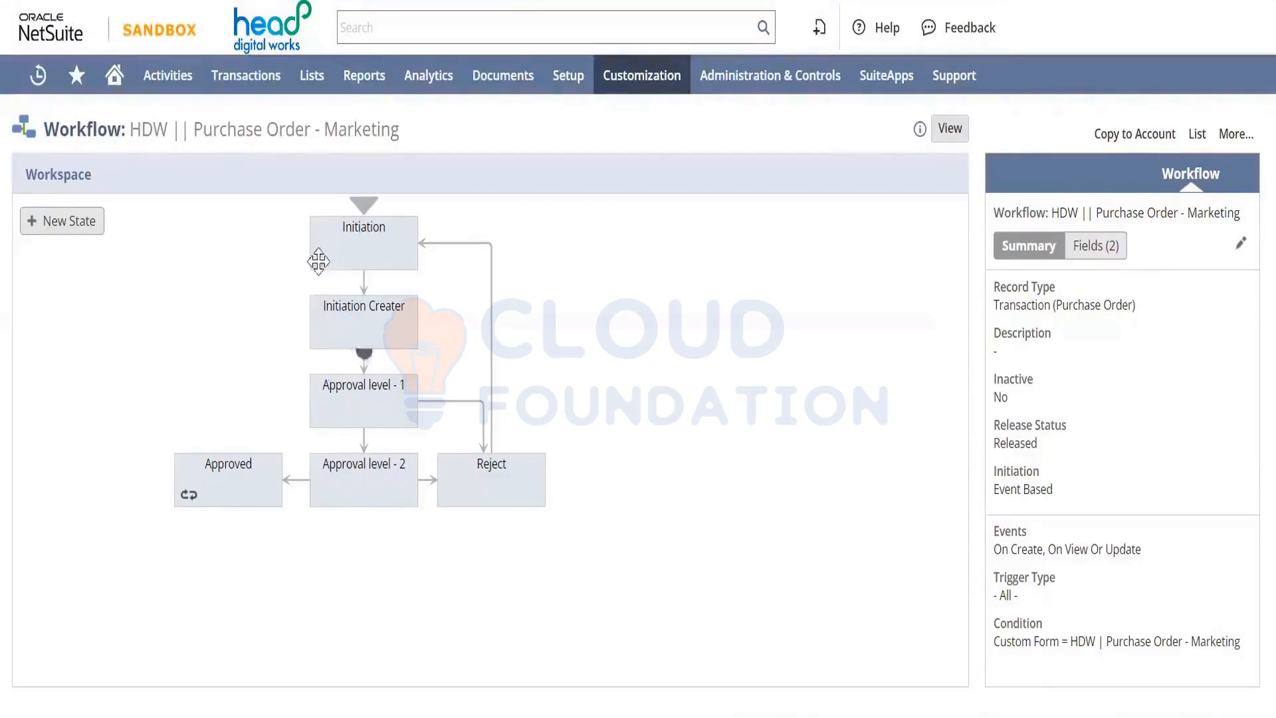
left_click(341, 251)
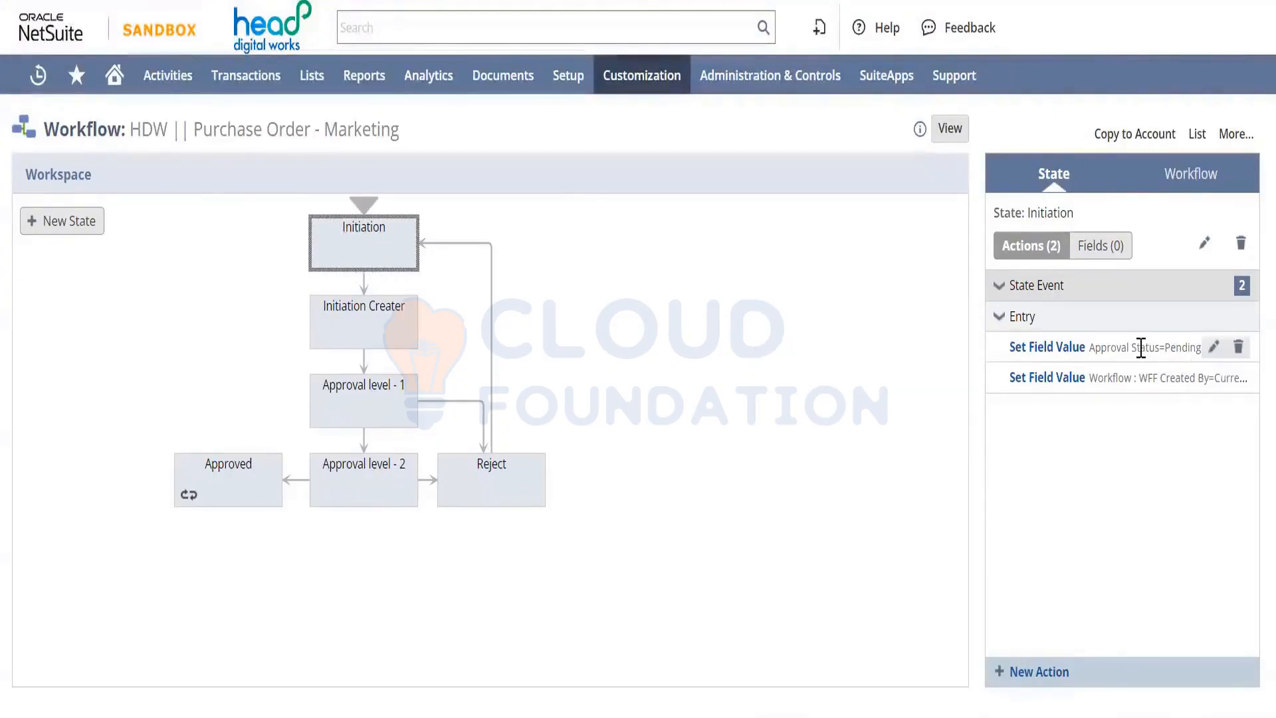
mouse_move(1141, 347)
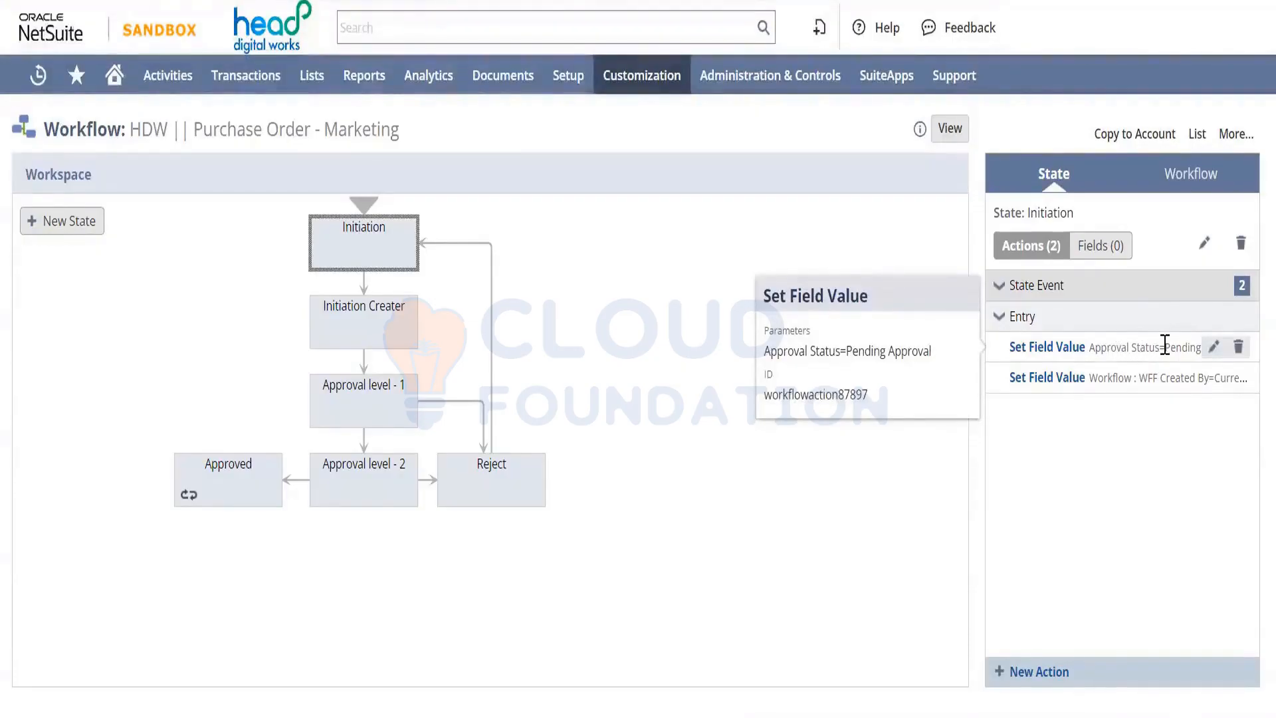
left_click(1213, 346)
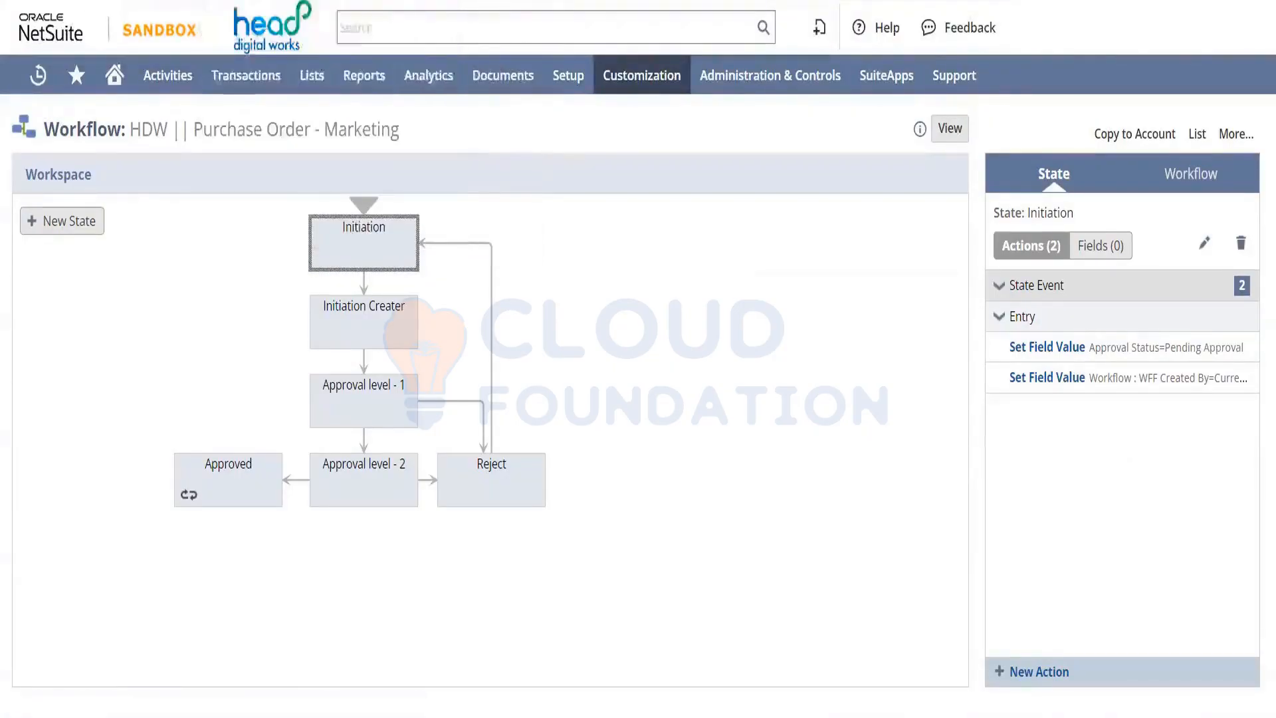
Open Transactions > Purchases > Enter Purchase Orders in a new tab on the Marketing form
left_click(243, 1)
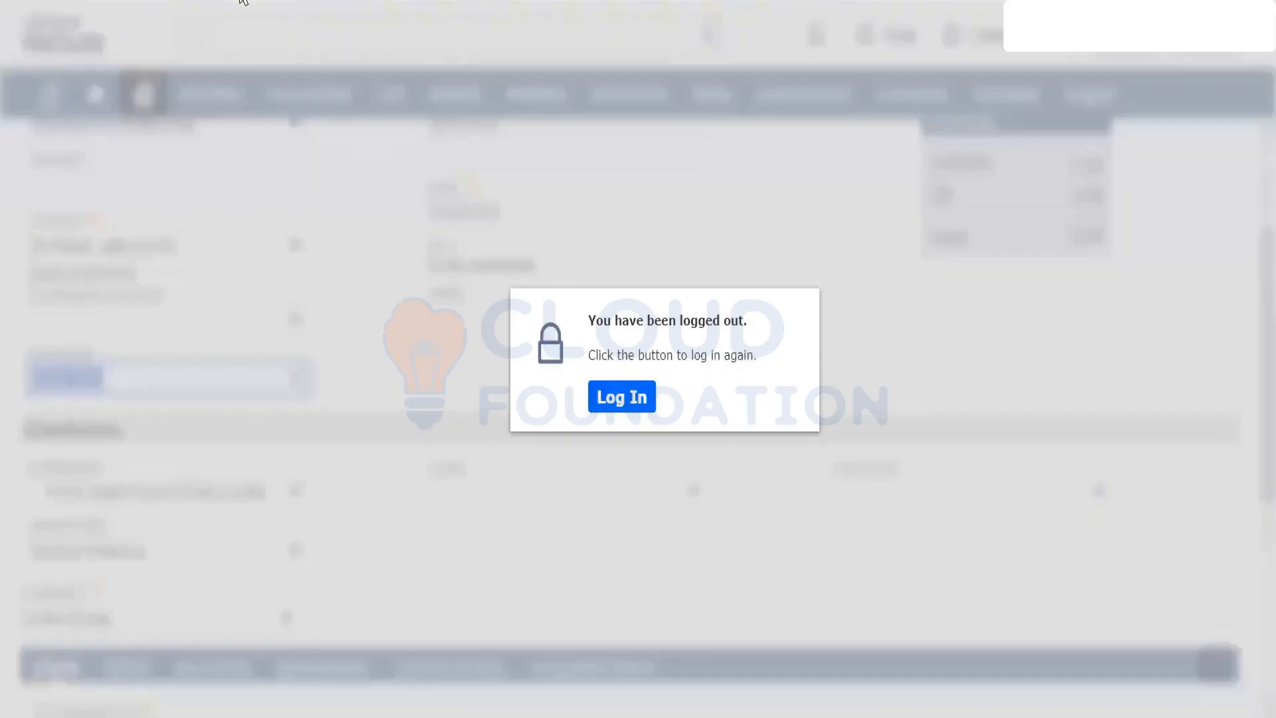
left_click(244, 1)
left_click(243, 1)
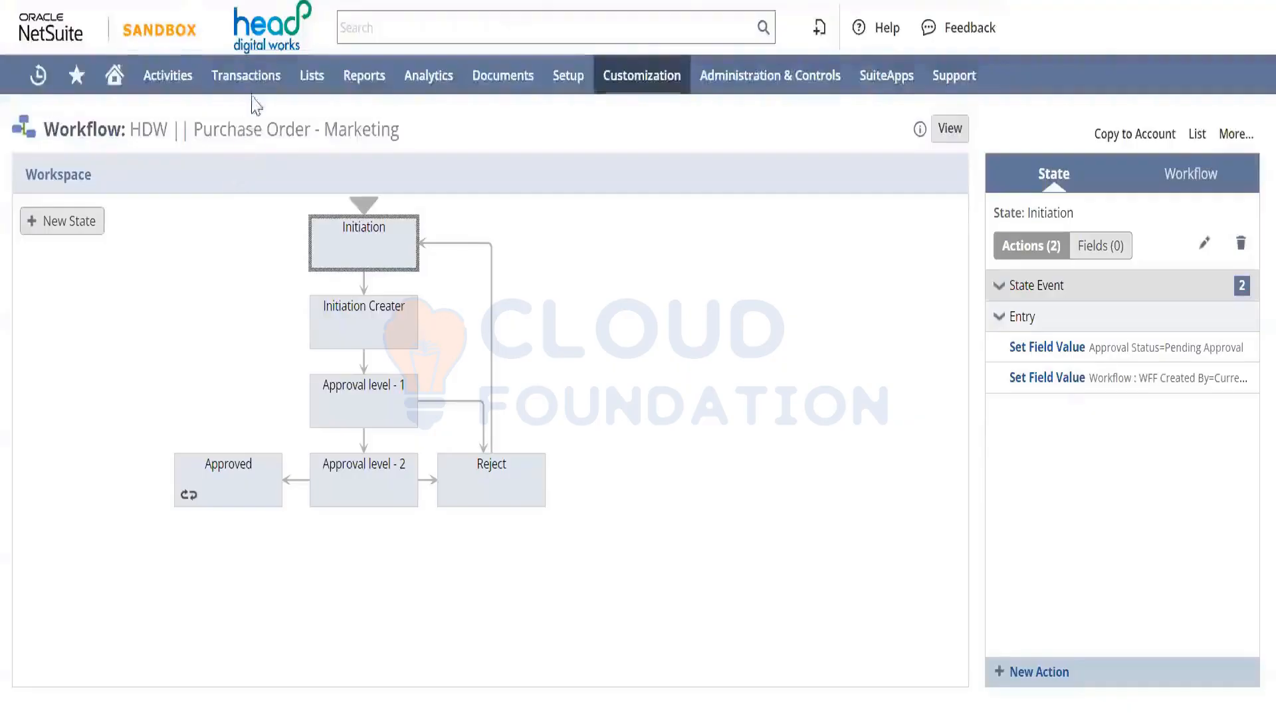
mouse_move(246, 83)
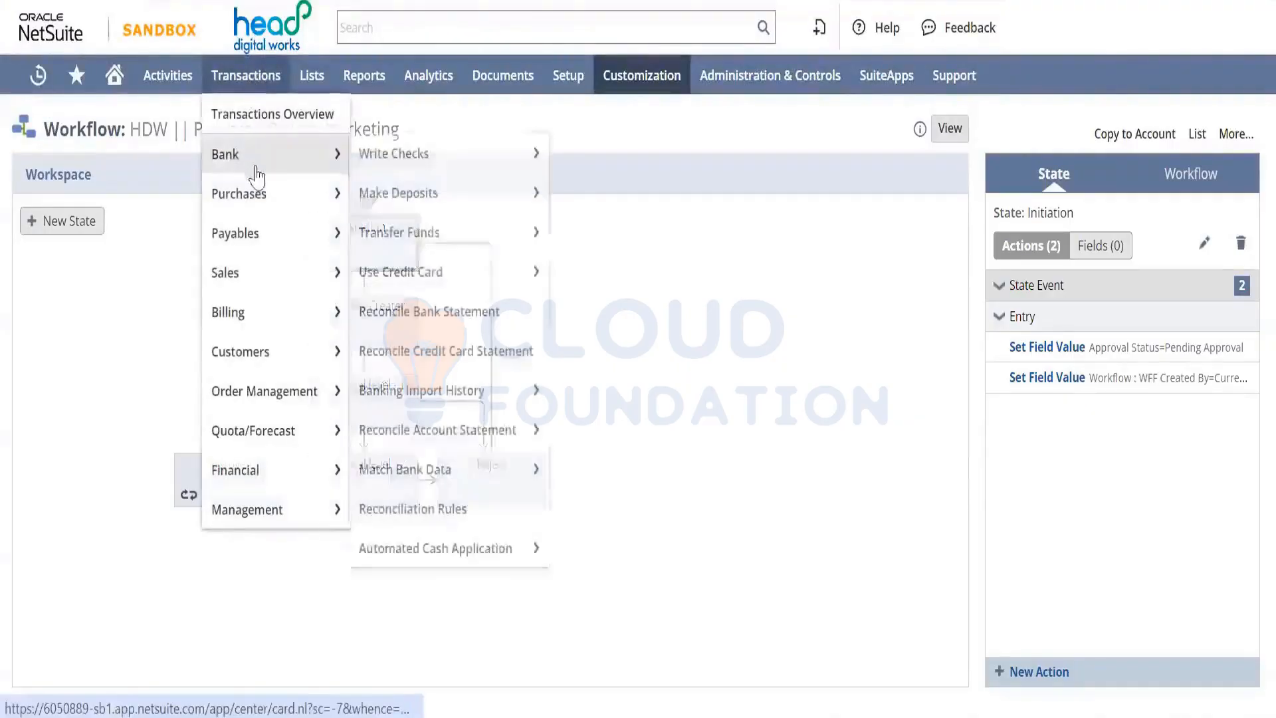
mouse_move(304, 191)
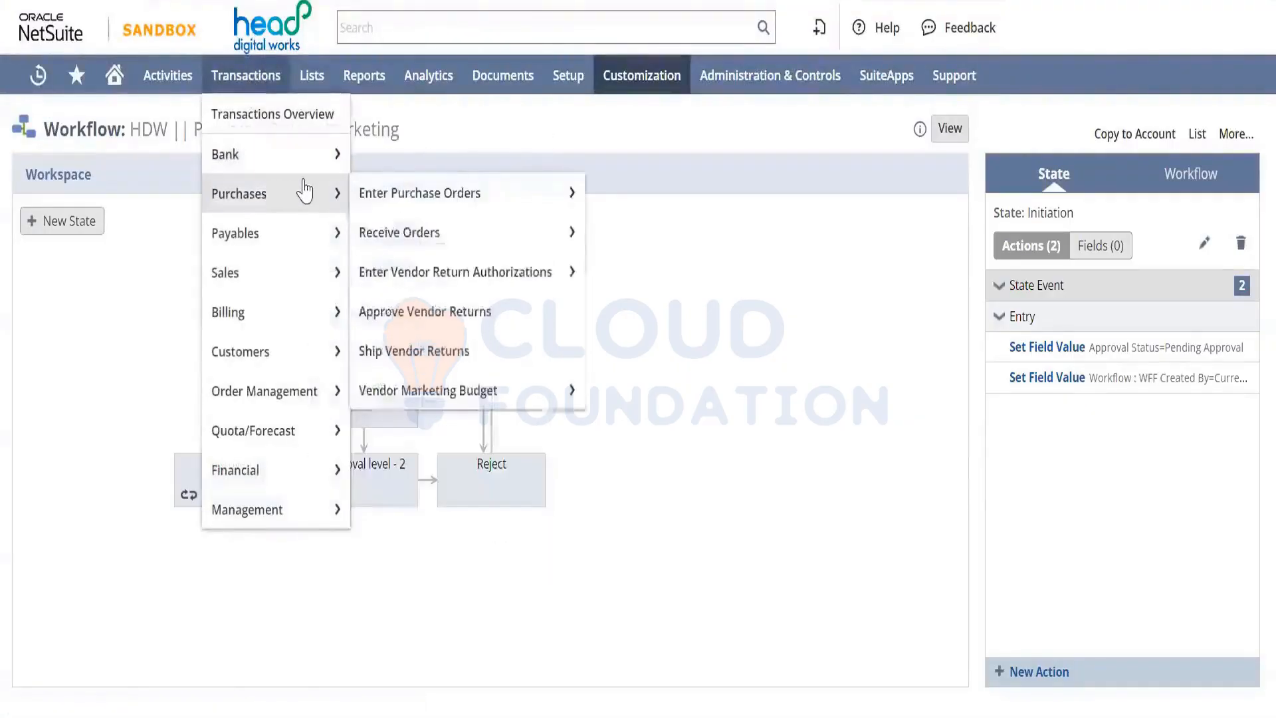
left_click(404, 189)
right_click(407, 194)
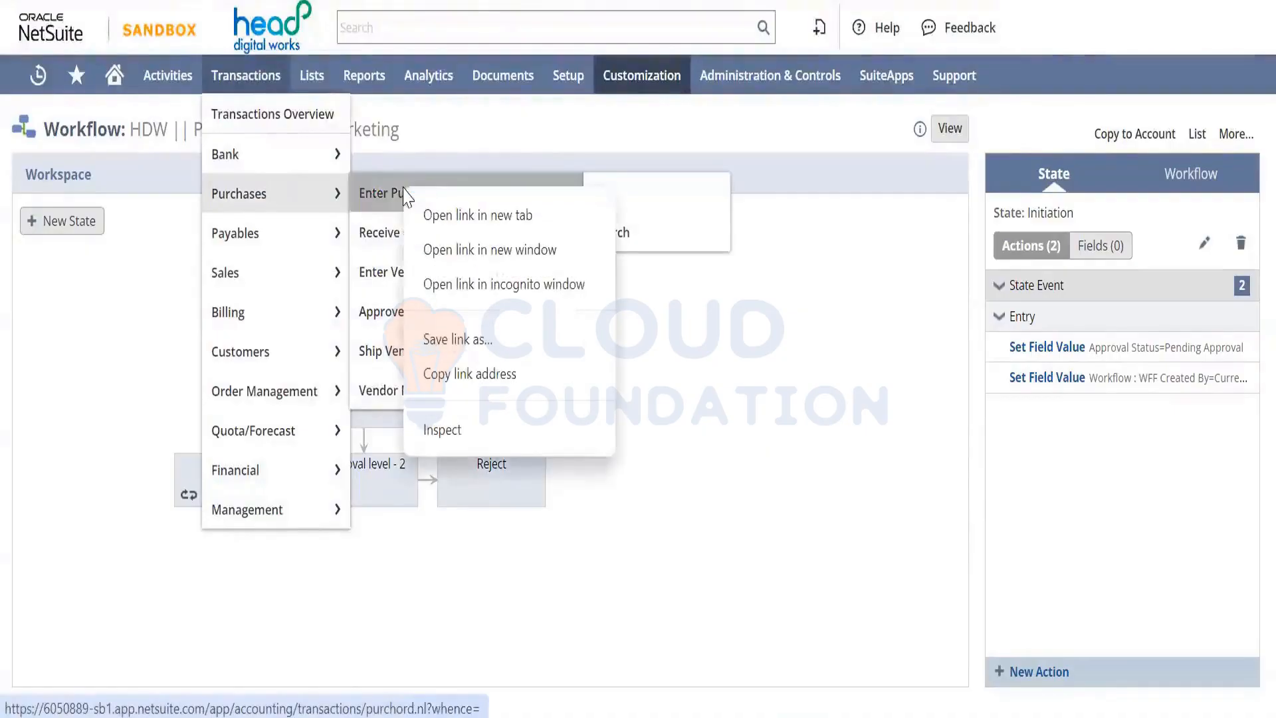
left_click(459, 218)
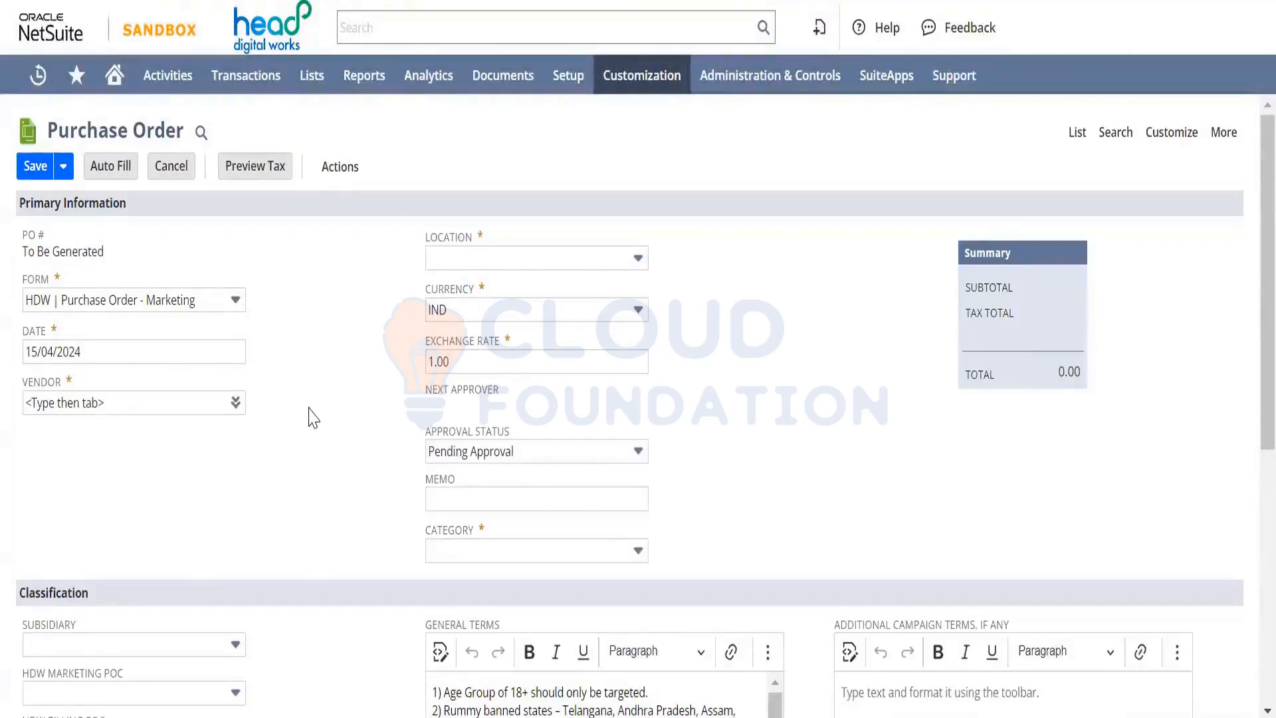
Inspect the purchase order's Approval Status values, then return to the Marketing workflow tab
scroll(316, 416, "down", 1)
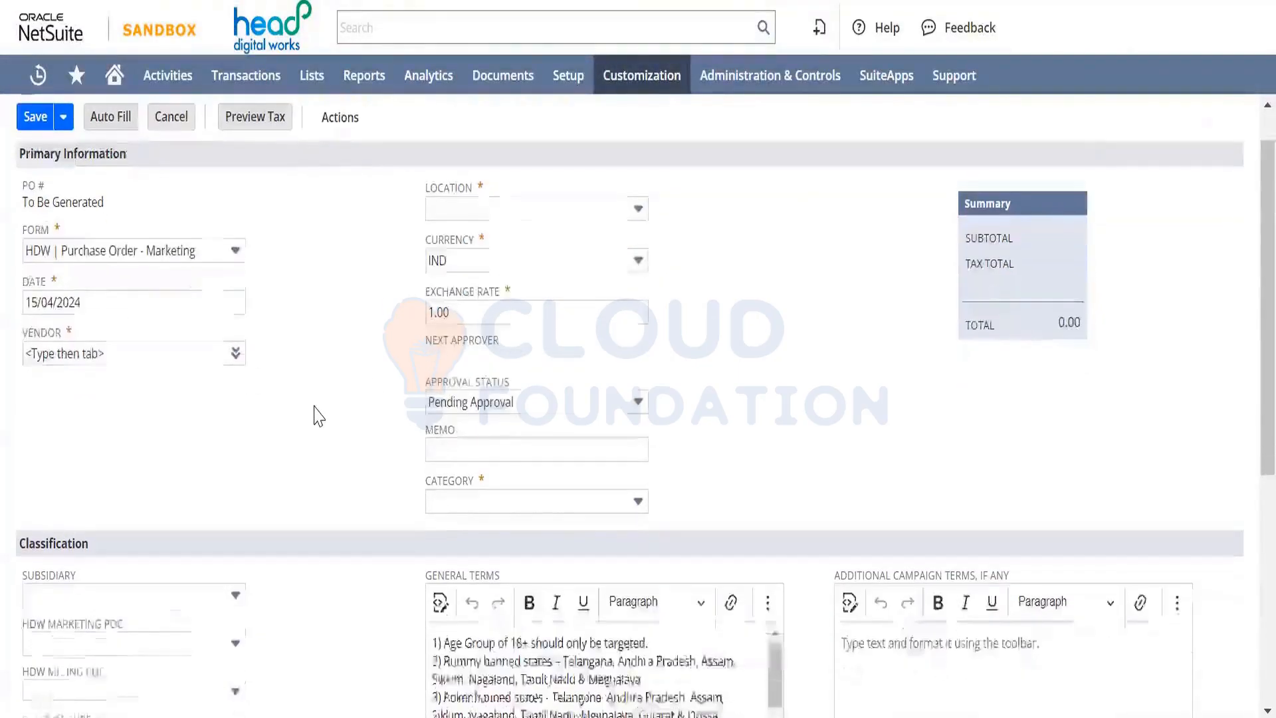
left_click(542, 402)
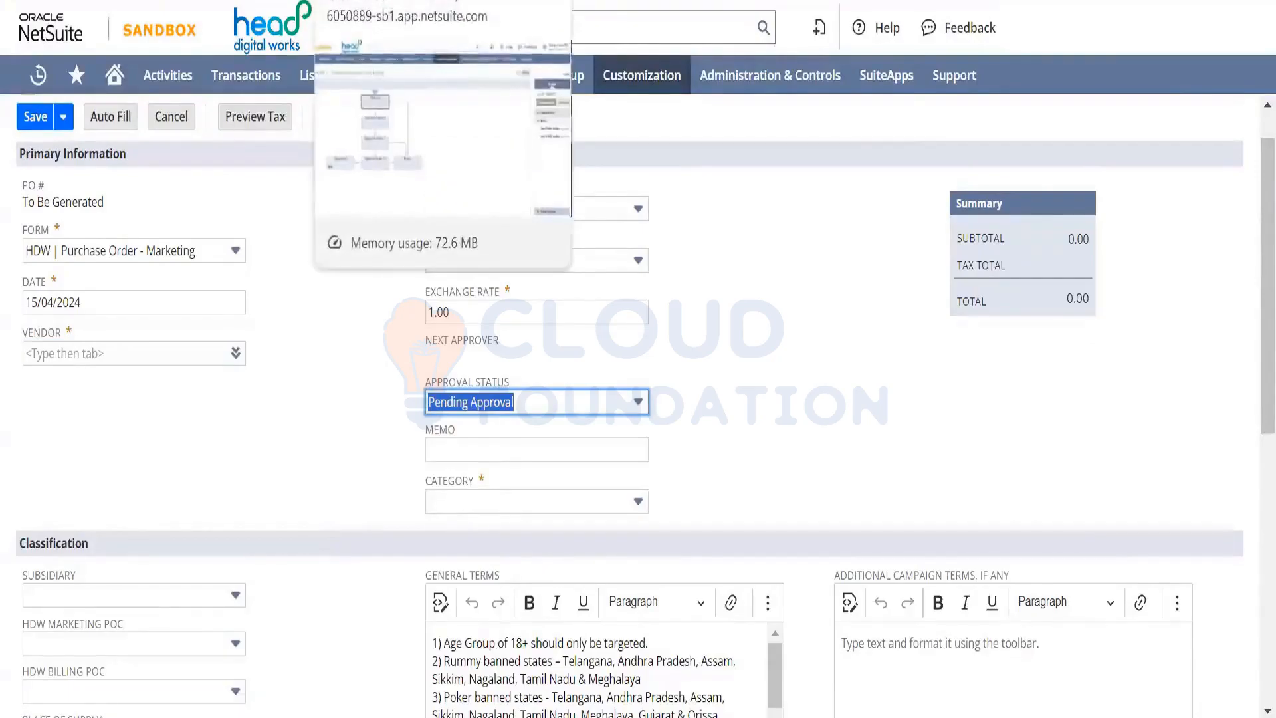
left_click(489, 2)
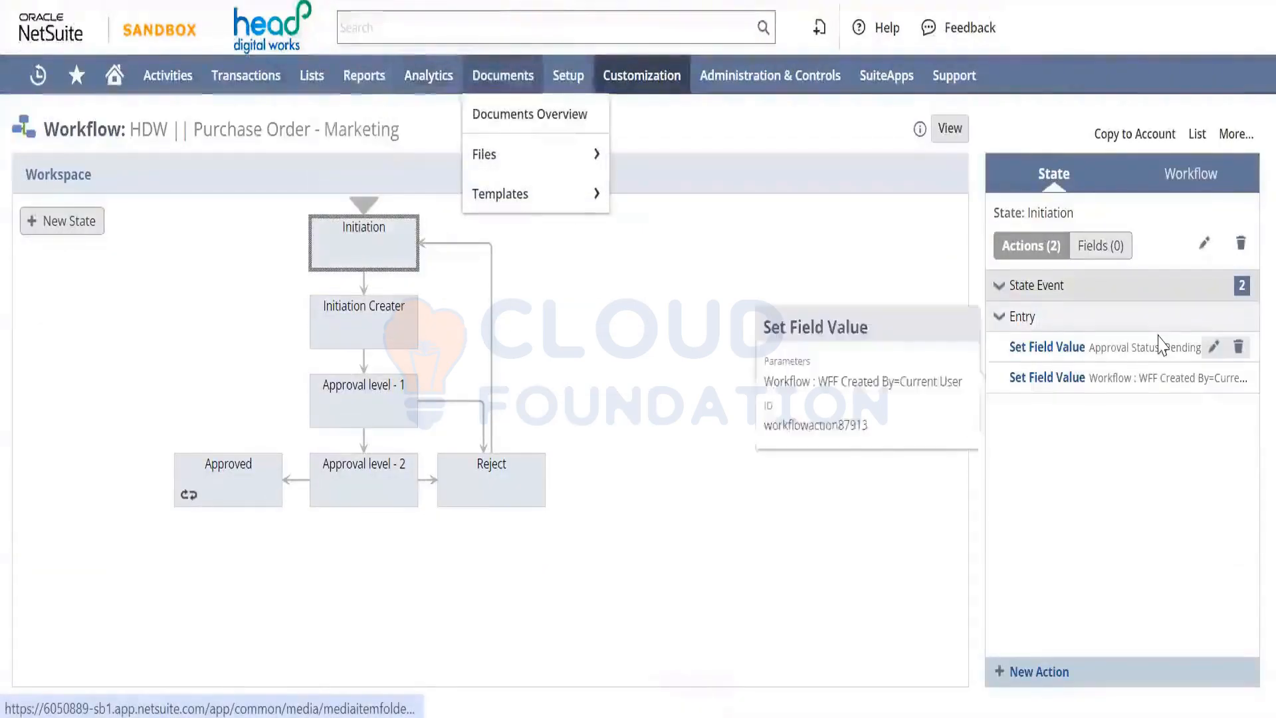
mouse_move(1154, 347)
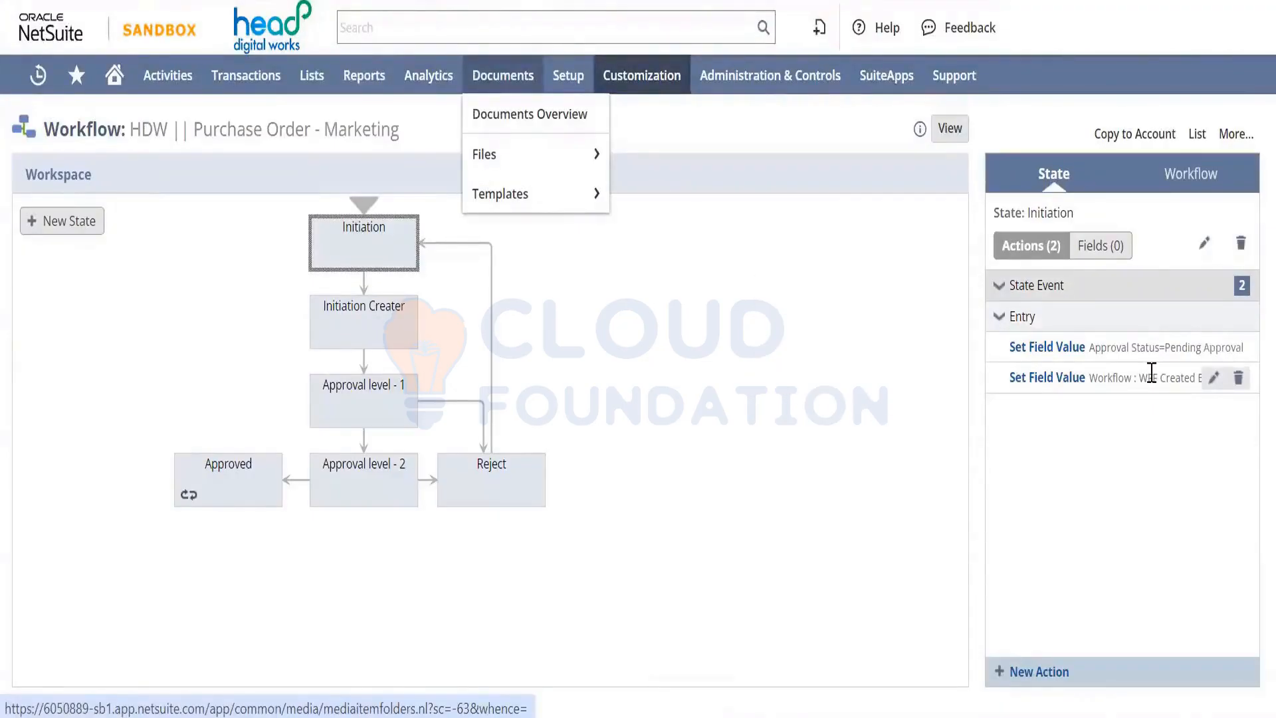
mouse_move(1153, 373)
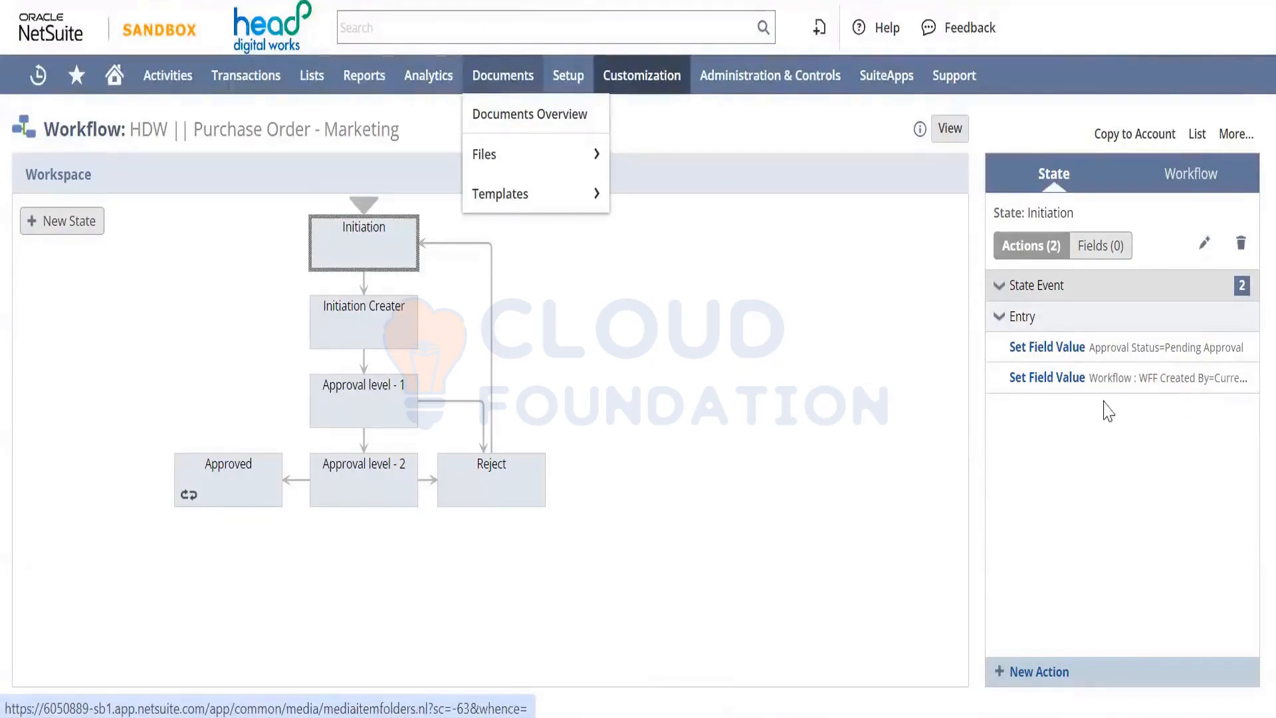
mouse_move(1069, 396)
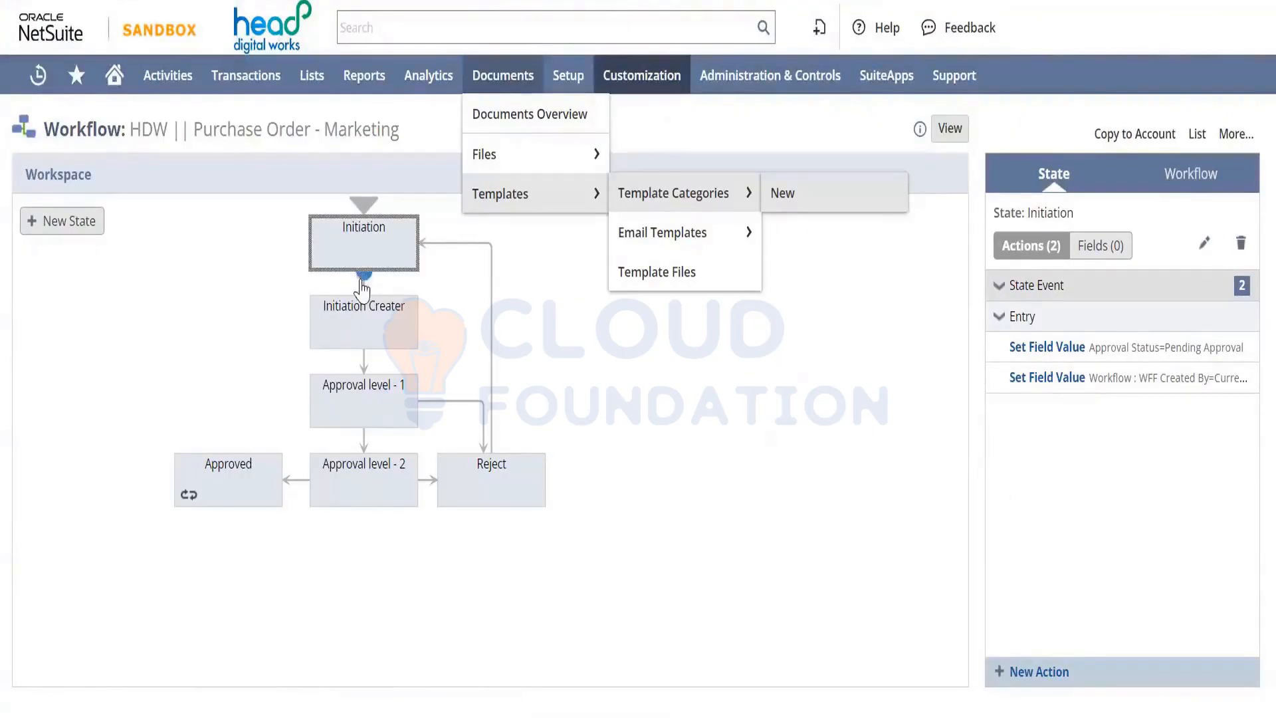
left_click(364, 307)
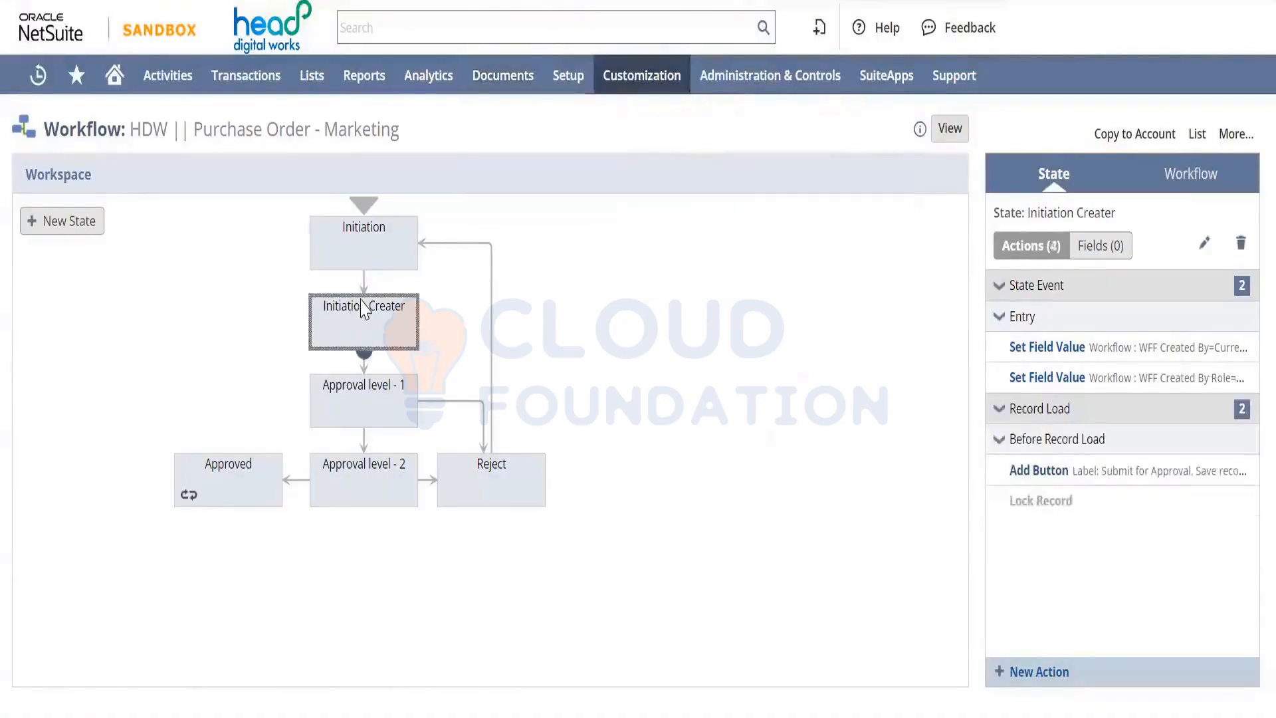
left_click(355, 242)
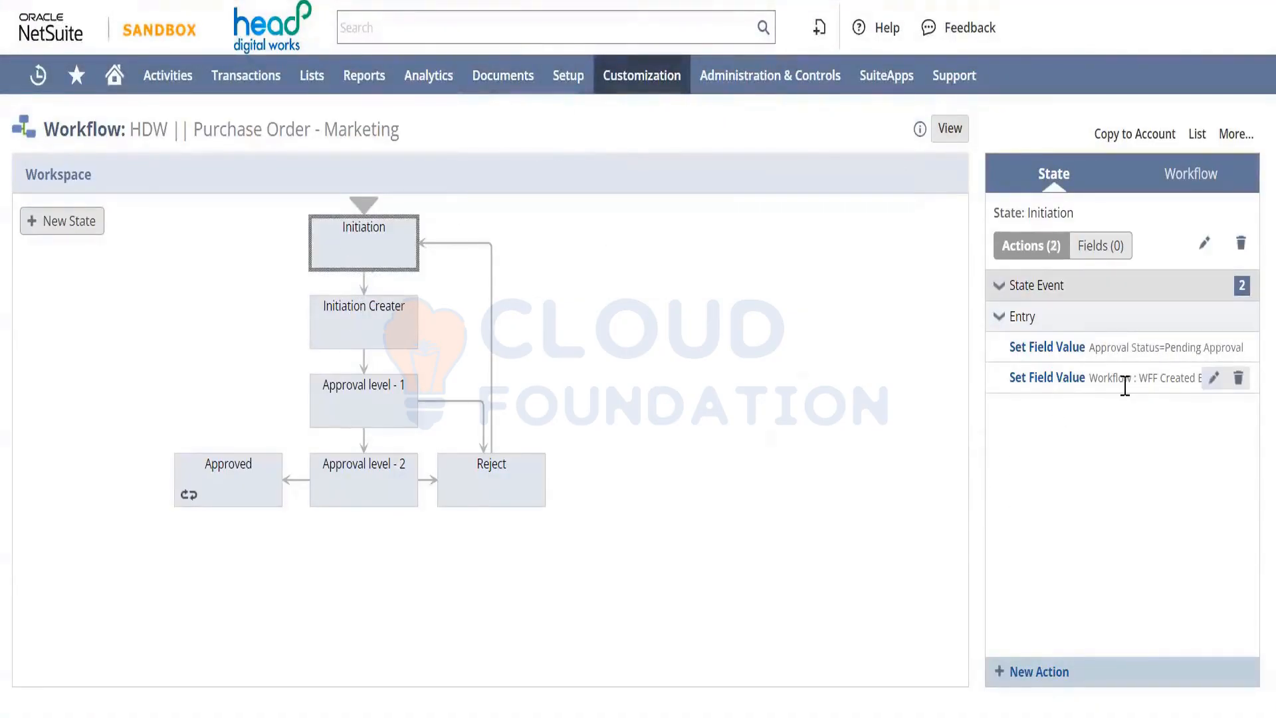
mouse_move(1130, 380)
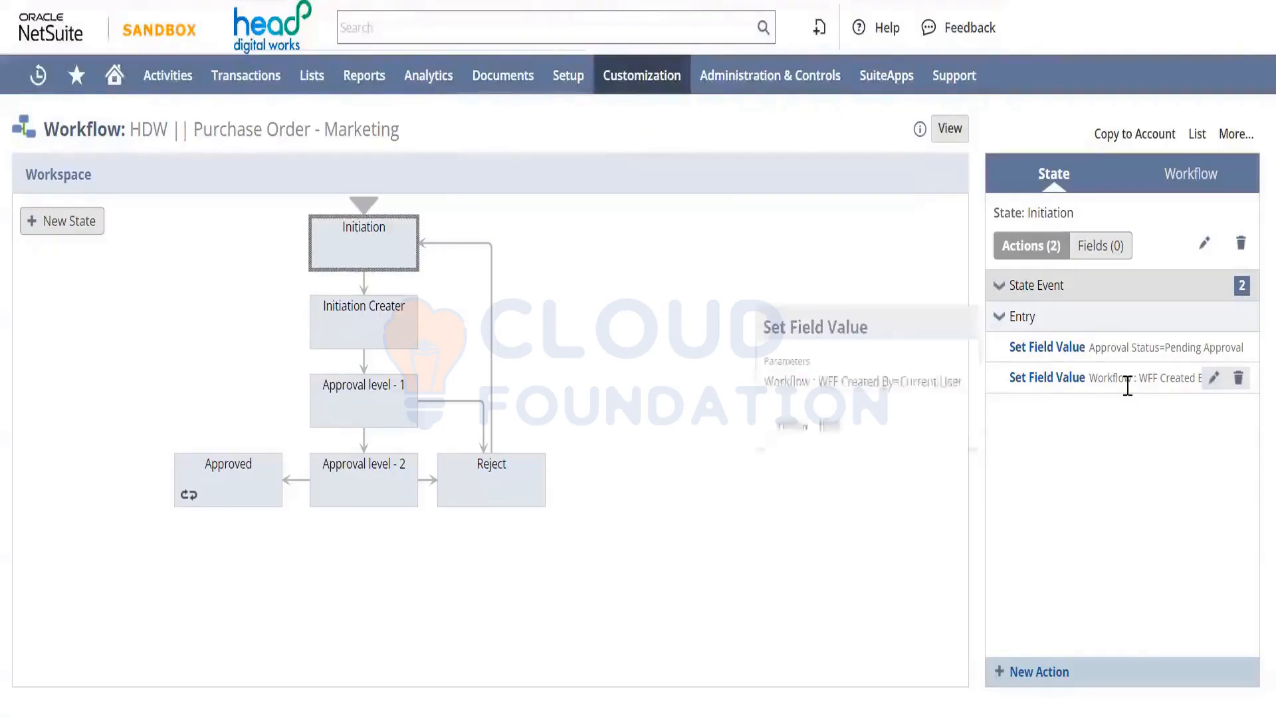
left_click(1213, 378)
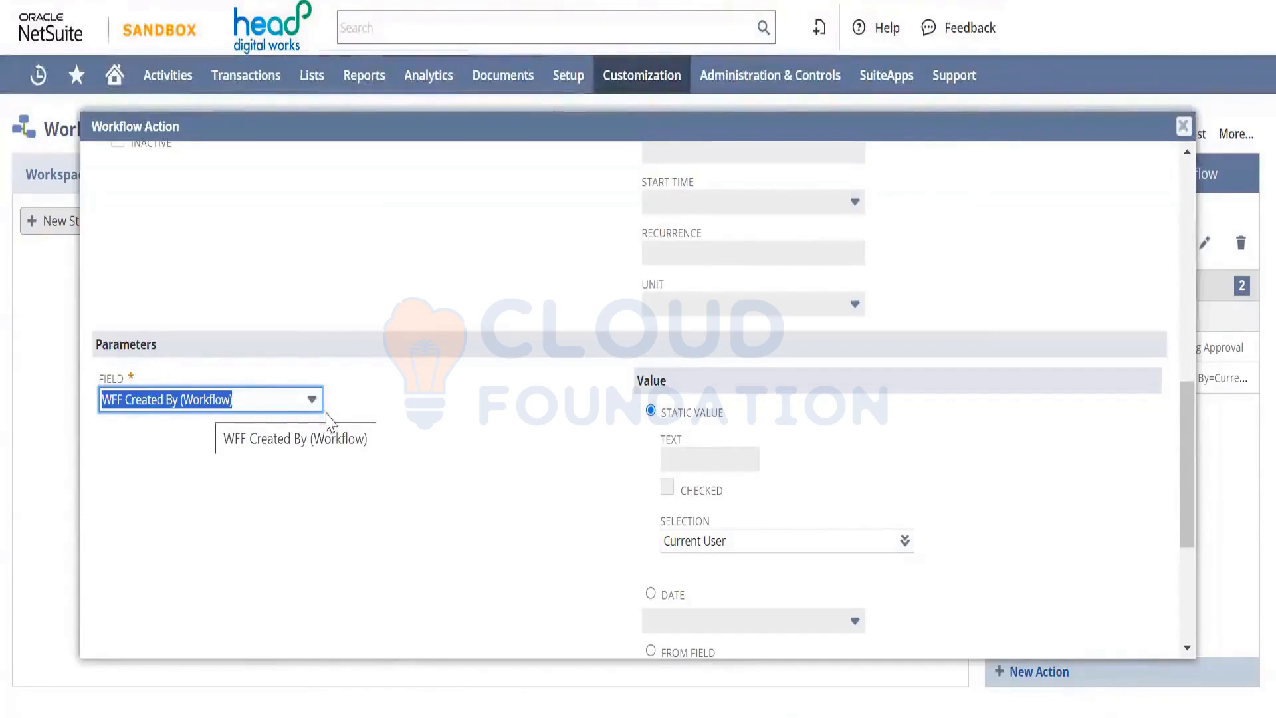
scroll(445, 492, "down", 4)
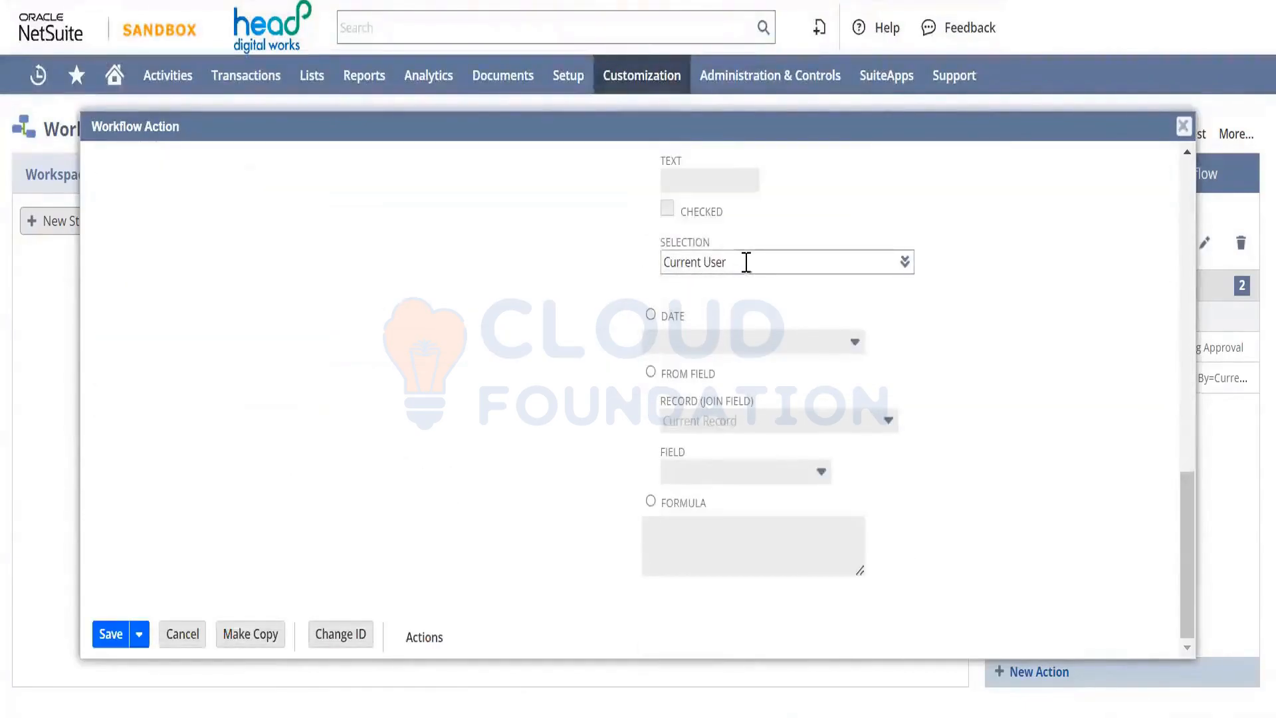
scroll(481, 277, "up", 5)
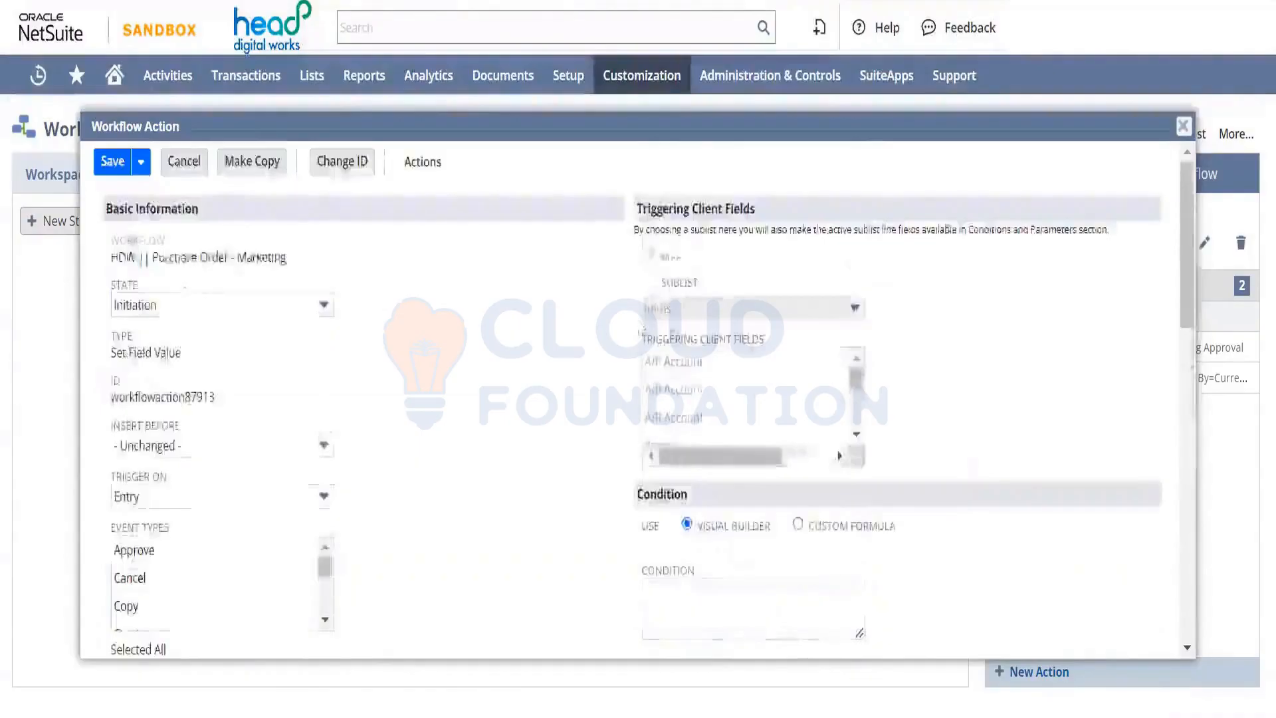
left_click(1191, 126)
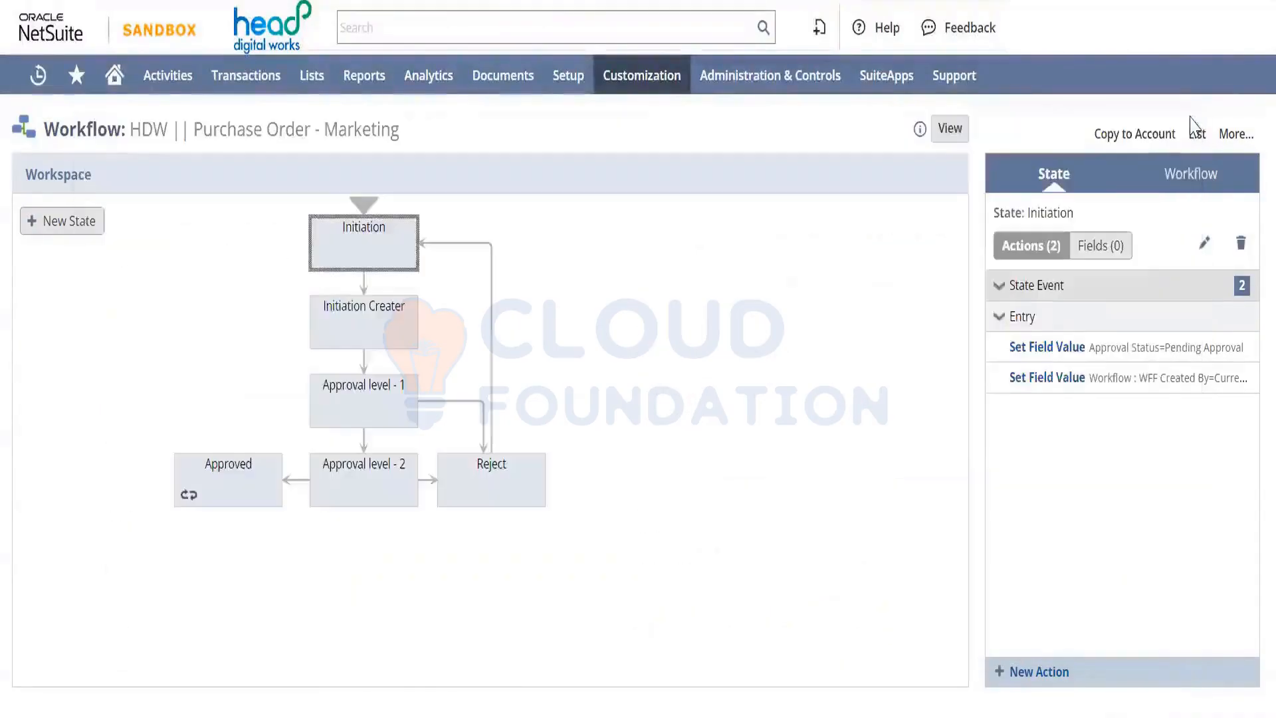
Select Initiation Creater and inspect its four actions, including entry field settings and Submit for Approval
left_click(357, 324)
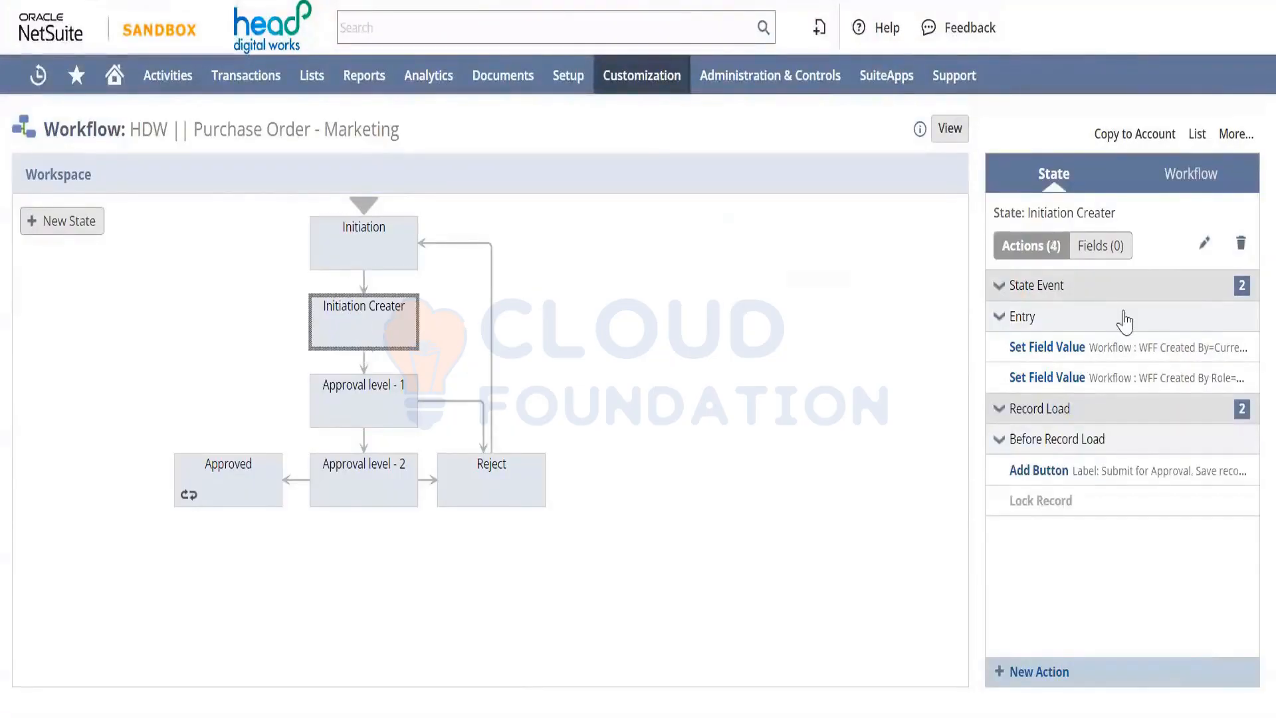
mouse_move(1188, 372)
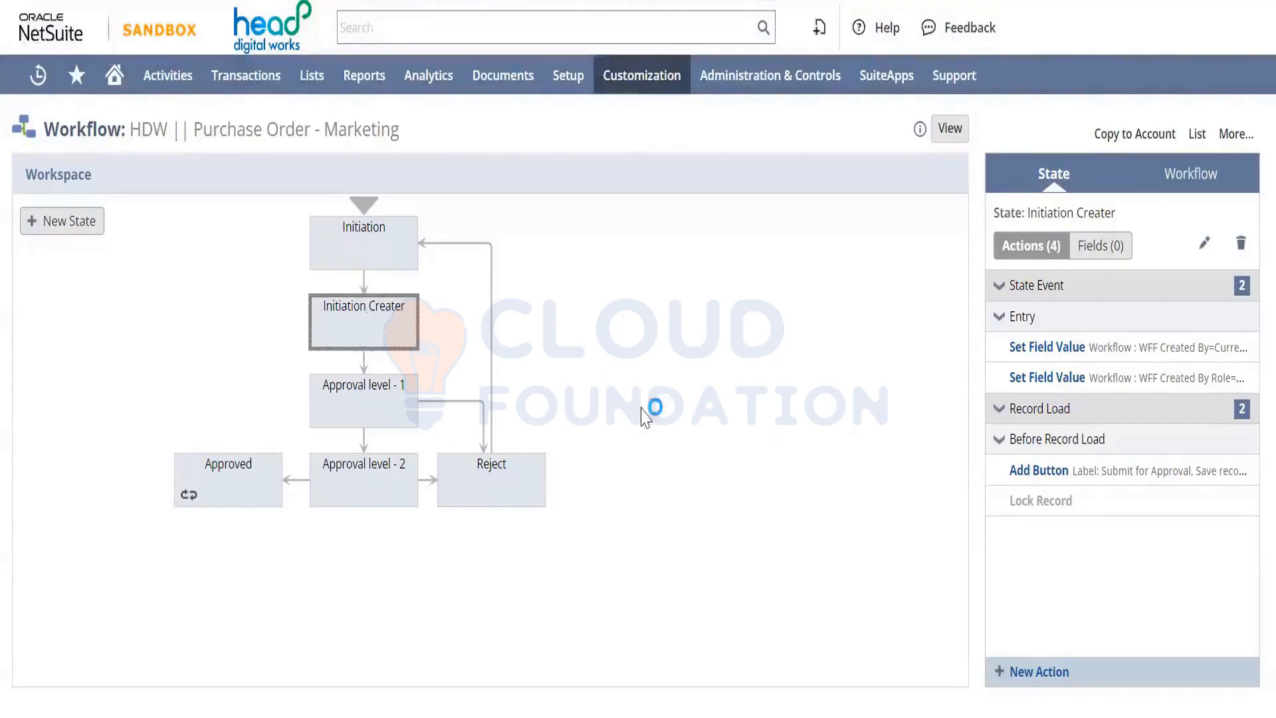
mouse_move(1102, 470)
mouse_move(1147, 476)
View the Initiation Creater to Approval level - 1 transition, then select Approval level - 1
double_click(363, 361)
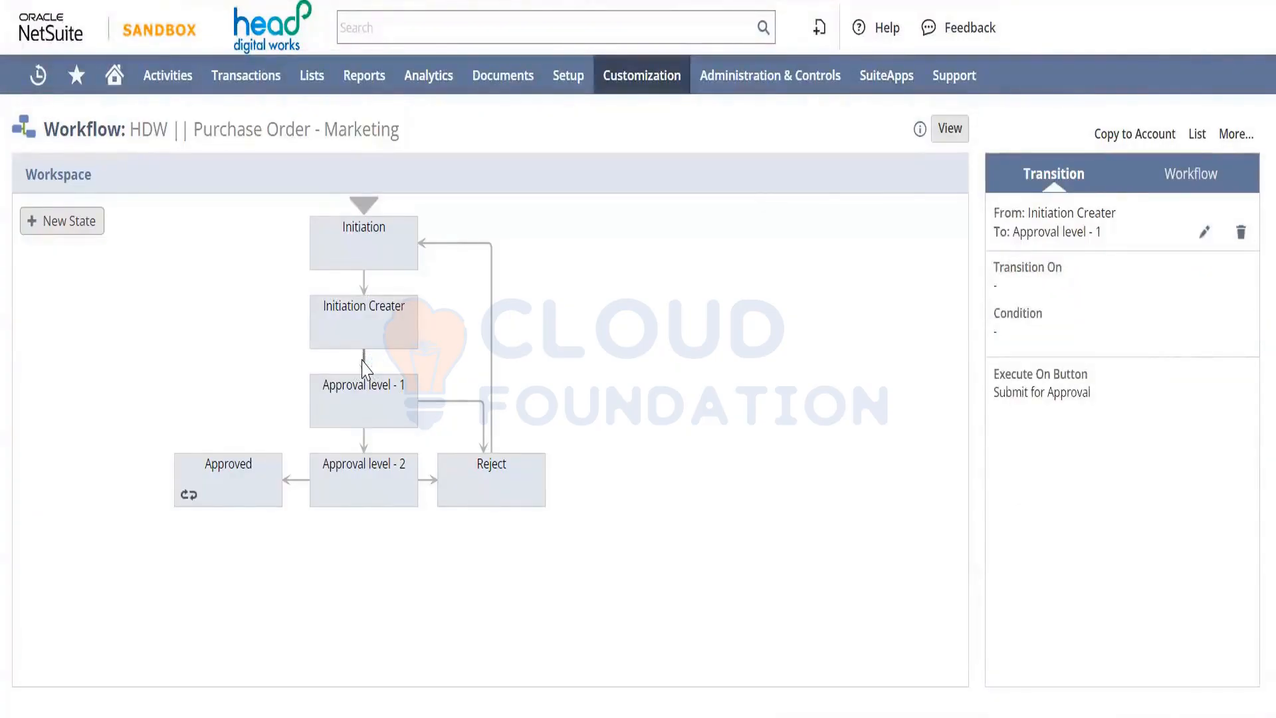
left_click(364, 367)
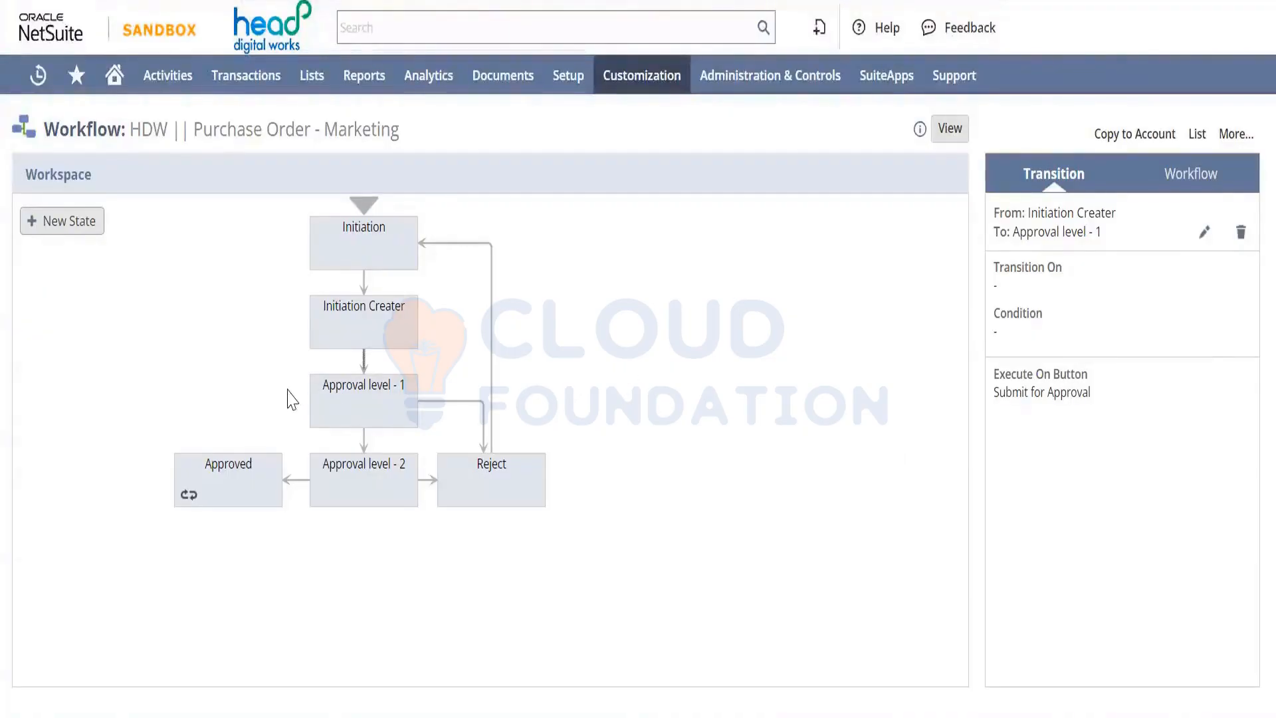
left_click(357, 403)
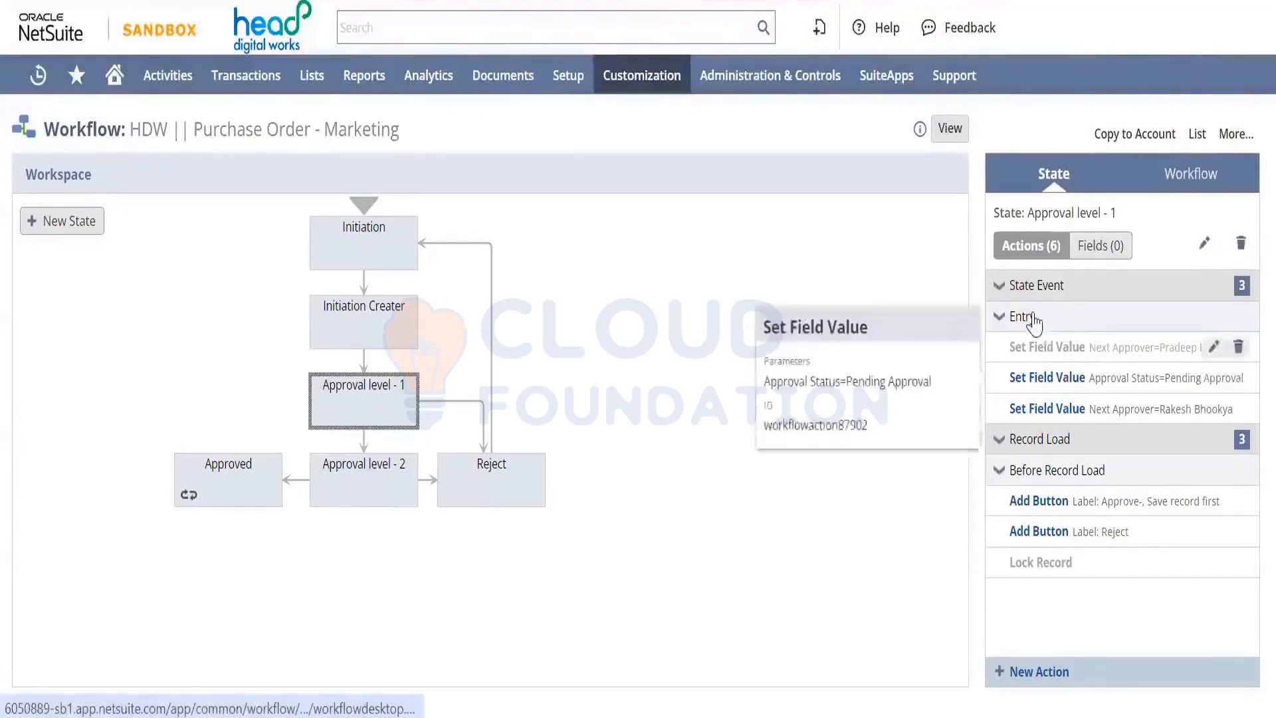
mouse_move(1076, 371)
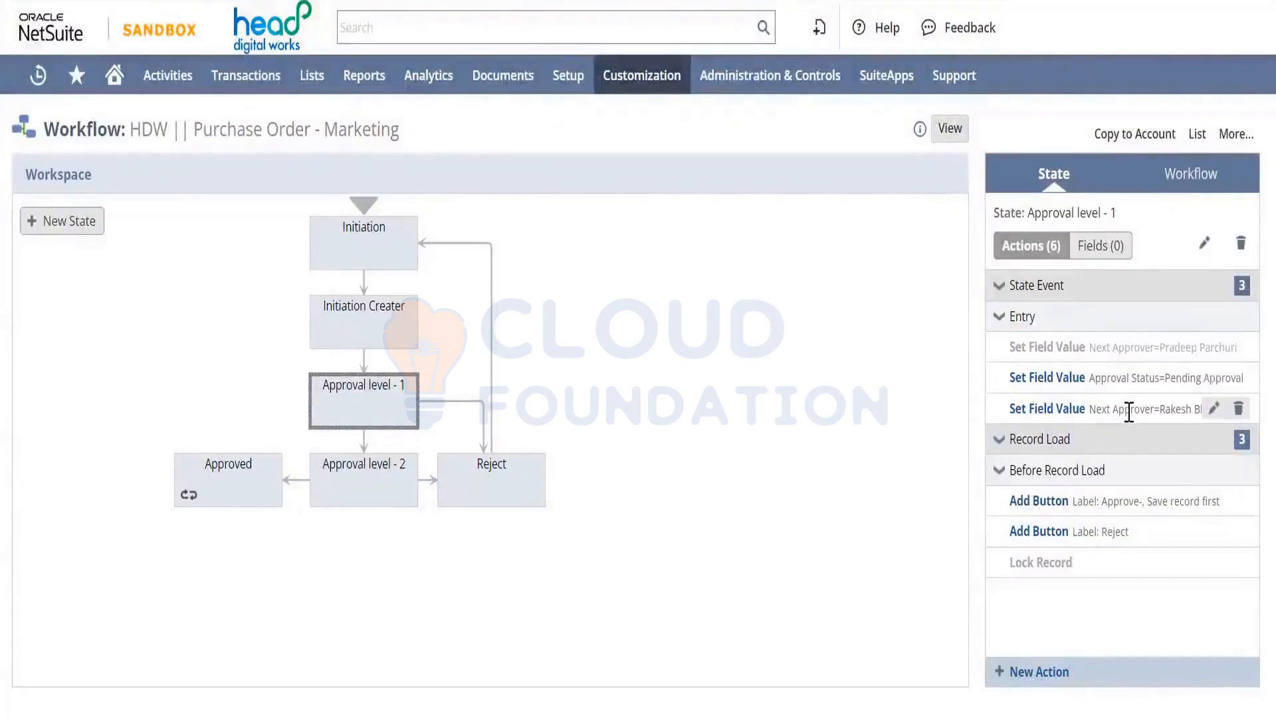
mouse_move(1128, 411)
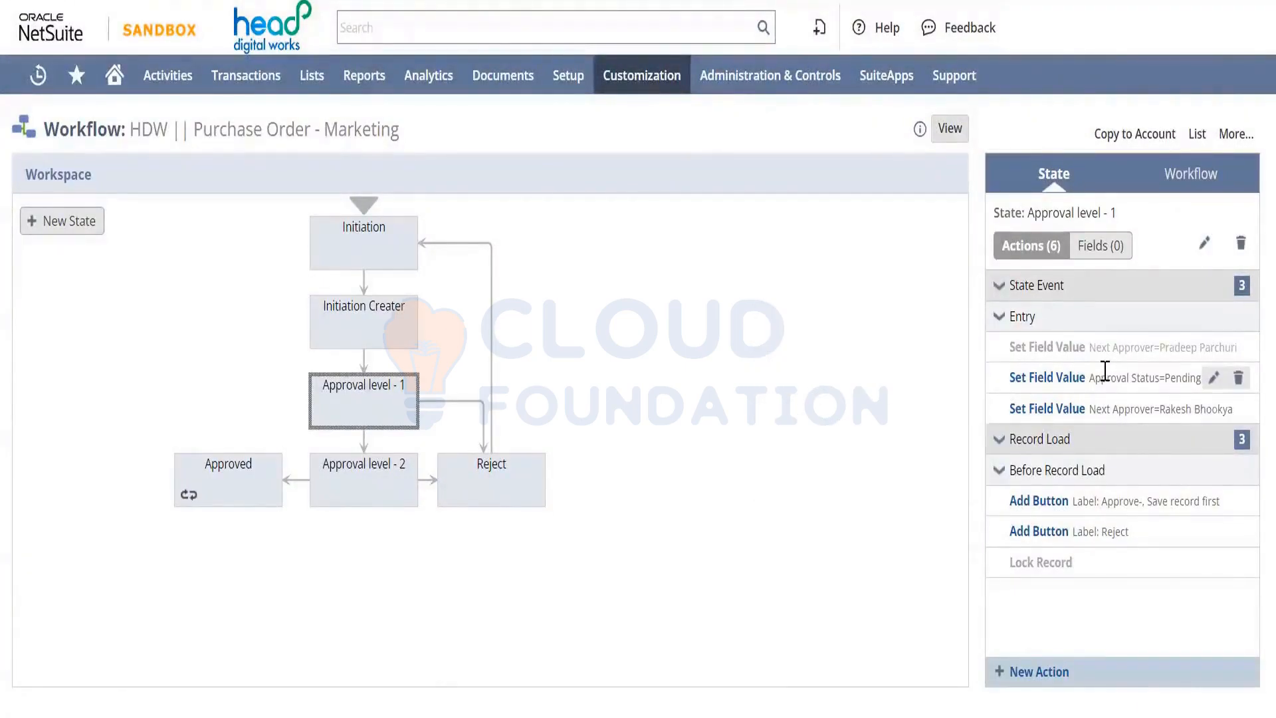
key("F5")
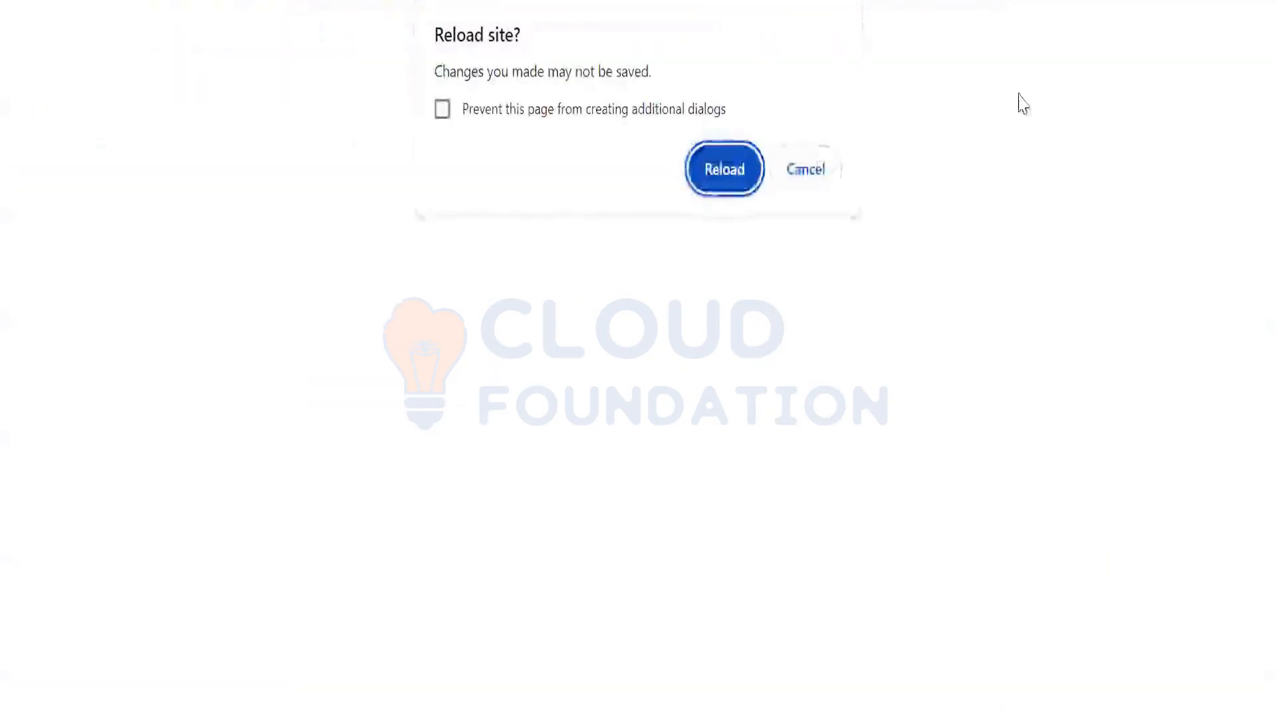
left_click(805, 173)
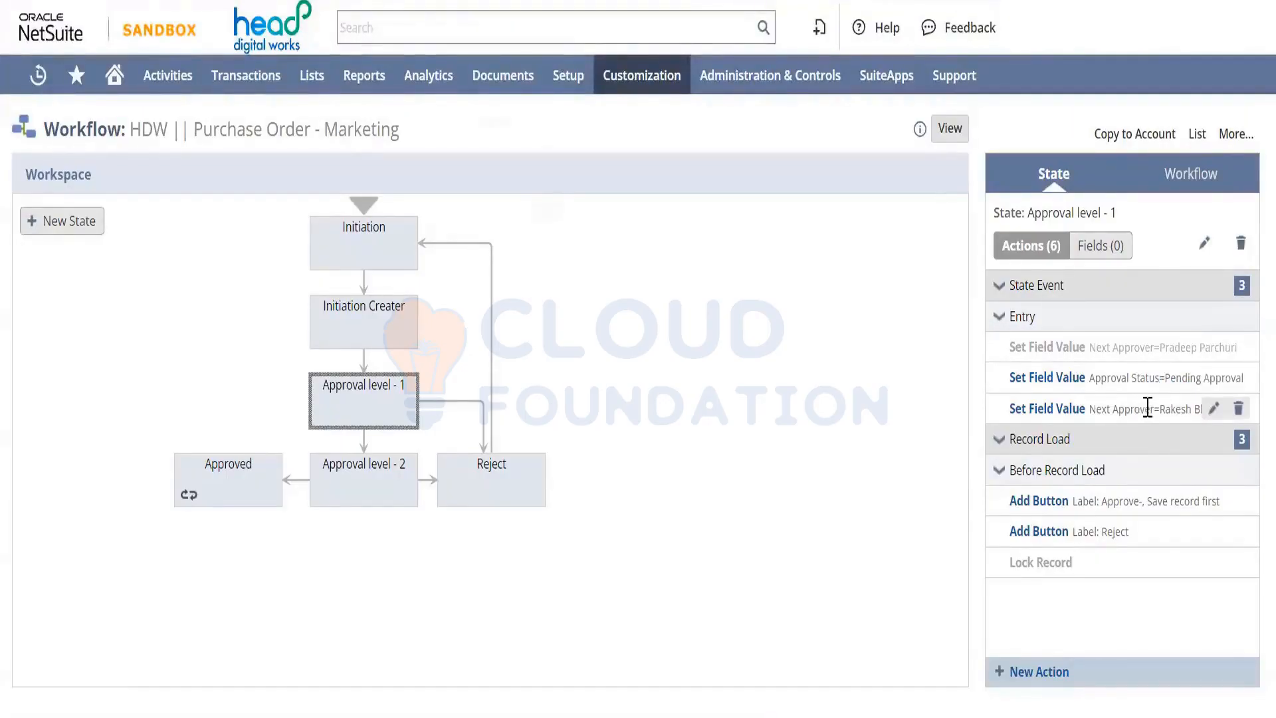
mouse_move(1153, 407)
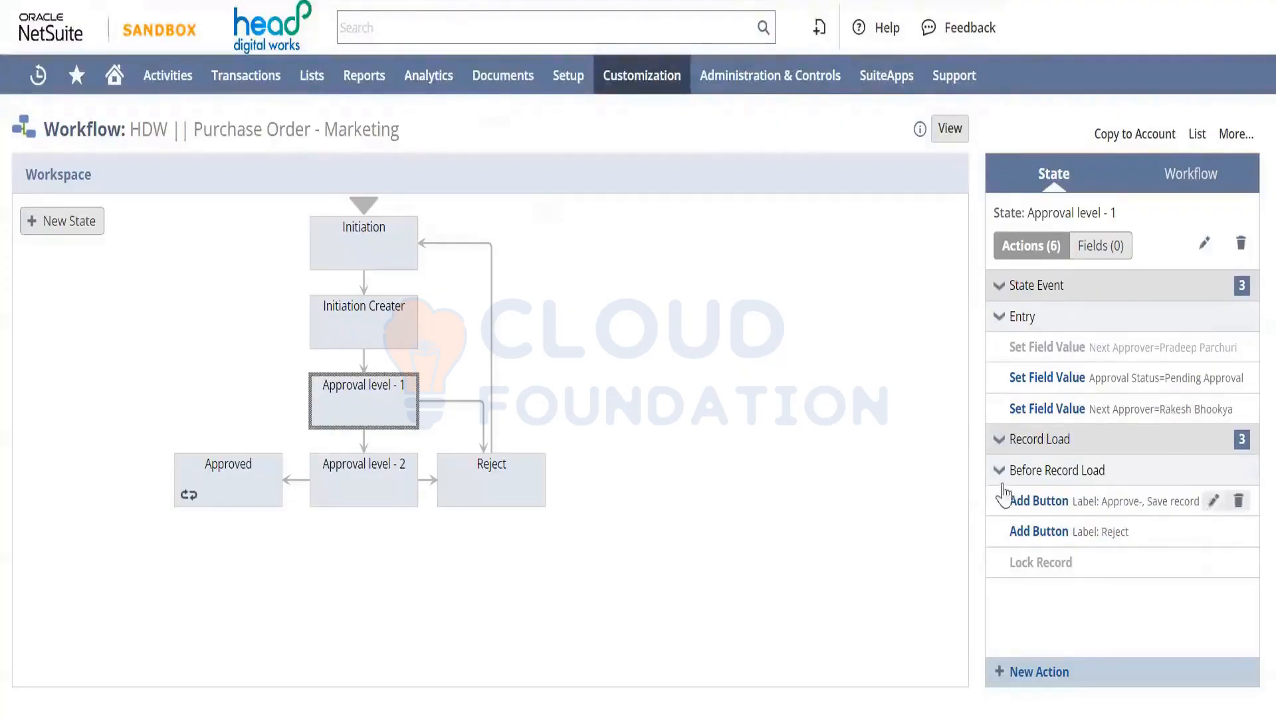
mouse_move(1106, 503)
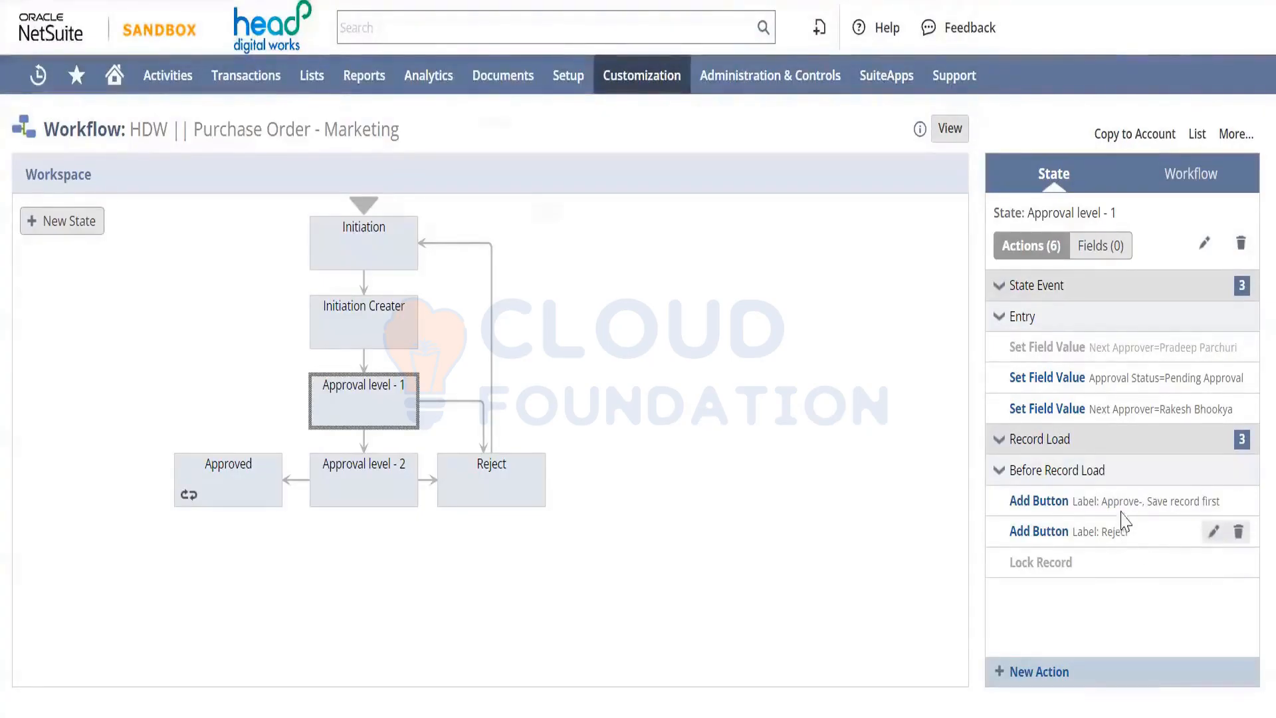
left_click(341, 337)
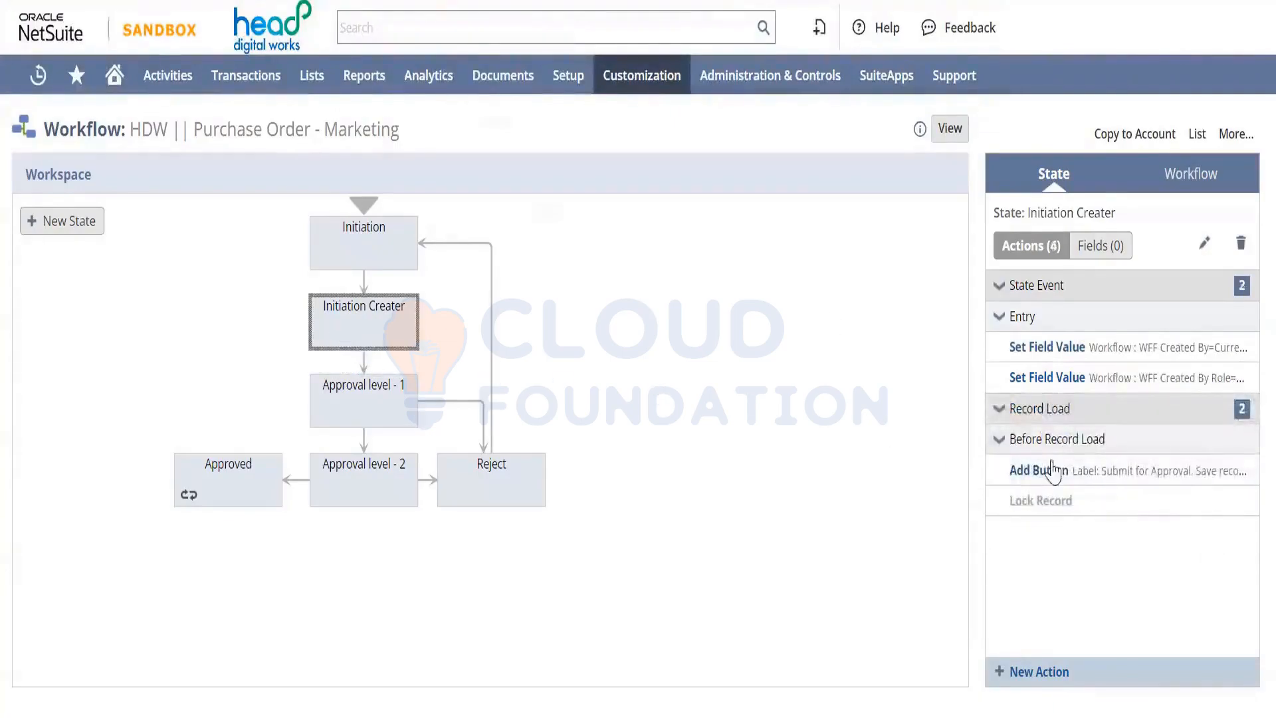
mouse_move(1109, 477)
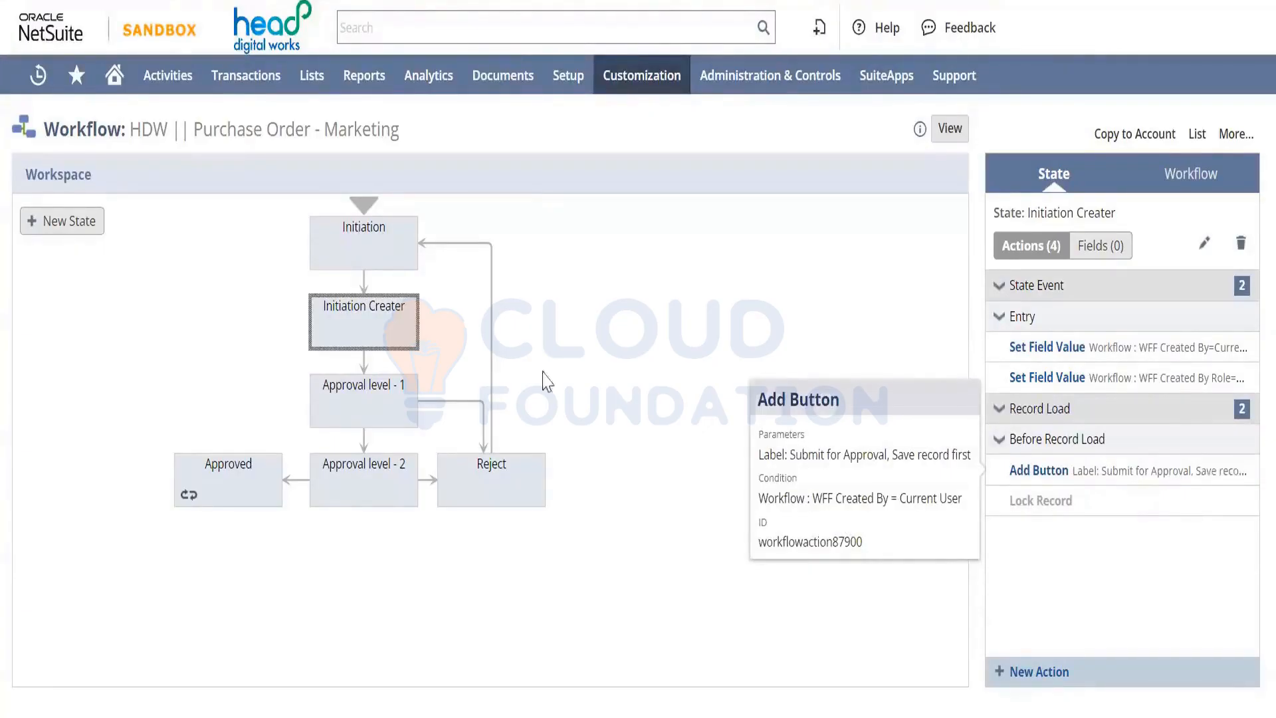
left_click(351, 403)
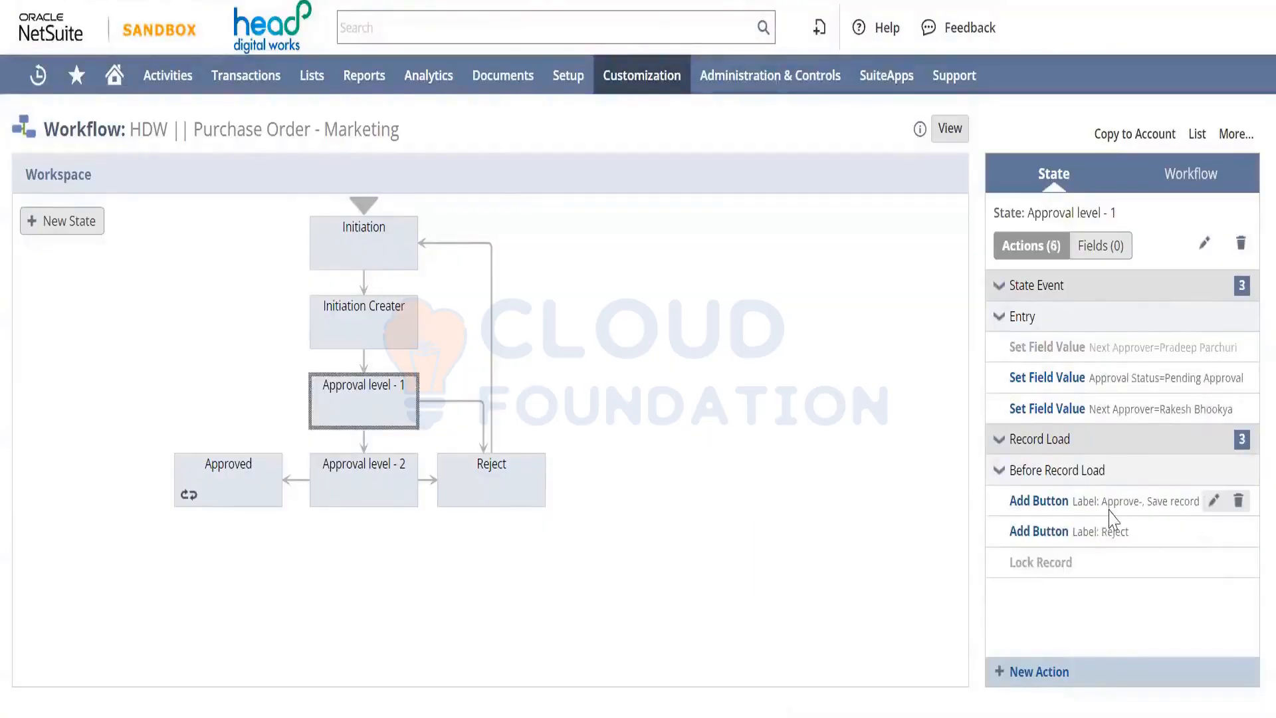
mouse_move(1119, 556)
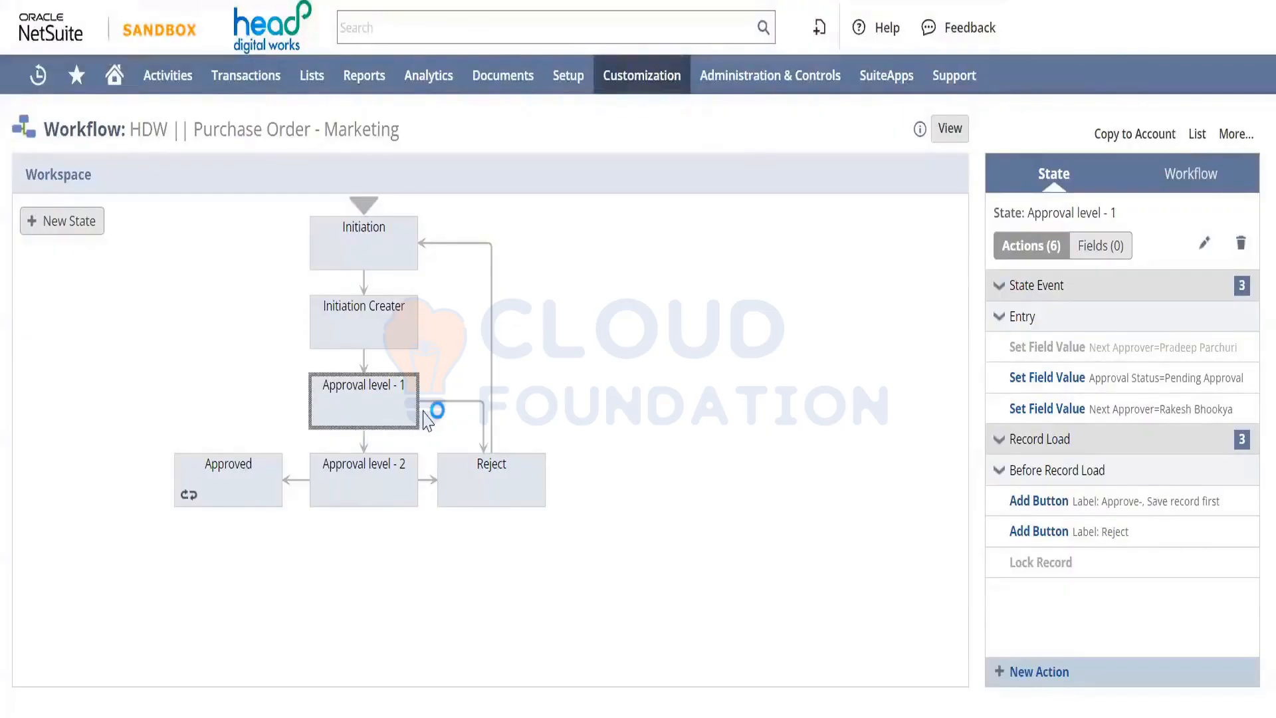
mouse_move(431, 420)
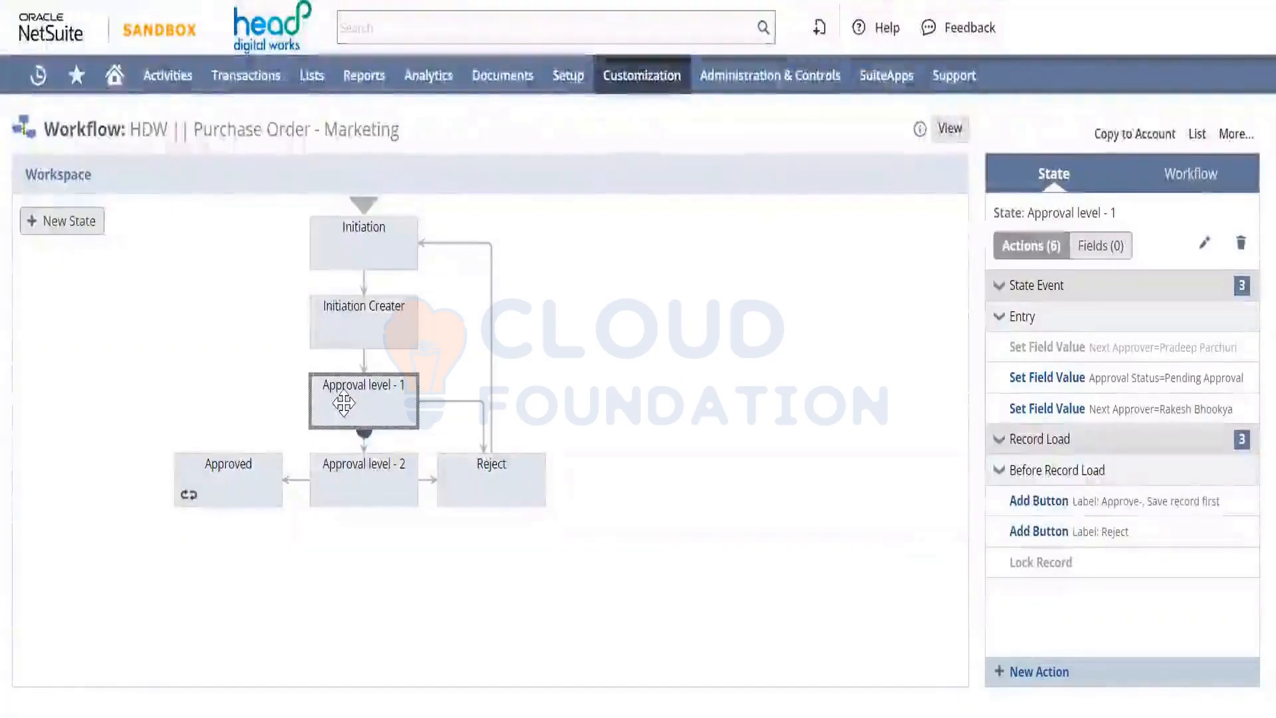
Select Approval level - 2 and inspect its Set Field Value actions and approve/reject buttons
left_click(365, 474)
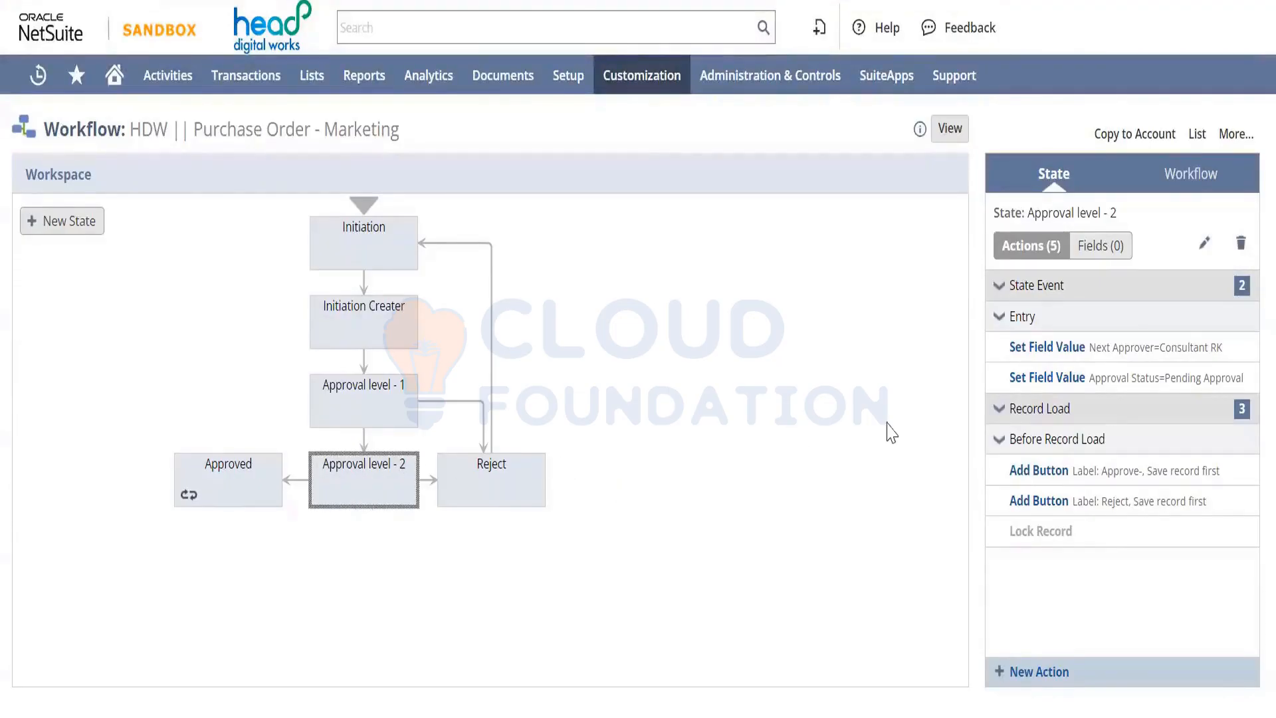
mouse_move(1152, 345)
mouse_move(468, 487)
Select the Reject state, then view its Resubmit for Approval transition back to Initiation
left_click(471, 491)
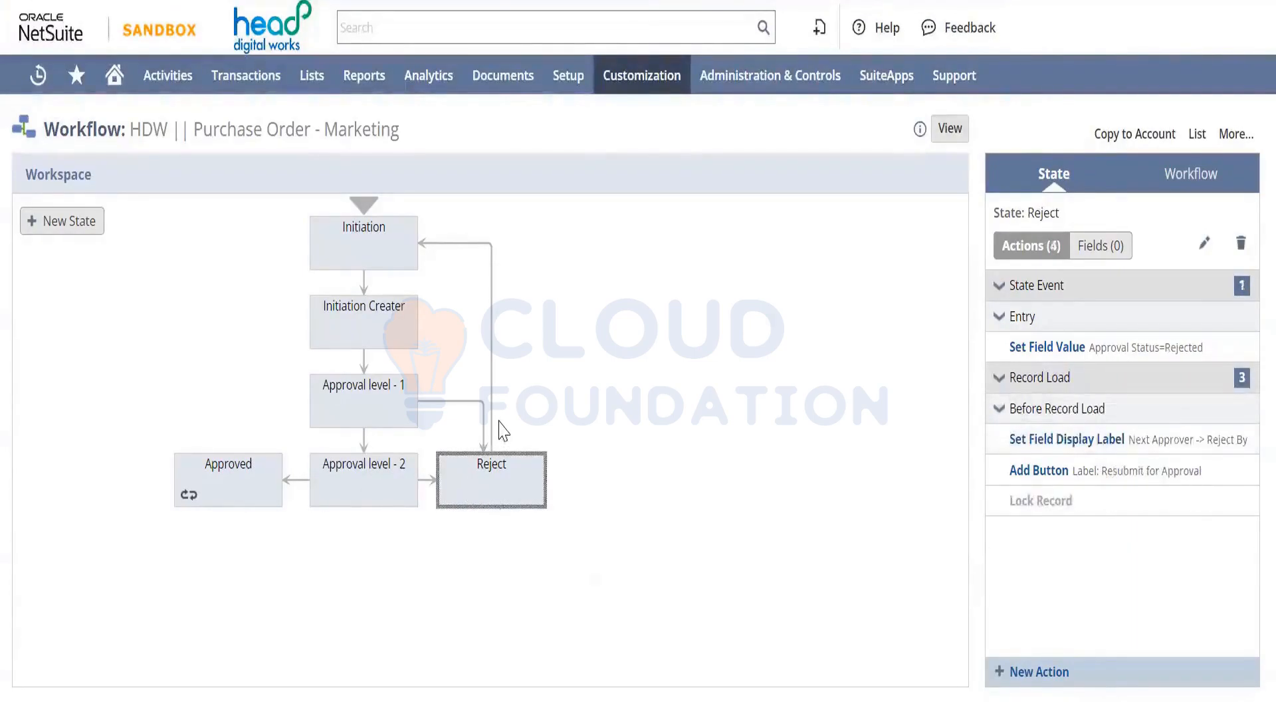
left_click(492, 370)
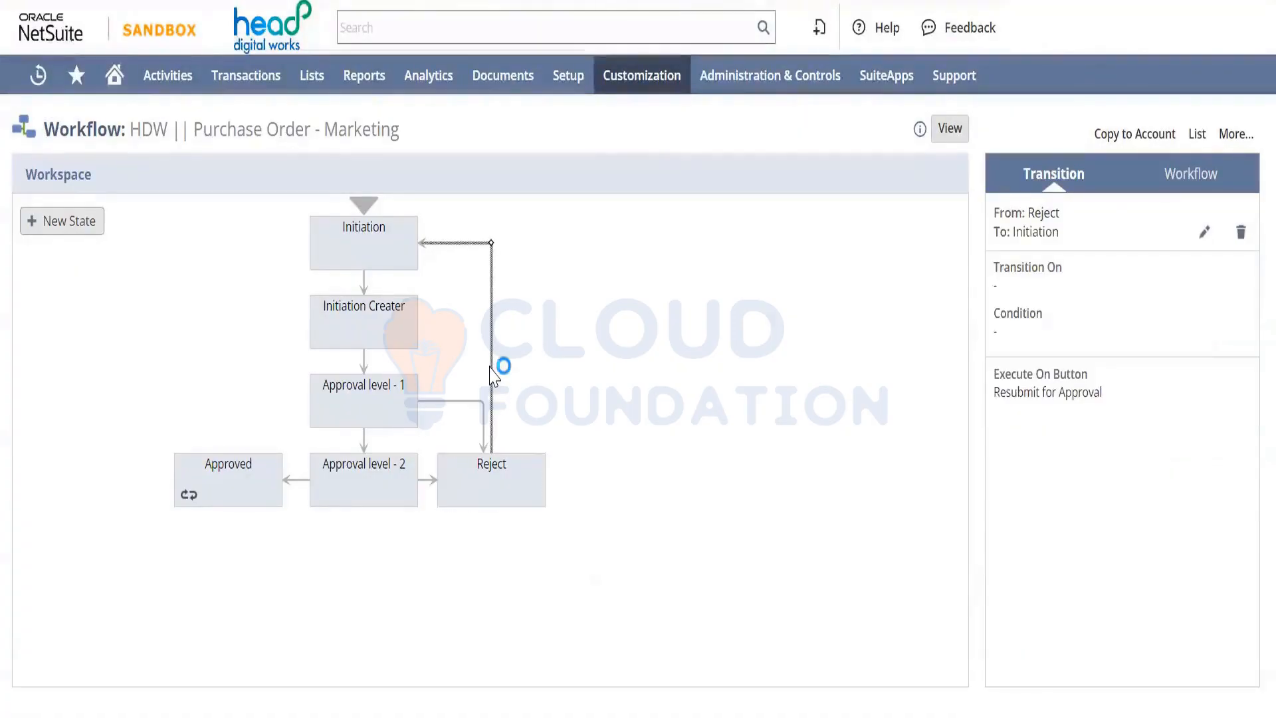